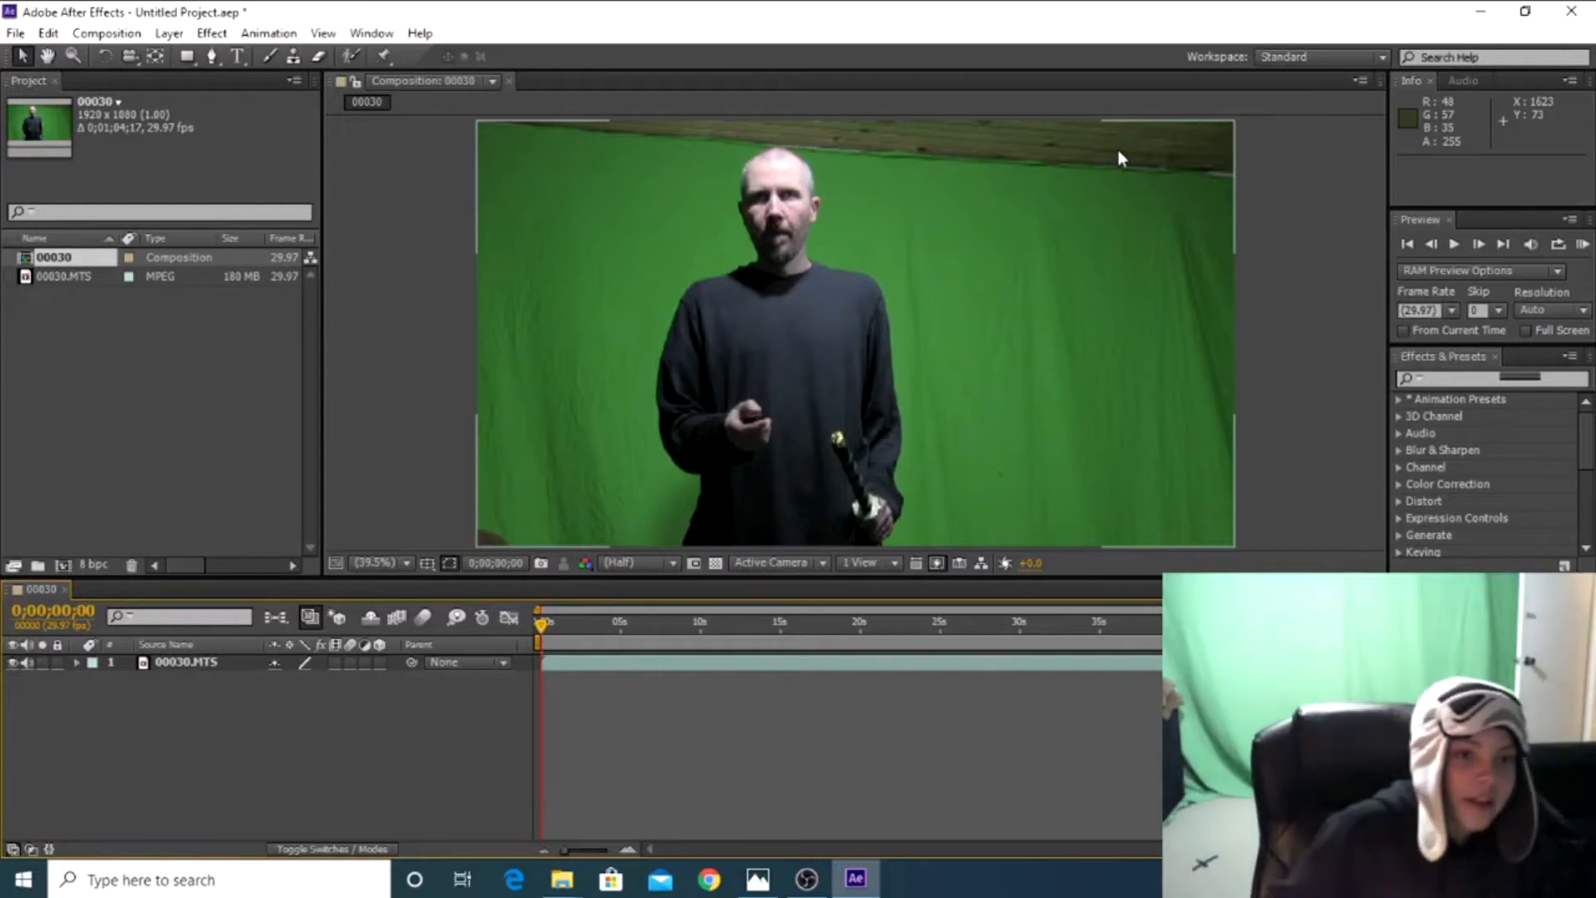
Move the current time to 0;00;09;28, where the sword blade comes into view in the footage
click(1282, 212)
click(863, 665)
drag(861, 663, 856, 722)
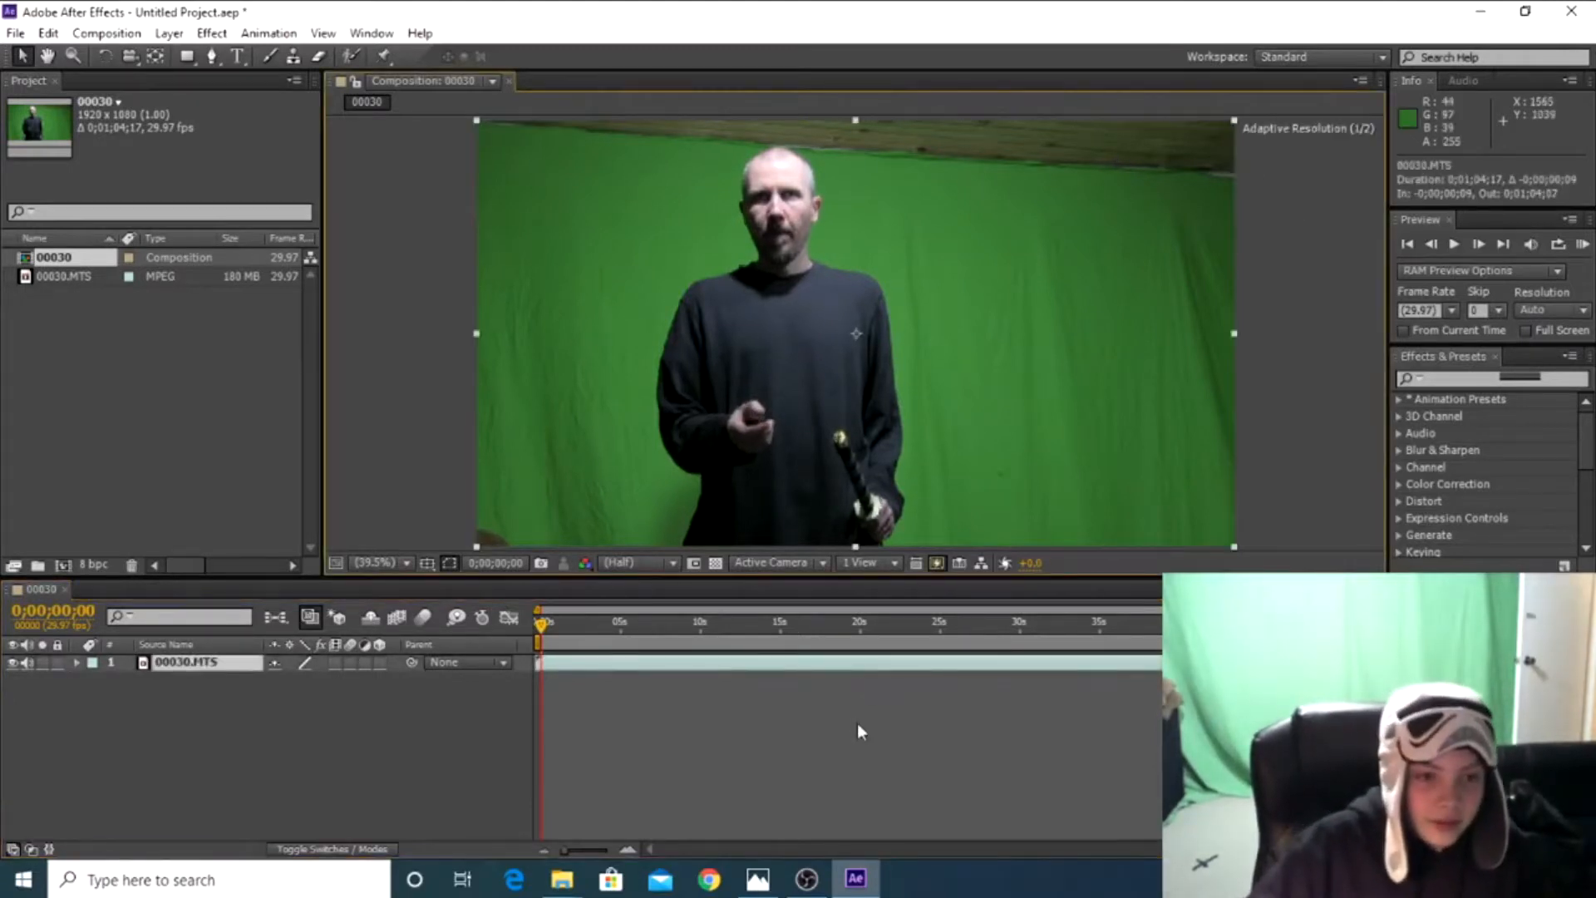
click(814, 676)
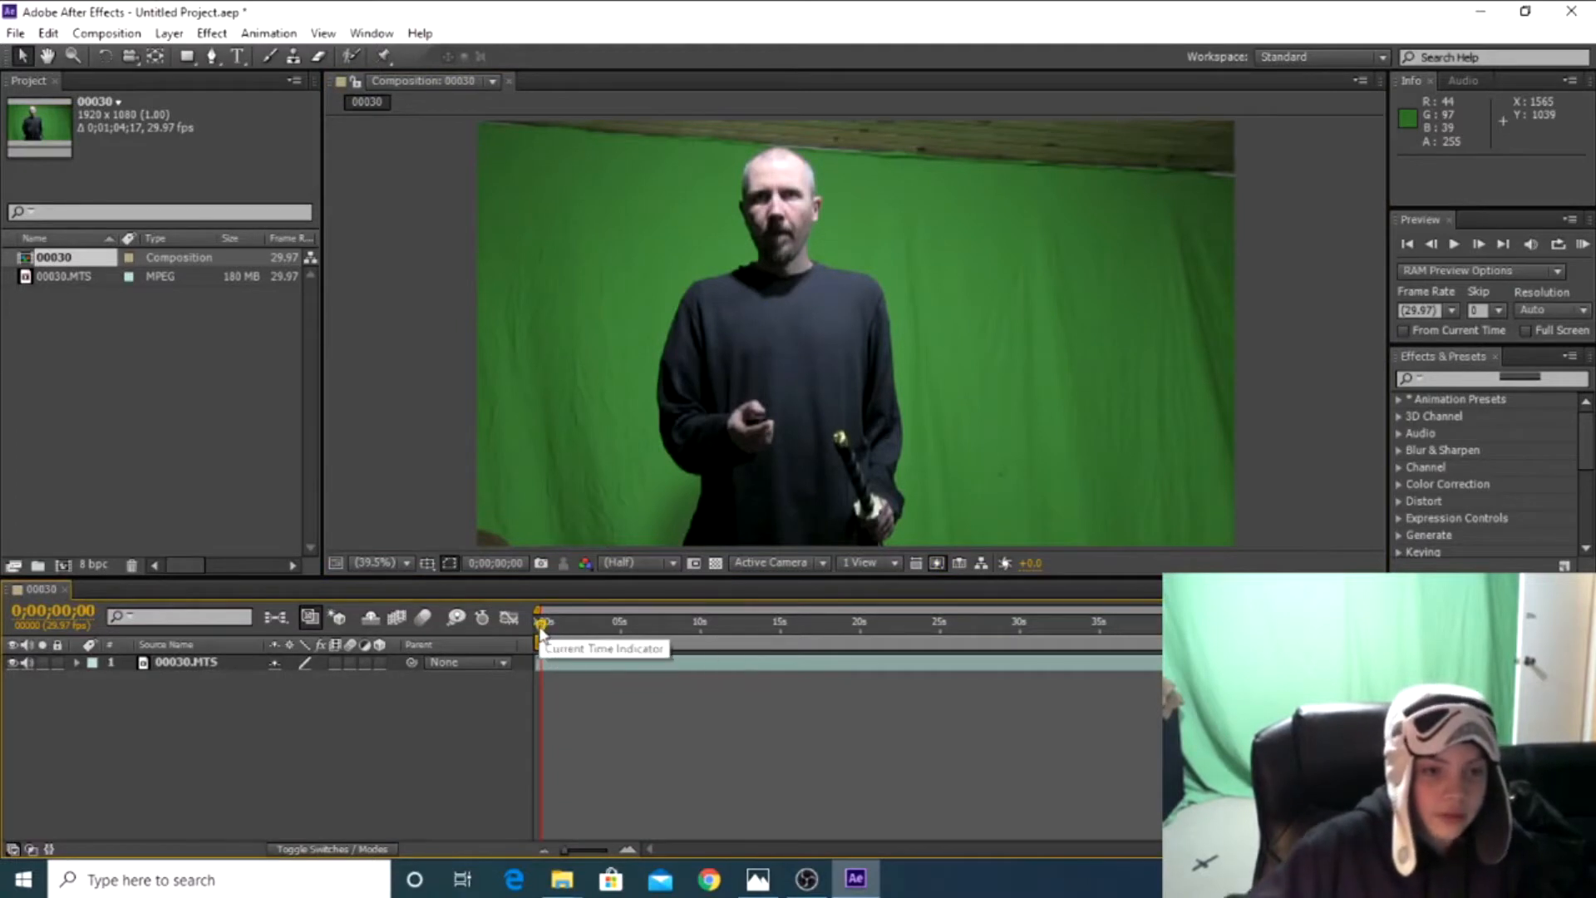
drag(540, 638, 596, 636)
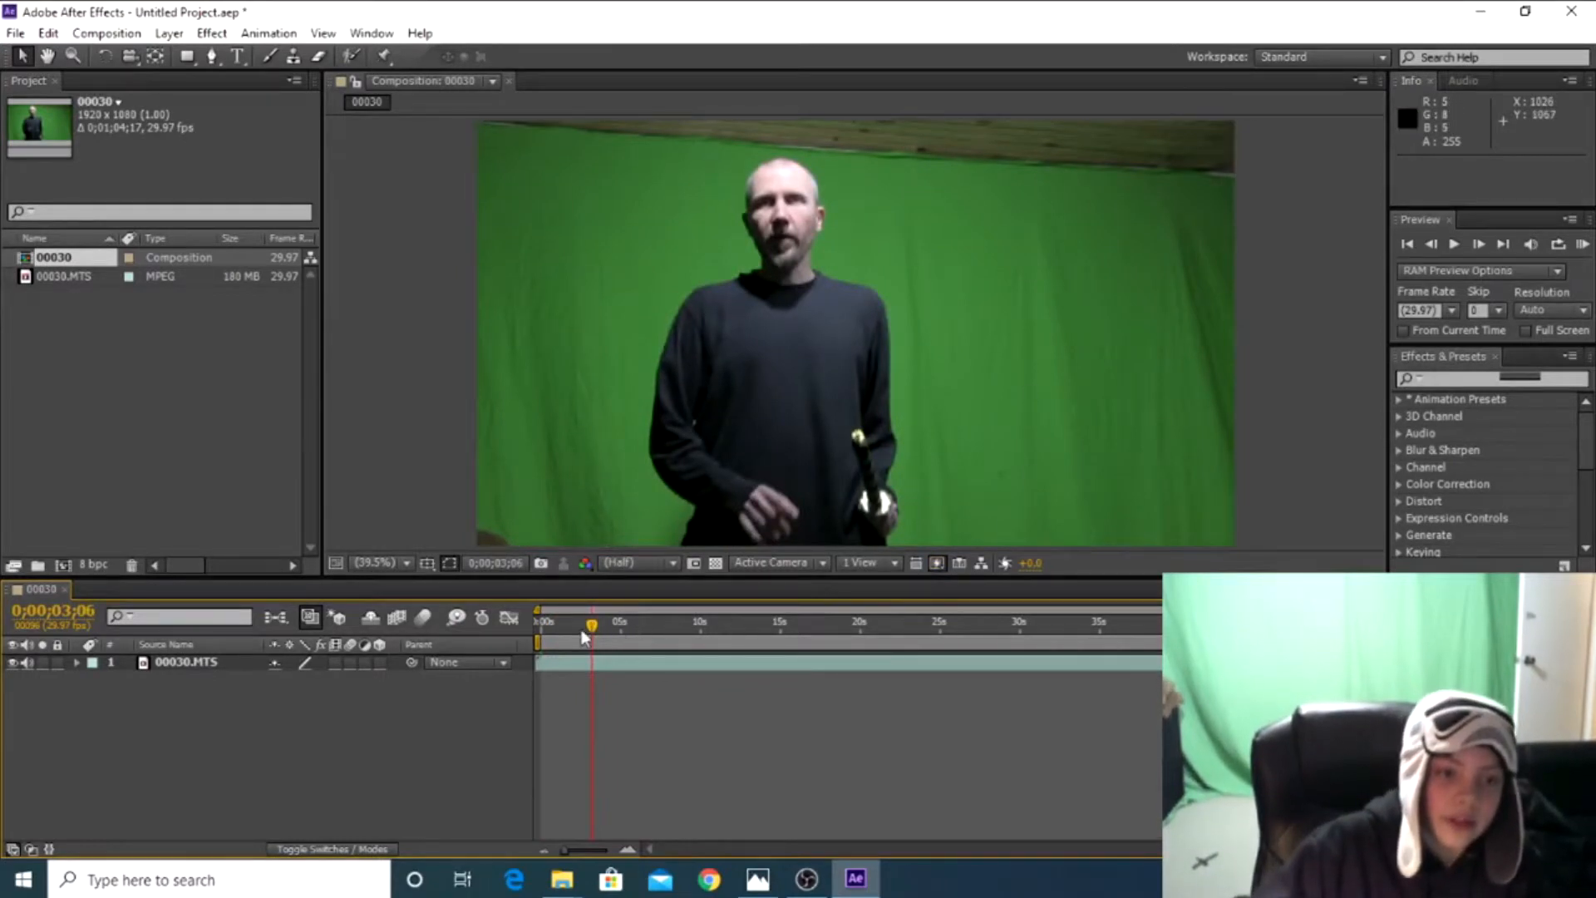
drag(592, 632, 700, 609)
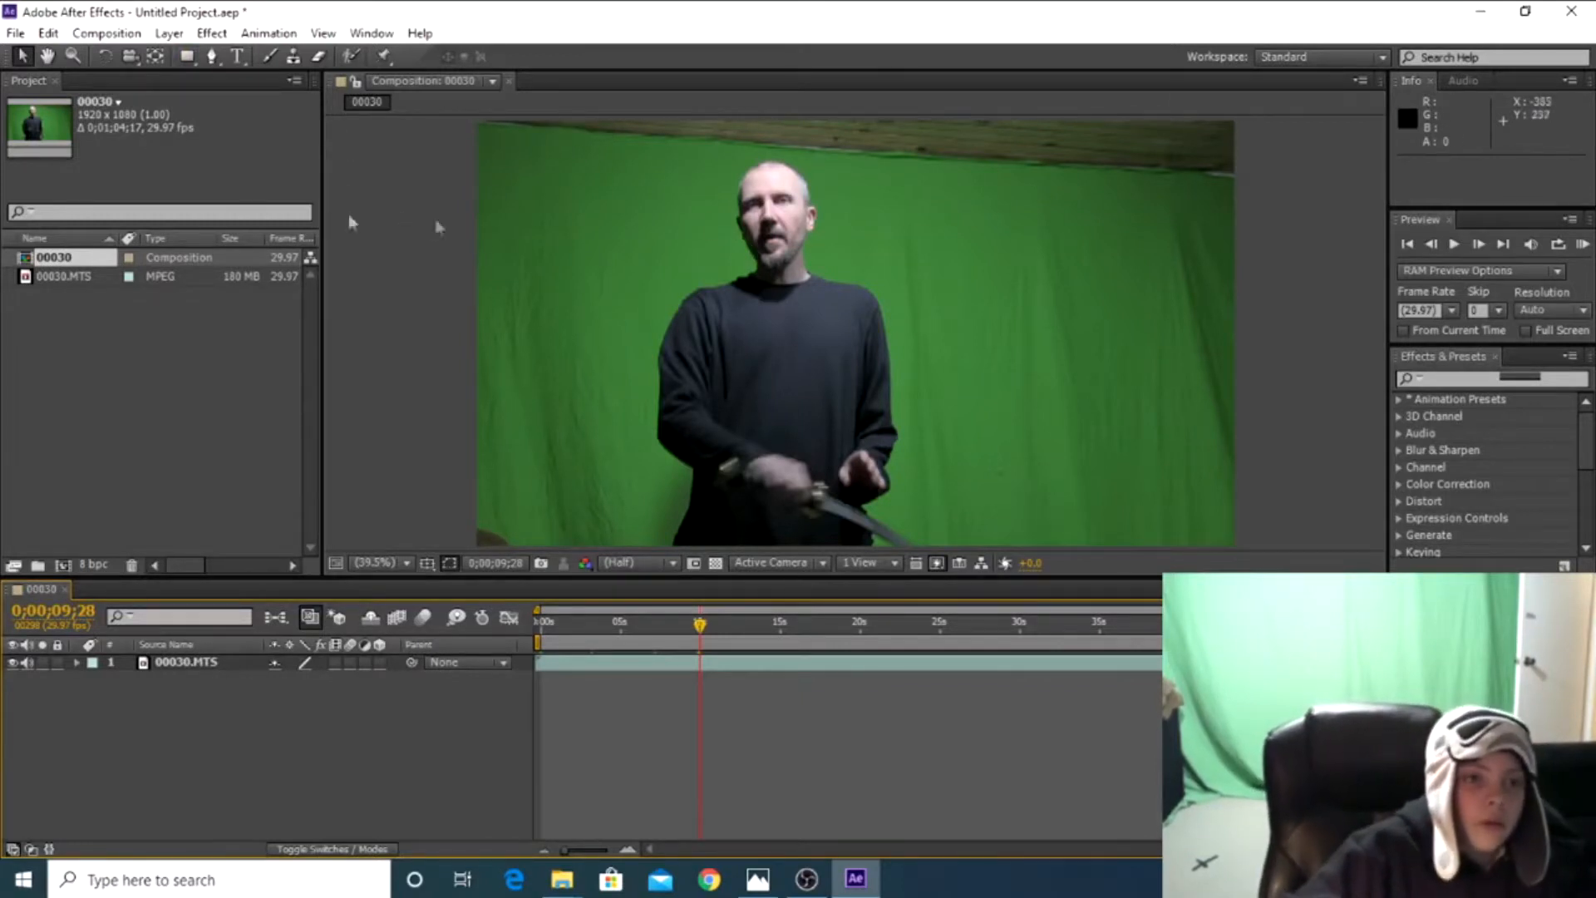
Create a white, composition-sized solid layer named "lightsaber core"
click(174, 33)
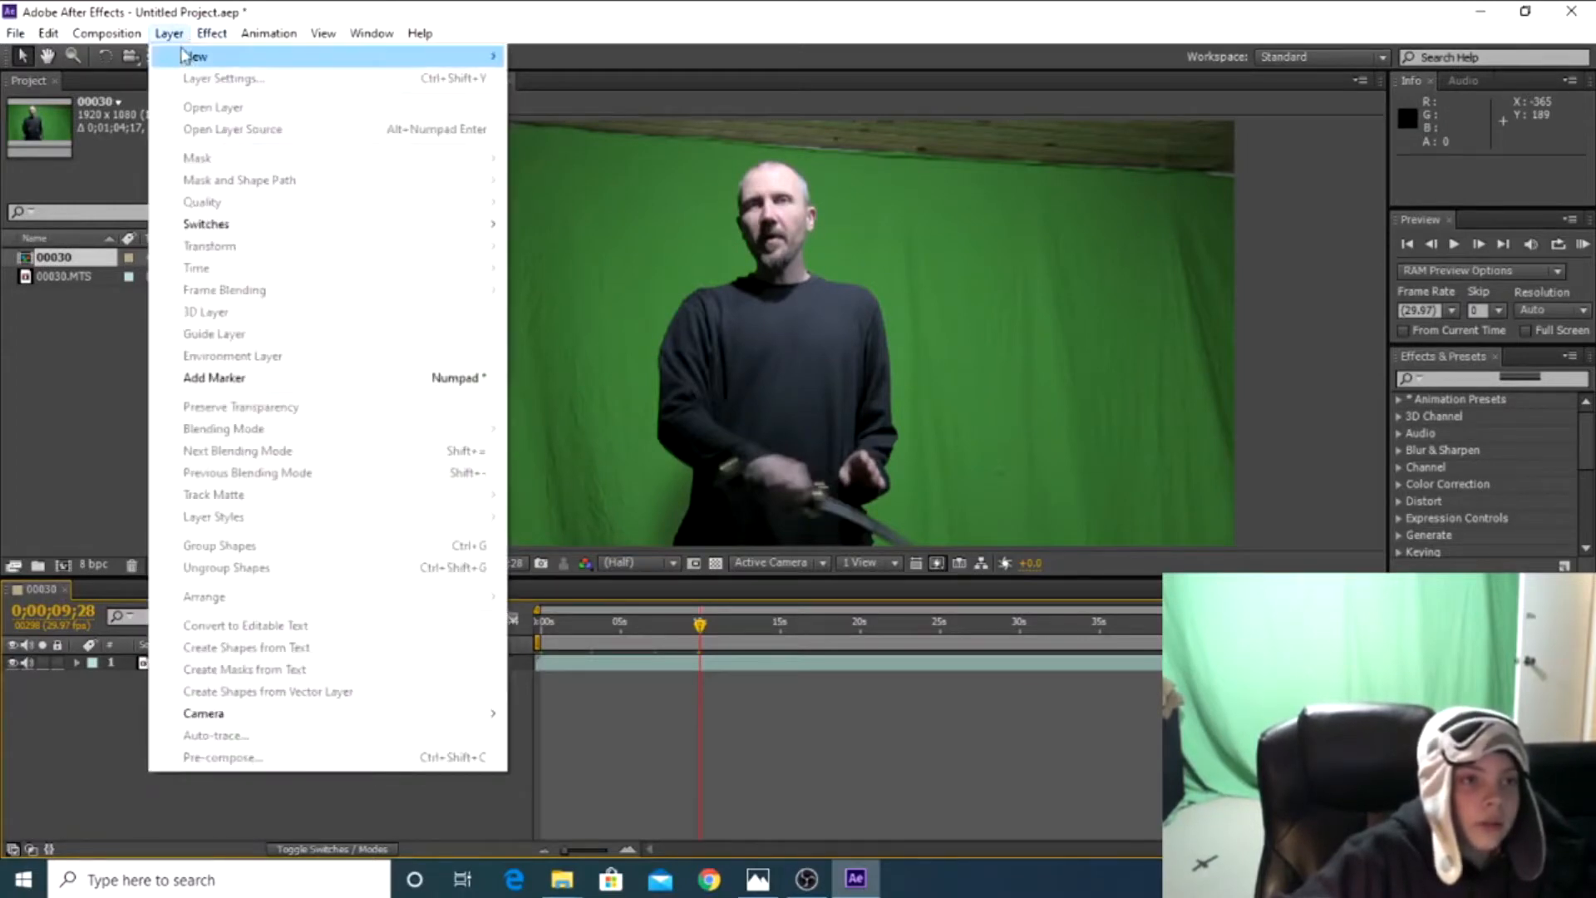
mouse_move(278, 67)
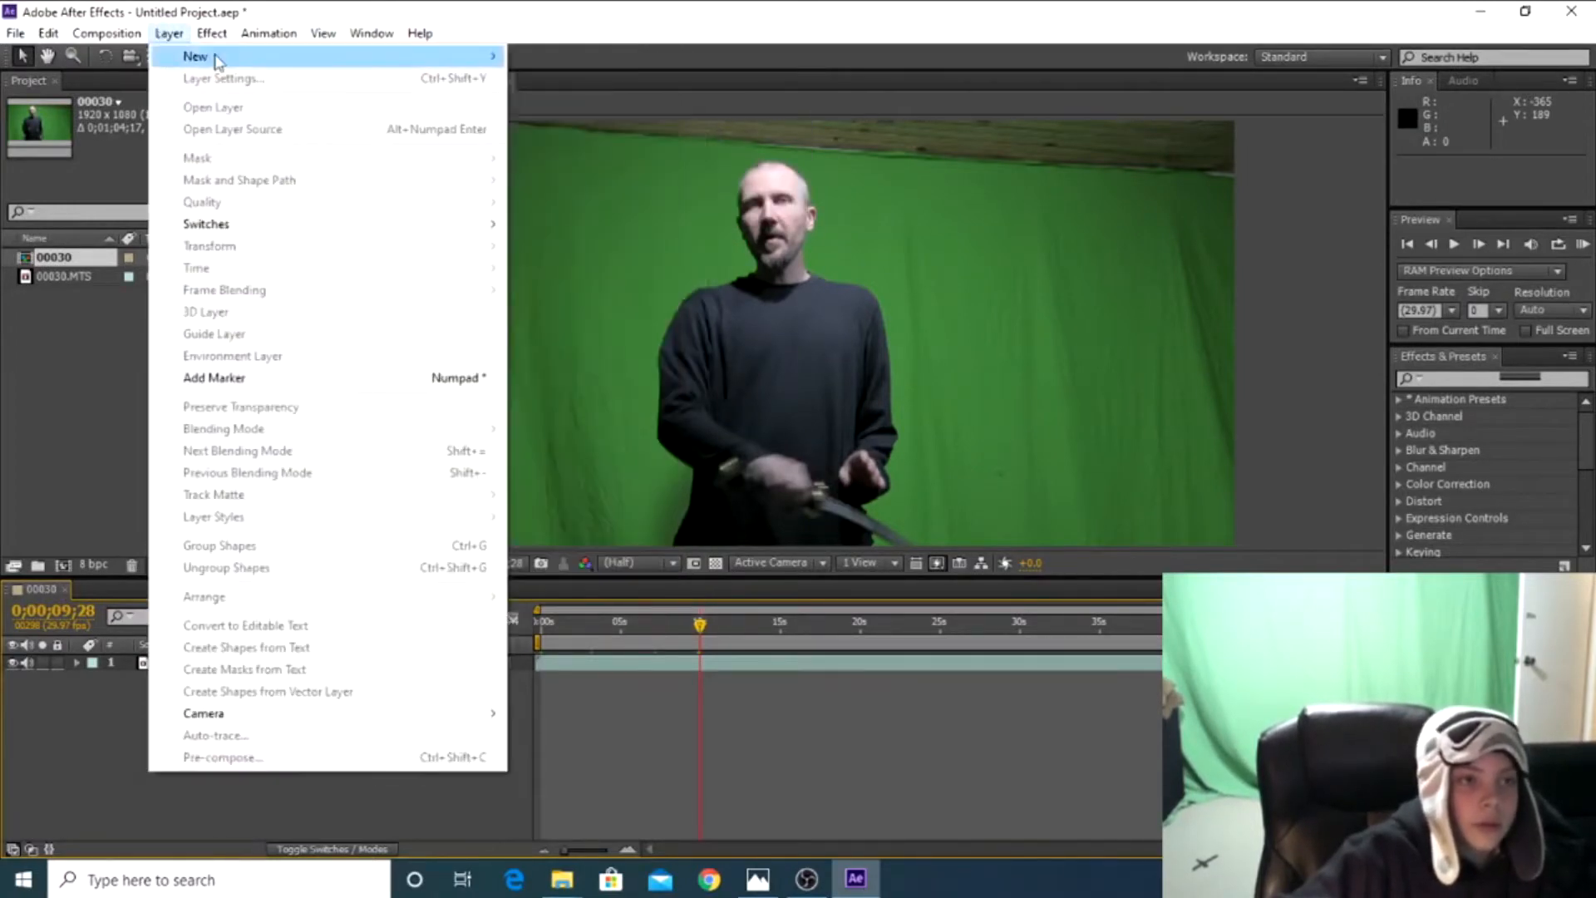
click(553, 77)
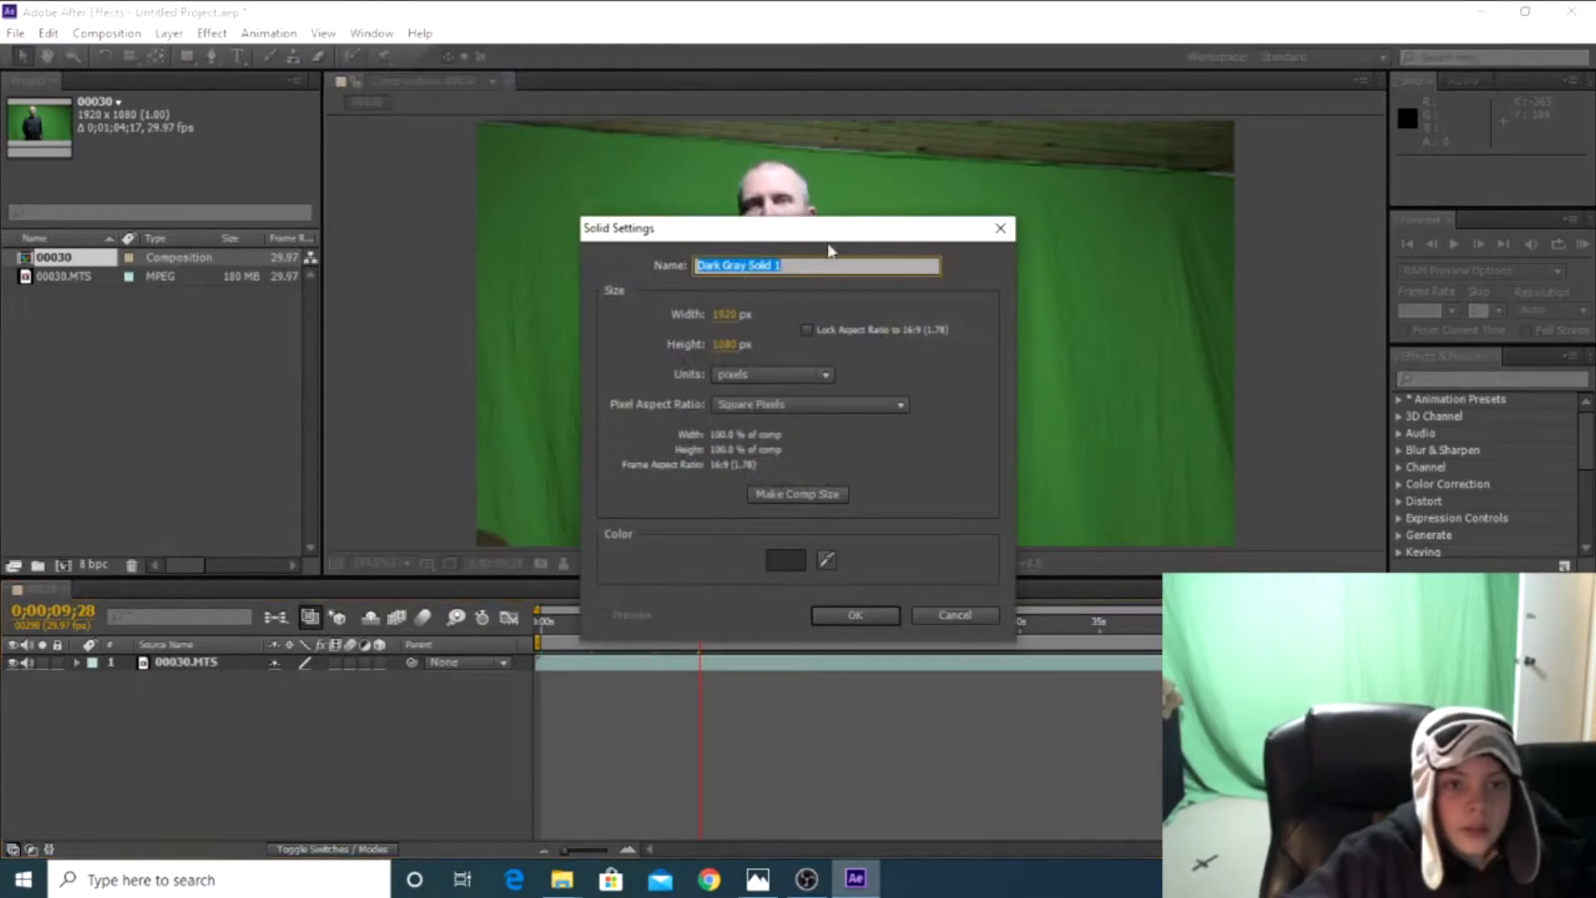
key(BackSpace)
text(wh)
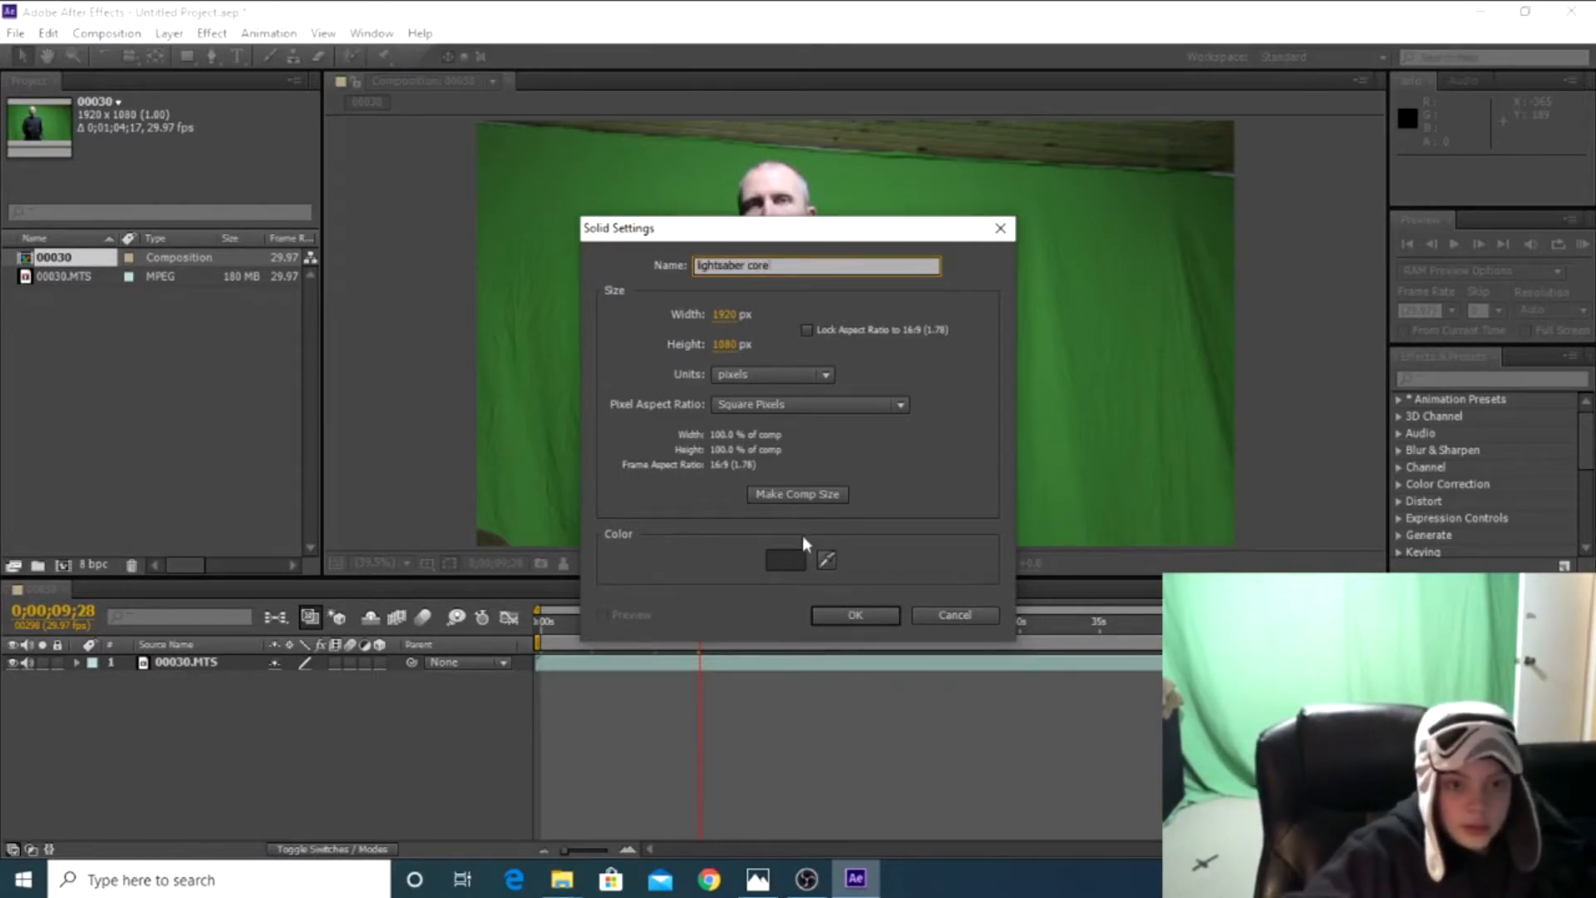
click(827, 560)
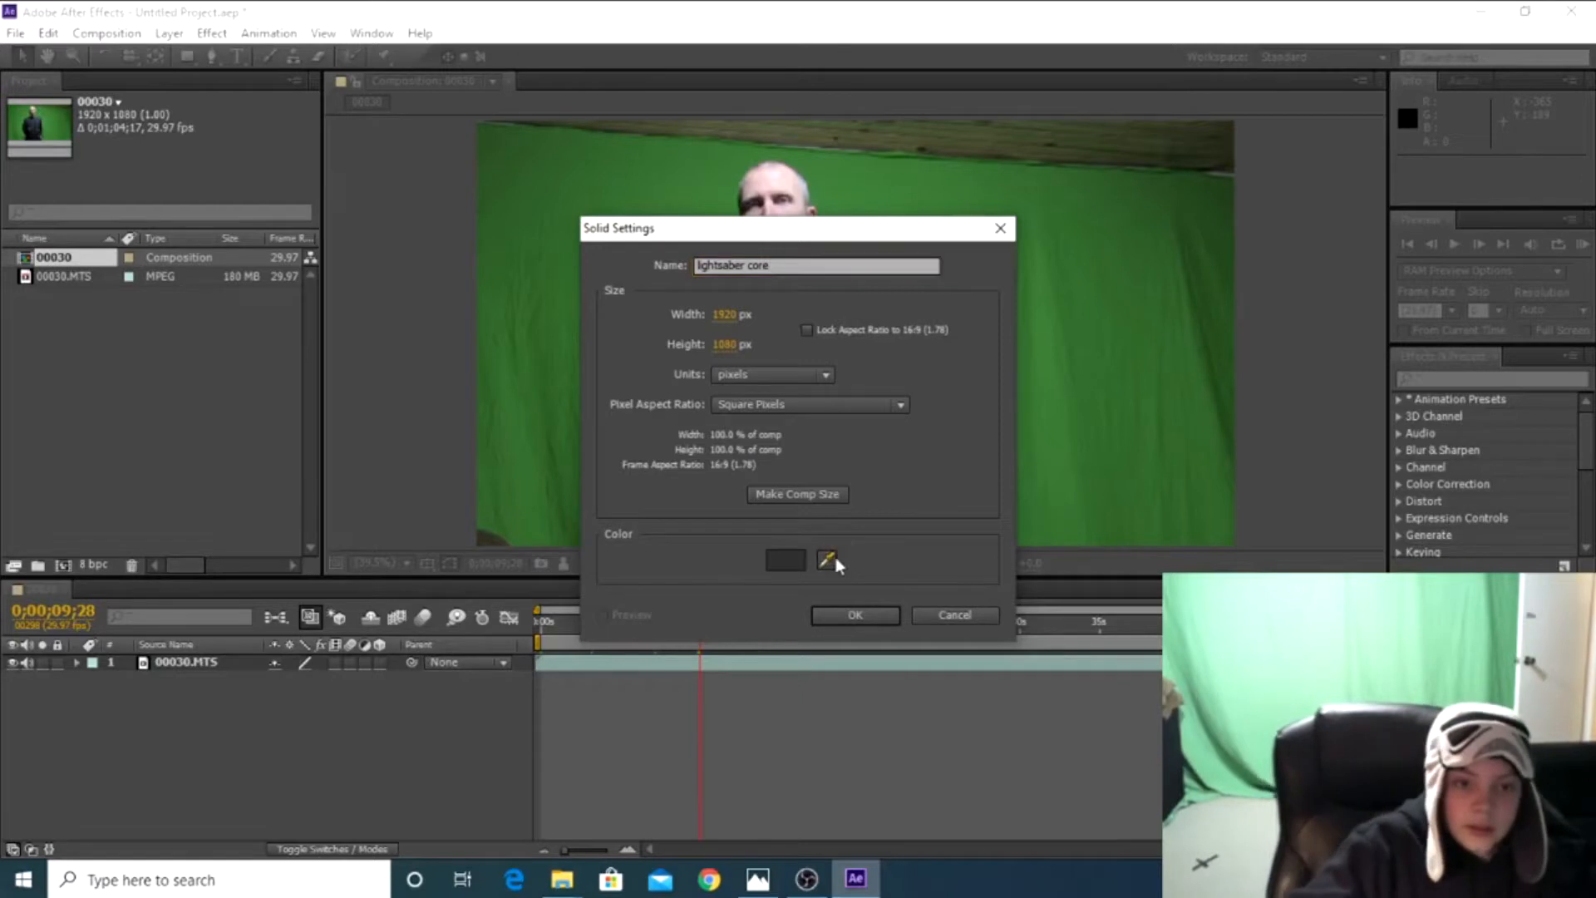
click(791, 565)
mouse_move(557, 513)
mouse_down()
mouse_move(562, 316)
mouse_move(479, 202)
mouse_up()
click(962, 317)
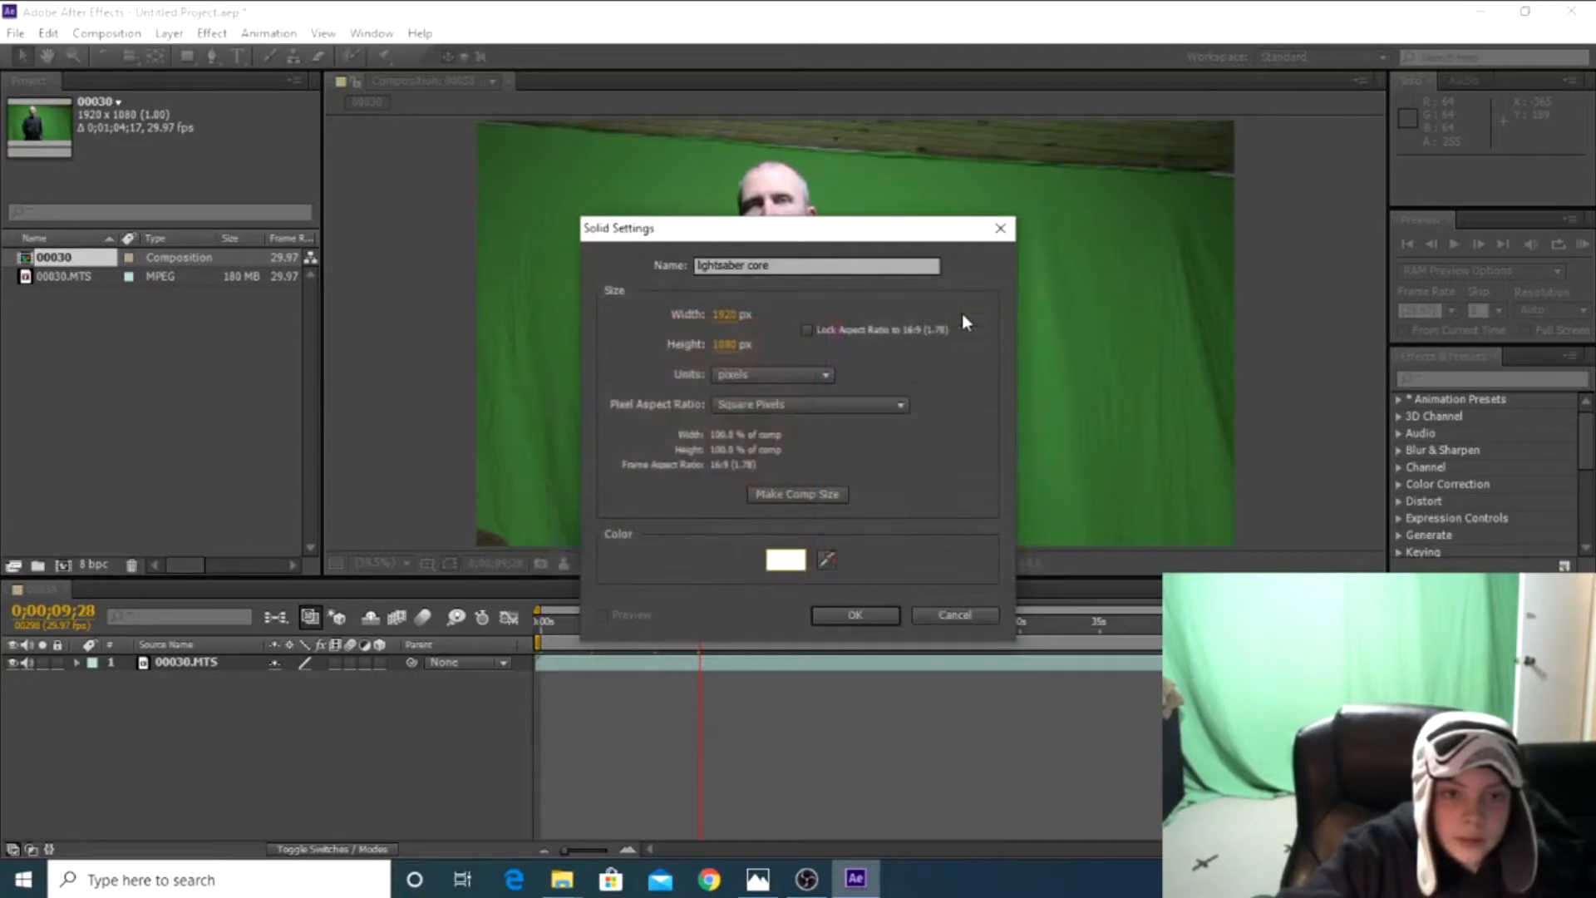
click(857, 616)
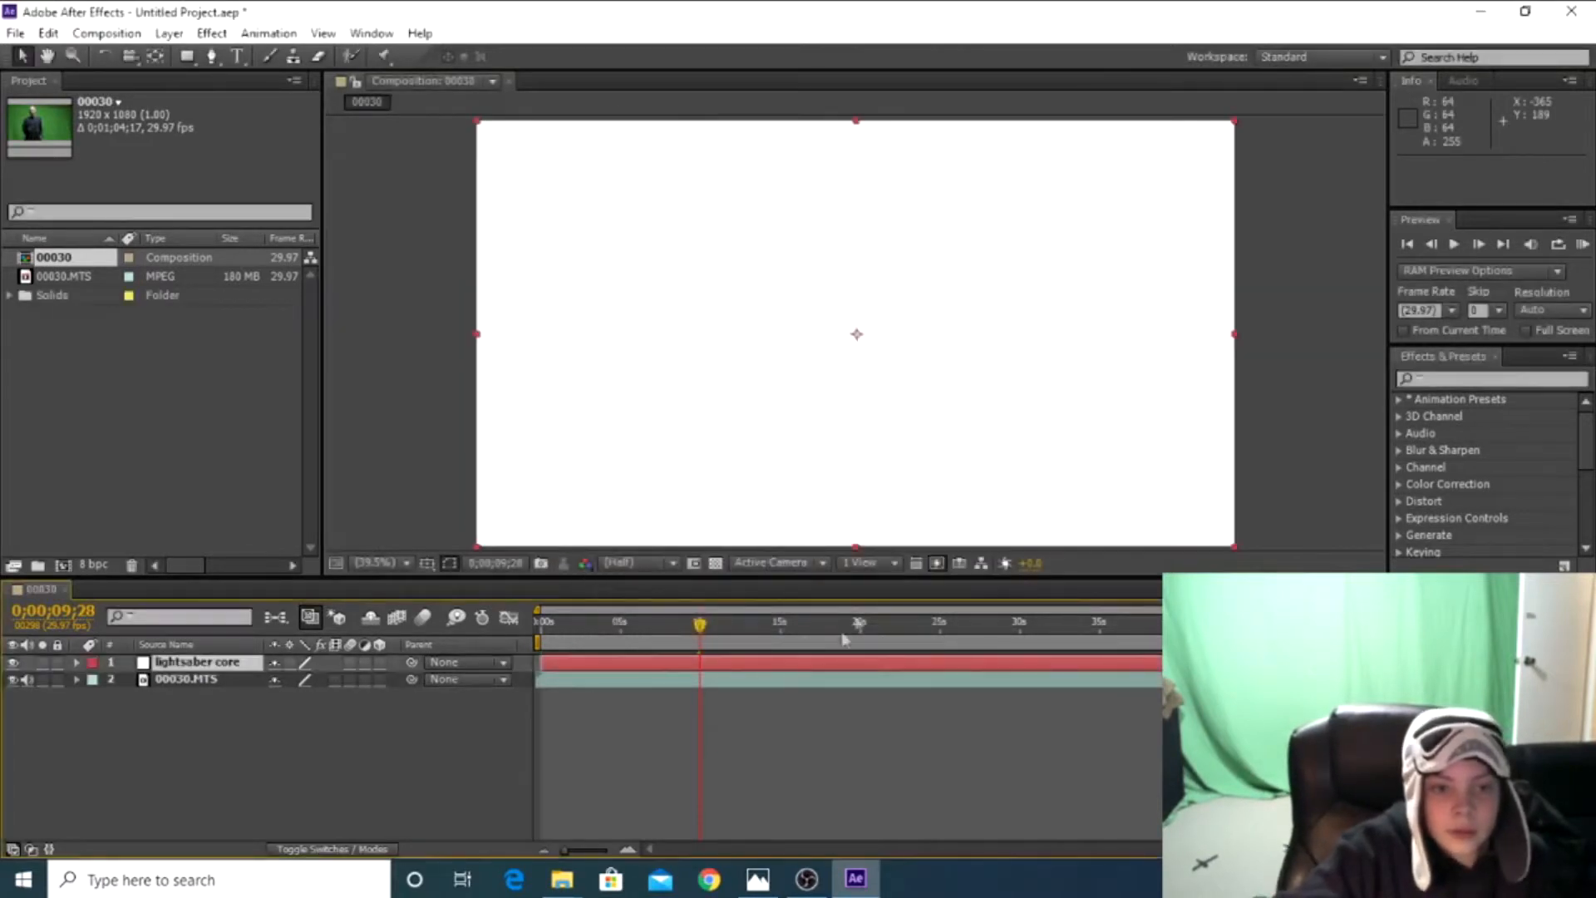
Trim the start of the lightsaber core layer to the current time at 0;00;09;28
click(604, 681)
click(578, 664)
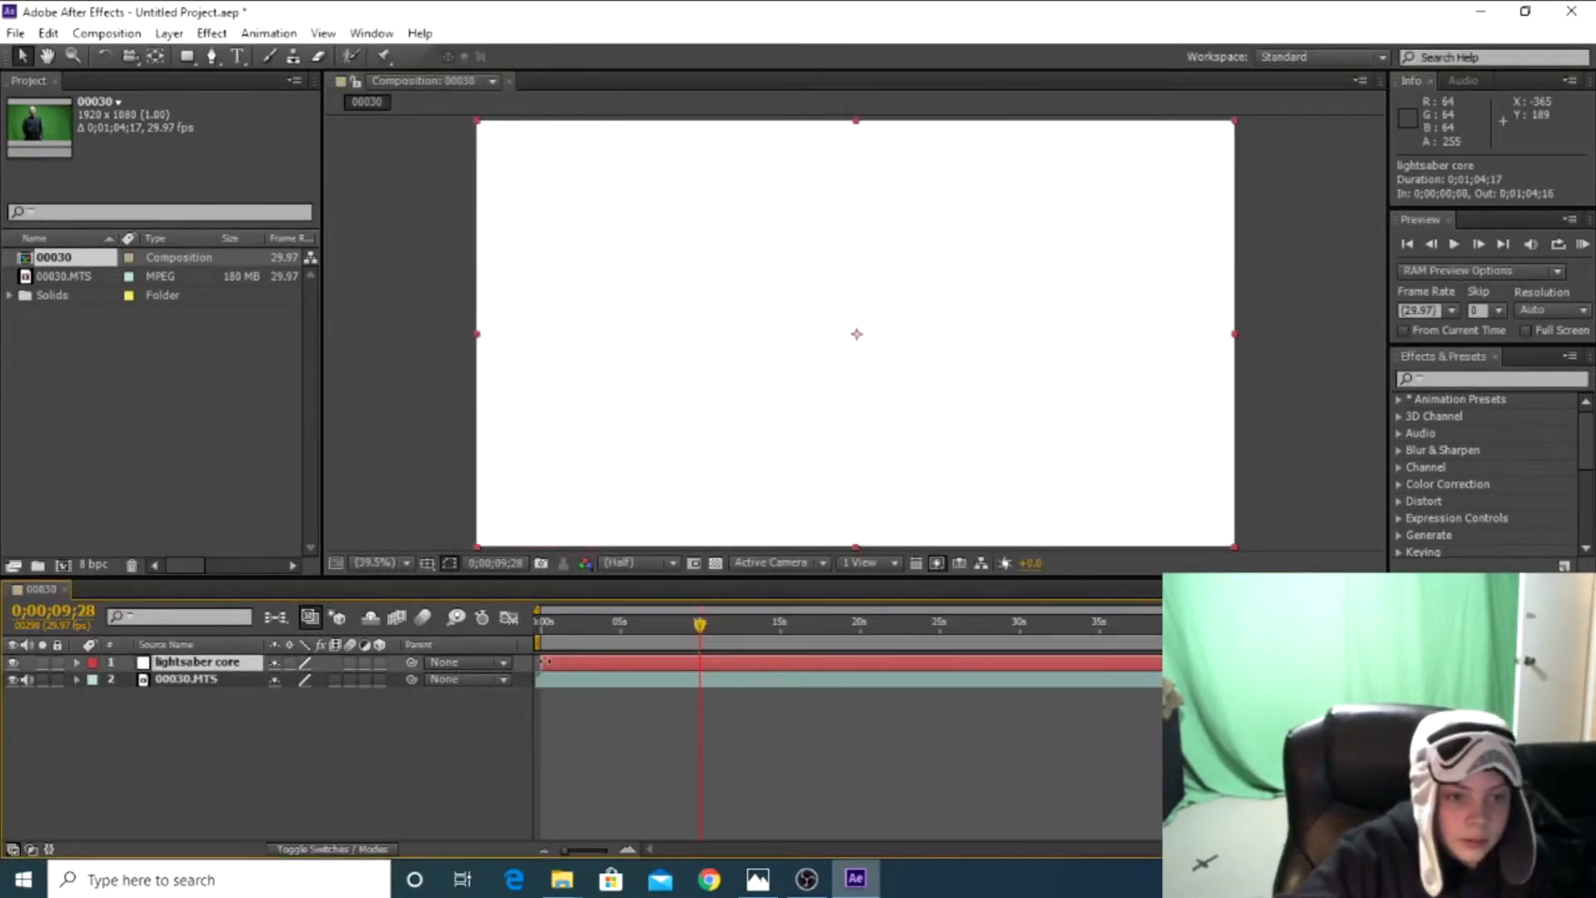
drag(540, 661, 699, 665)
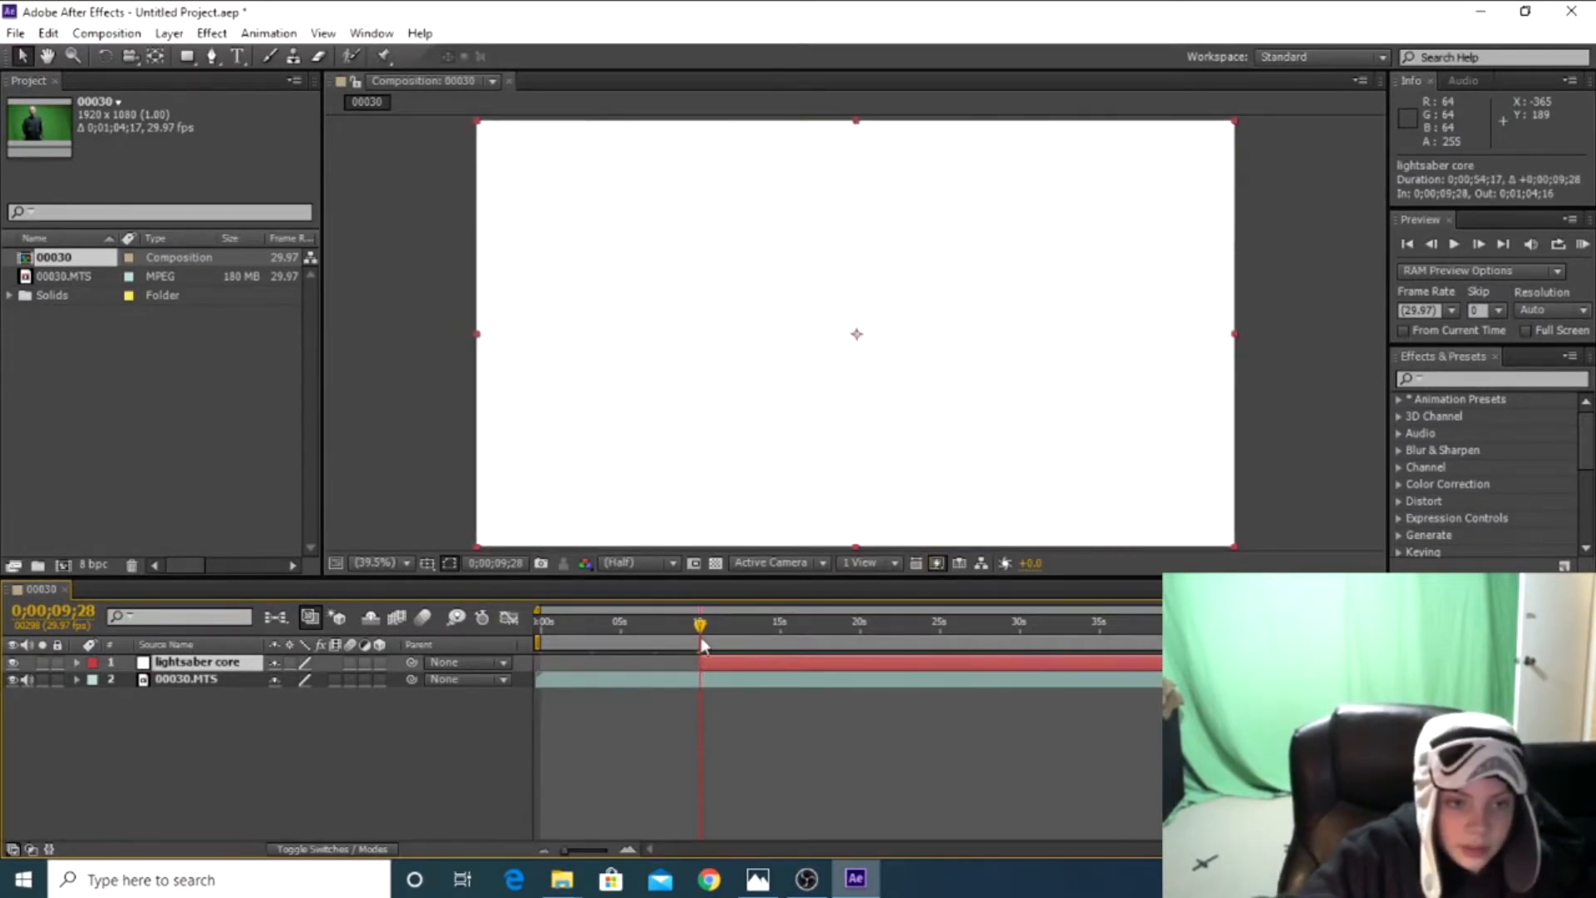
Hide the lightsaber core layer to expose the footage and set the current time to 0;00;09;28
click(700, 630)
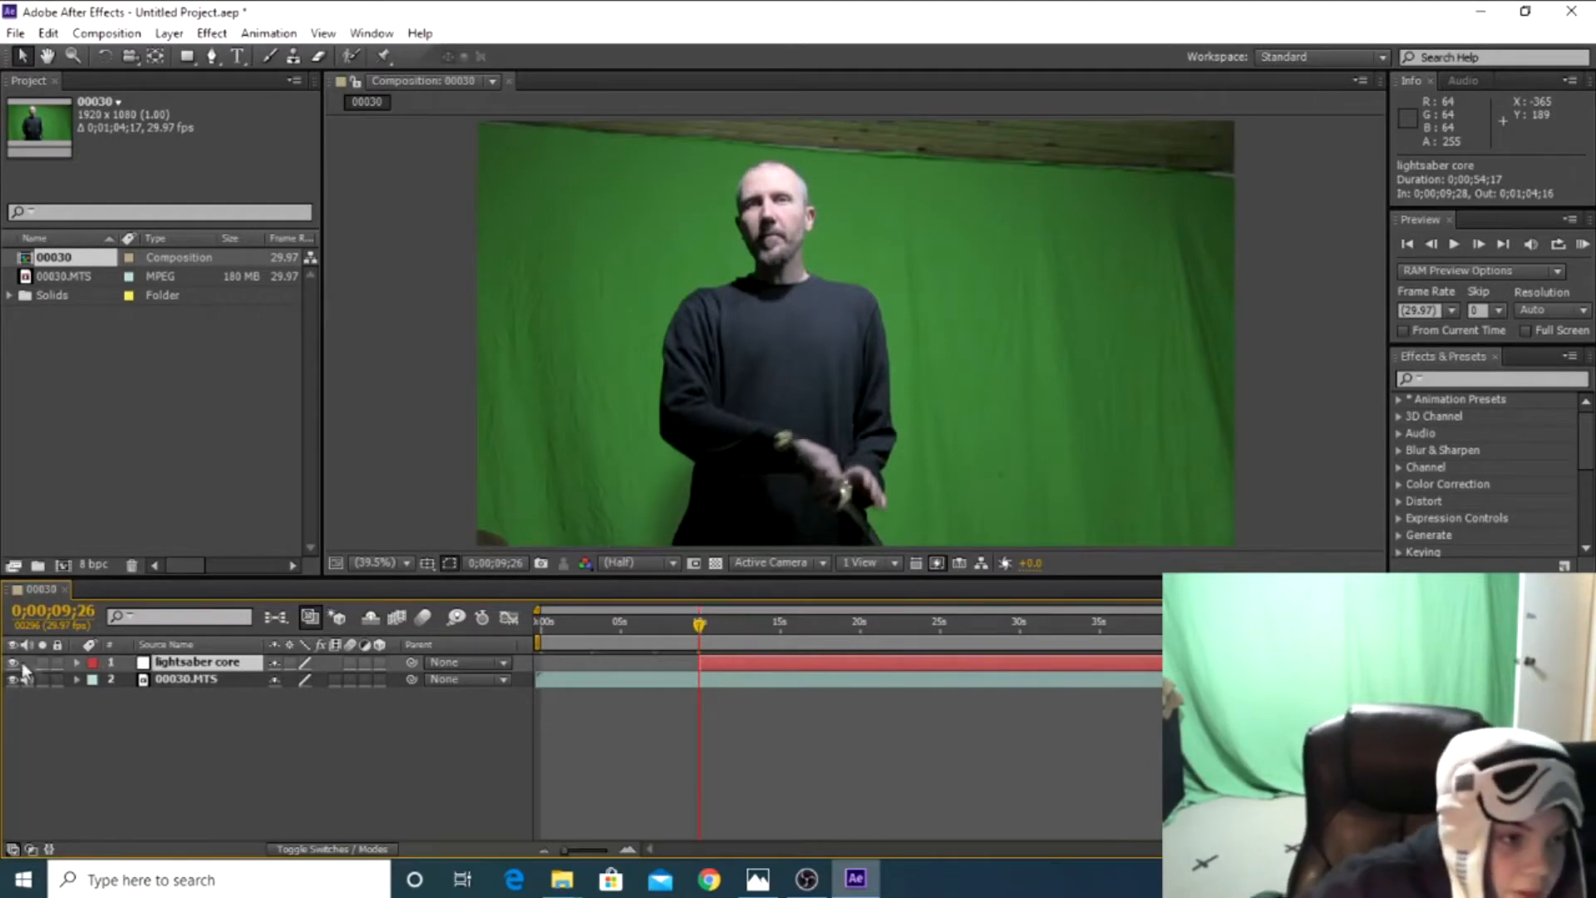
click(660, 716)
drag(698, 626, 734, 623)
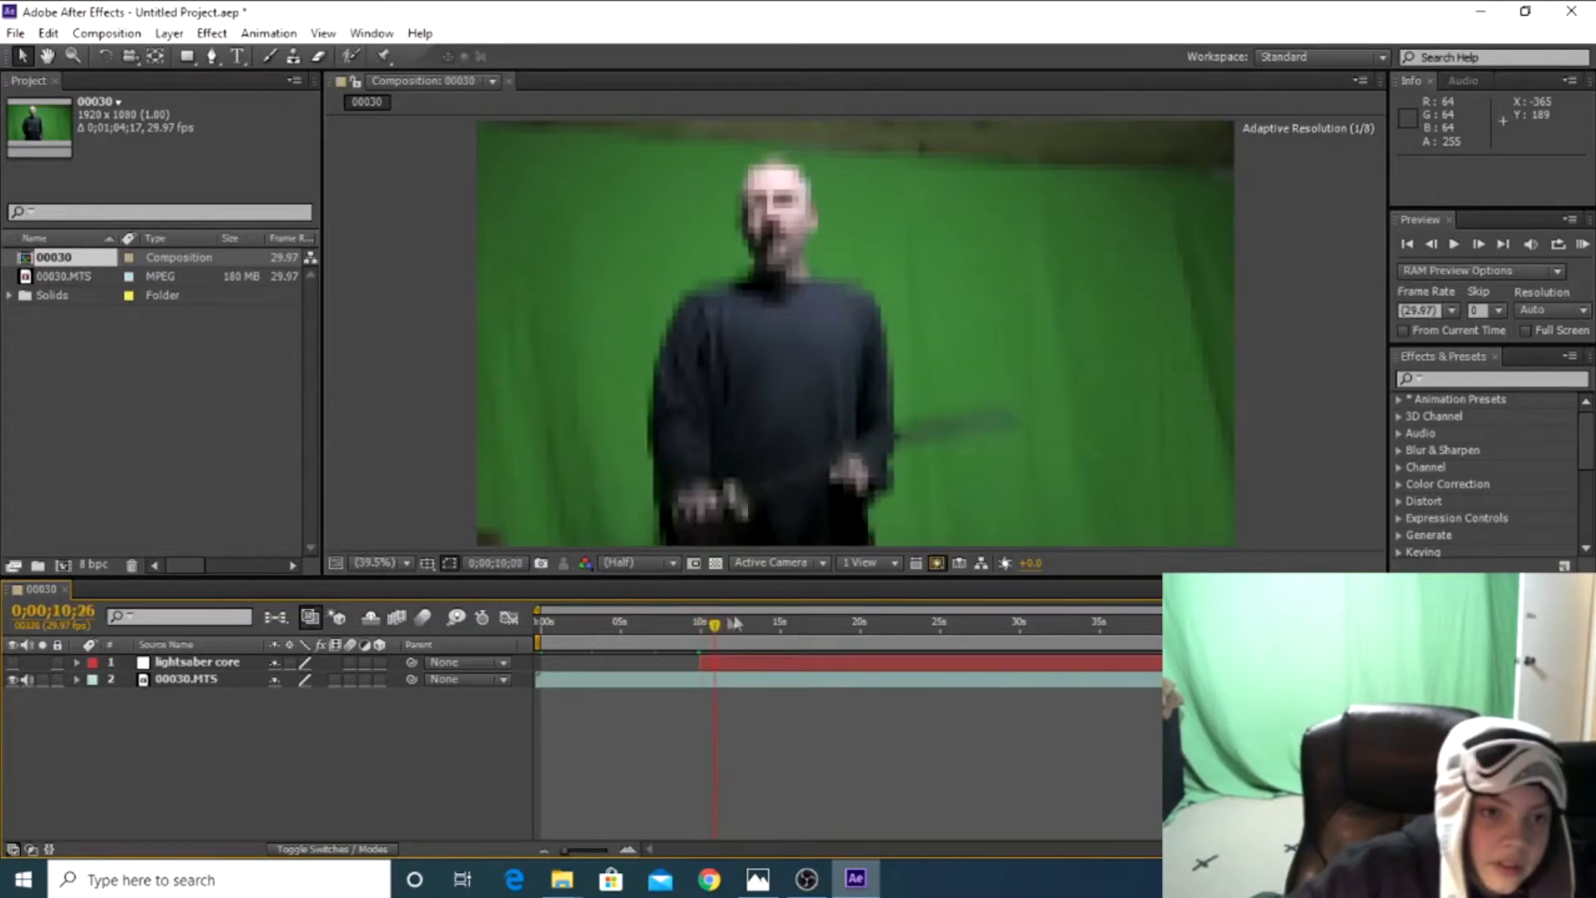
key(ctrl+z)
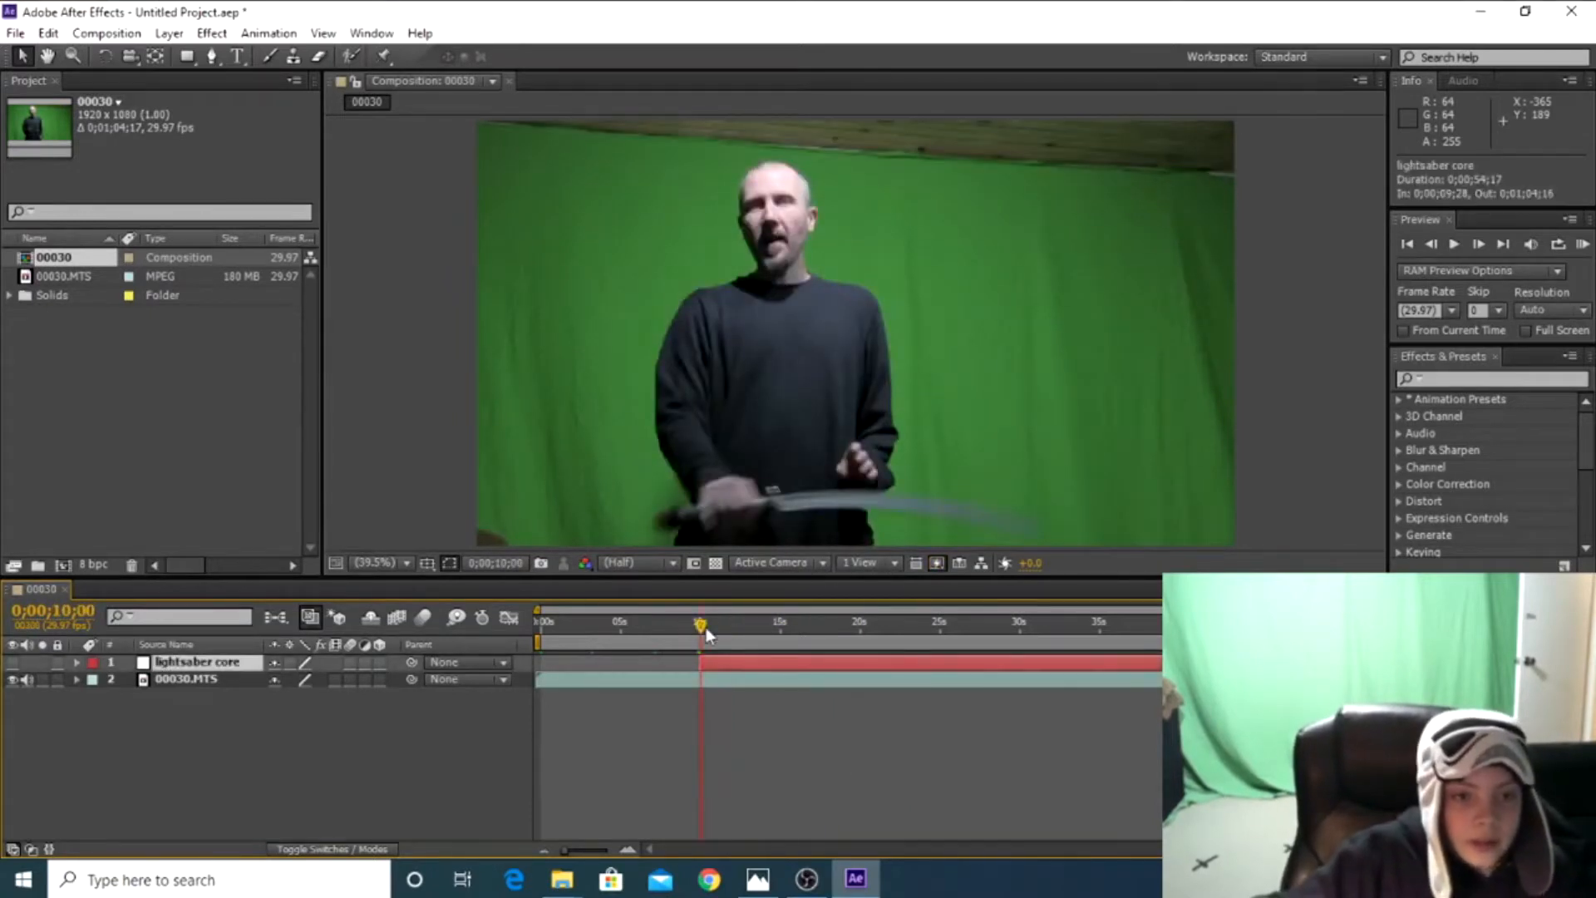
drag(706, 627, 699, 629)
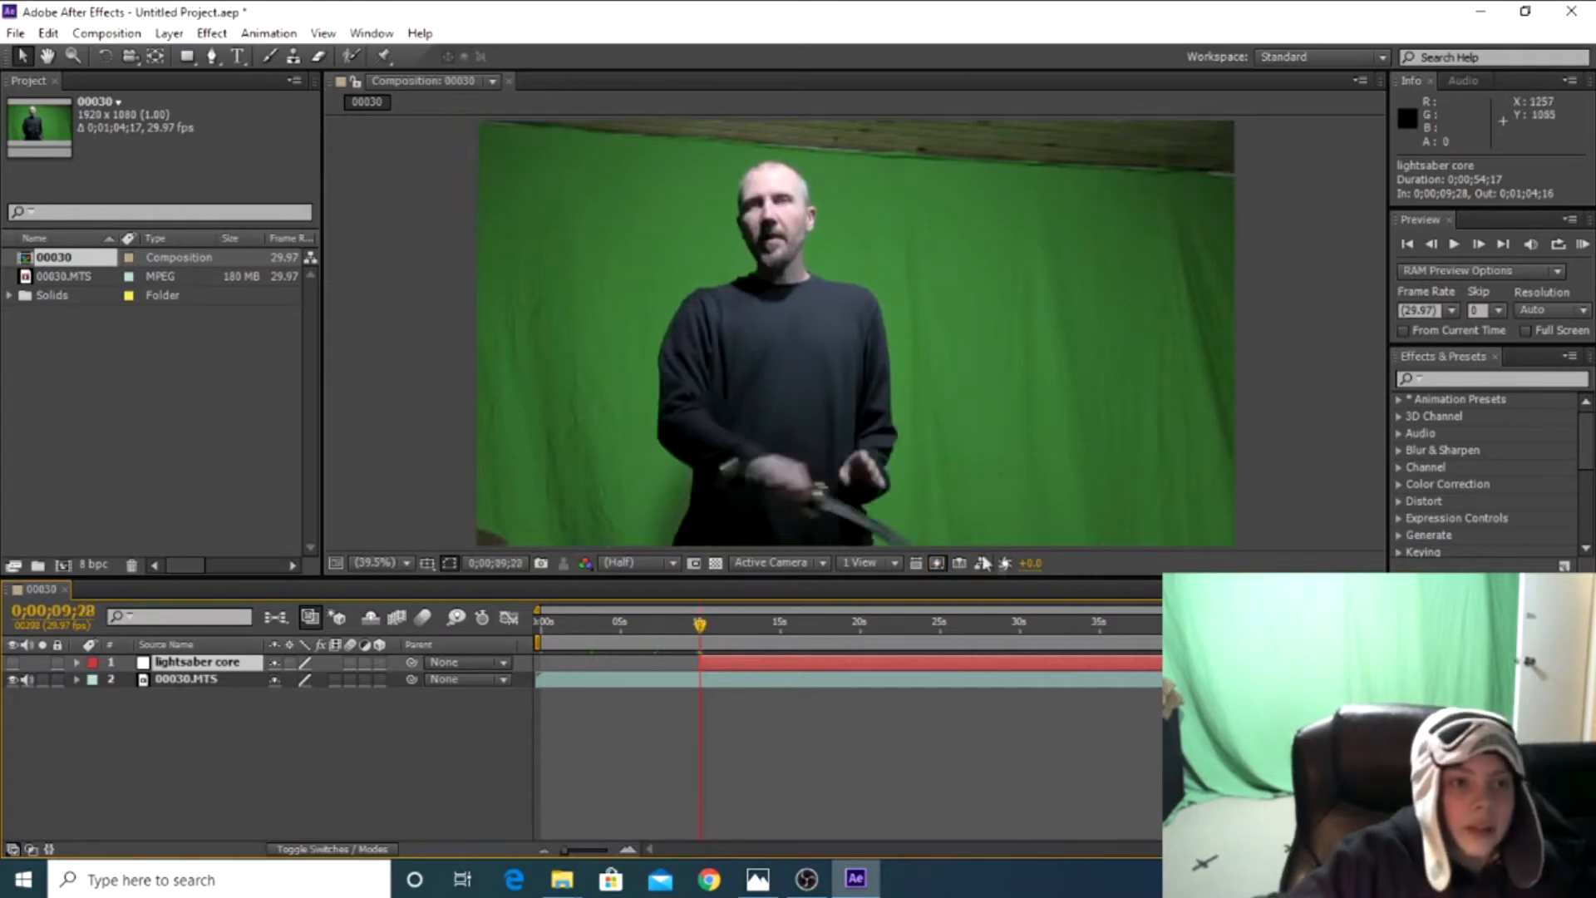
Draw a closed four-point mask around the visible sword blade on the lightsaber core layer with the Pen tool
click(212, 60)
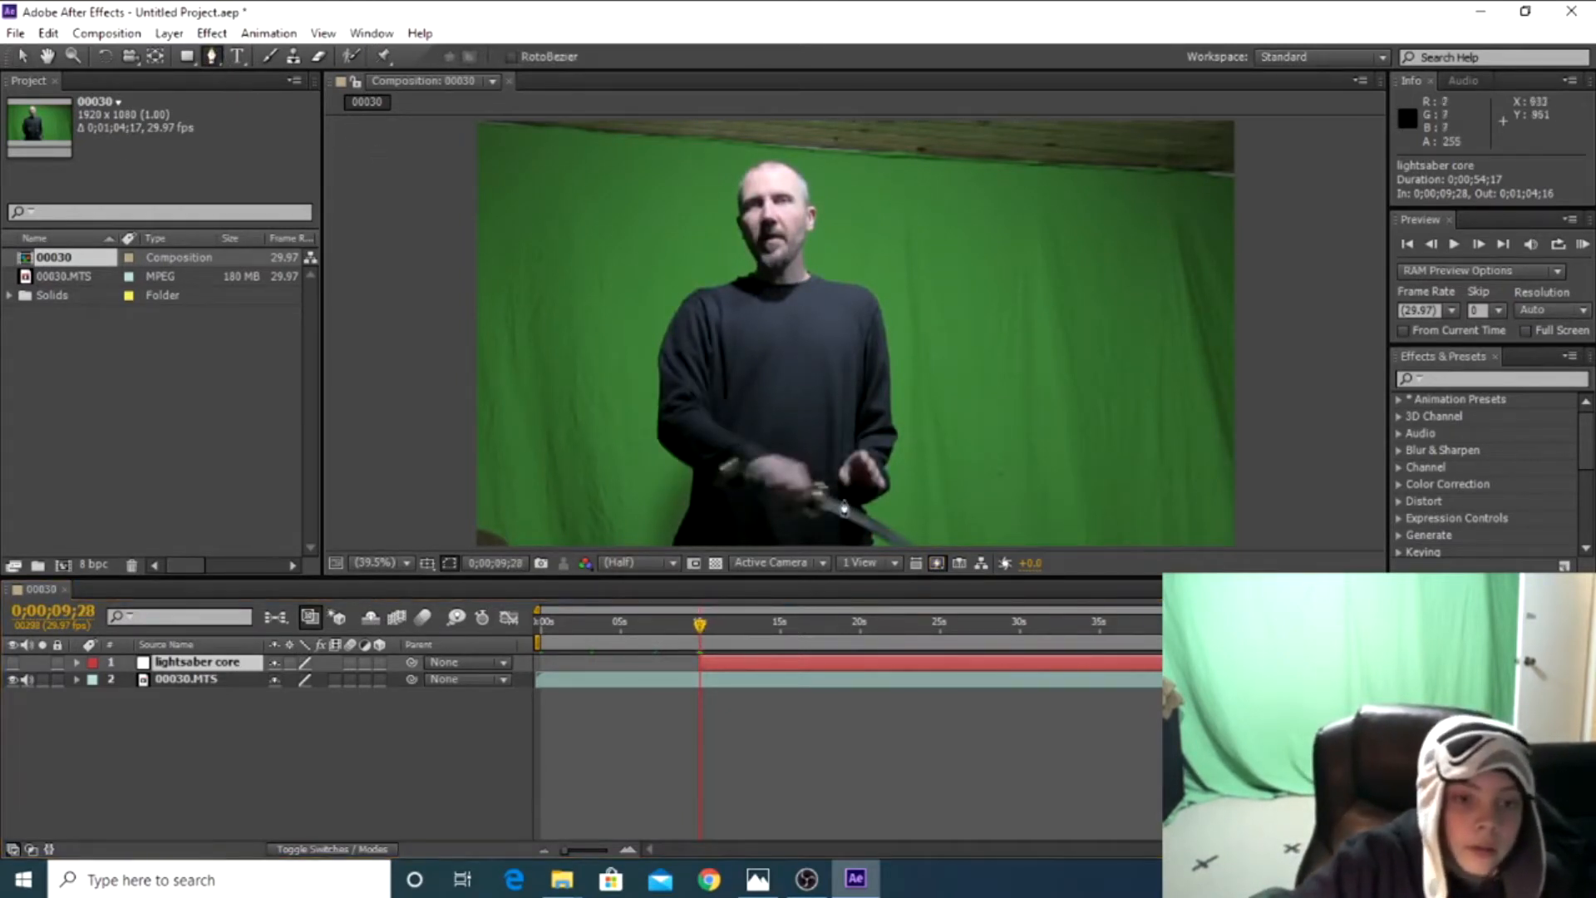
click(822, 496)
click(822, 509)
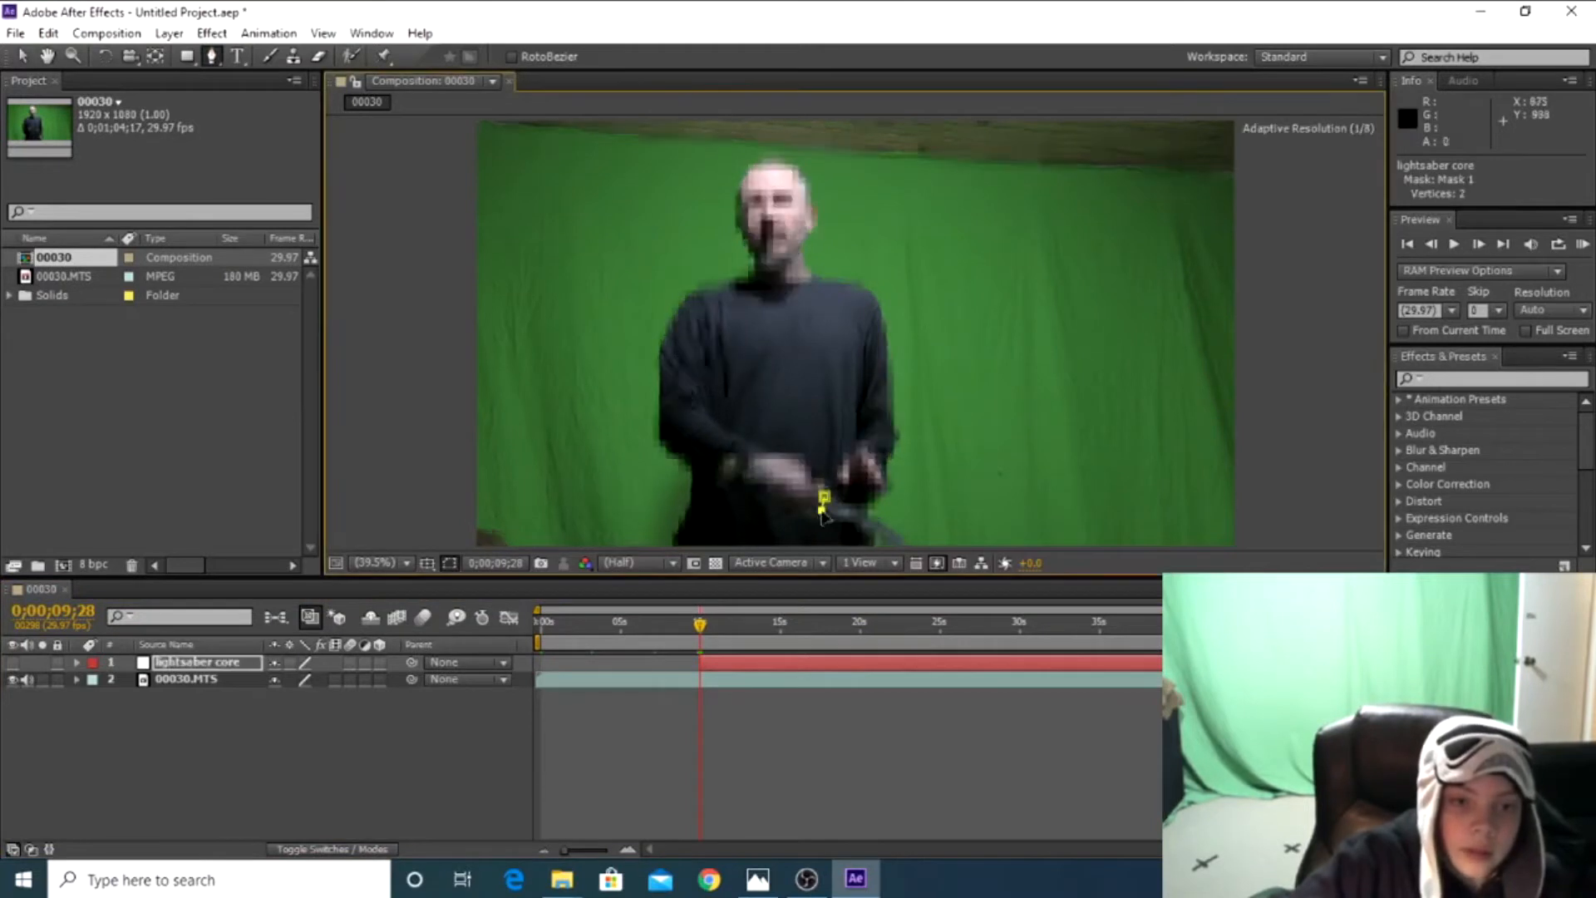
click(917, 548)
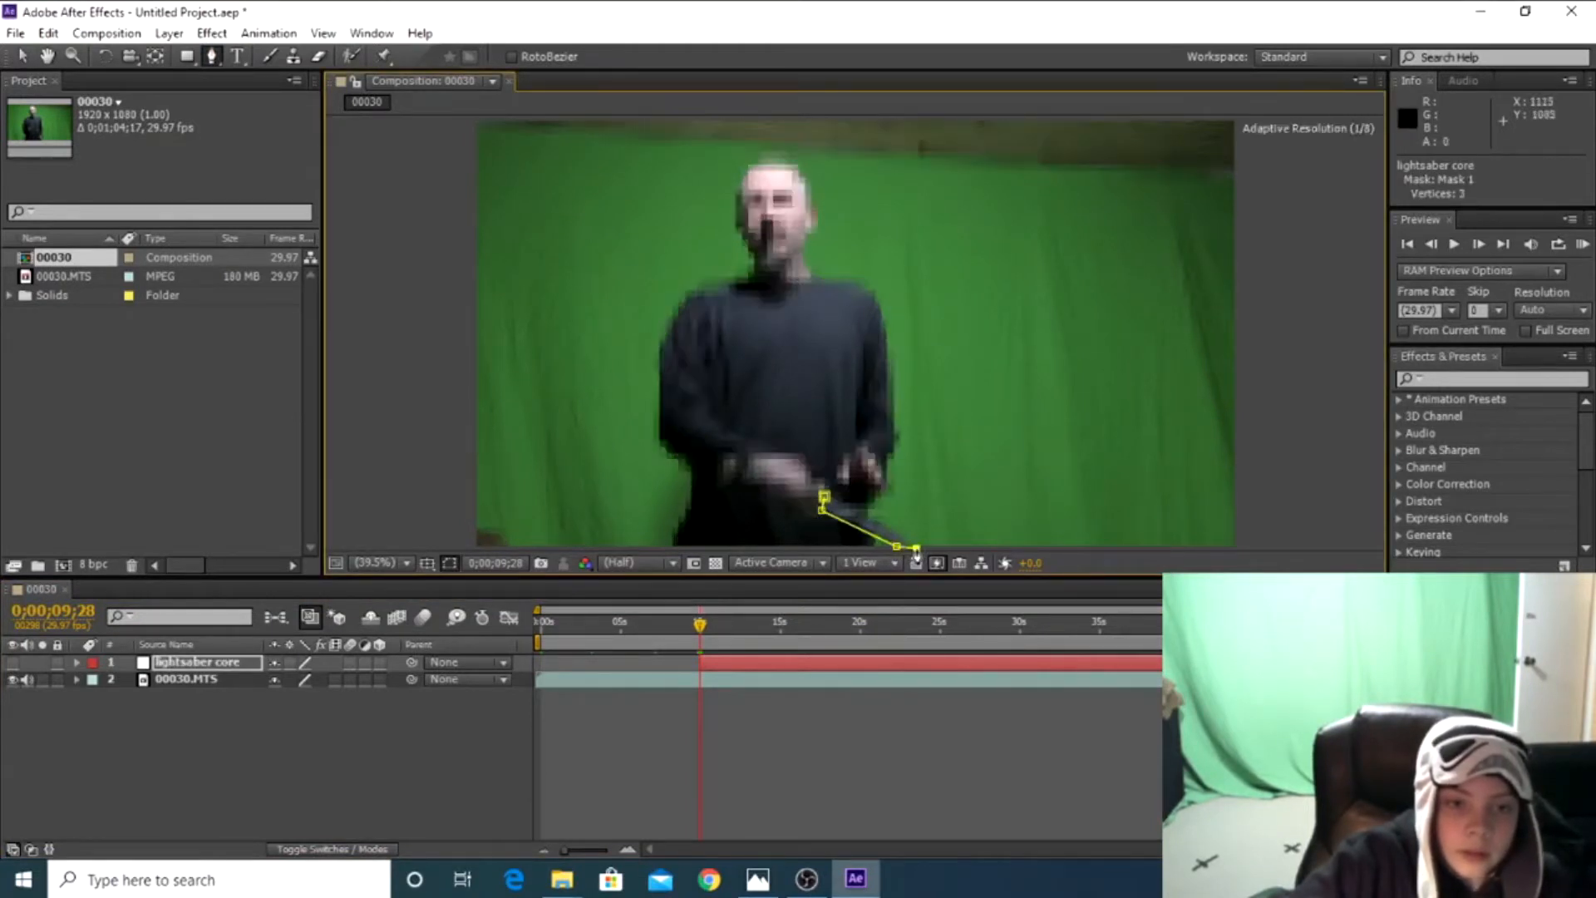
click(824, 498)
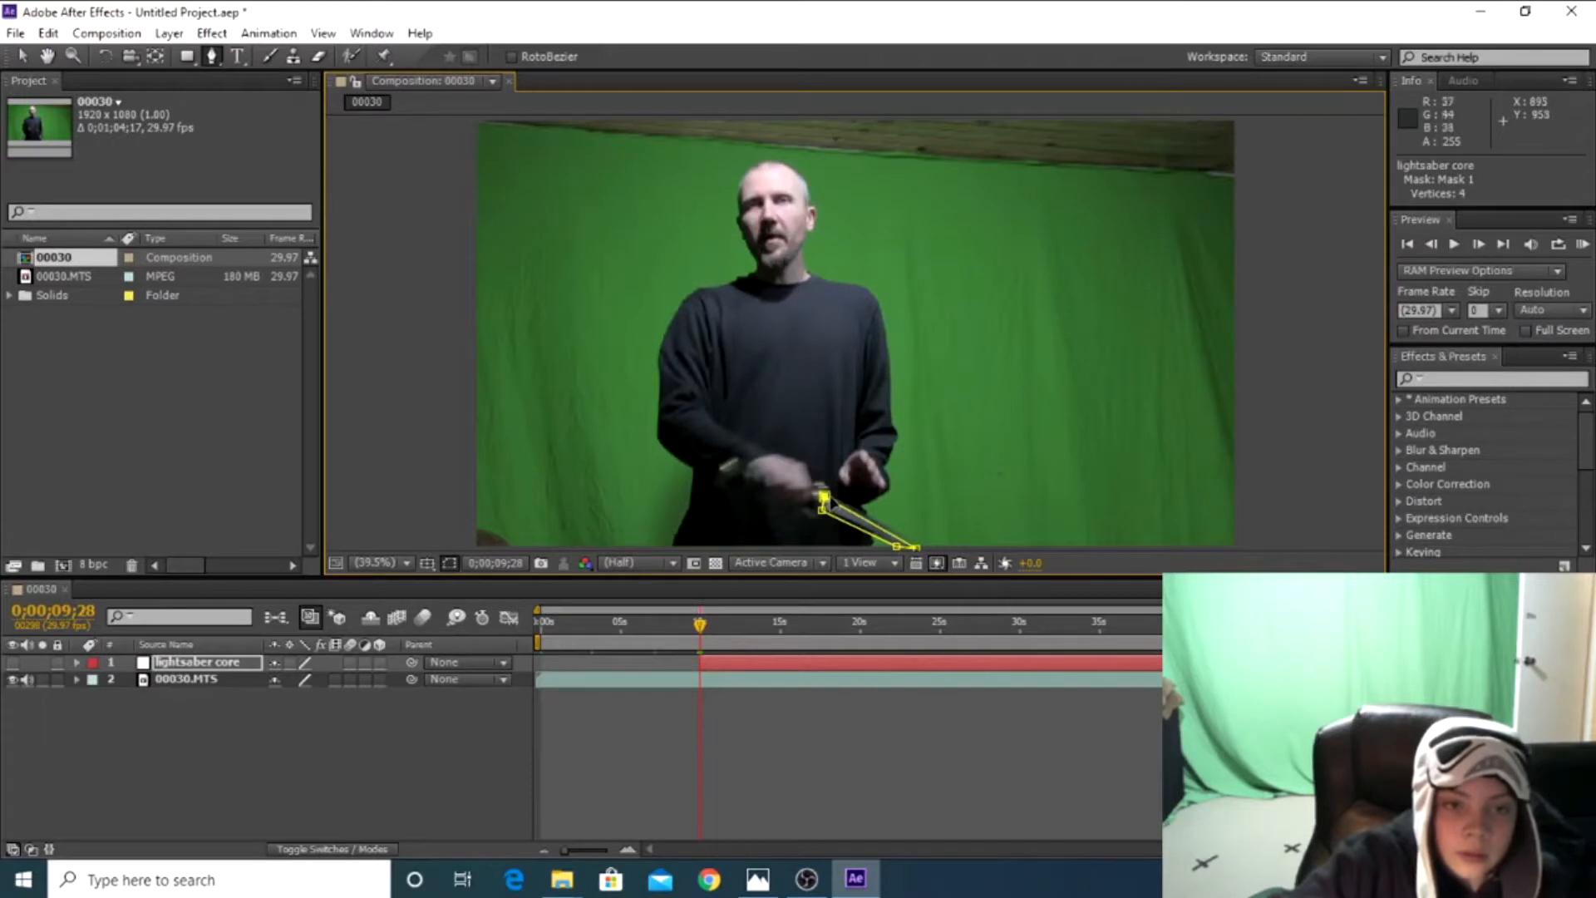
drag(824, 497, 826, 494)
click(916, 549)
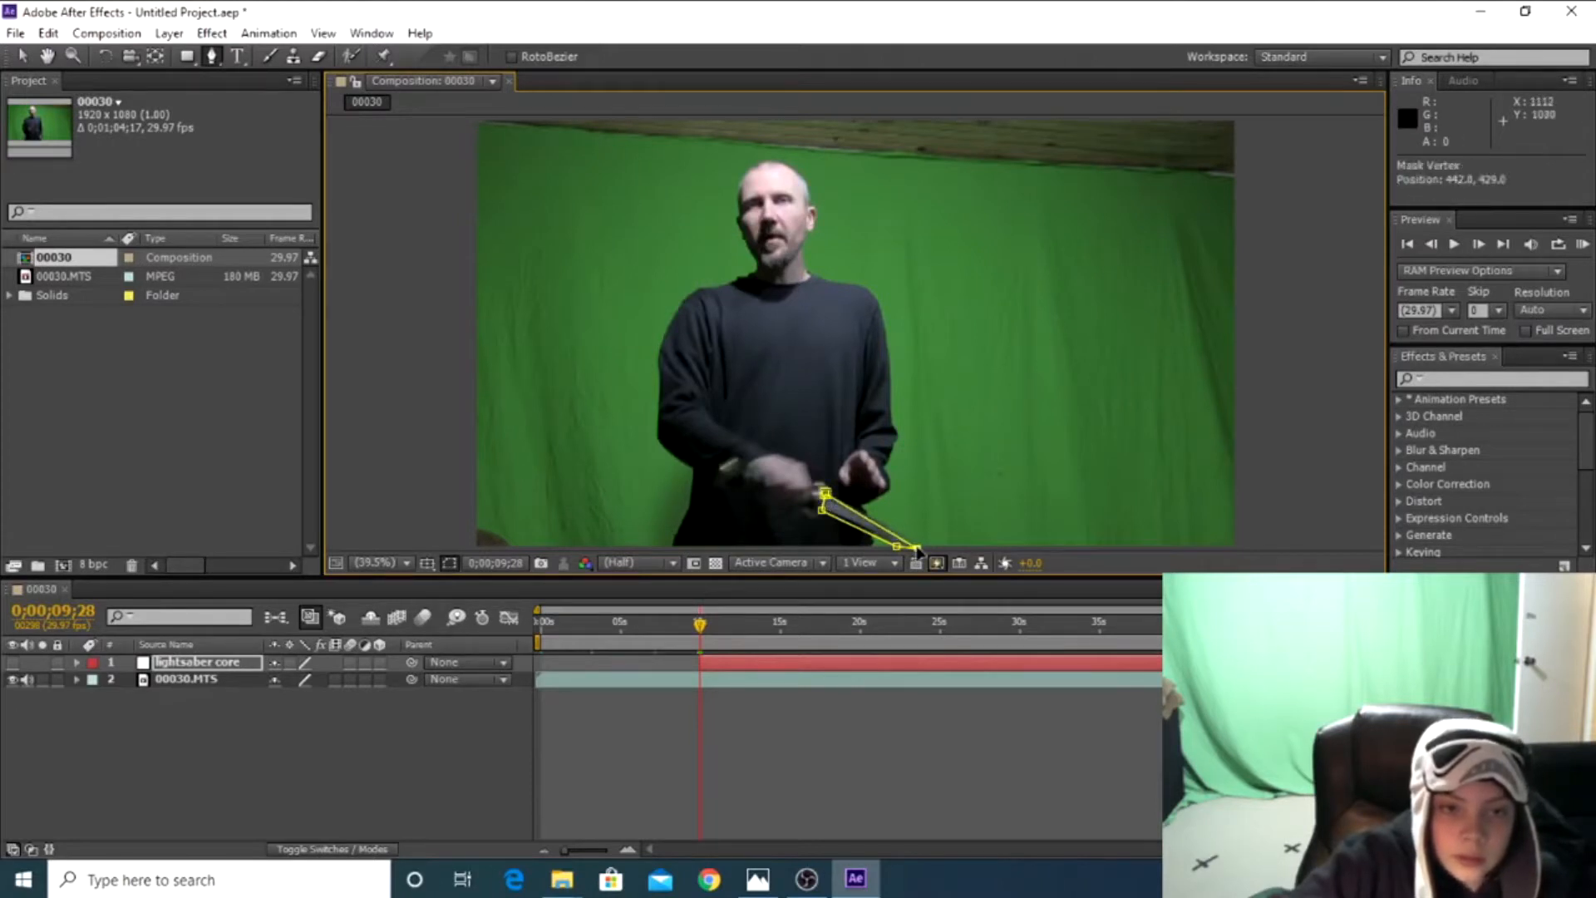
Make the lightsaber core layer visible again to check the masked blade, and deselect the mask
scroll(881, 533, up, 5)
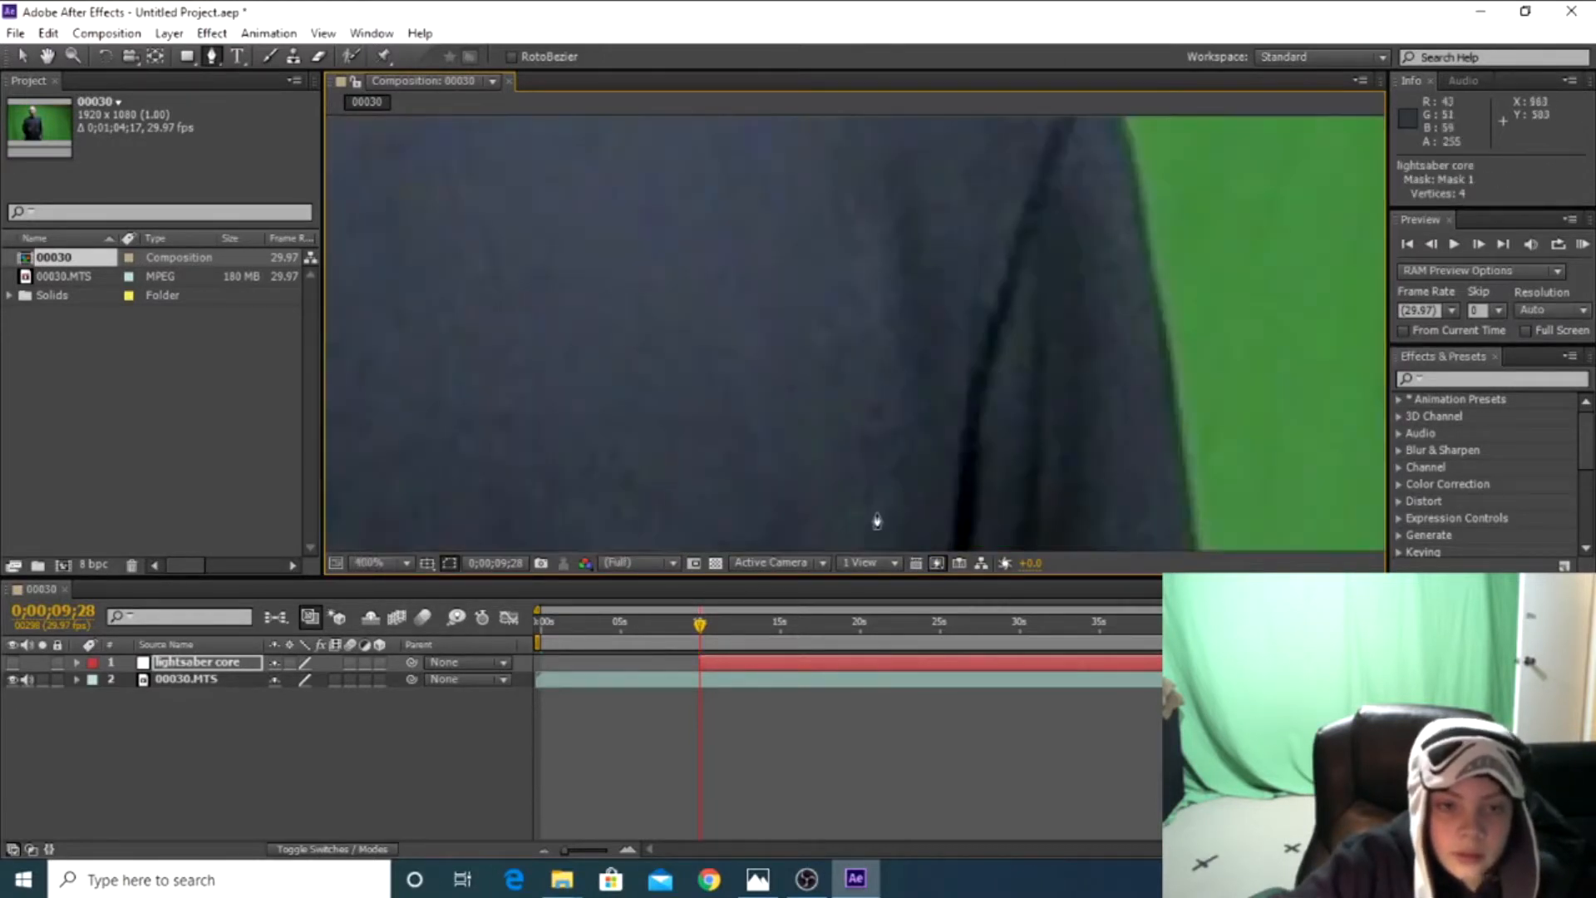
scroll(873, 524, down, 6)
scroll(869, 530, up, 2)
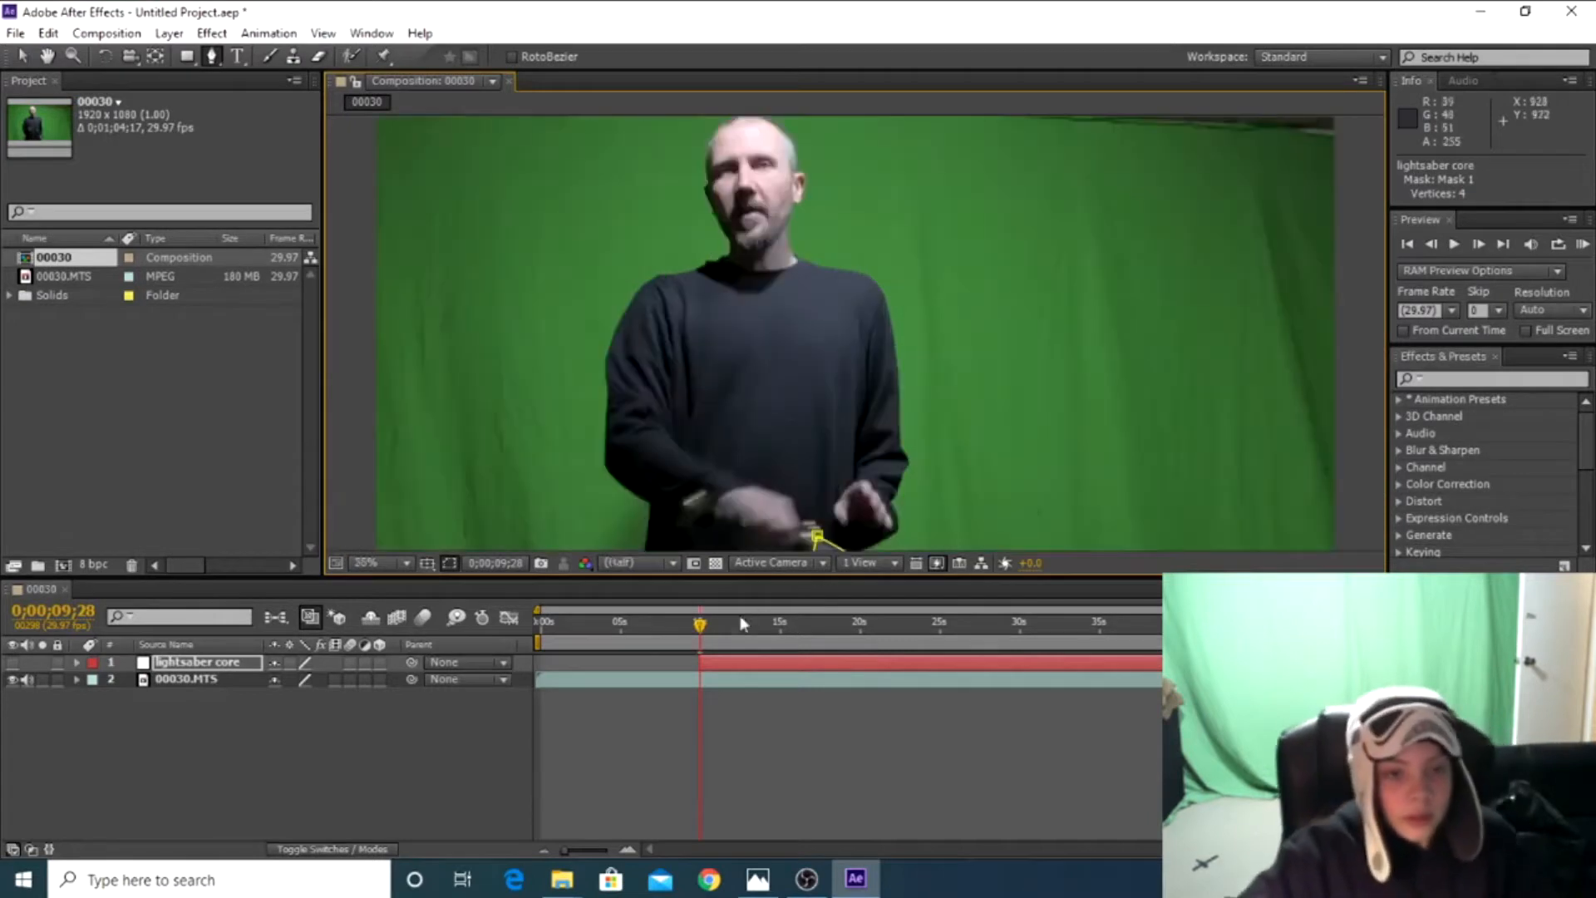
click(12, 663)
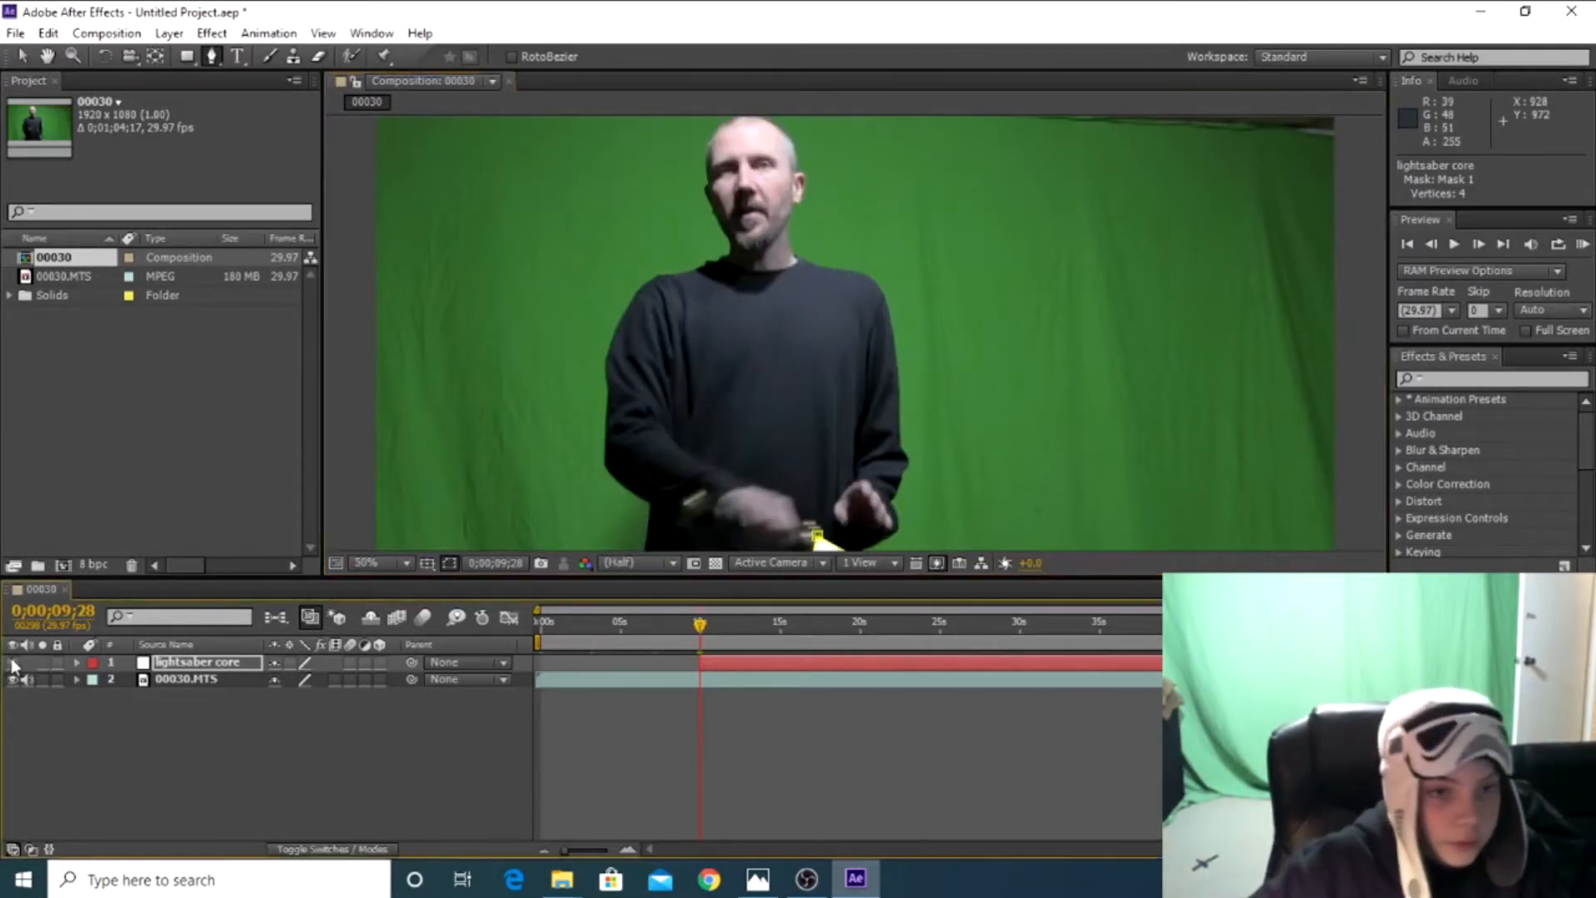
scroll(666, 427, down, 2)
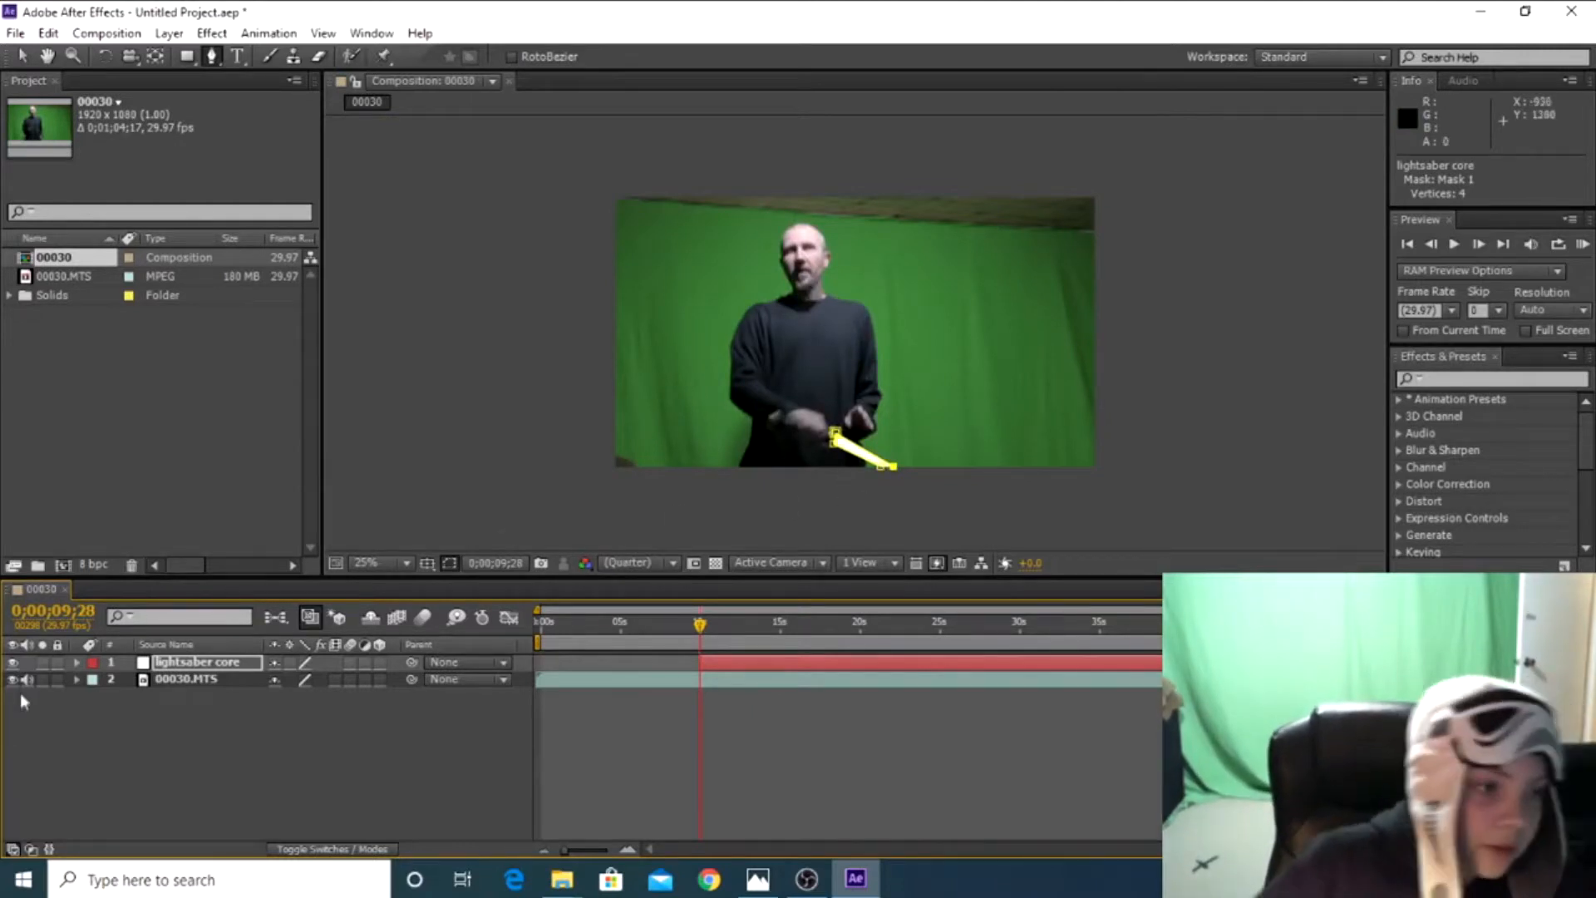
click(12, 663)
click(12, 666)
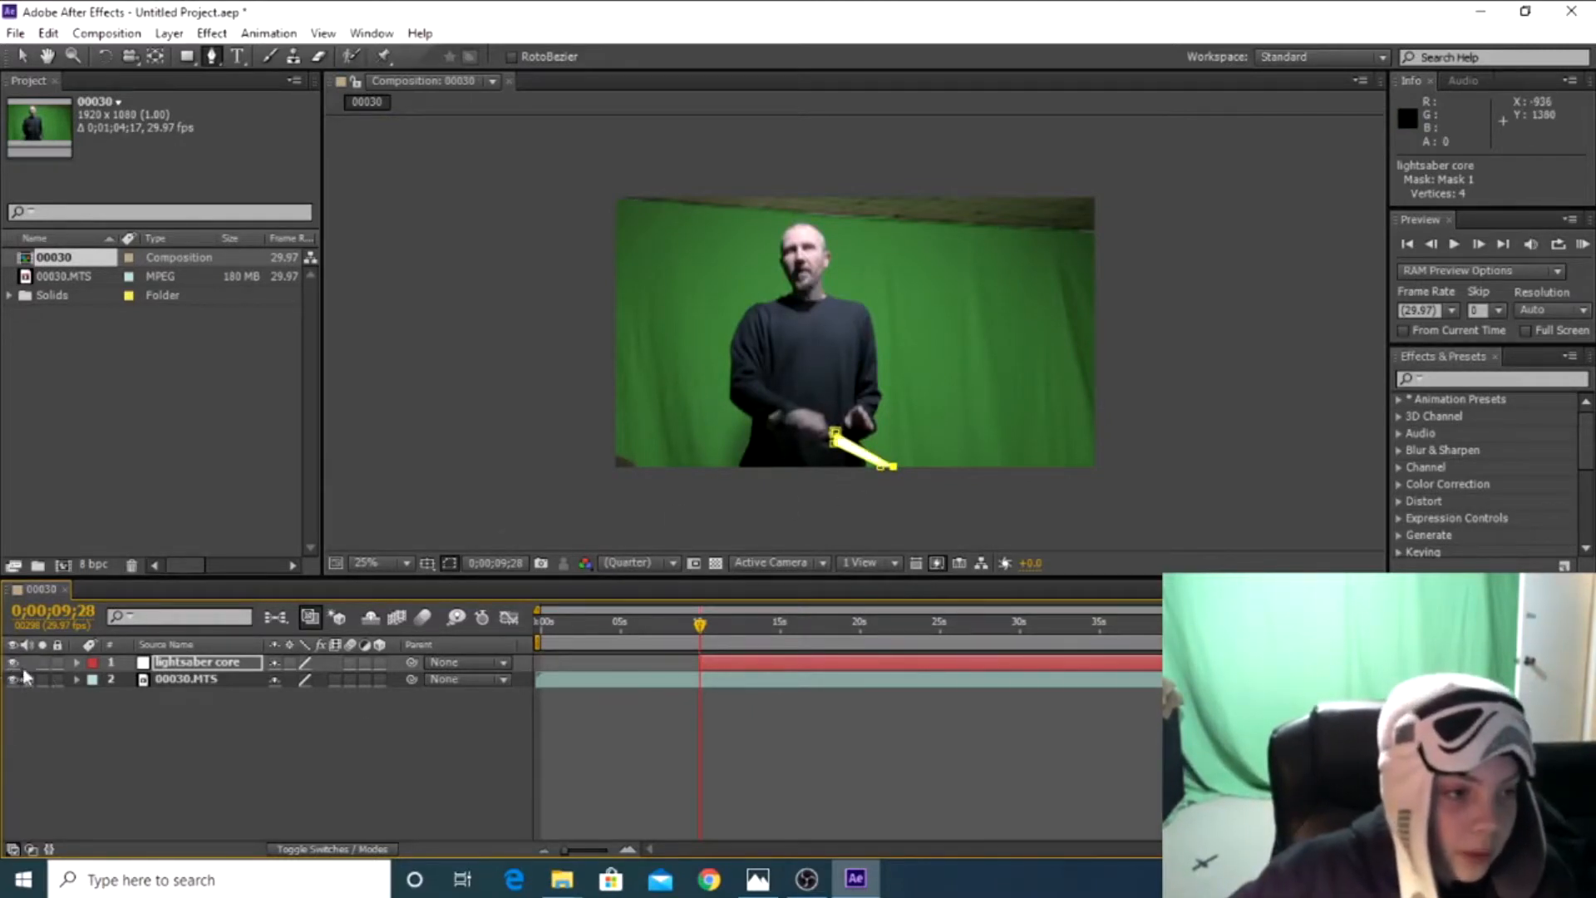
click(22, 56)
click(892, 700)
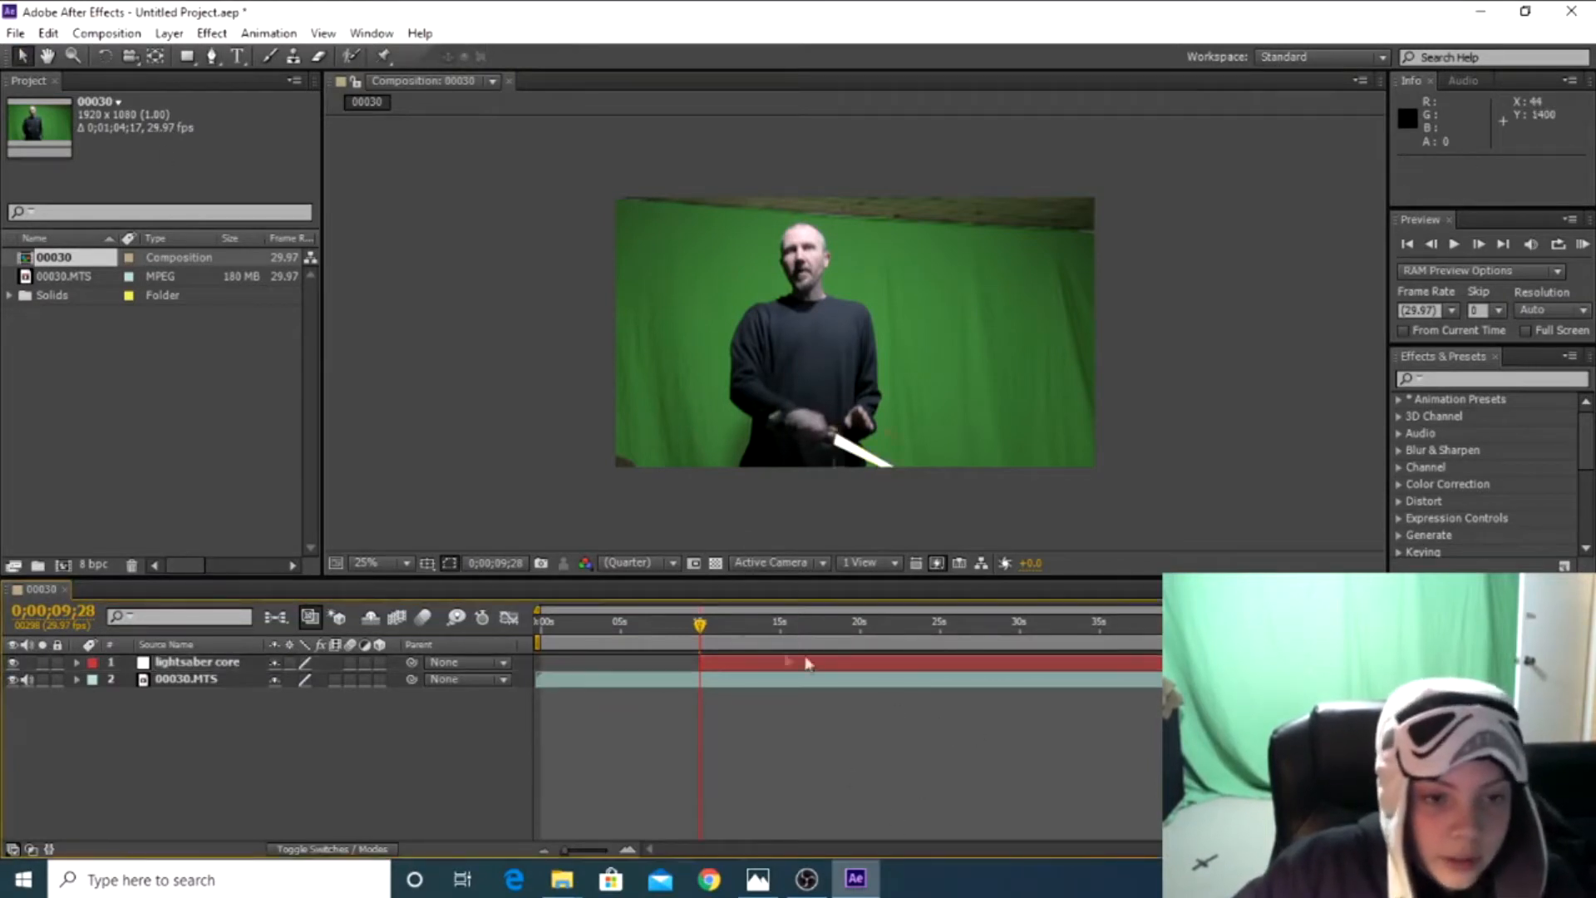
Reveal the Mask Path property of the lightsaber core layer in the timeline
mouse_move(700, 627)
mouse_down()
mouse_move(1040, 665)
mouse_move(701, 646)
mouse_up()
click(208, 662)
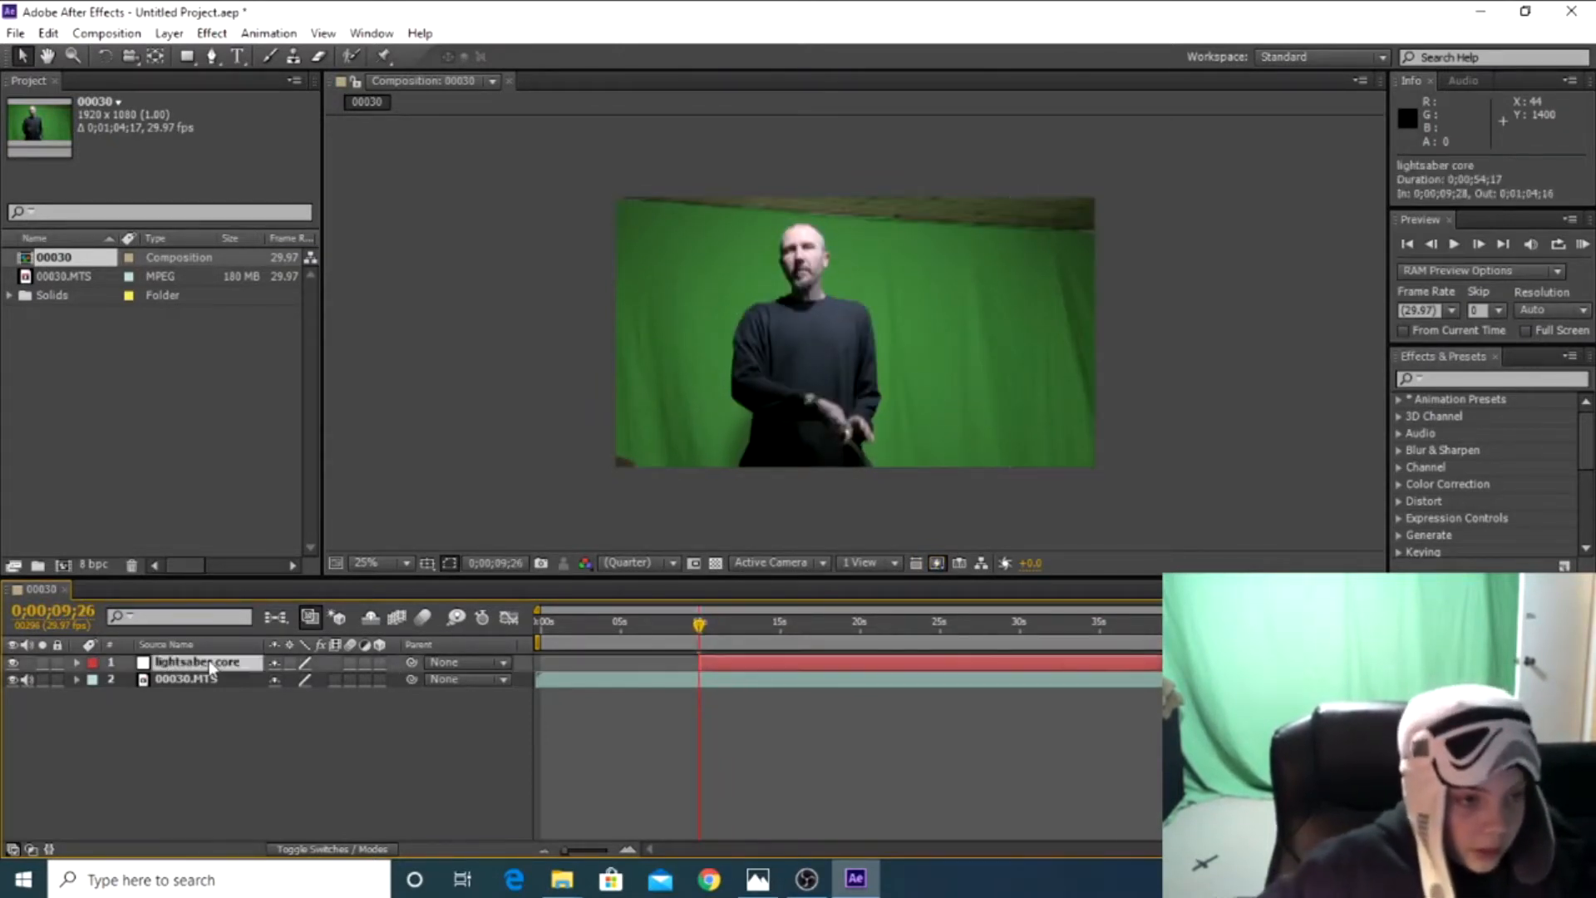
key(m)
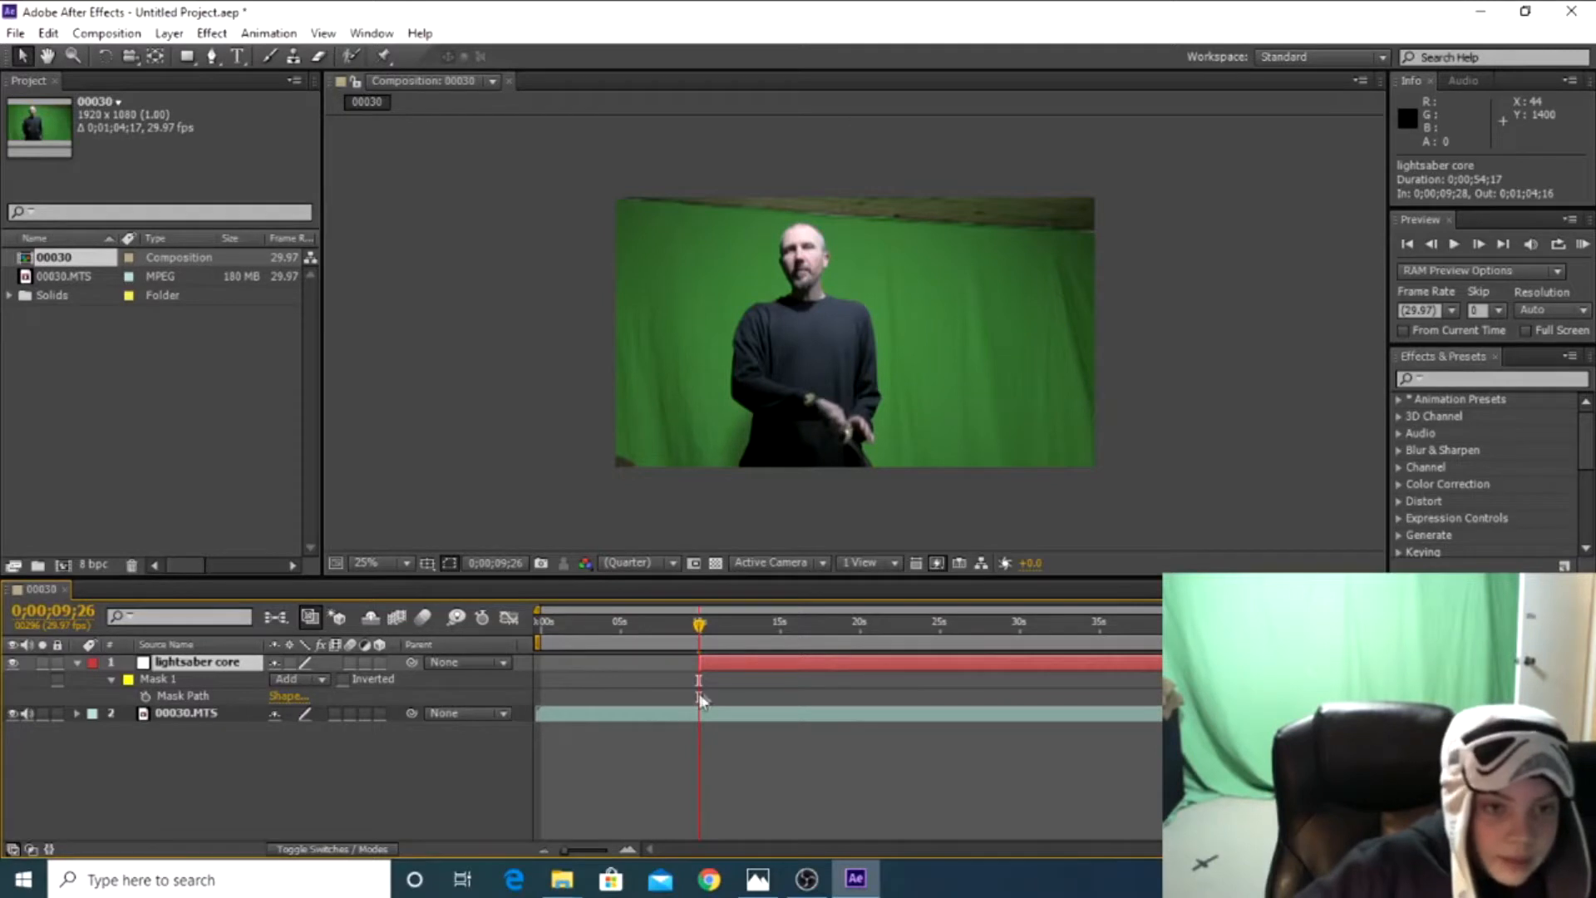
Enable keyframing for Mask 1's Mask Path at 0;00;09;28, the first frame of the lightsaber core layer
drag(701, 632, 702, 632)
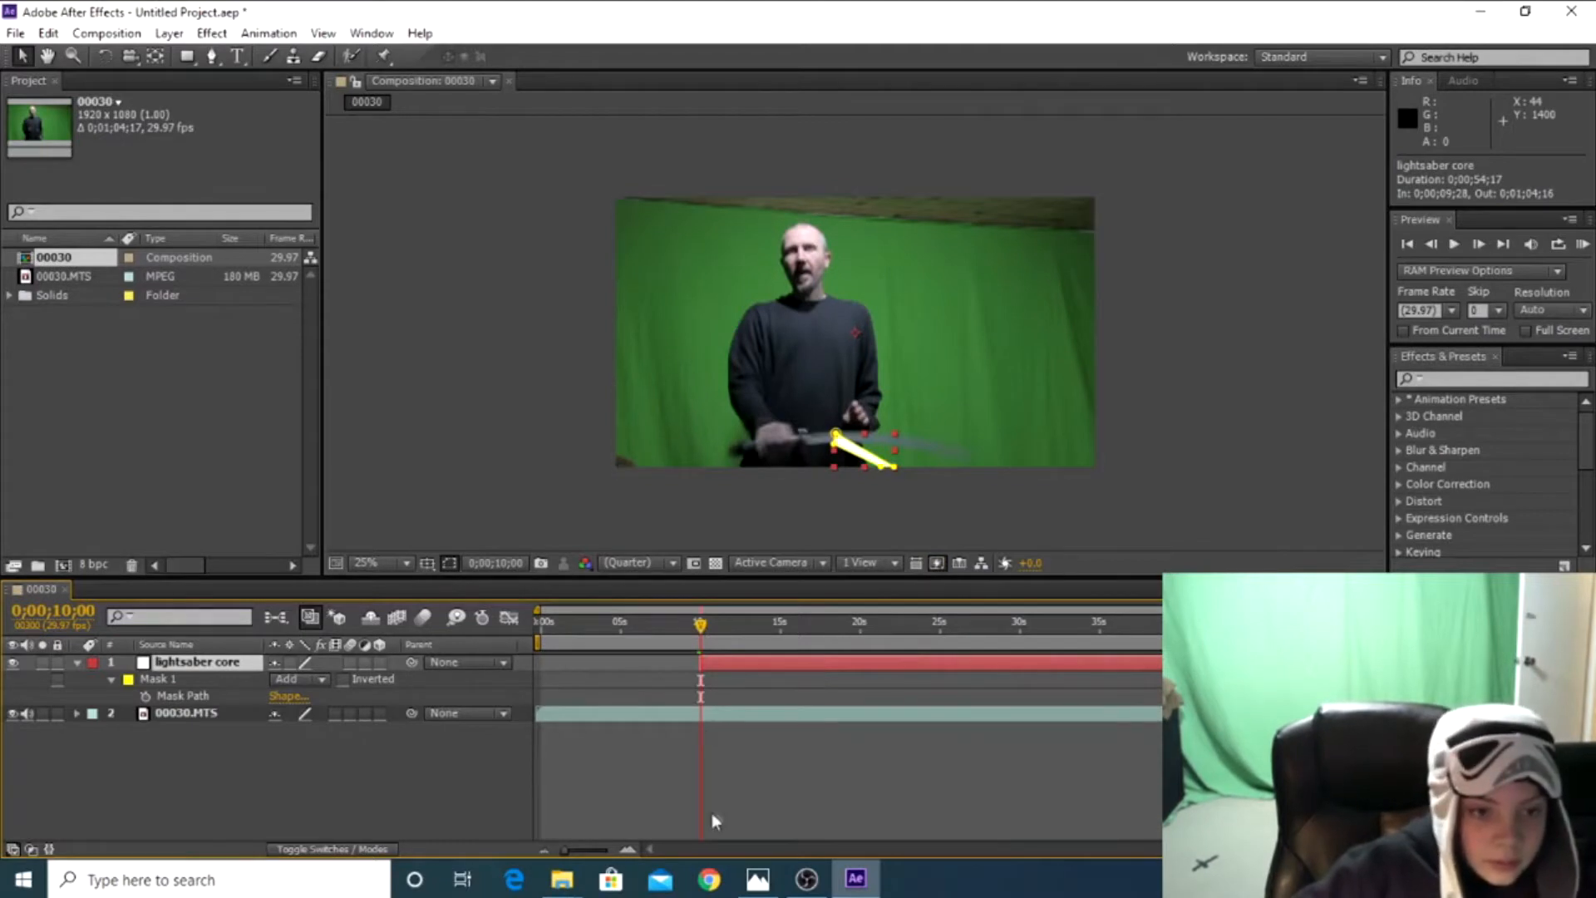
drag(571, 847, 608, 855)
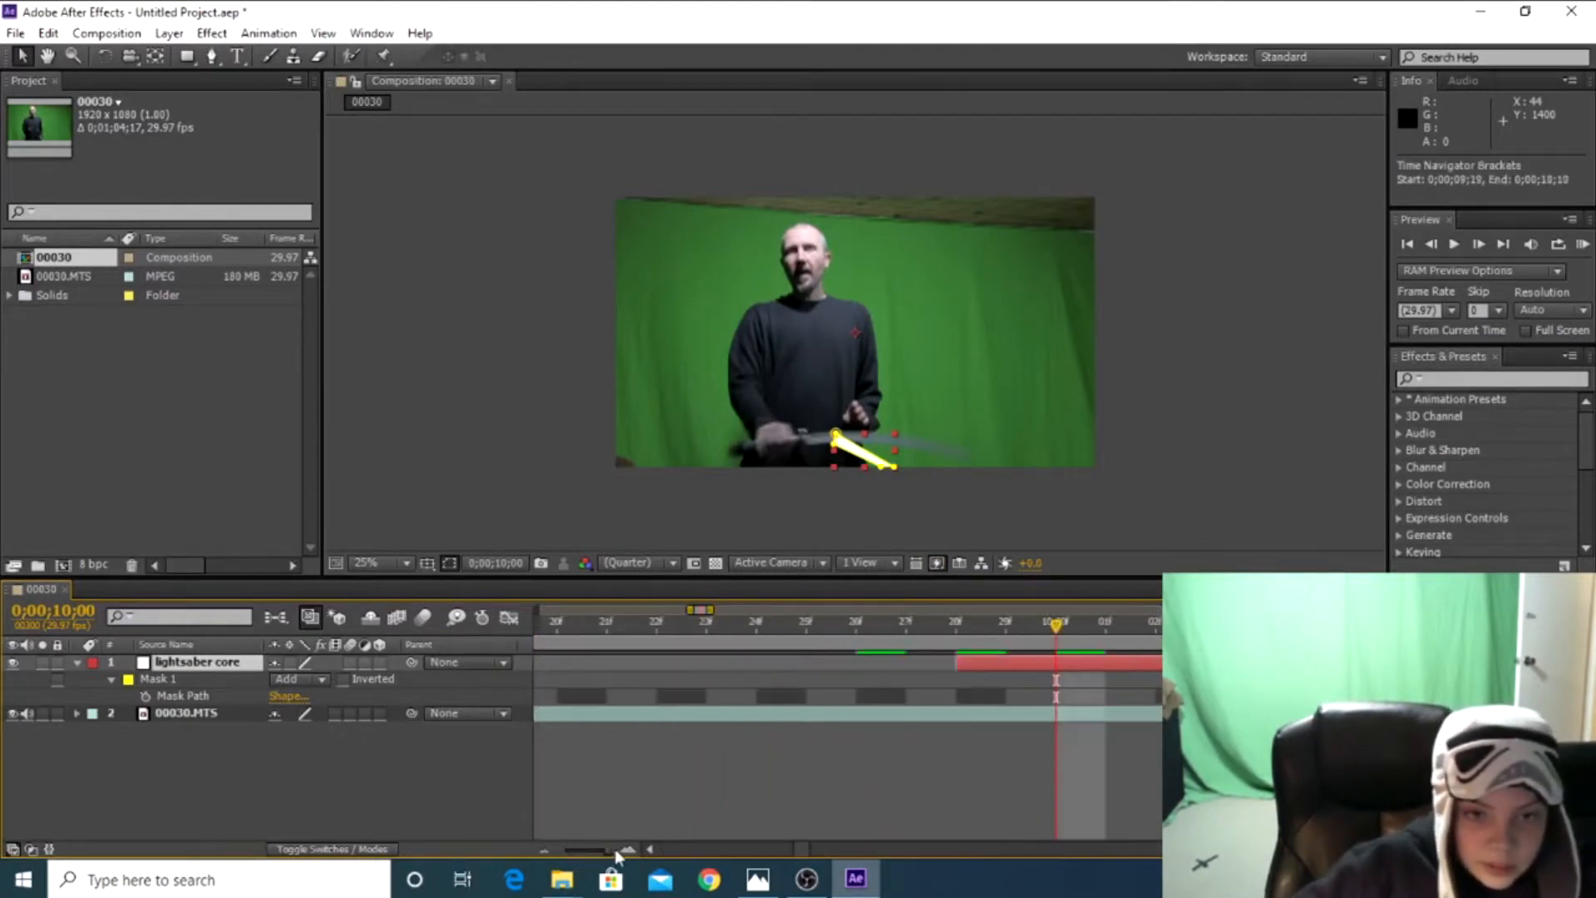
drag(1058, 629, 969, 627)
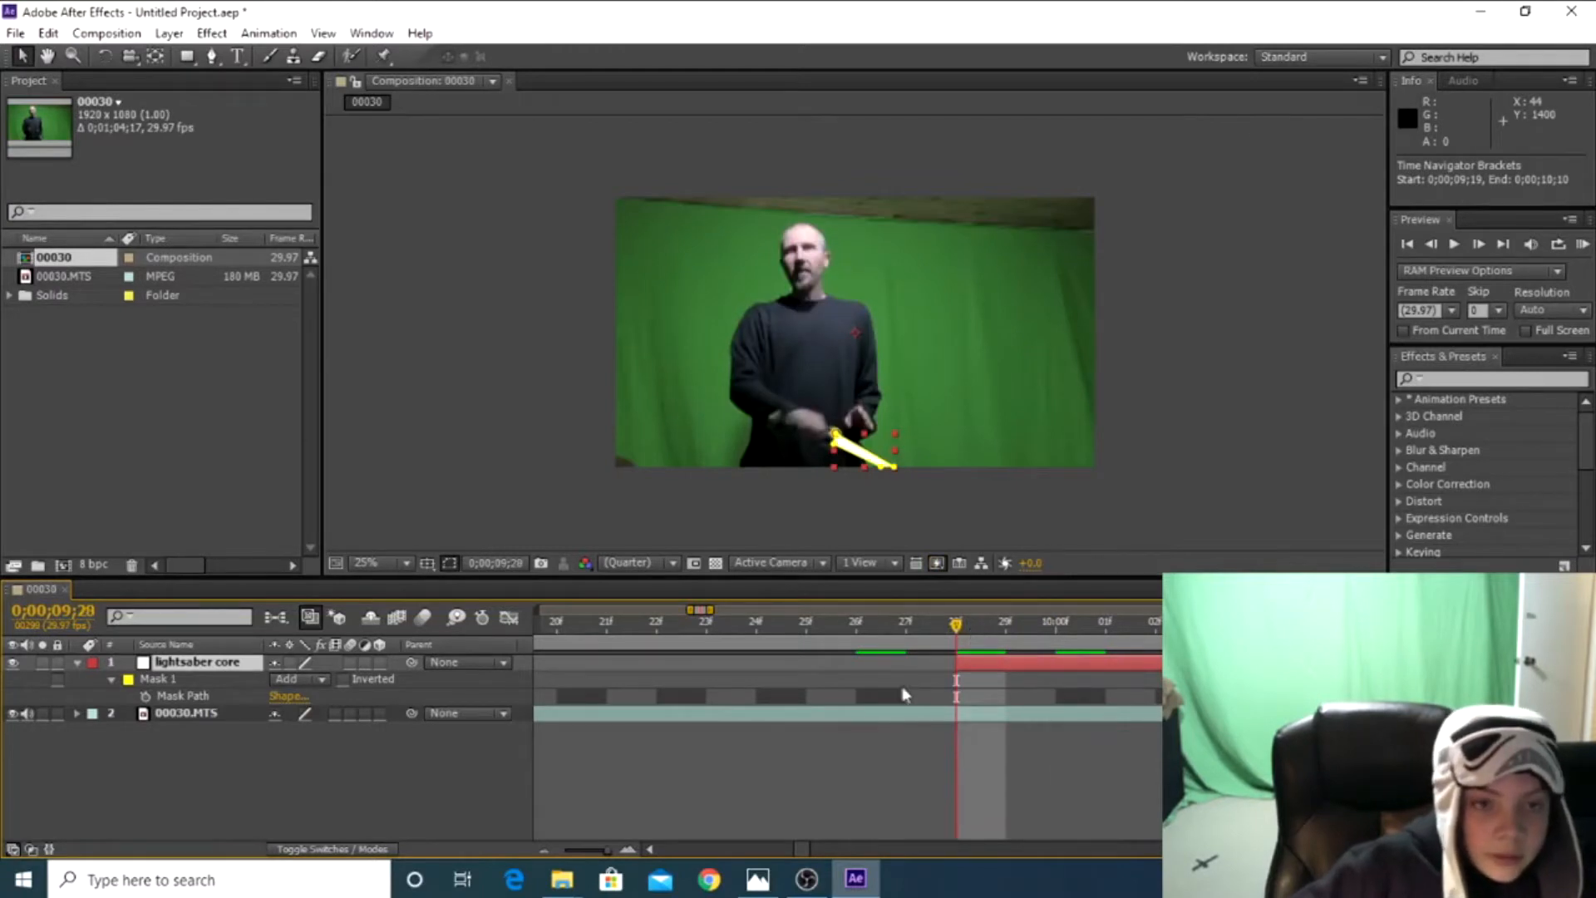
click(647, 518)
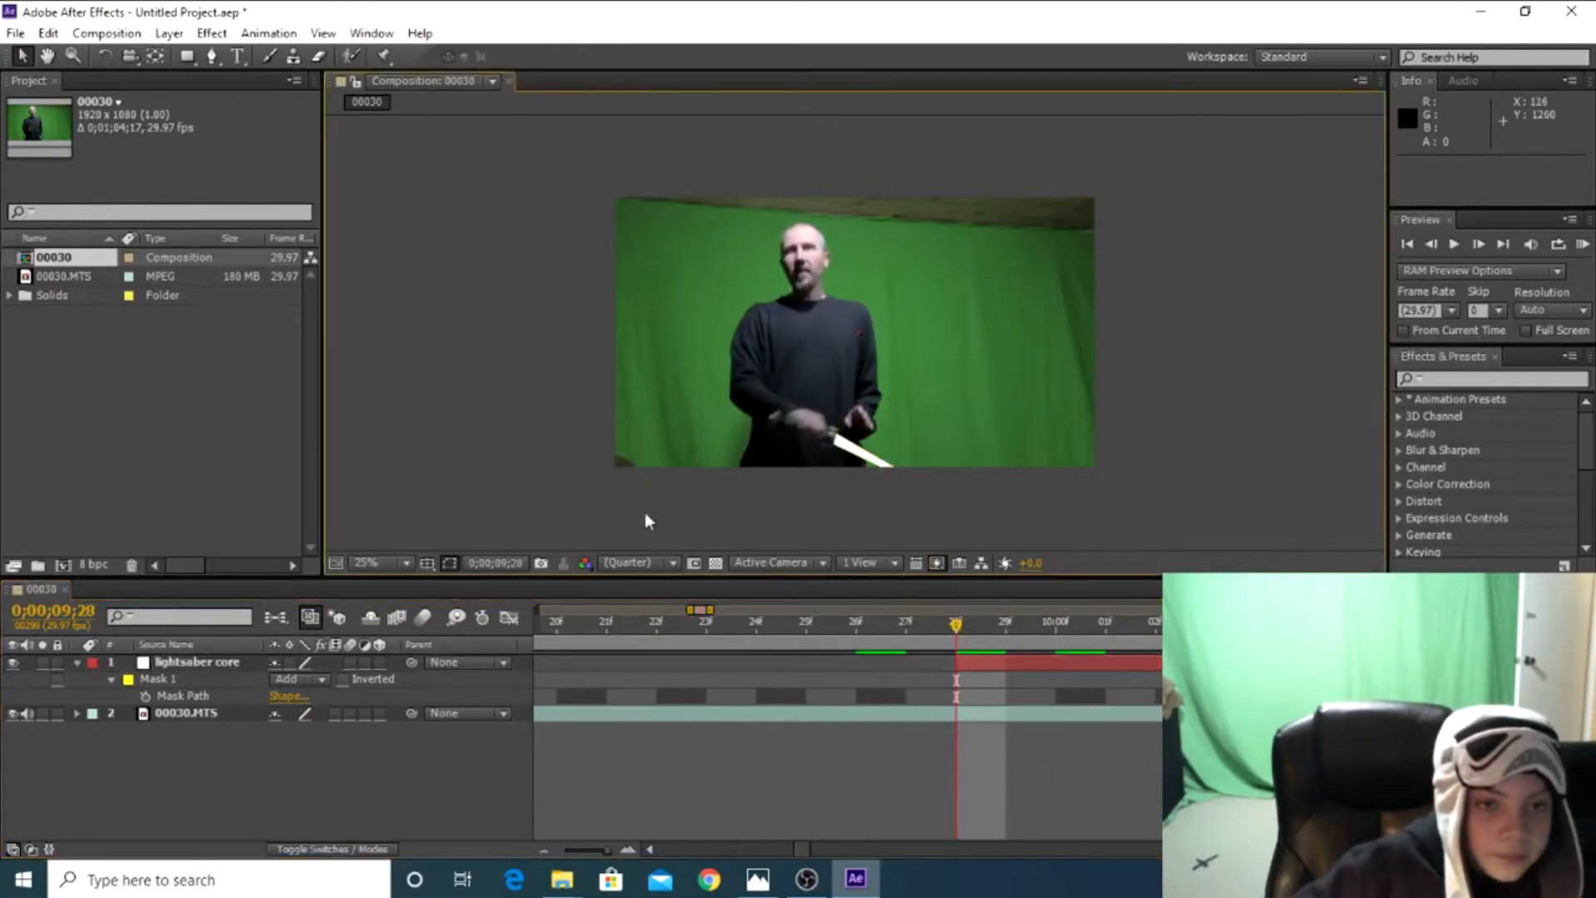
click(145, 696)
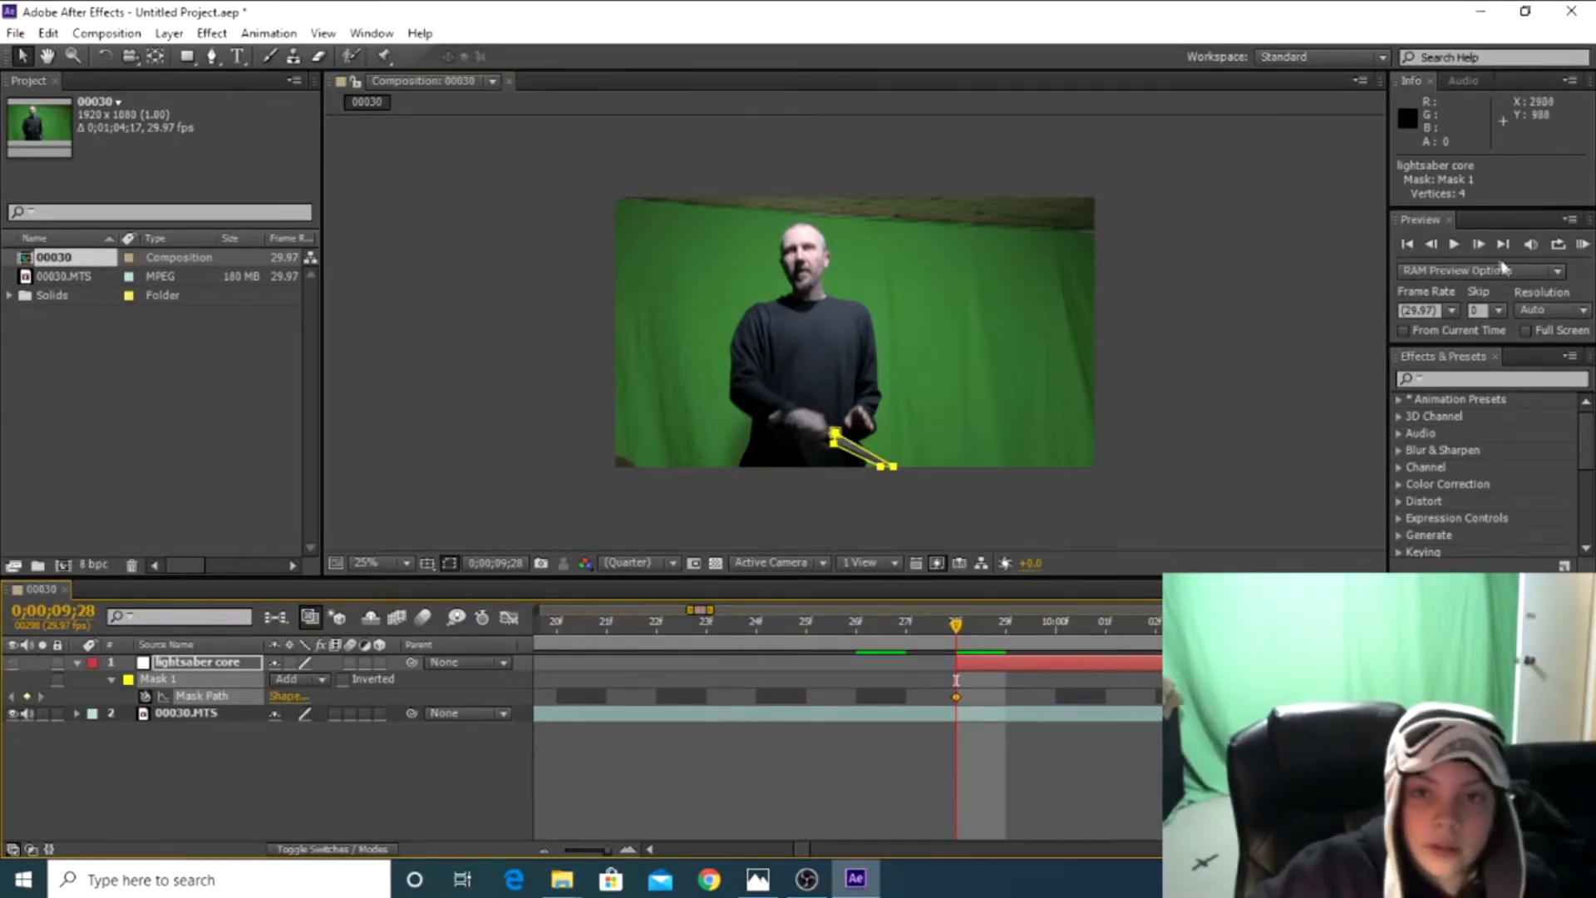
Advance one frame to 0;00;09;29 and shift Mask 1 on the lightsaber core layer to follow the moved blade
click(1479, 244)
drag(833, 436, 823, 436)
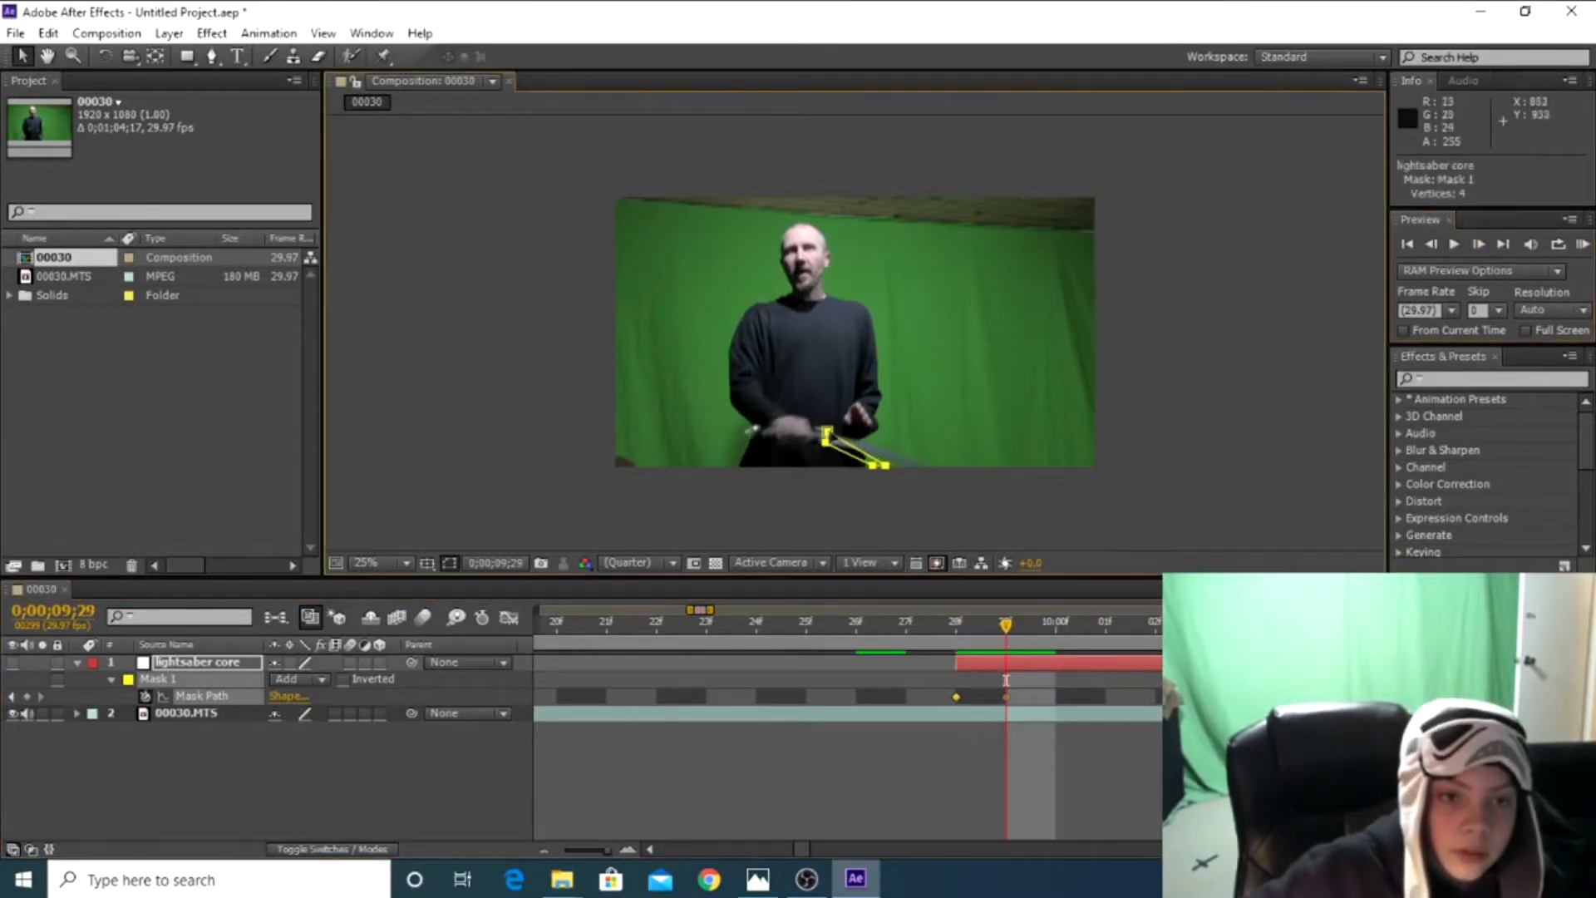
click(813, 480)
double_click(828, 439)
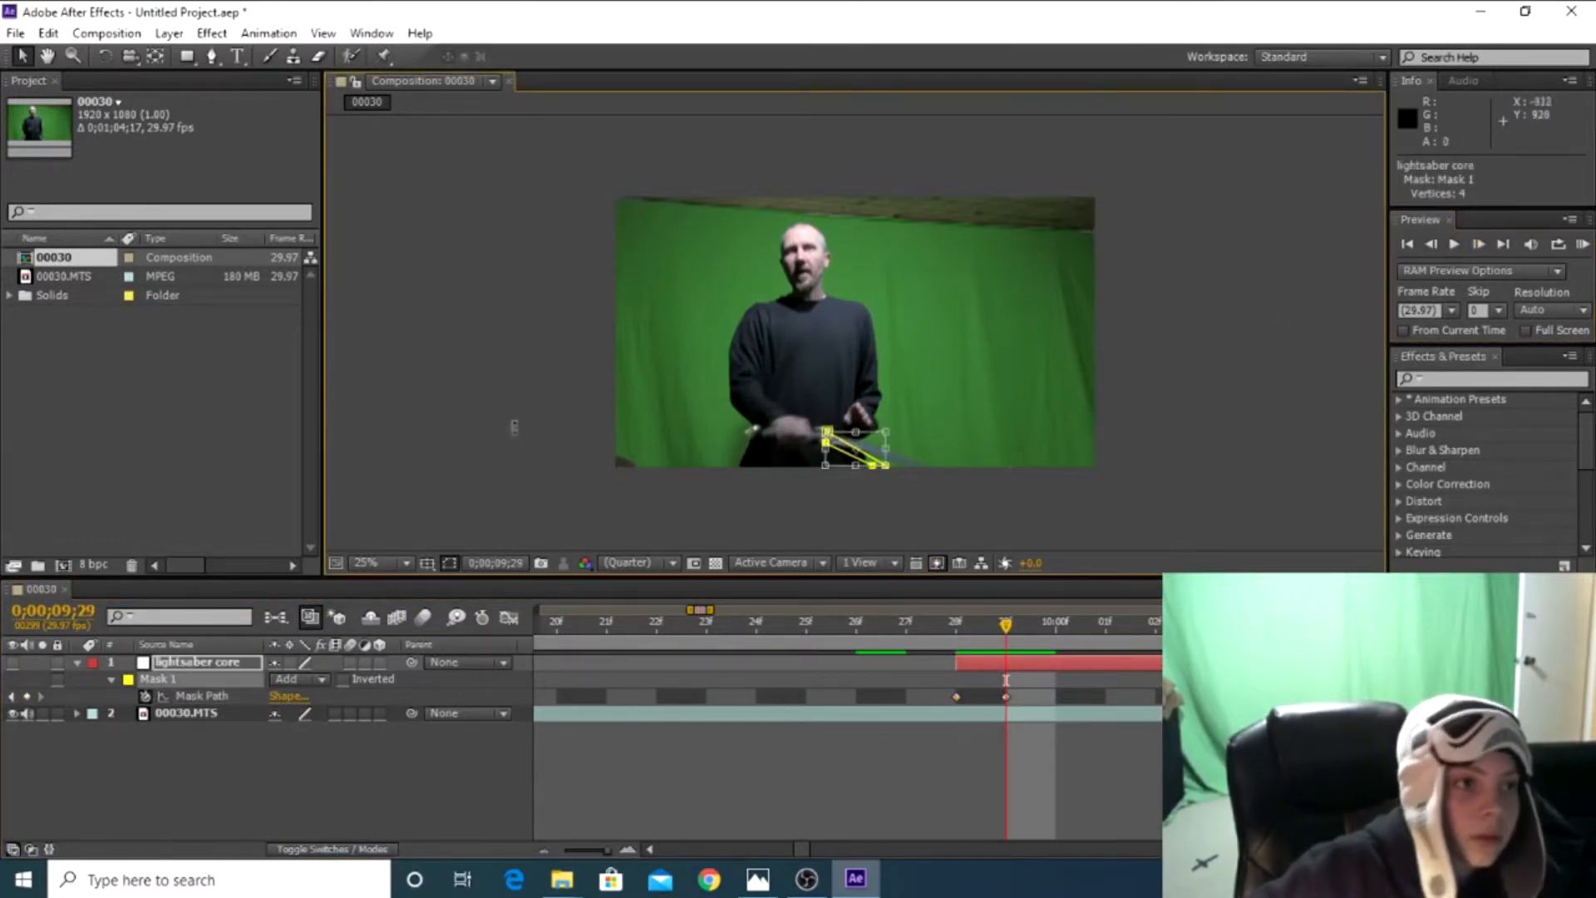
key(g)
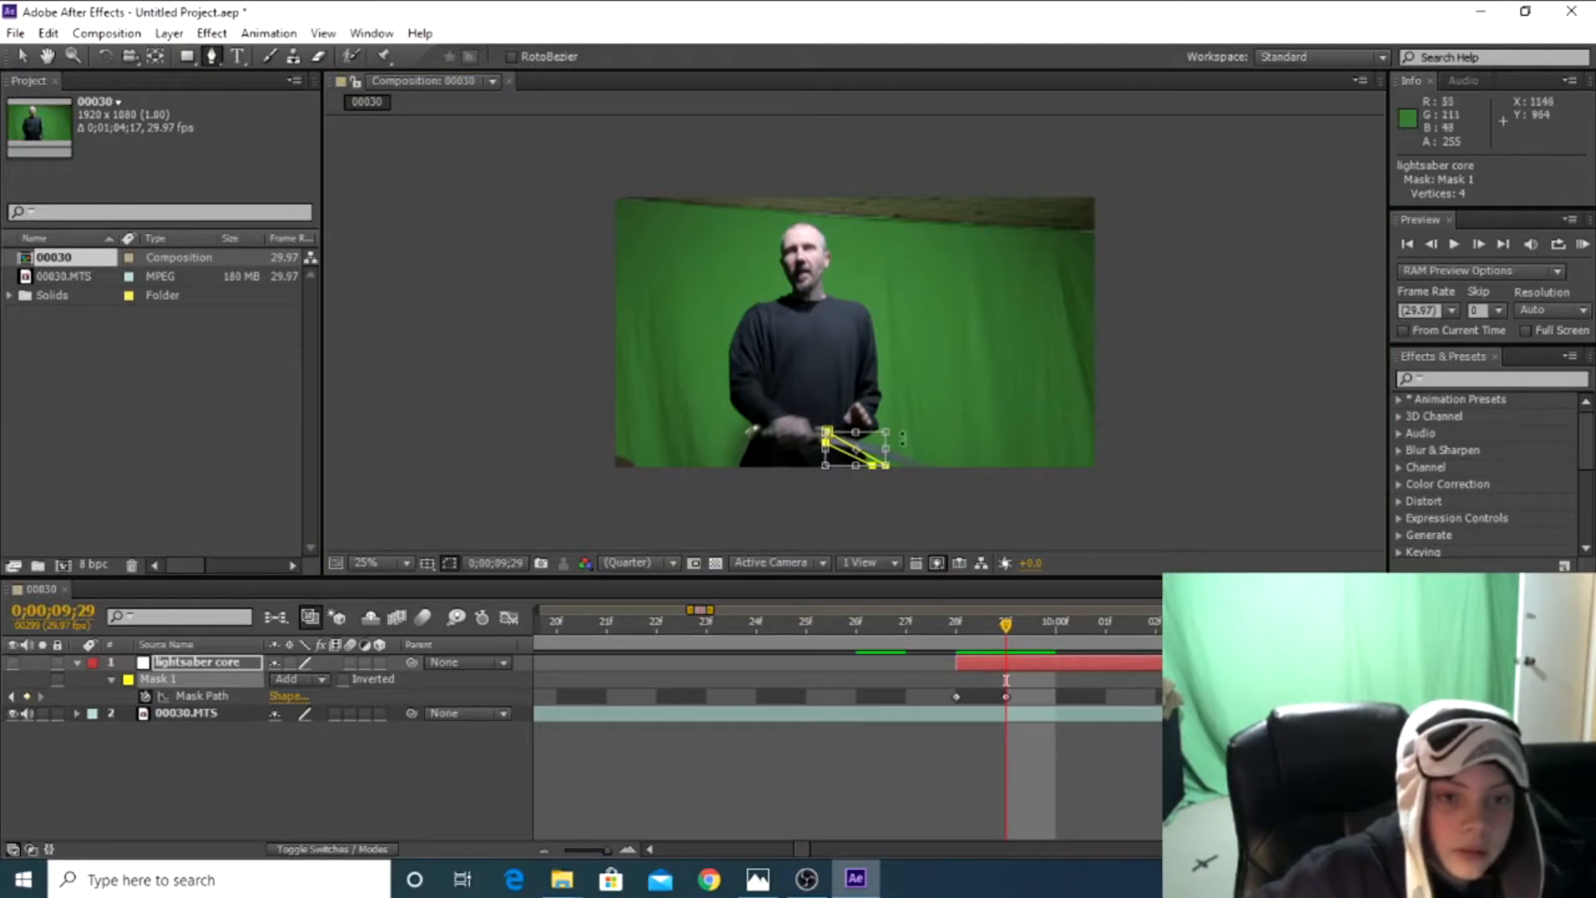
drag(886, 426, 900, 427)
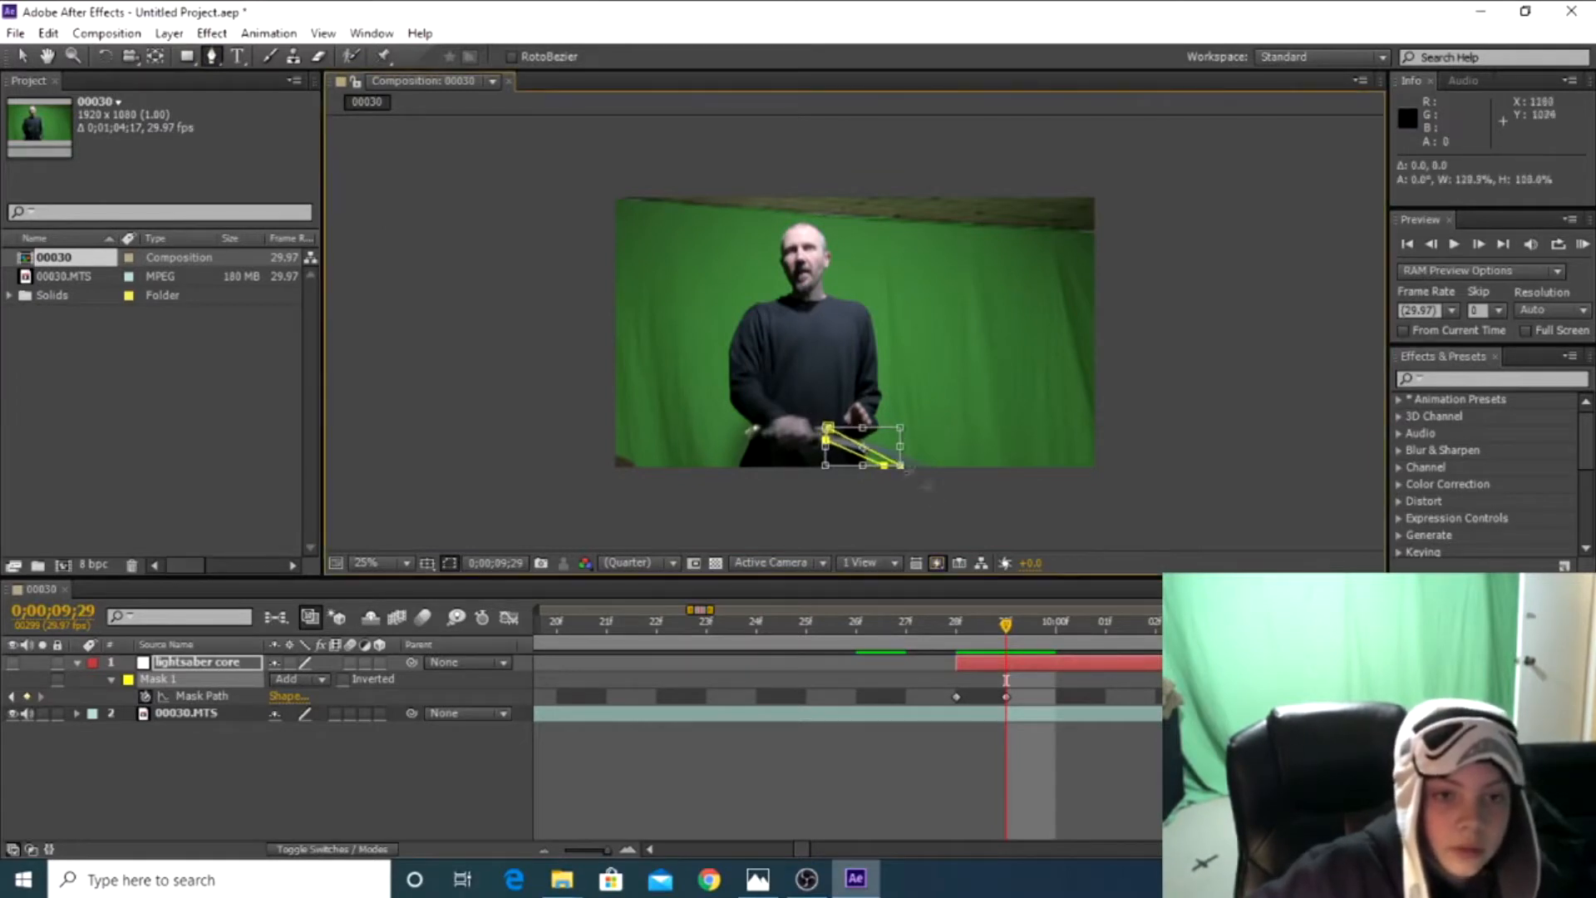
double_click(944, 516)
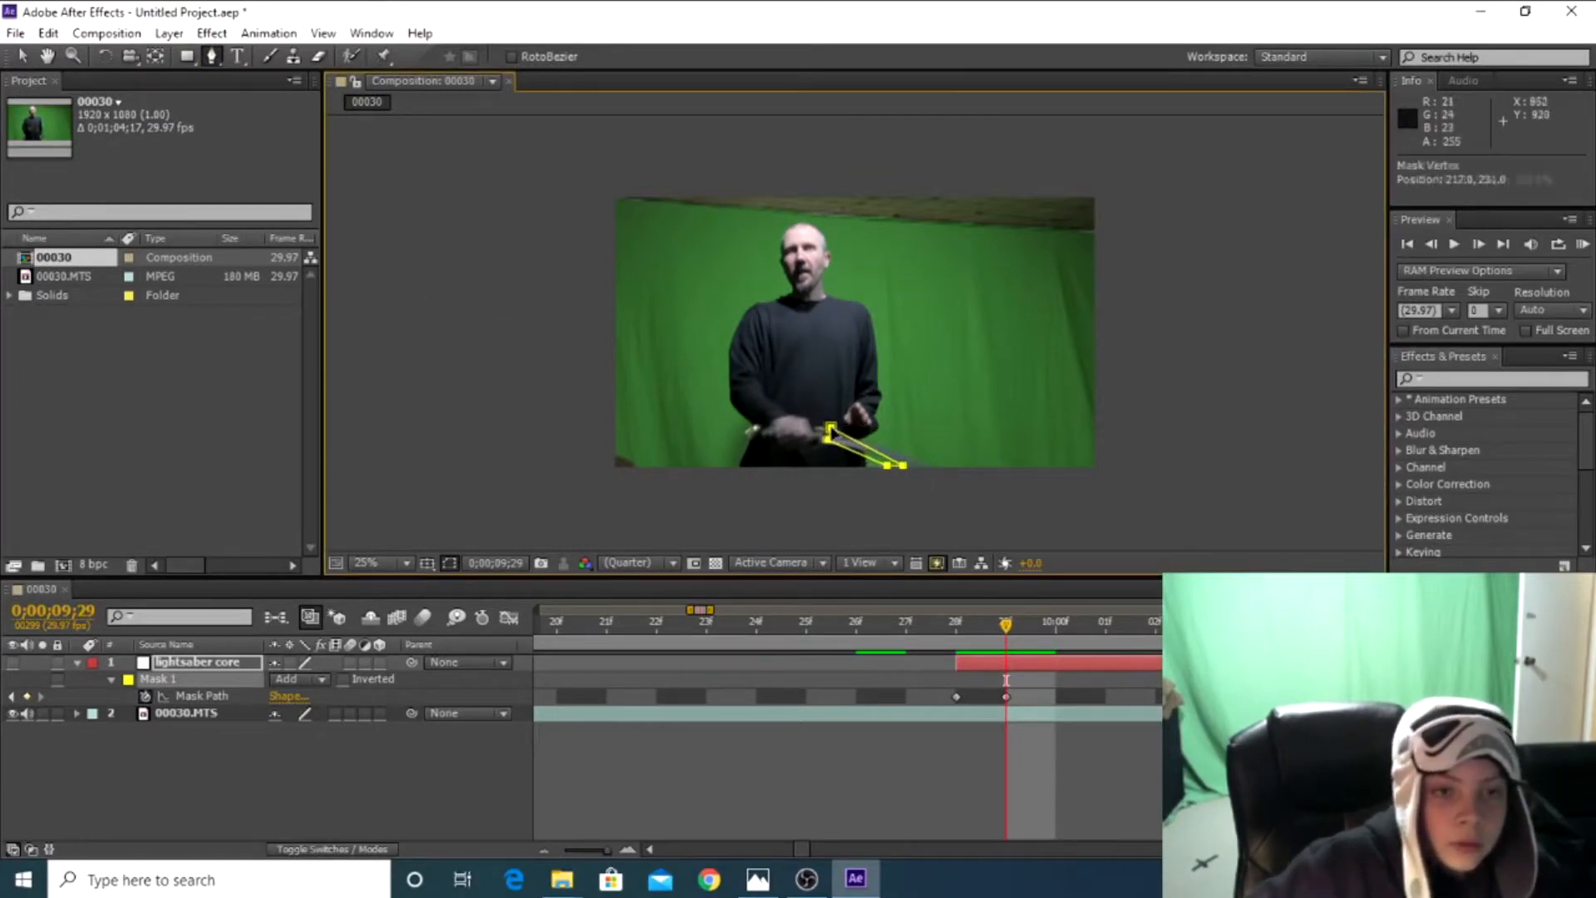
drag(828, 428, 831, 427)
double_click(831, 427)
Make the lightsaber core layer visible and compare its masked blade at 0;00;09;28 and 0;00;09;29
click(959, 564)
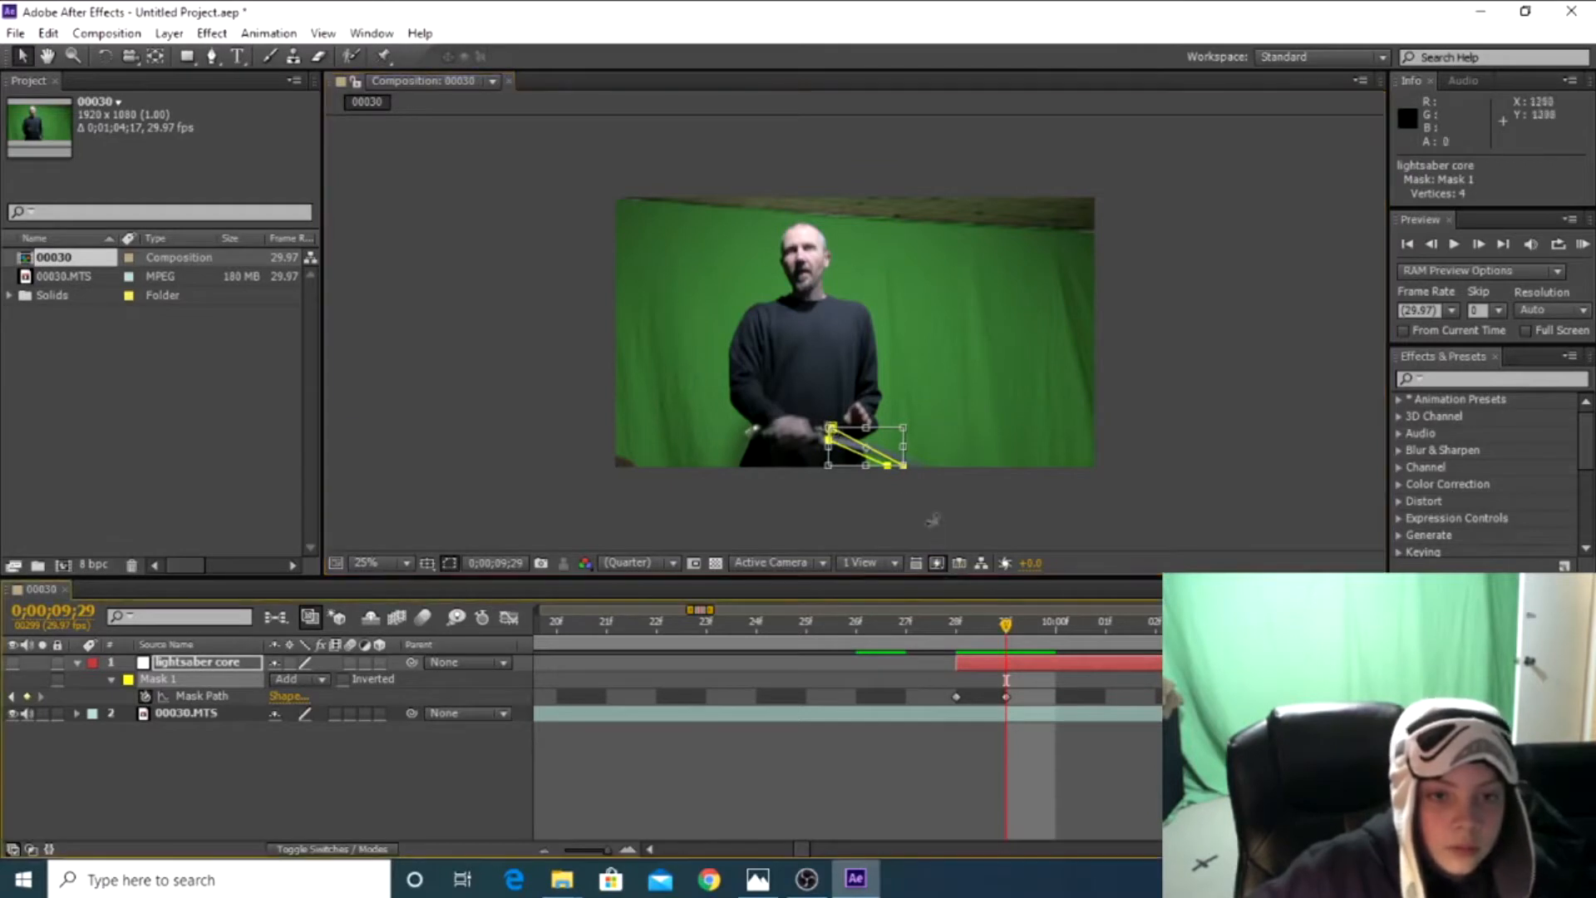
click(1006, 677)
click(895, 455)
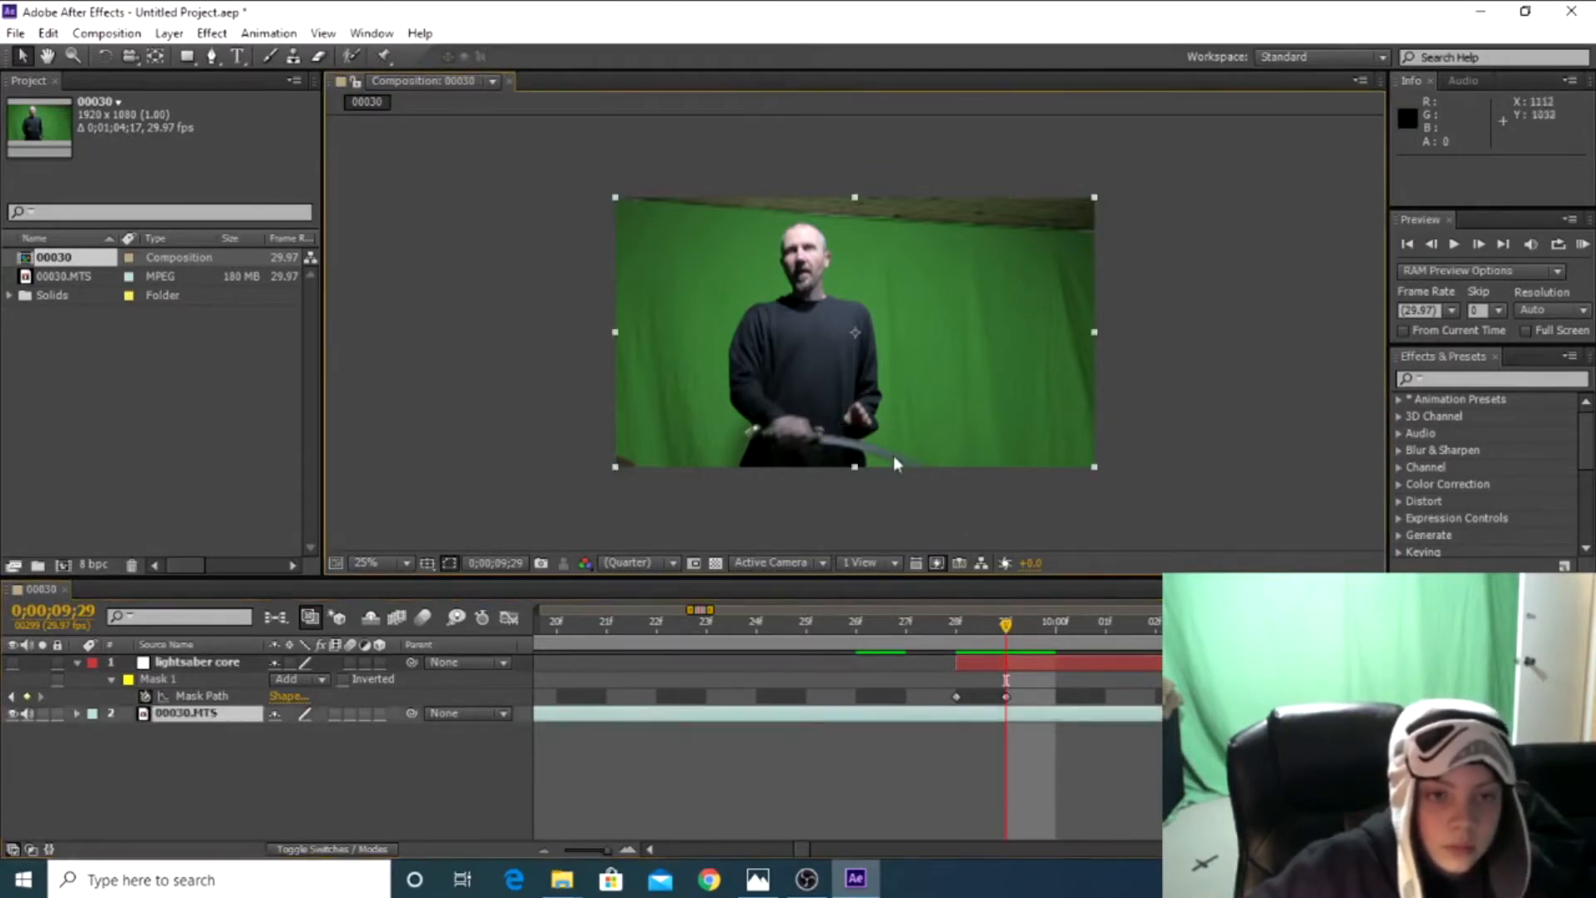
click(836, 516)
drag(1004, 628, 958, 630)
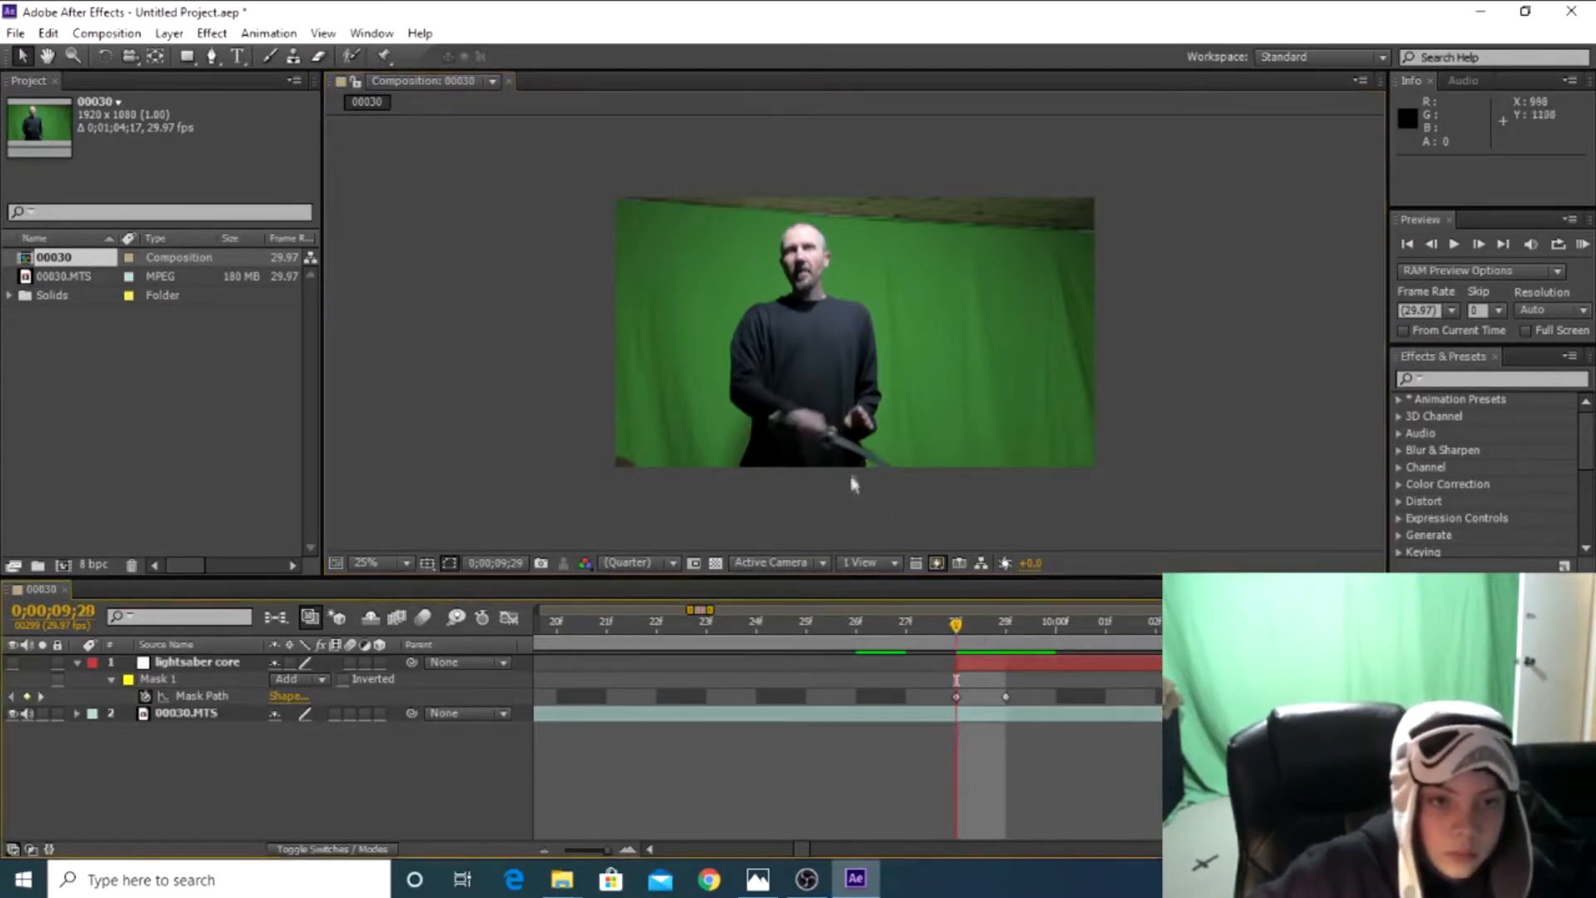
click(212, 56)
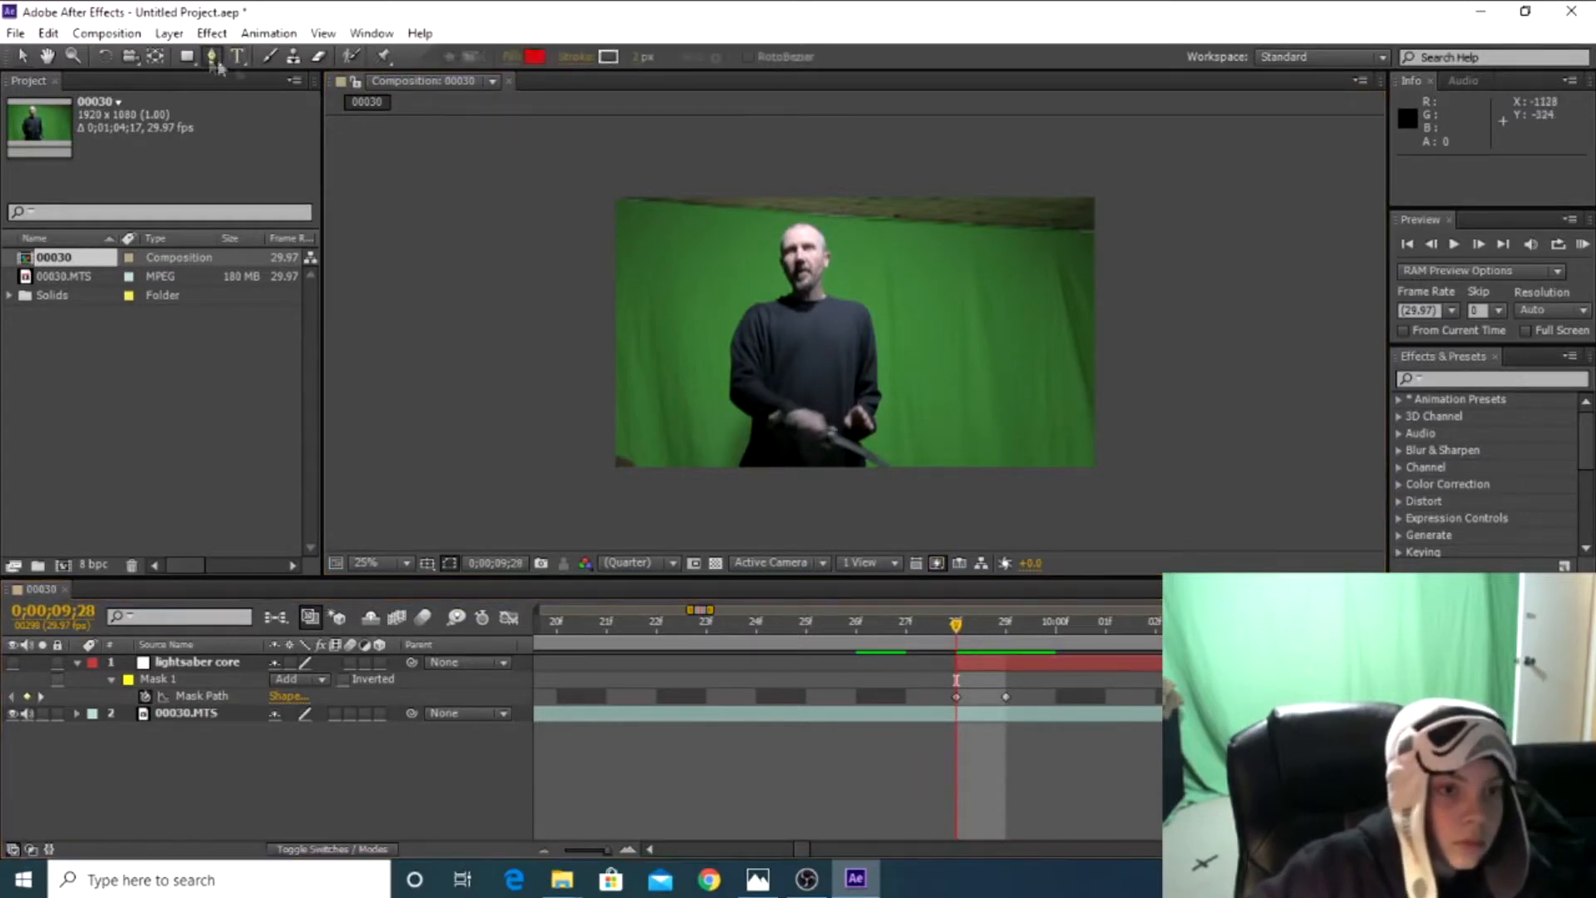
click(12, 663)
click(11, 664)
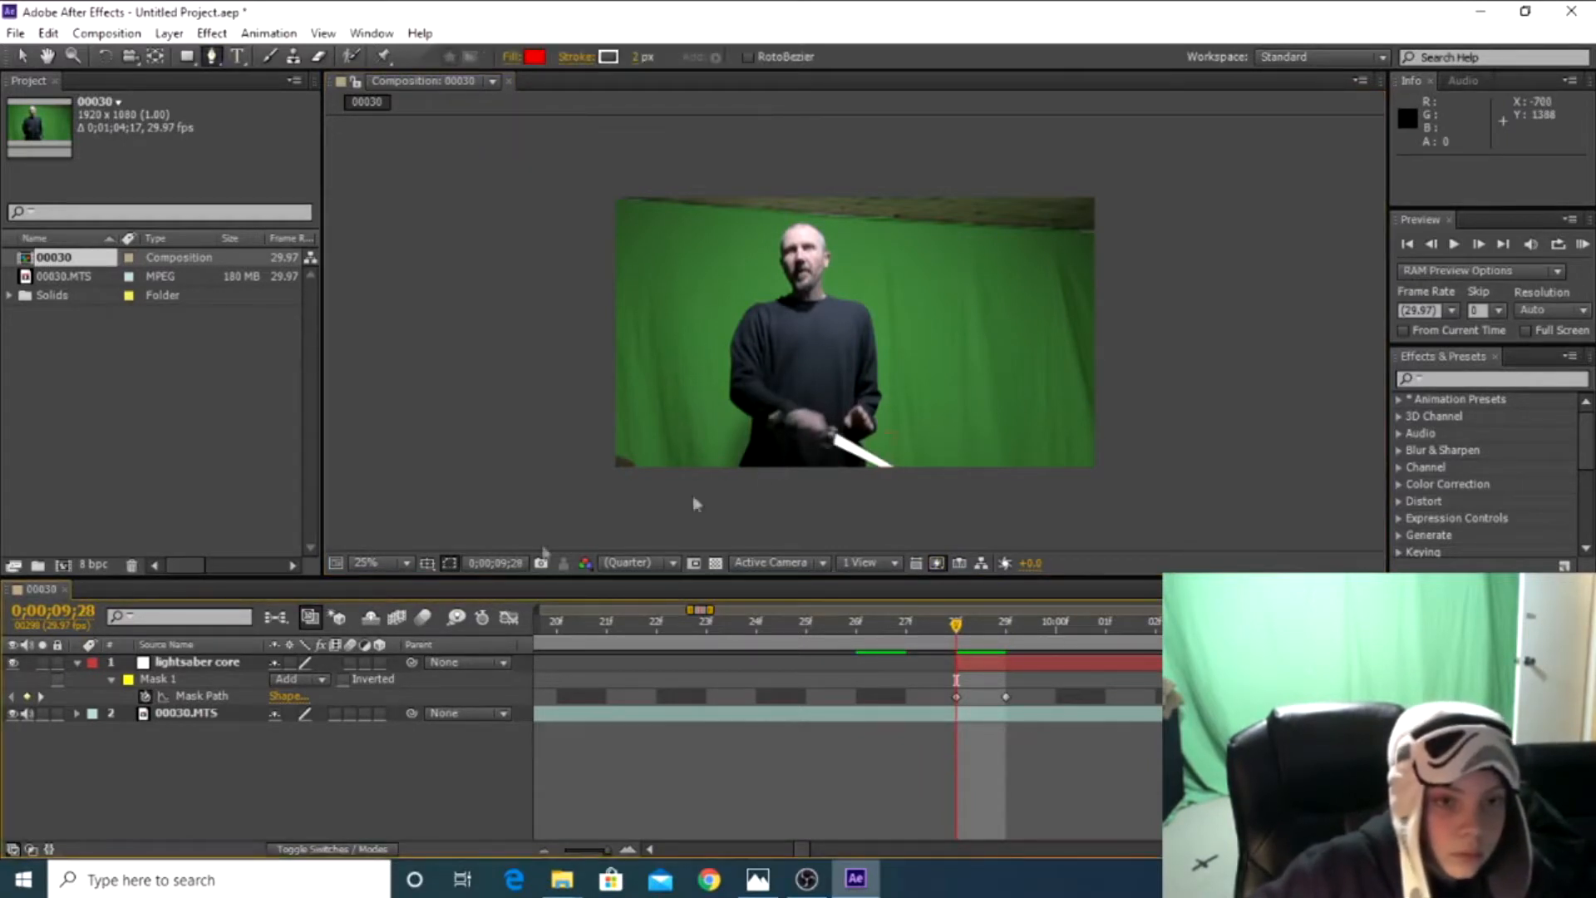
drag(959, 631, 1006, 630)
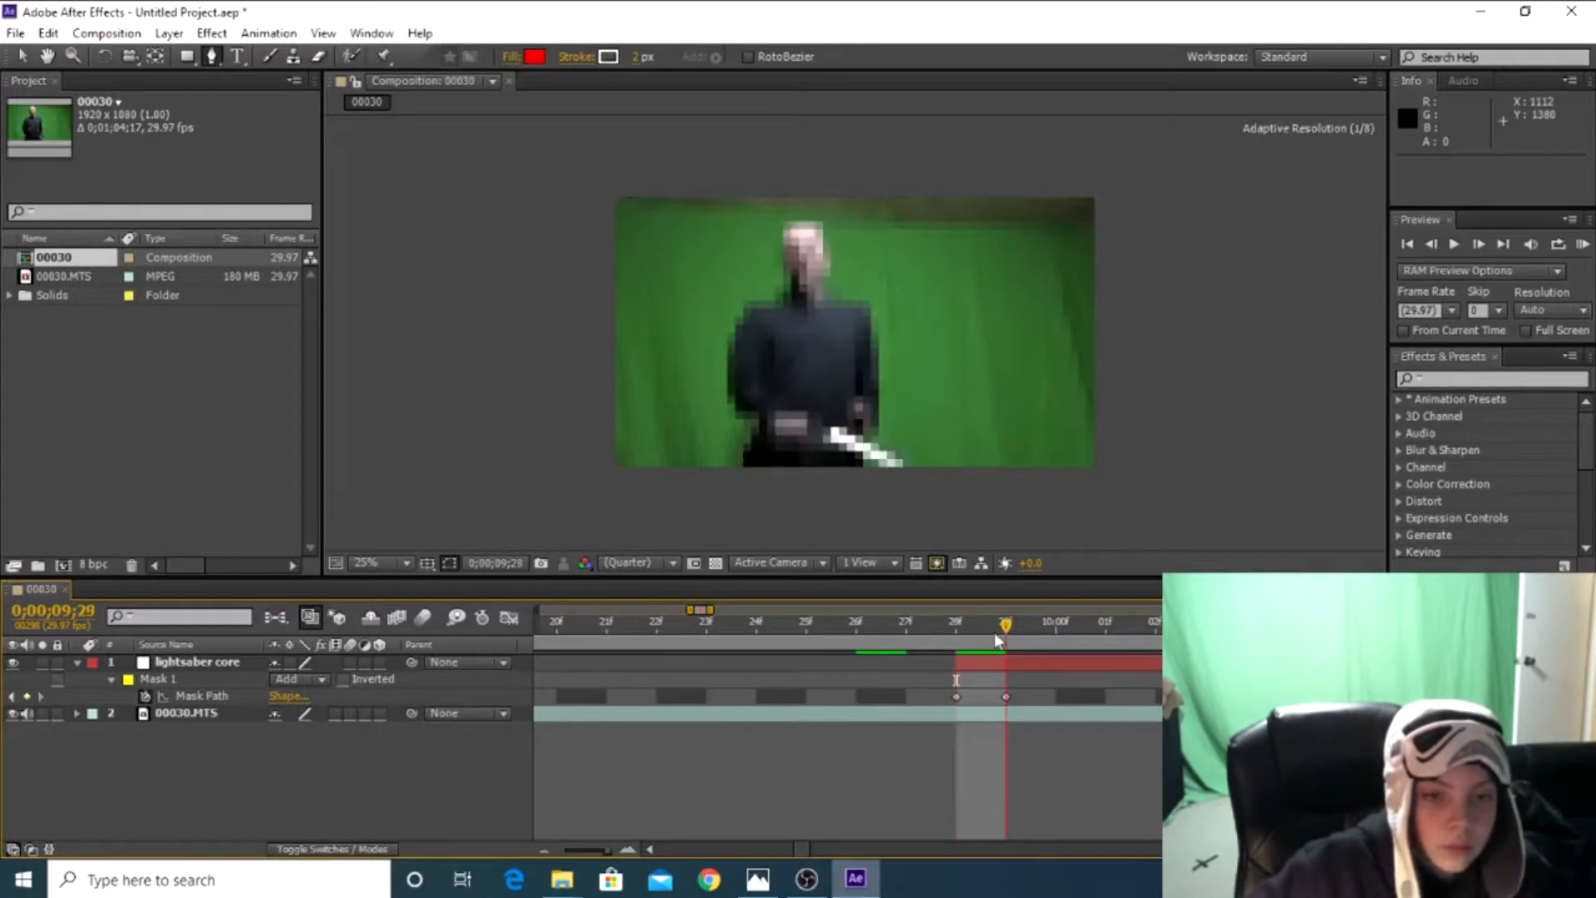
Hide the lightsaber core layer and refit Mask 1's corner points to the full blade at 0;00;09;29
click(23, 57)
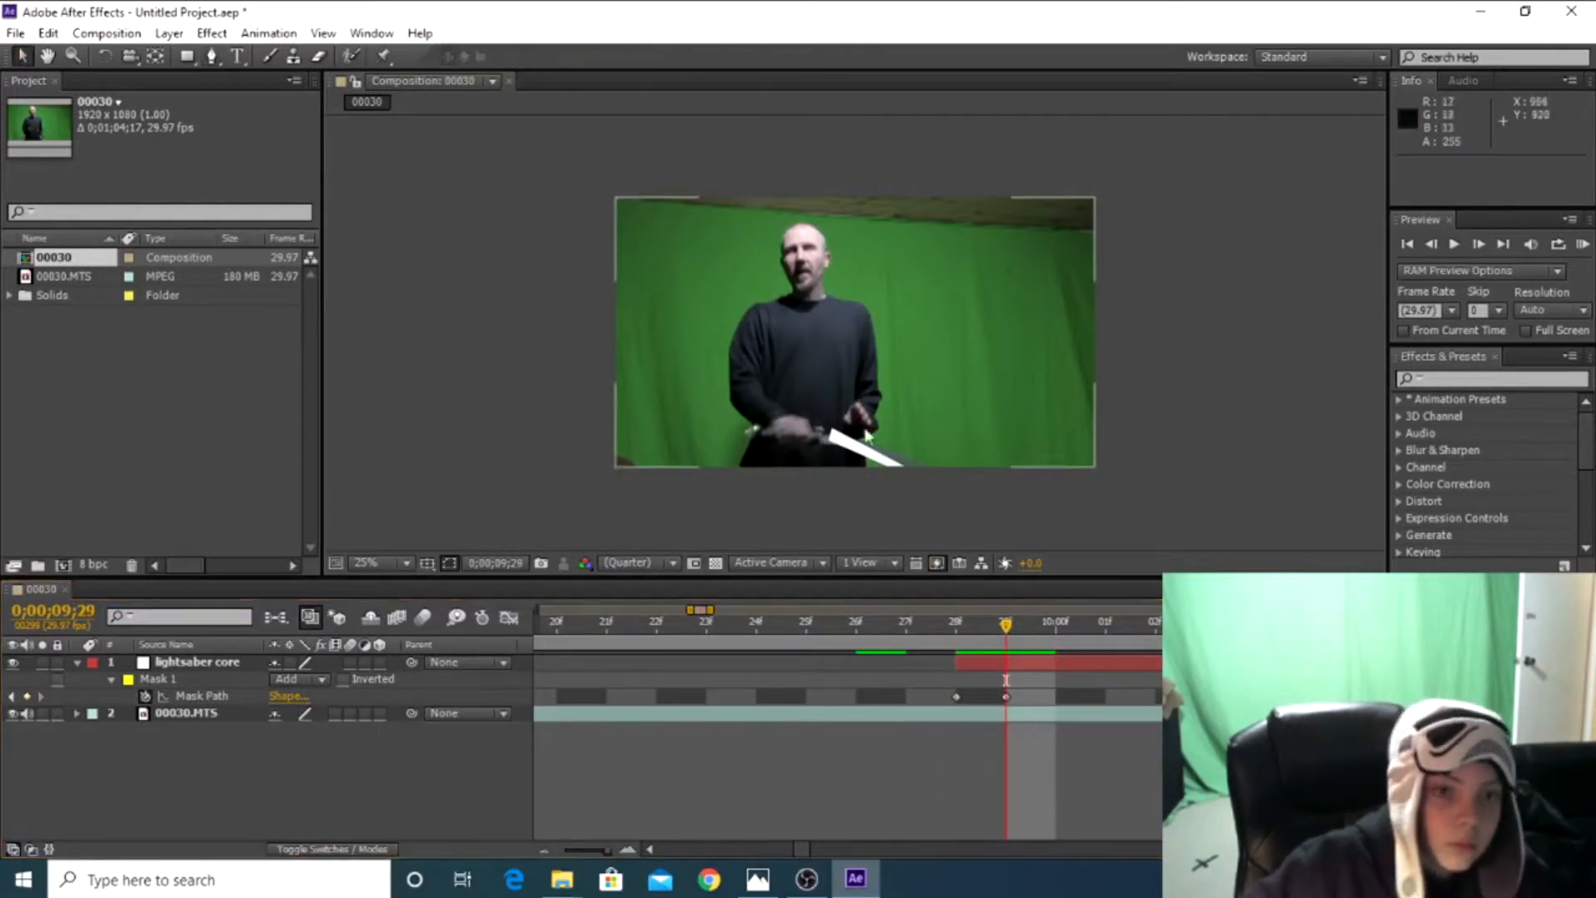
click(865, 451)
drag(904, 429, 905, 473)
drag(824, 440, 825, 446)
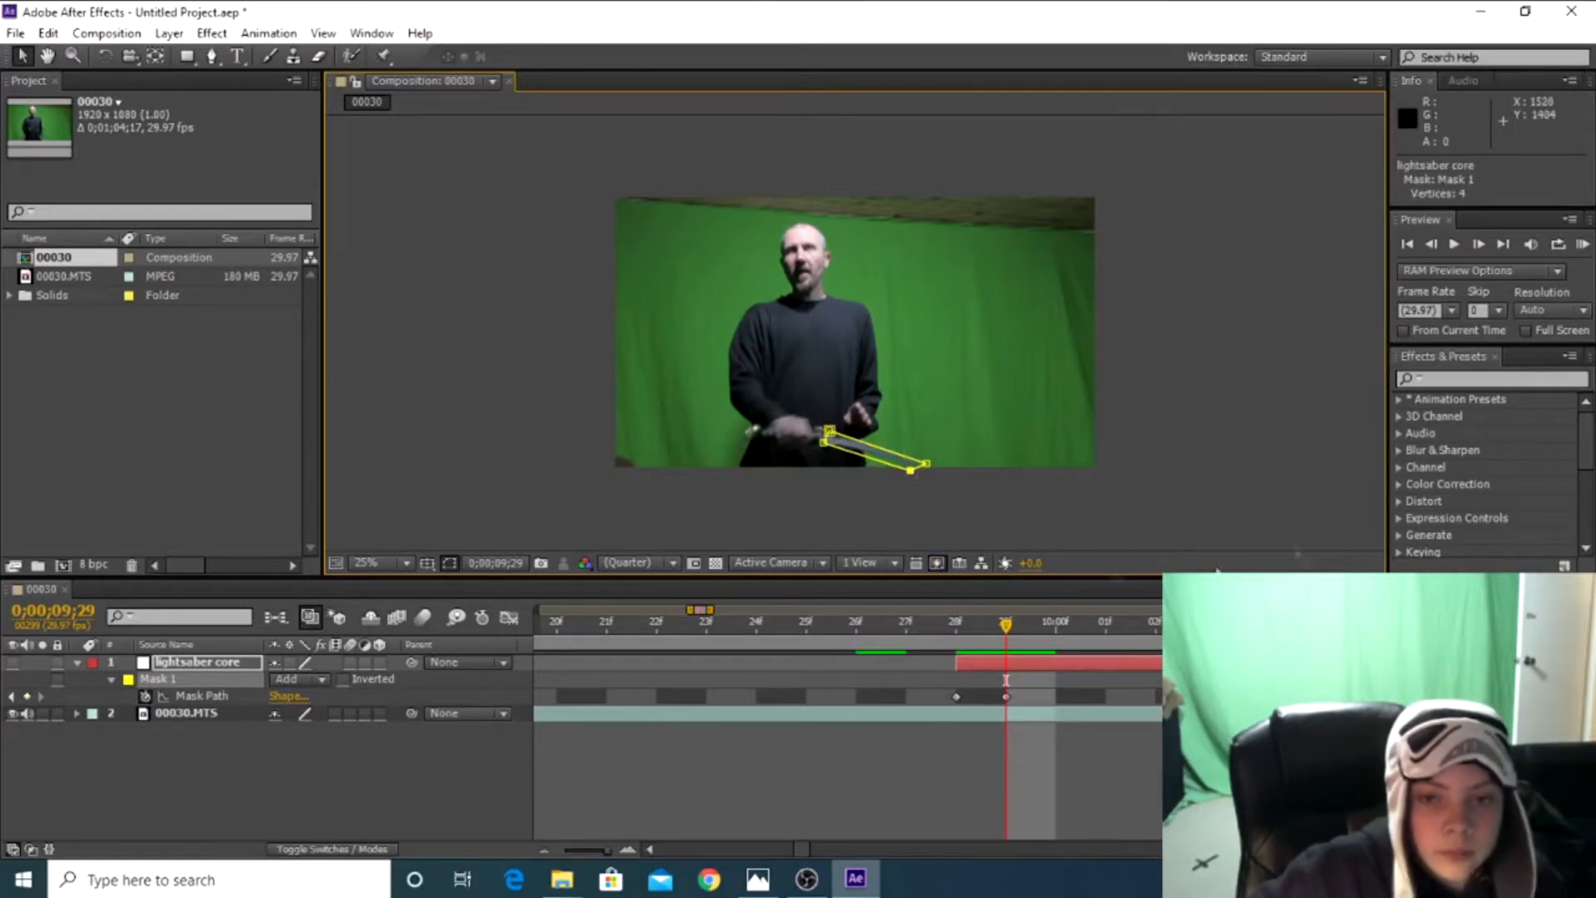
Advance to 0;00;10;00 and reposition Mask 1's hilt and tip corners over the nearly horizontal blade
key(Page_Down)
drag(829, 430, 815, 448)
drag(927, 463, 964, 456)
drag(816, 448, 816, 444)
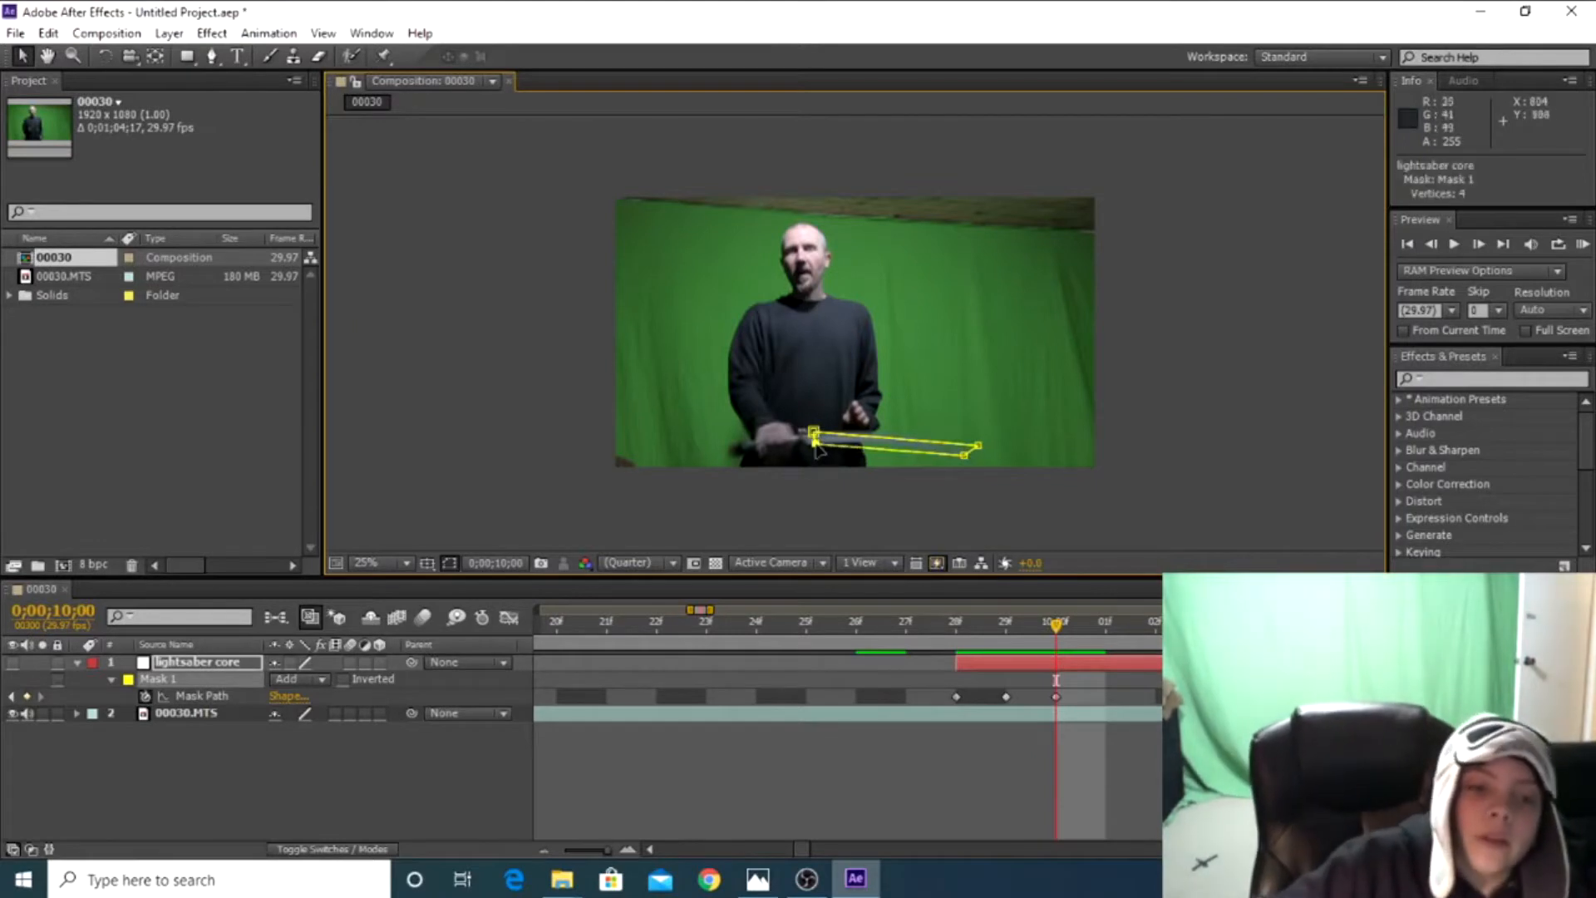
Keyframe Mask 1 at 0;00;10;01 and 0;00;10;02, moving its hilt and tip corners to follow the rising blade
click(1479, 244)
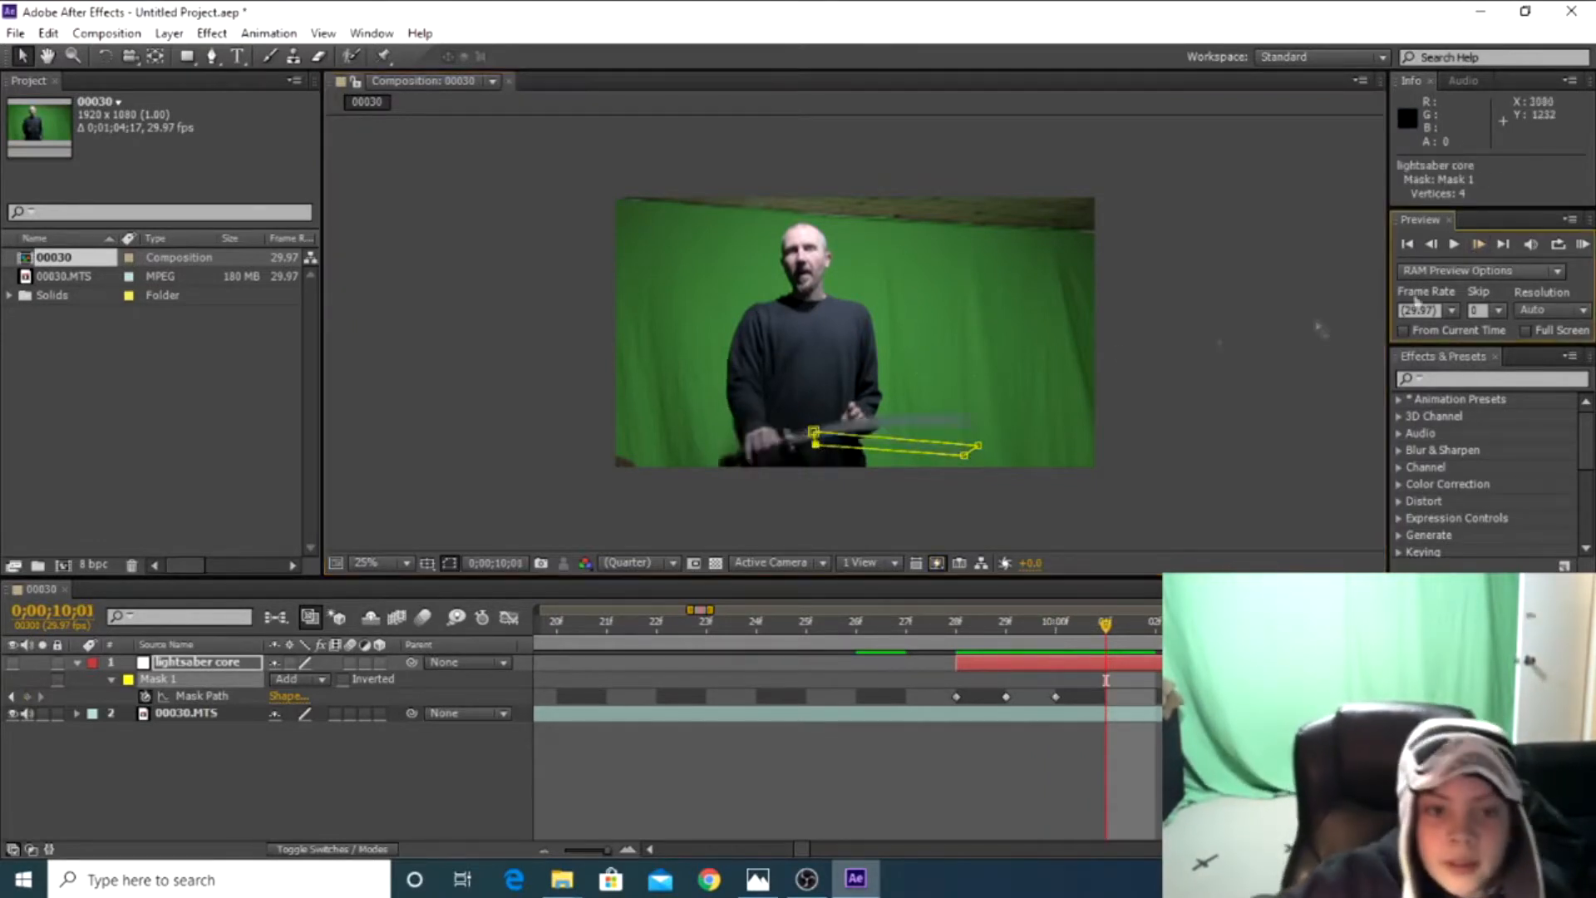
drag(813, 432, 800, 442)
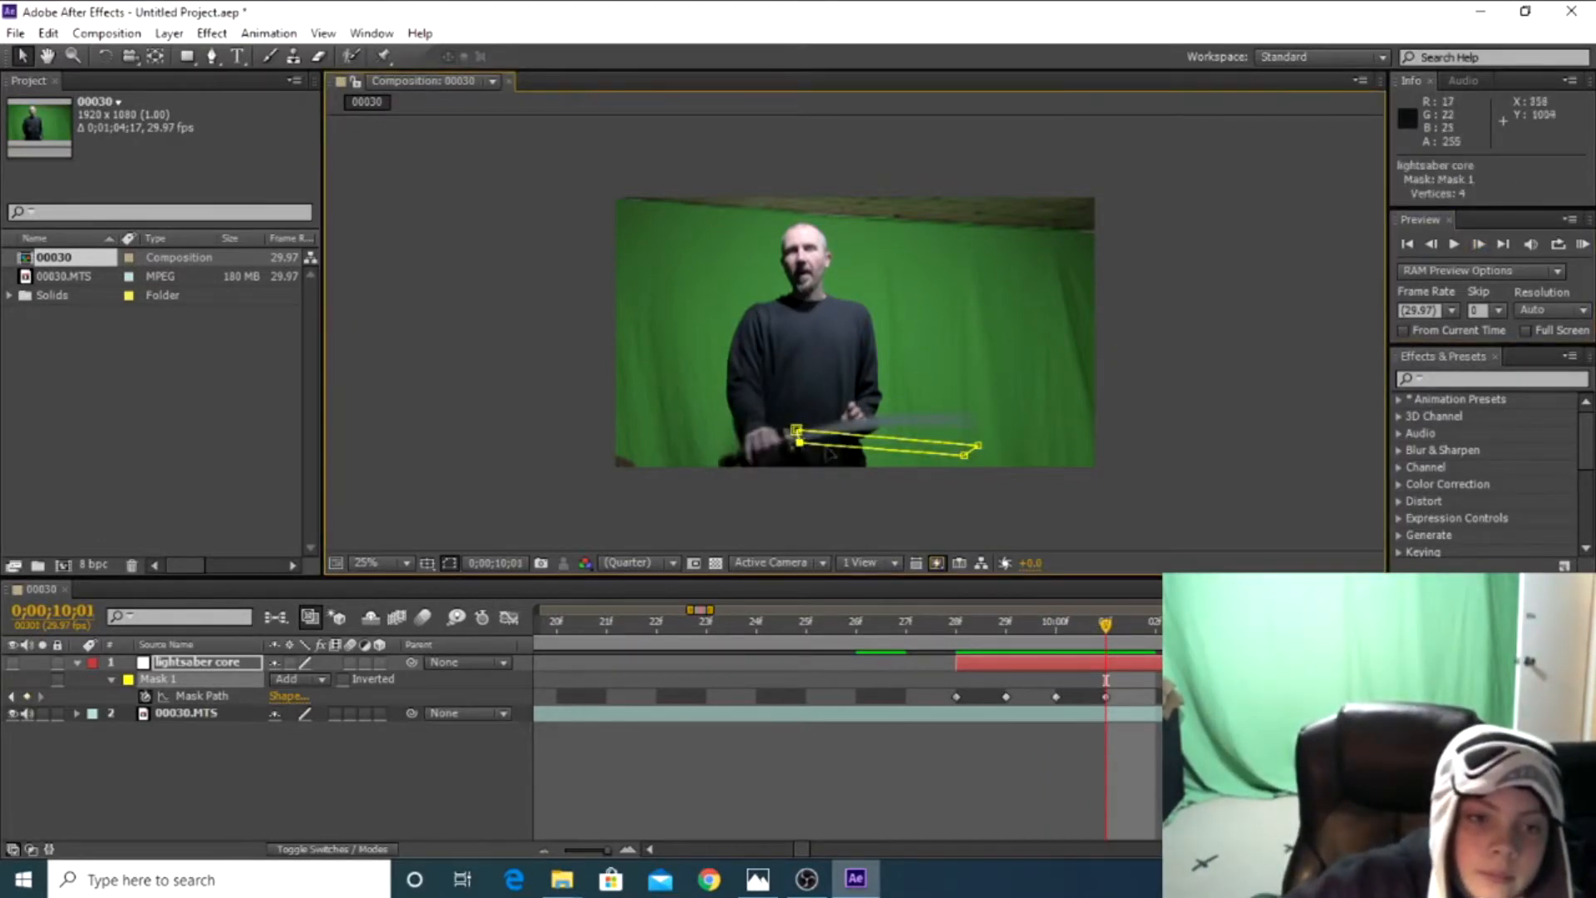
drag(979, 446, 952, 376)
click(1478, 244)
drag(979, 431, 971, 396)
drag(800, 443, 785, 429)
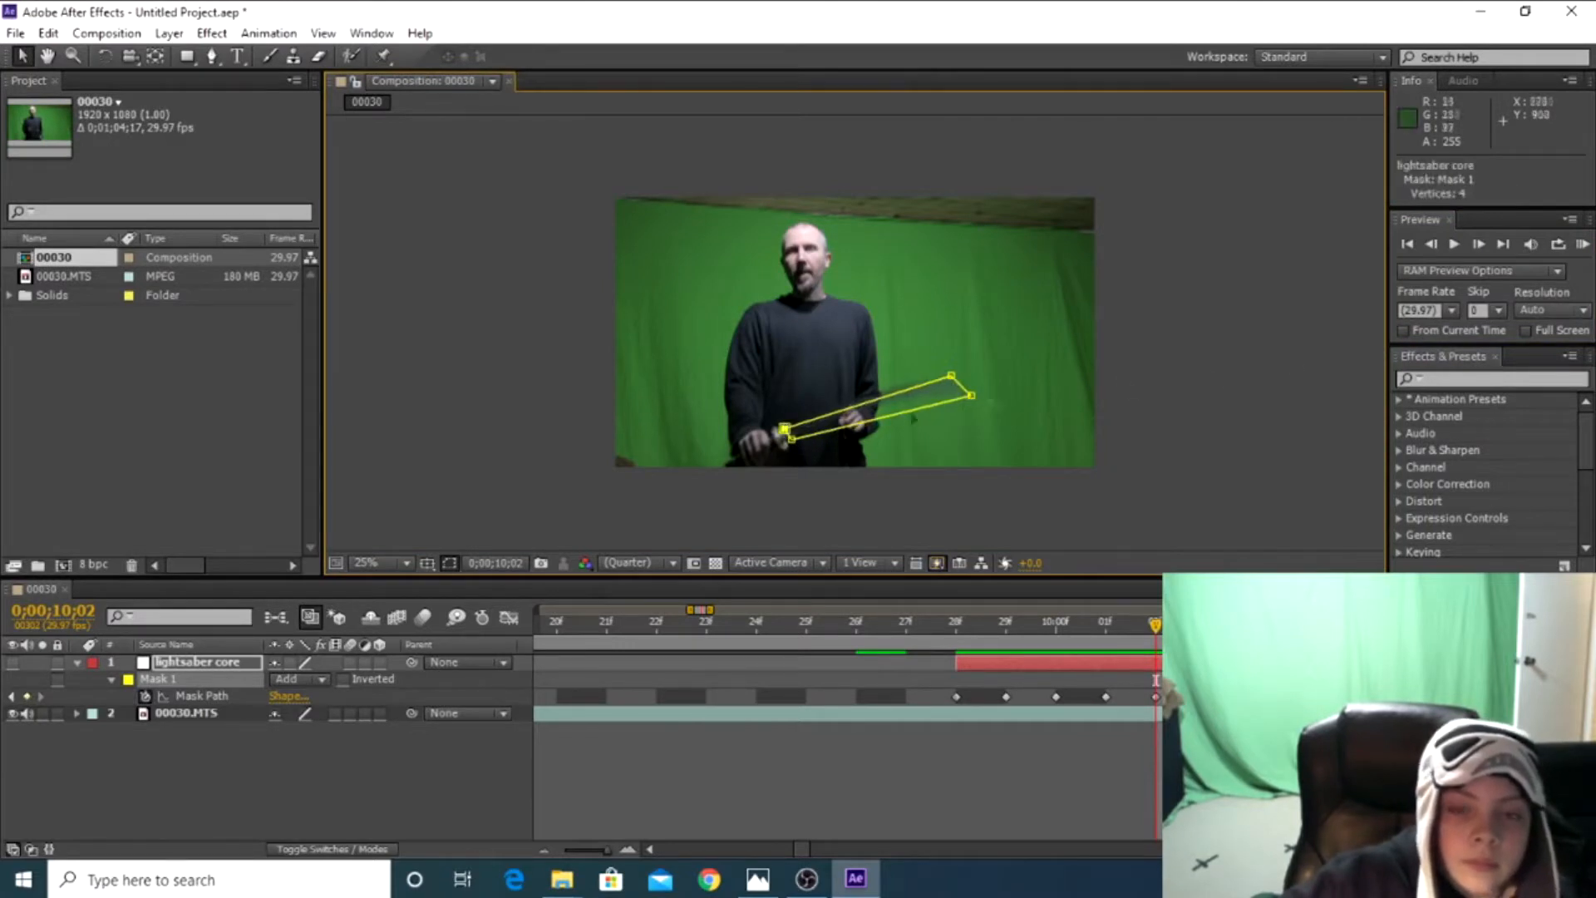
Advance to 0;00;10;03 and move both tip corners of Mask 1 up onto the blade, narrowing its end
click(1478, 243)
drag(951, 377, 901, 351)
drag(969, 402, 958, 390)
drag(957, 390, 953, 387)
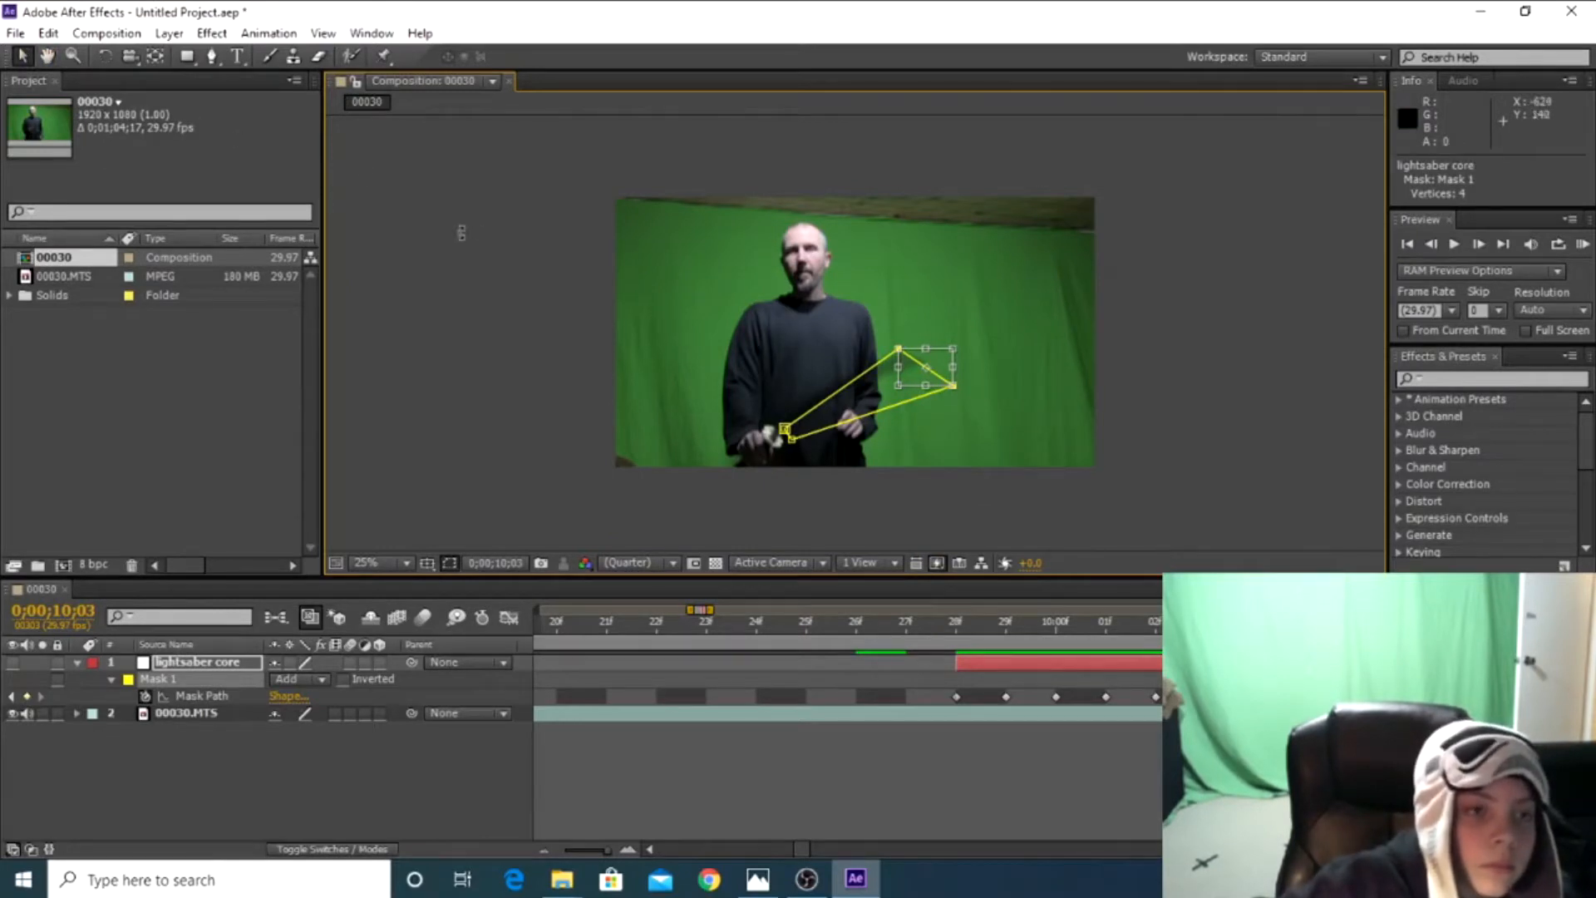
click(22, 56)
drag(953, 386, 932, 360)
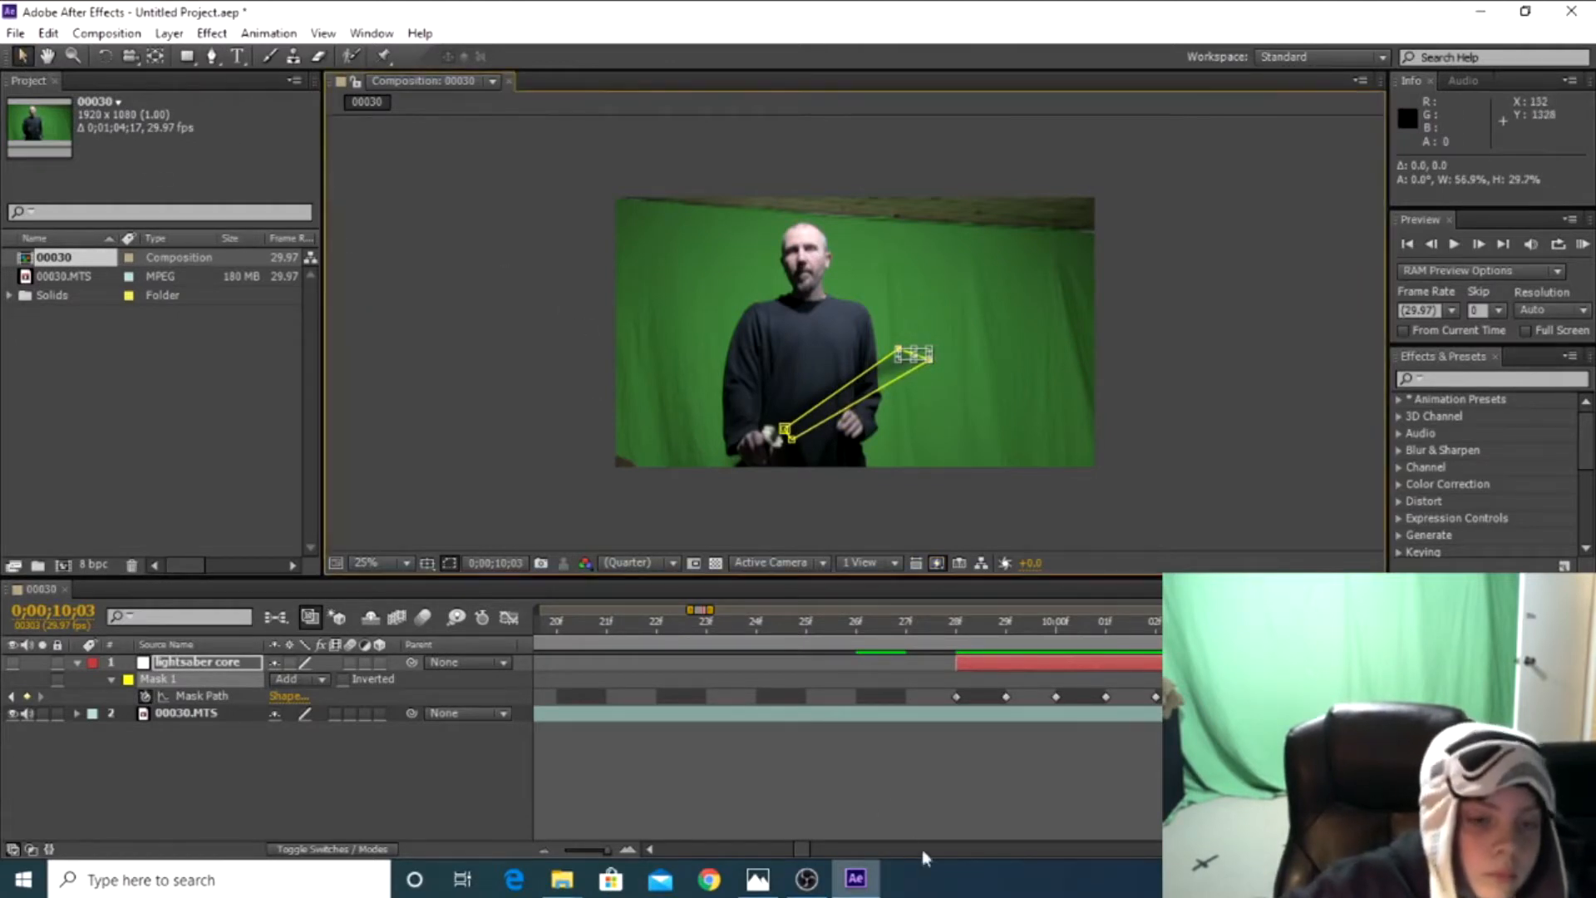
click(925, 765)
click(992, 663)
drag(932, 361, 923, 358)
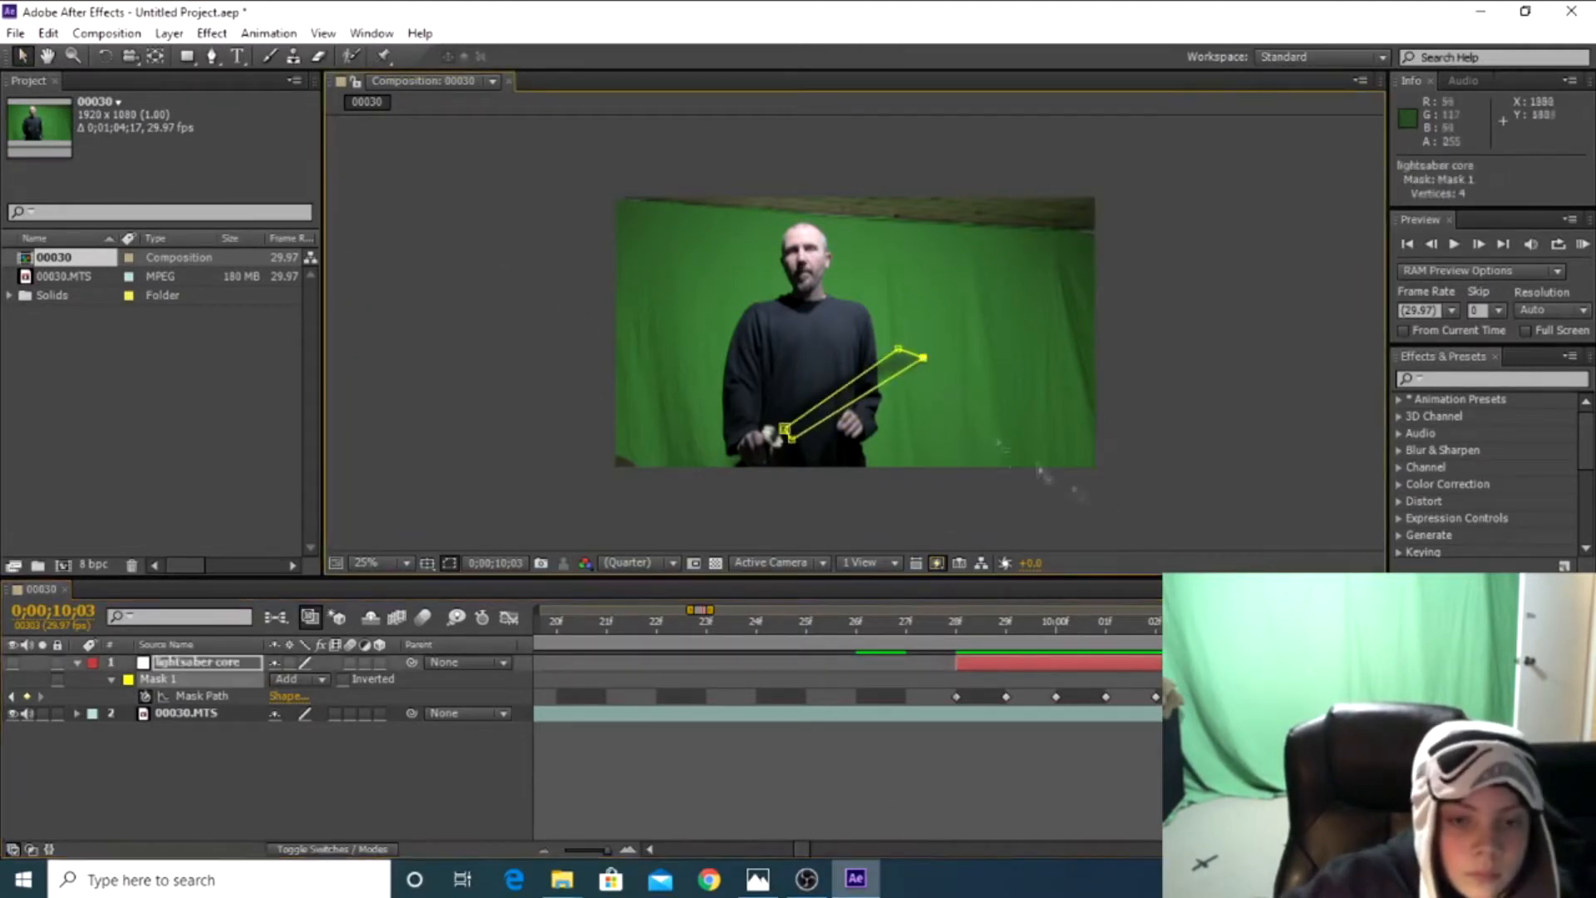
Advance to 0;00;10;04 and reposition the mask over the blade in front of the torso, with a widened tip
click(1478, 243)
drag(785, 429, 771, 438)
drag(902, 354, 860, 346)
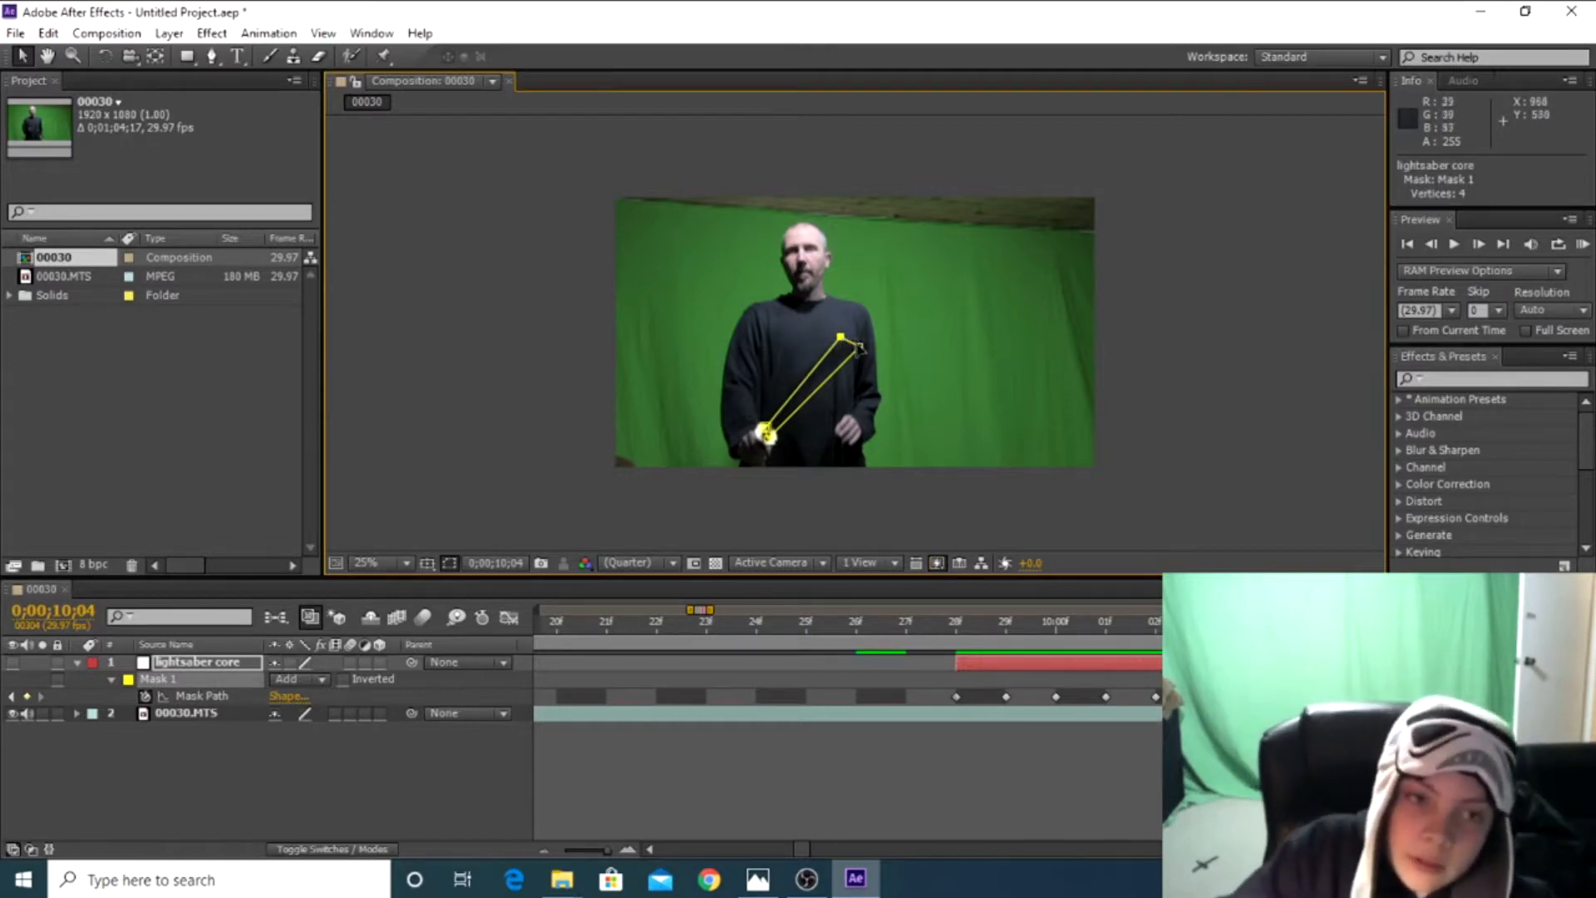
drag(860, 350, 874, 368)
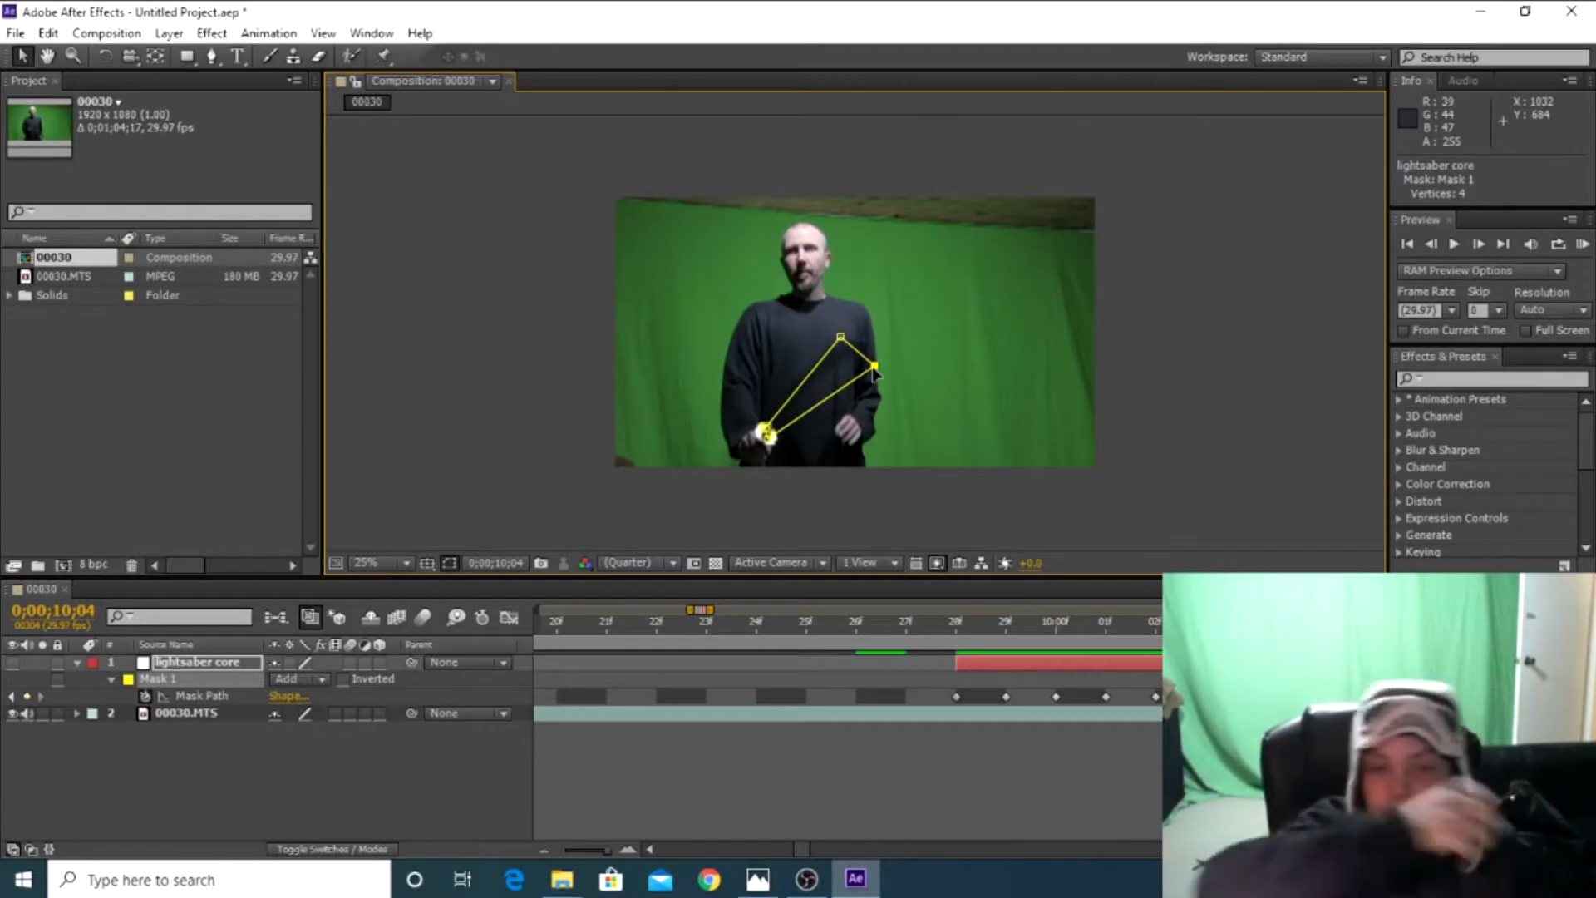
Move the mask's tip corners to match the swinging blade on the next two frames after 0;00;10;04
click(1480, 245)
drag(841, 337, 787, 328)
drag(875, 366, 813, 345)
click(1480, 245)
mouse_move(788, 328)
mouse_down()
mouse_move(760, 324)
mouse_move(745, 291)
mouse_up()
Continue frame by frame through the upward swing, adjusting the mask's hilt corner and raising its tip corner
click(1480, 245)
click(1480, 245)
click(1480, 246)
click(1480, 246)
drag(752, 432, 757, 431)
click(1480, 245)
drag(747, 289, 744, 264)
click(1480, 246)
Keep tracking the raised blade on the following frames, alternately correcting Mask 1's hilt and tip points
drag(759, 429, 763, 418)
click(1480, 245)
drag(754, 270, 745, 254)
click(1480, 245)
click(1480, 246)
drag(762, 418, 757, 409)
click(1480, 245)
drag(755, 257, 749, 247)
Shift the mask's hilt end toward the moving hands and realign both tip corners over the next frames
click(1480, 245)
drag(741, 253, 737, 250)
click(1480, 246)
click(1480, 245)
drag(758, 411, 775, 410)
drag(772, 406, 783, 404)
drag(748, 246, 744, 247)
drag(737, 250, 734, 264)
click(1480, 246)
click(1480, 246)
drag(770, 405, 784, 381)
Step through the next frames, realigning the hilt corners and a new mid-blade vertex with the sword
click(1480, 245)
Add a vertex partway along each long edge of Mask 1 with the Pen tool
click(212, 57)
click(747, 319)
click(761, 313)
click(1480, 246)
click(1480, 245)
drag(766, 397, 780, 391)
click(23, 56)
Raise both tip corners of the six-point mask to the blade's tip and advance to 0;00;11;00
click(1480, 246)
drag(784, 381, 789, 385)
drag(744, 323, 749, 314)
click(1480, 245)
drag(736, 230, 729, 220)
drag(748, 226, 738, 216)
click(1480, 245)
click(1480, 245)
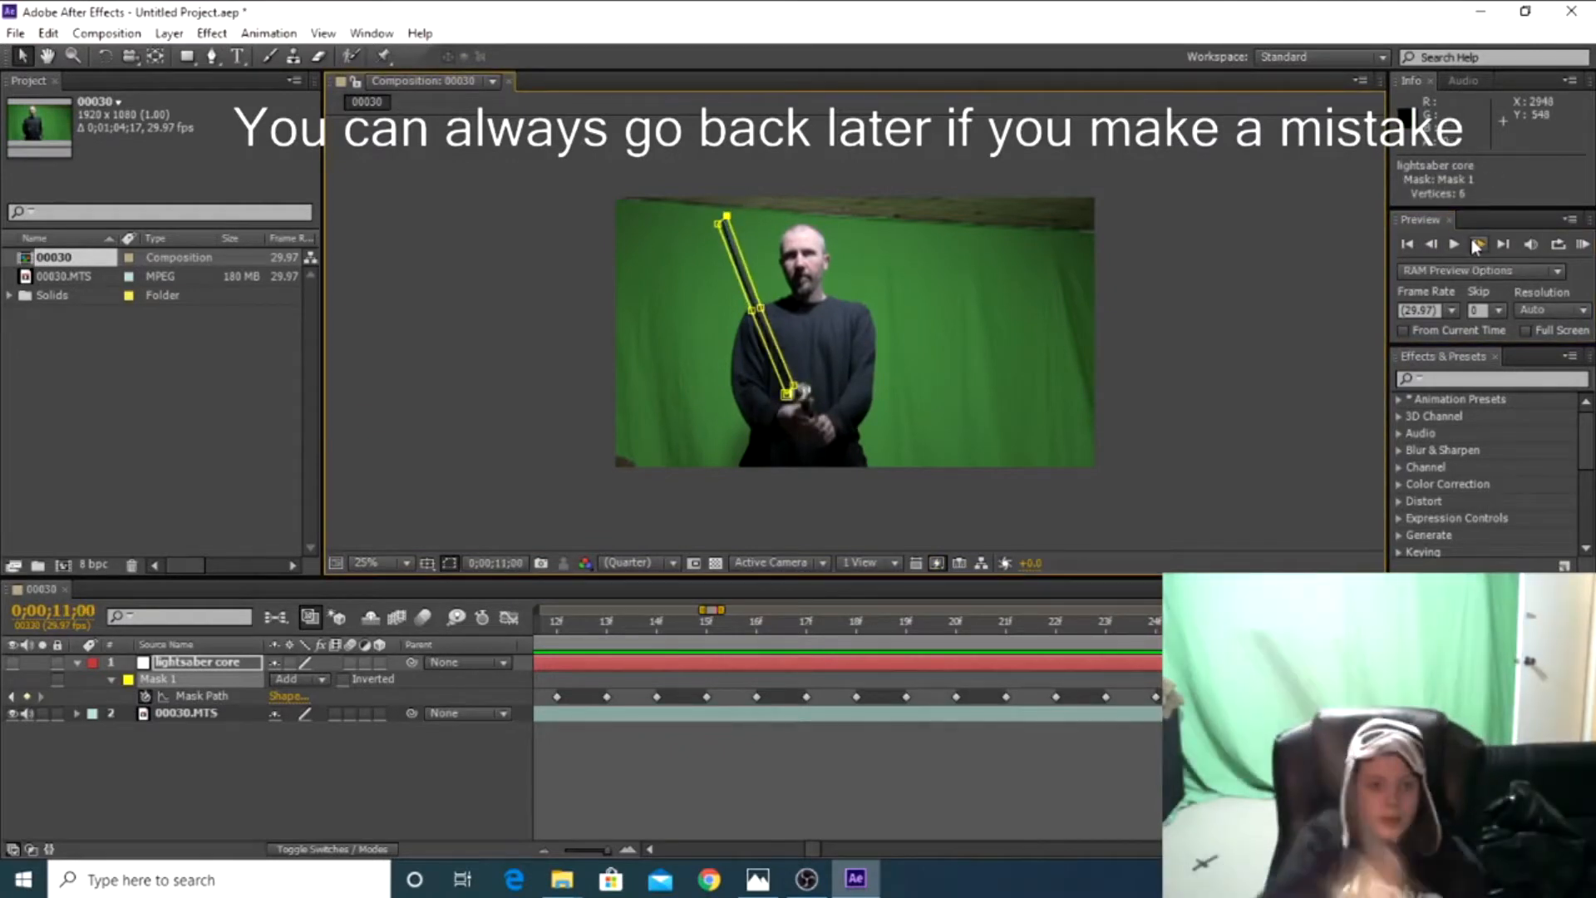
Track the blade frame by frame from 0;00;11;00, making small corrections to the mask's hilt and tip corners
click(1479, 245)
click(1480, 245)
click(1480, 246)
drag(790, 395, 803, 385)
click(1480, 245)
drag(727, 215, 724, 215)
click(1481, 245)
drag(804, 385, 808, 386)
Adjust the mask's hilt, mid-blade and tip vertices on the next two frames as the blade turns upright
click(1480, 245)
drag(717, 218, 710, 218)
click(1480, 246)
drag(800, 389, 798, 382)
Advance toward 0;00;11;11 and shift both mid-blade vertices of Mask 1 onto the blade's edges
click(1480, 245)
drag(764, 305, 773, 300)
drag(722, 213, 761, 193)
click(1480, 246)
click(1480, 245)
click(1480, 245)
drag(787, 294, 795, 290)
drag(777, 299, 783, 295)
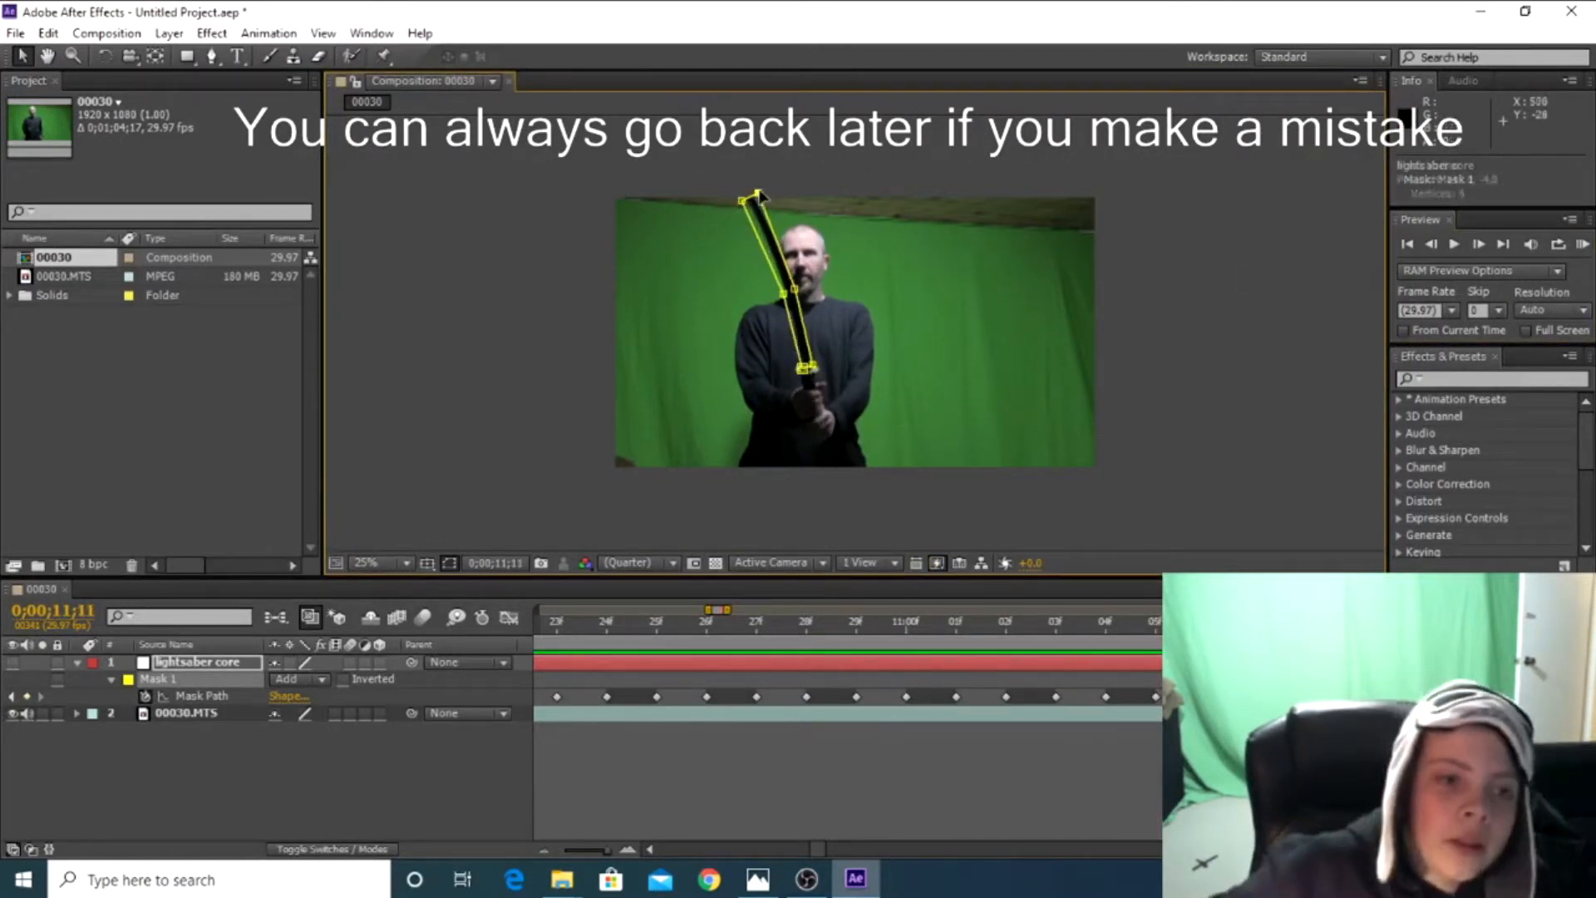
Continue past 0;00;11;11, correcting one mid-blade vertex and one tip corner of Mask 1 on successive frames
click(1480, 245)
click(1480, 246)
click(1480, 246)
drag(794, 290, 788, 291)
click(1480, 245)
mouse_move(747, 200)
mouse_down()
mouse_move(766, 191)
mouse_move(753, 201)
mouse_up()
Move both tip corners of the mask across to follow the blade tip as it swings past the head
click(1480, 245)
click(1480, 245)
mouse_move(607, 850)
mouse_down()
mouse_move(565, 850)
mouse_move(609, 850)
mouse_up()
drag(766, 192, 809, 192)
click(1480, 245)
drag(773, 198, 795, 197)
Realign the mask's mid-blade and tip vertices with the blade on the next two frames of the sideways swing
click(1480, 245)
drag(814, 287, 825, 285)
drag(795, 196, 813, 194)
click(1481, 245)
drag(838, 284, 847, 282)
drag(823, 195, 826, 202)
Fine-tune the mask's hilt, tip and mid-blade vertices frame by frame up to 0;00;11;25
click(1480, 245)
click(1480, 246)
drag(839, 355, 841, 358)
click(1480, 246)
drag(838, 202, 833, 196)
drag(826, 202, 820, 197)
click(1481, 246)
drag(841, 358, 840, 360)
click(1480, 245)
drag(845, 282, 848, 283)
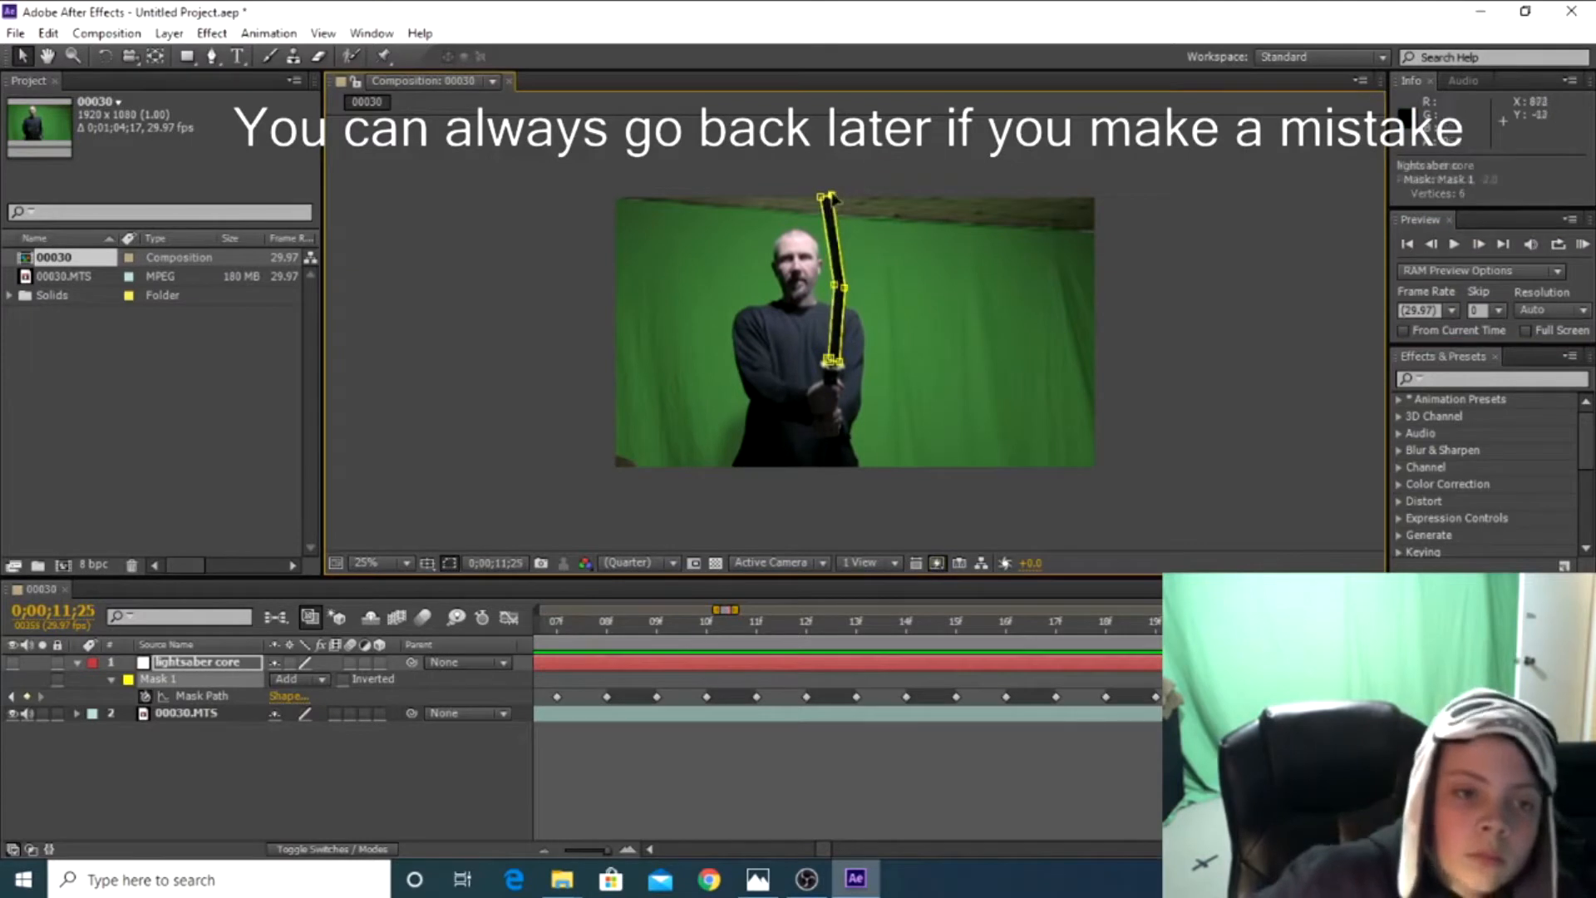
Advance one frame past 0;00;11;25 and nudge both tip corners and a mid-blade vertex onto the blade
click(1480, 245)
drag(833, 196, 834, 193)
drag(821, 197, 822, 196)
drag(834, 283, 837, 284)
Resume keyframing on the following frames, correcting the mask's tip corner and both mid-blade vertices
drag(608, 850, 563, 851)
drag(731, 624, 731, 625)
drag(564, 851, 608, 851)
click(1105, 624)
click(1480, 245)
click(1481, 246)
drag(847, 283, 848, 284)
drag(834, 194, 830, 196)
Advance two frames and lower both hilt corners of Mask 1 to the base of the blade
click(1480, 246)
drag(849, 284, 854, 289)
drag(838, 284, 843, 290)
click(1480, 245)
click(1480, 245)
drag(840, 361, 841, 381)
drag(829, 360, 831, 376)
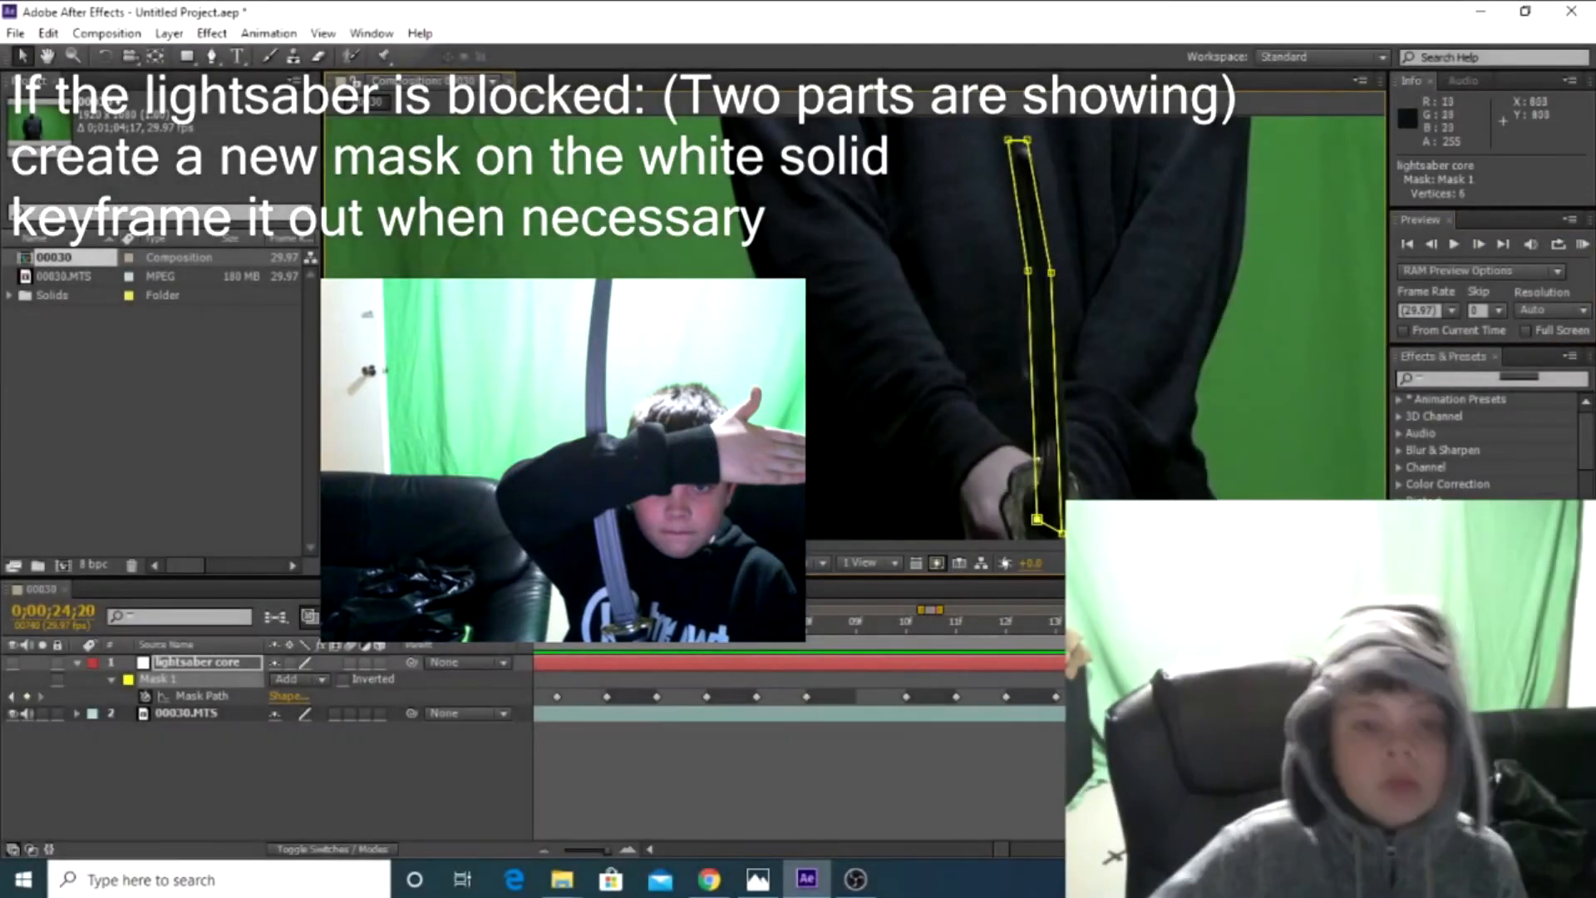
Lower both mid-blade vertices of Mask 1 onto the blade's bend at 0;00;24;21
drag(1052, 274, 1059, 304)
drag(1034, 273, 1038, 289)
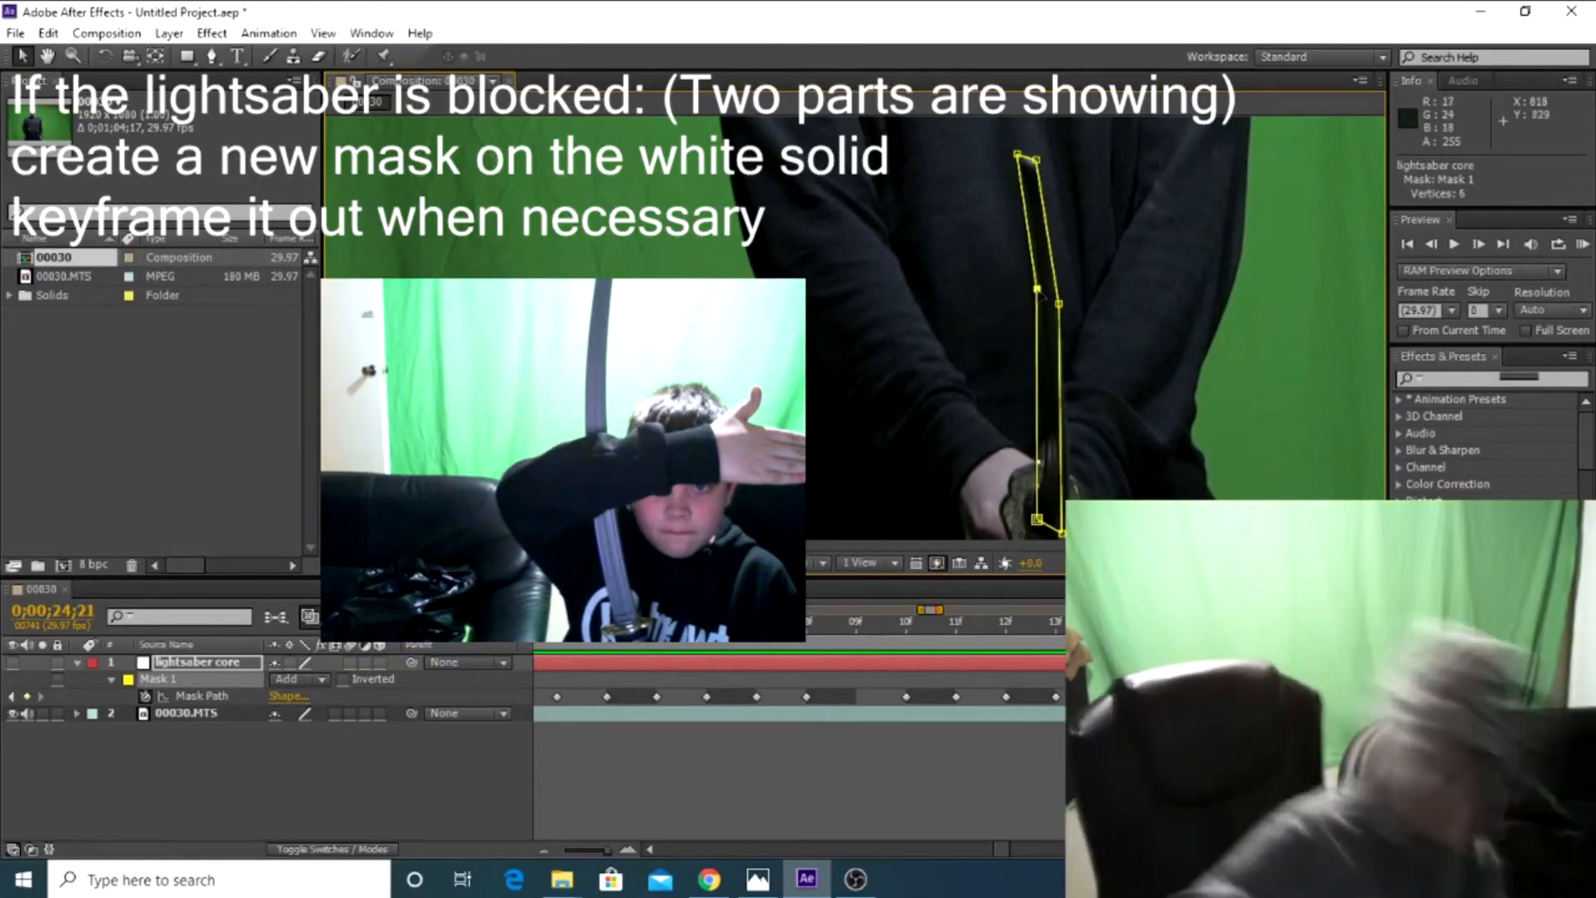
Advance past 0;00;24;21 and refit a hilt corner, a mid-blade vertex and both tip corners of Mask 1 to the blade
click(1479, 244)
drag(1063, 533, 1069, 534)
drag(1038, 289, 1040, 299)
drag(1037, 159, 1038, 167)
click(1479, 244)
drag(1018, 154, 1017, 182)
Continue frame by frame to 0;00;24;28, lowering a mid-blade vertex and realigning the hilt corner of Mask 1
scroll(1025, 332, down, 1)
click(1479, 244)
scroll(1039, 333, up, 1)
drag(1040, 299, 1037, 318)
click(1479, 244)
drag(1067, 535, 1064, 535)
click(1479, 244)
click(1479, 244)
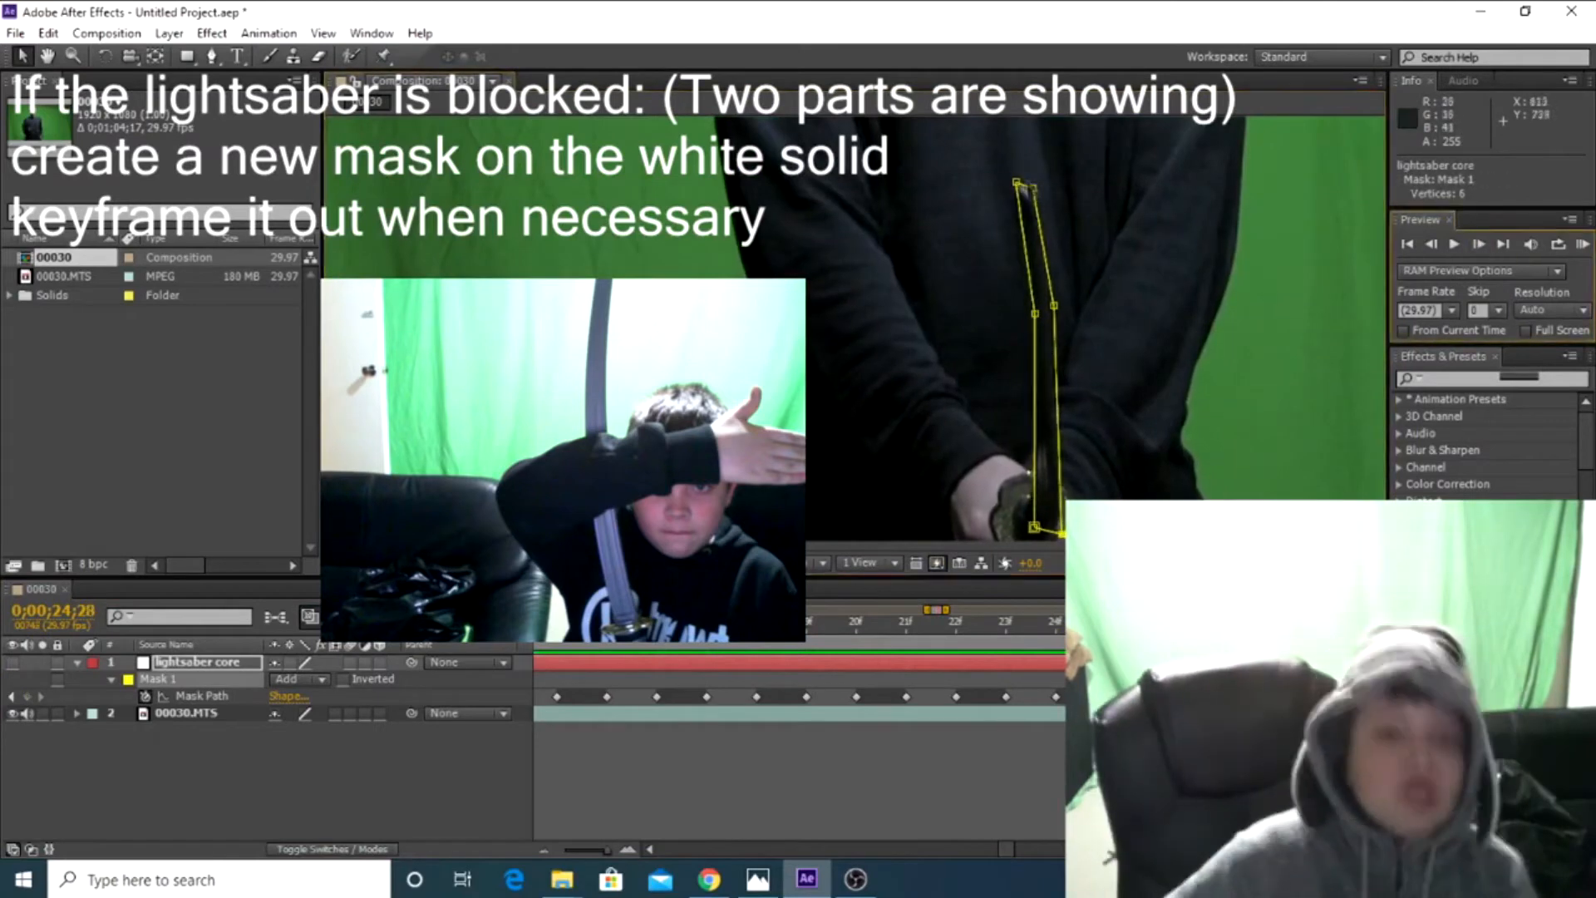
Advance past 0;00;24;28 and shift both mid-blade vertices and both tip corners of Mask 1 onto the blade
click(1479, 245)
drag(1054, 305, 1047, 309)
drag(1037, 318, 1029, 315)
drag(1016, 182, 1012, 187)
drag(1033, 184, 1003, 188)
click(1479, 245)
click(1479, 244)
drag(1029, 315, 1112, 410)
Refine the tip corners and mid-blade vertices of Mask 1 in close-up, continuing to 0;00;25;04
click(1479, 245)
scroll(1101, 288, down, 1)
scroll(1101, 288, up, 1)
drag(965, 285, 957, 287)
drag(986, 284, 1019, 281)
scroll(1040, 316, up, 1)
drag(1239, 533, 1276, 87)
drag(1122, 496, 1117, 496)
Advance to 0;00;25;06 and fit the lower part of Mask 1 to the base of the blade
click(1479, 244)
drag(1147, 141, 954, 385)
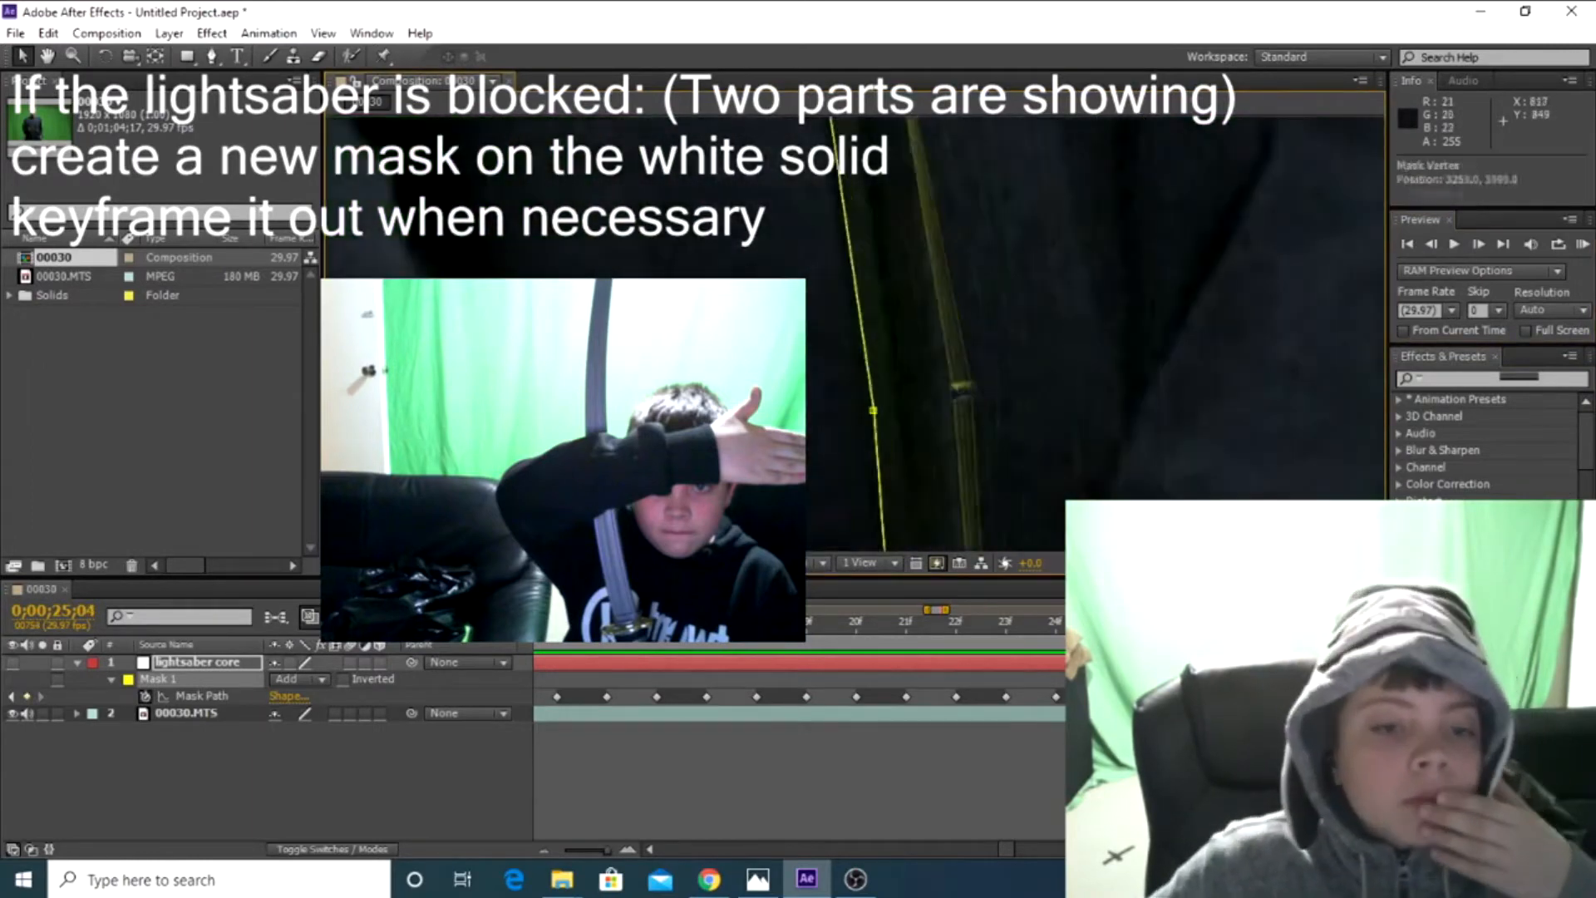
drag(982, 490, 907, 167)
click(1479, 245)
click(1479, 244)
drag(906, 466, 898, 266)
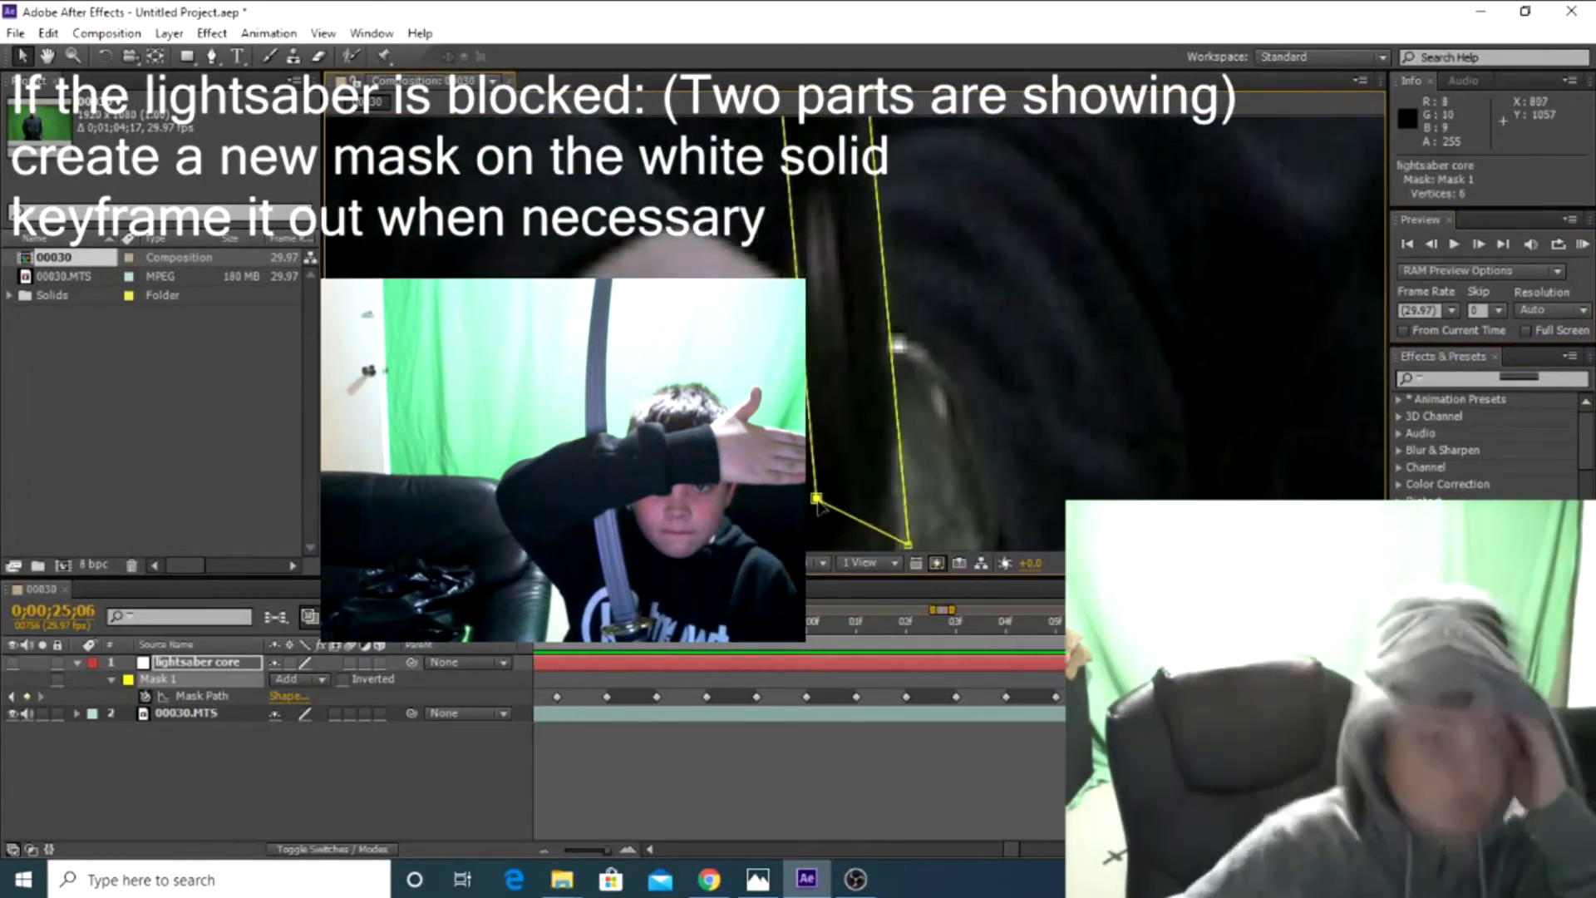
click(1479, 245)
Check the masked blade against the full frame and review its keyframes around 0;00;25;06
drag(840, 149, 844, 481)
drag(607, 850, 565, 850)
click(1454, 245)
scroll(1040, 332, down, 2)
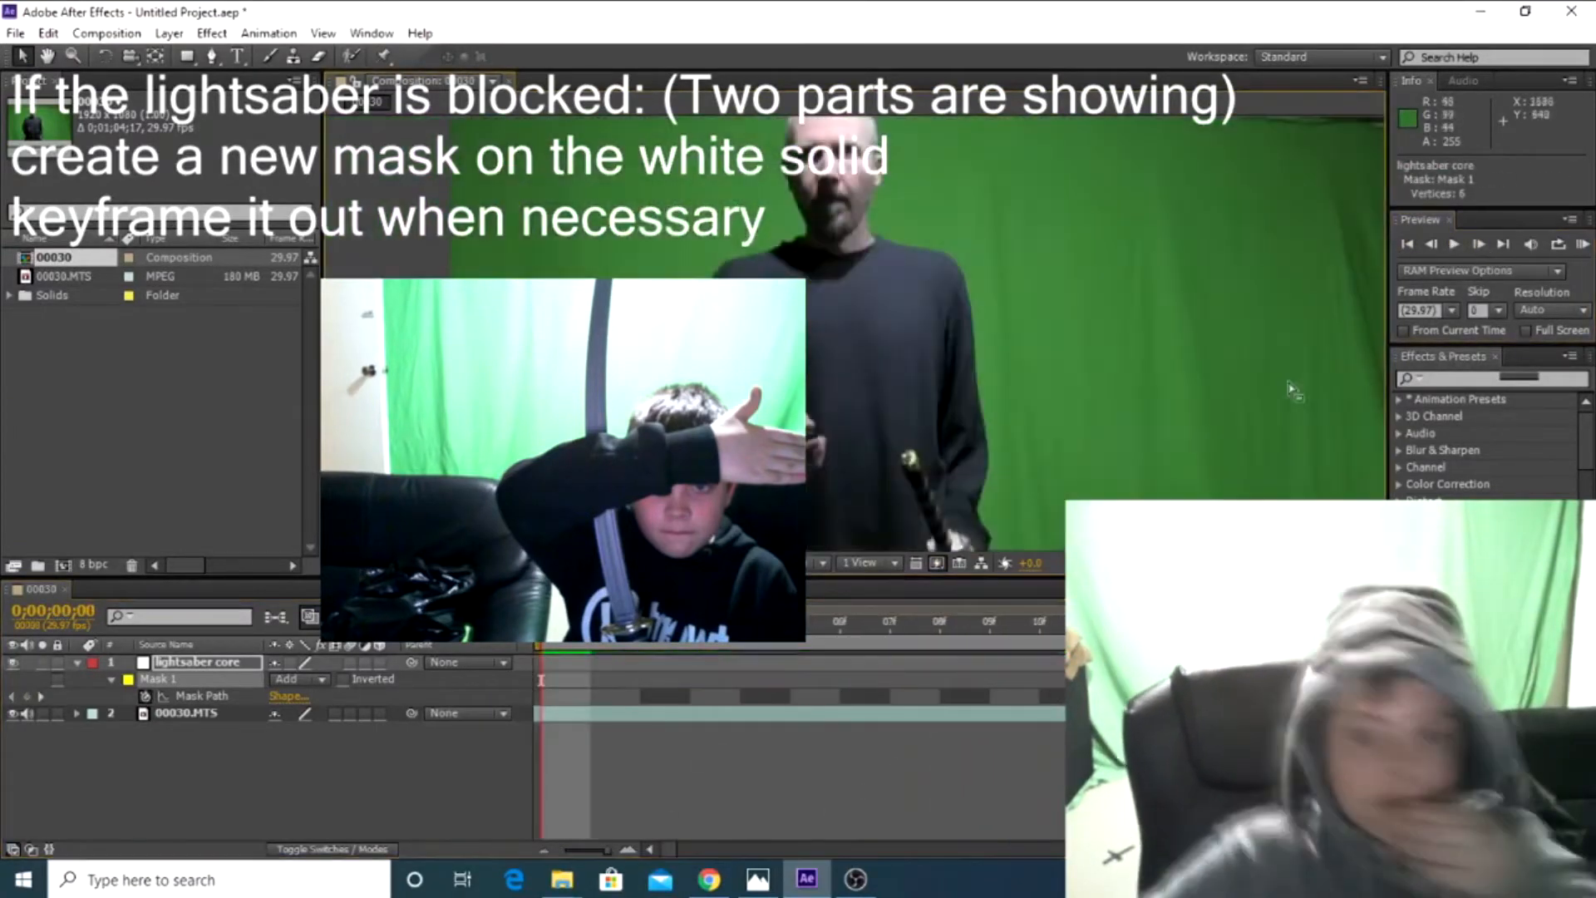
scroll(1247, 382, down, 1)
key(space)
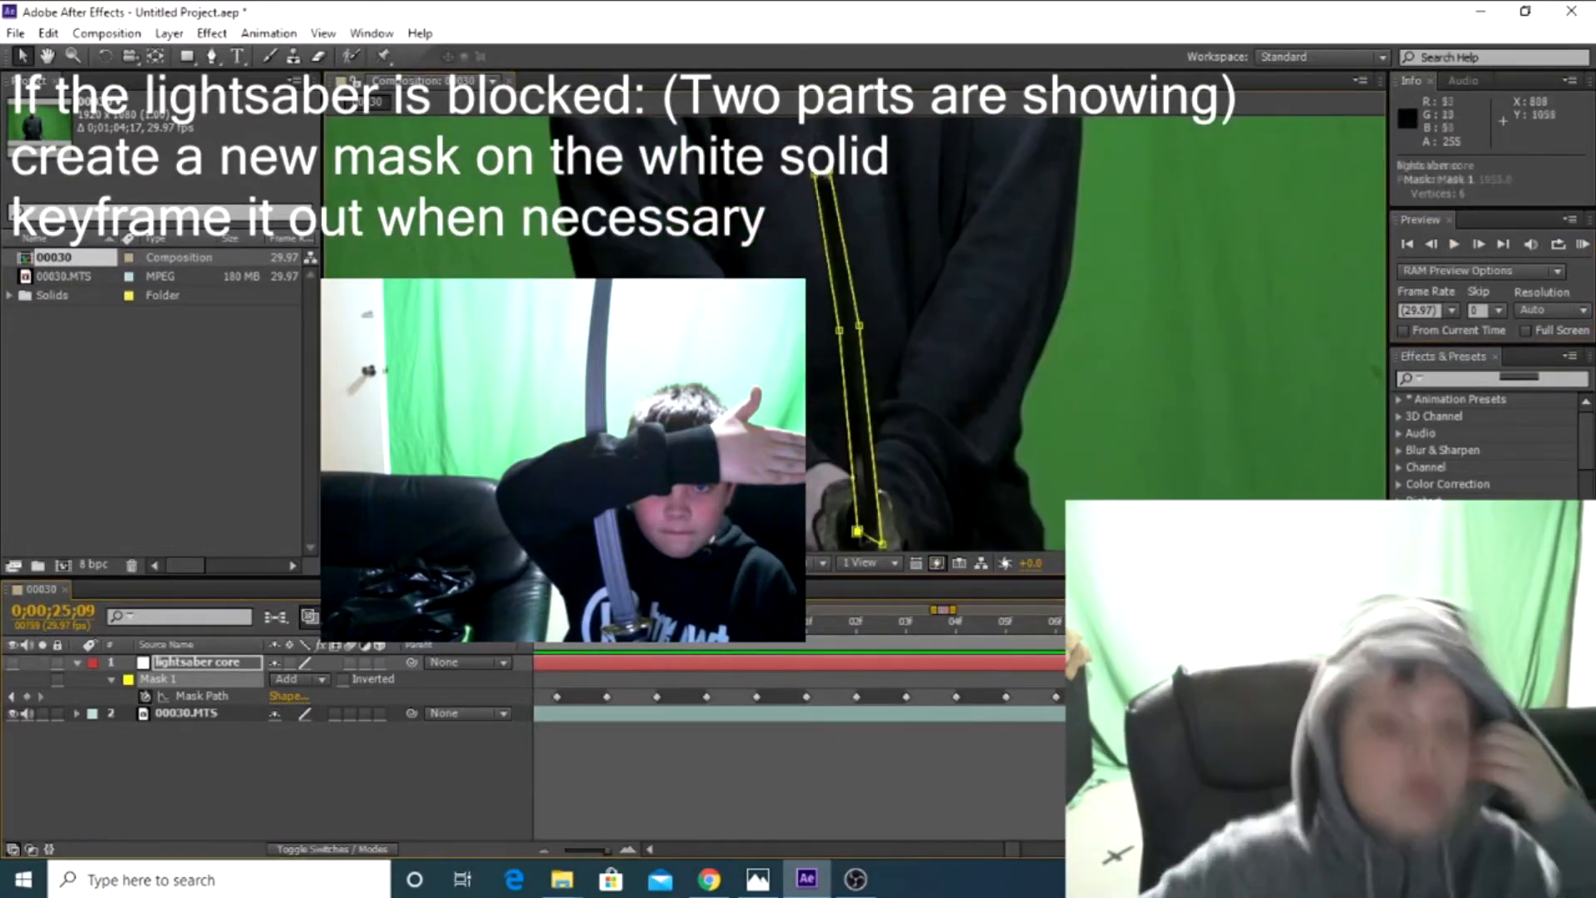
Continue frame by frame through 0;00;25;15, nudging the tip of Mask 1 and selecting its hilt corner
click(1479, 243)
click(1479, 244)
drag(839, 330, 844, 327)
key(Page_Down)
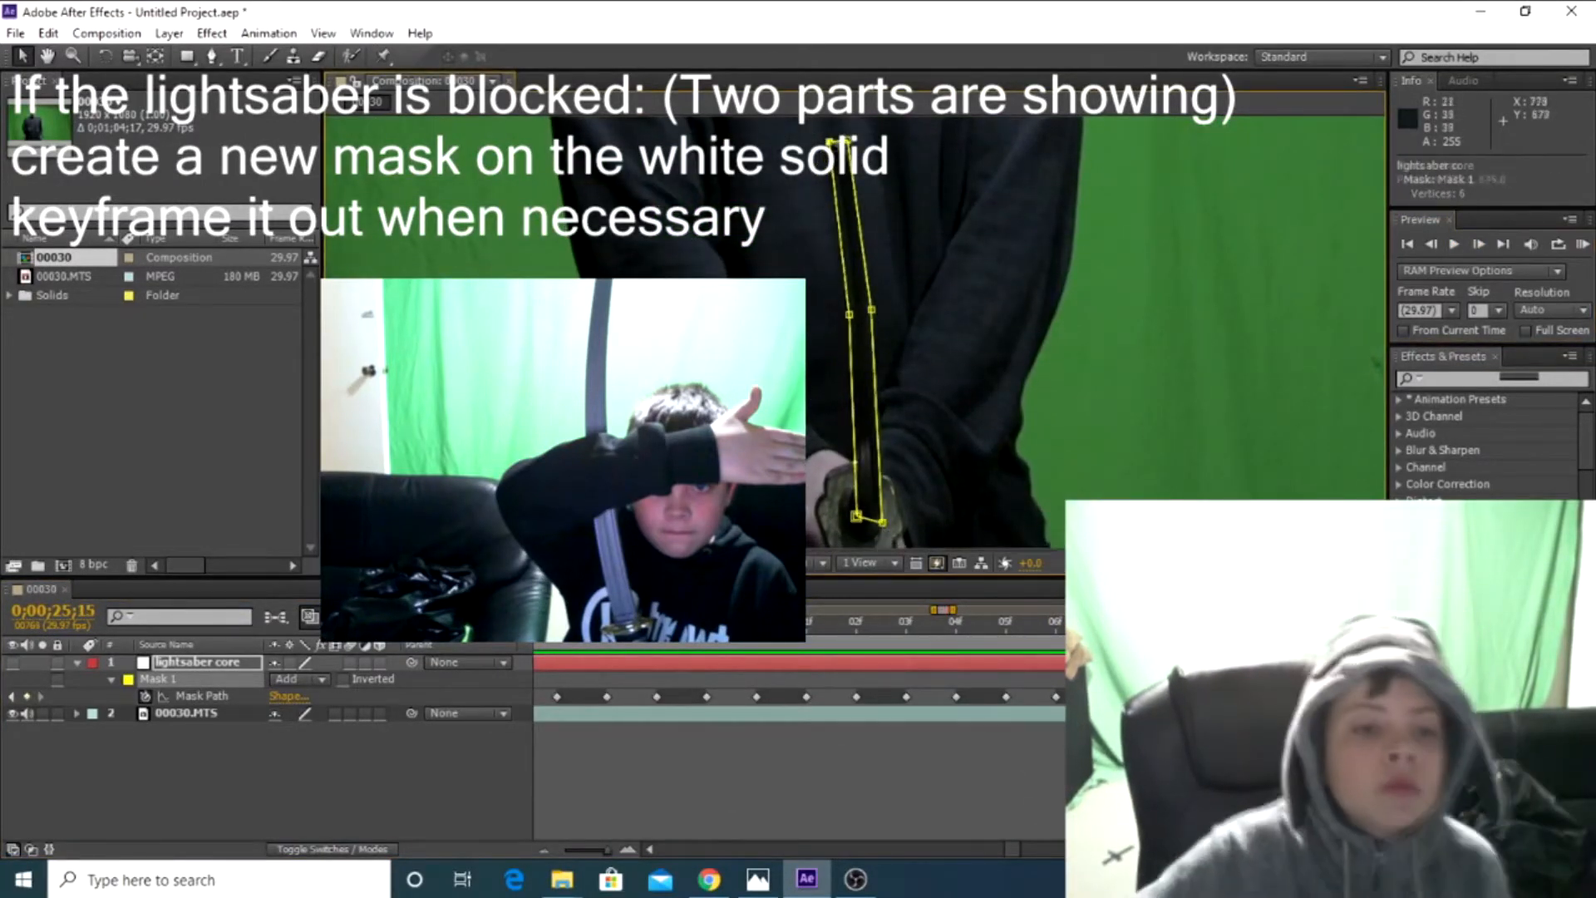
click(1479, 244)
click(1479, 243)
click(1479, 244)
click(883, 523)
click(1479, 244)
click(1480, 243)
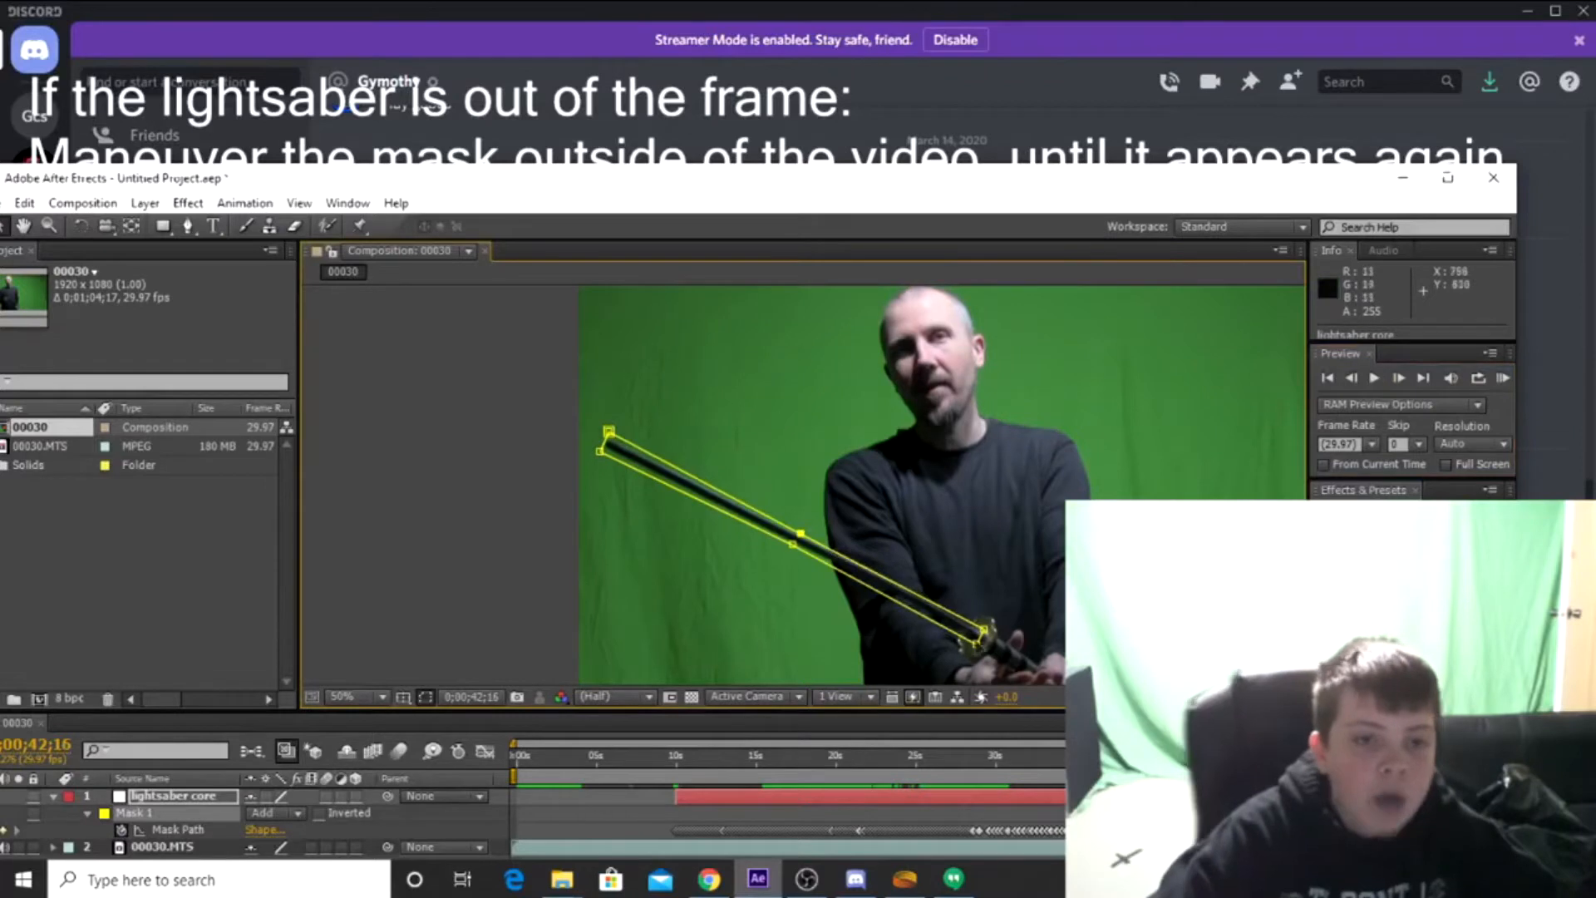
Keyframe Mask 1 from 0;00;42;16 to 0;00;42;27, nudging its mid-blade vertex, tip corner and hilt corner onto the raised blade
drag(802, 533, 802, 529)
click(1400, 379)
drag(608, 433, 614, 428)
drag(978, 627, 975, 623)
click(1400, 379)
drag(802, 529, 801, 527)
click(1400, 379)
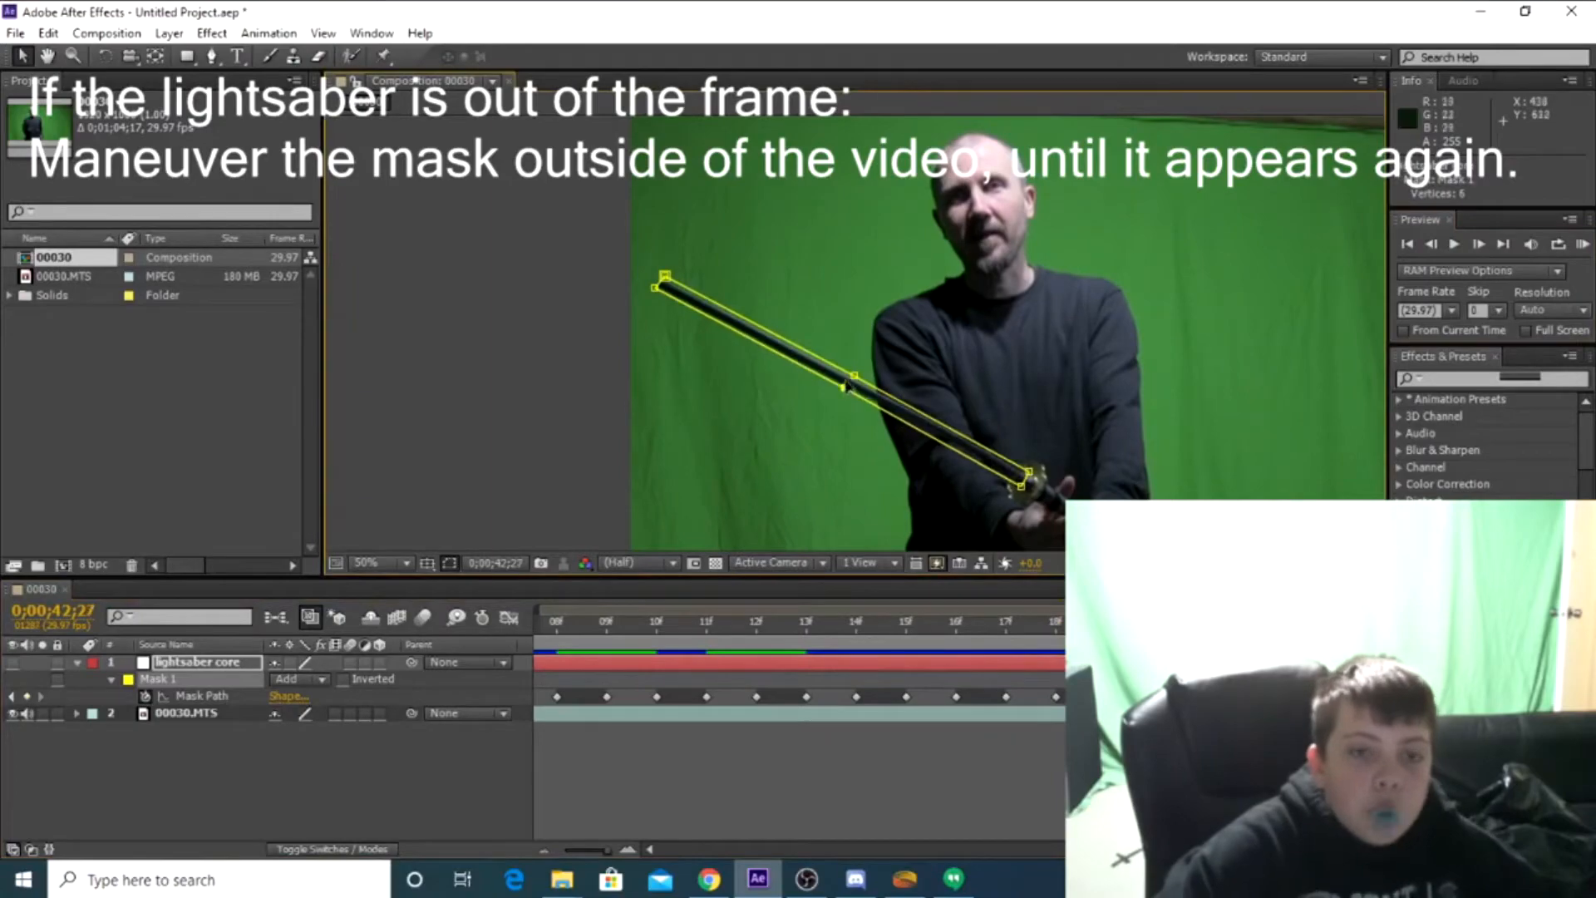
click(1455, 245)
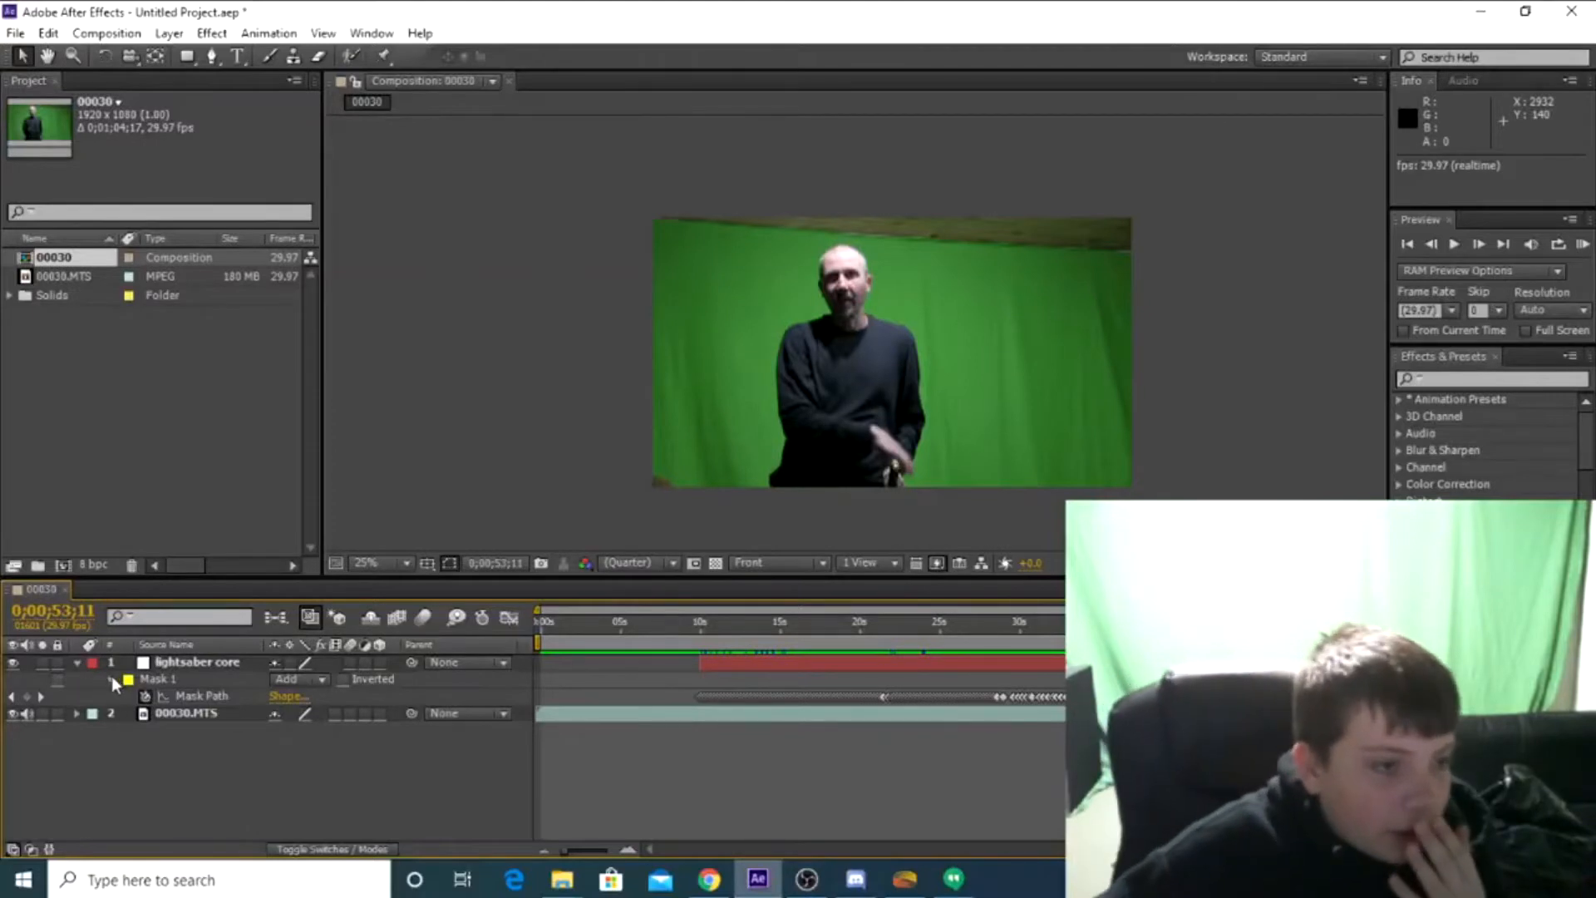
click(112, 676)
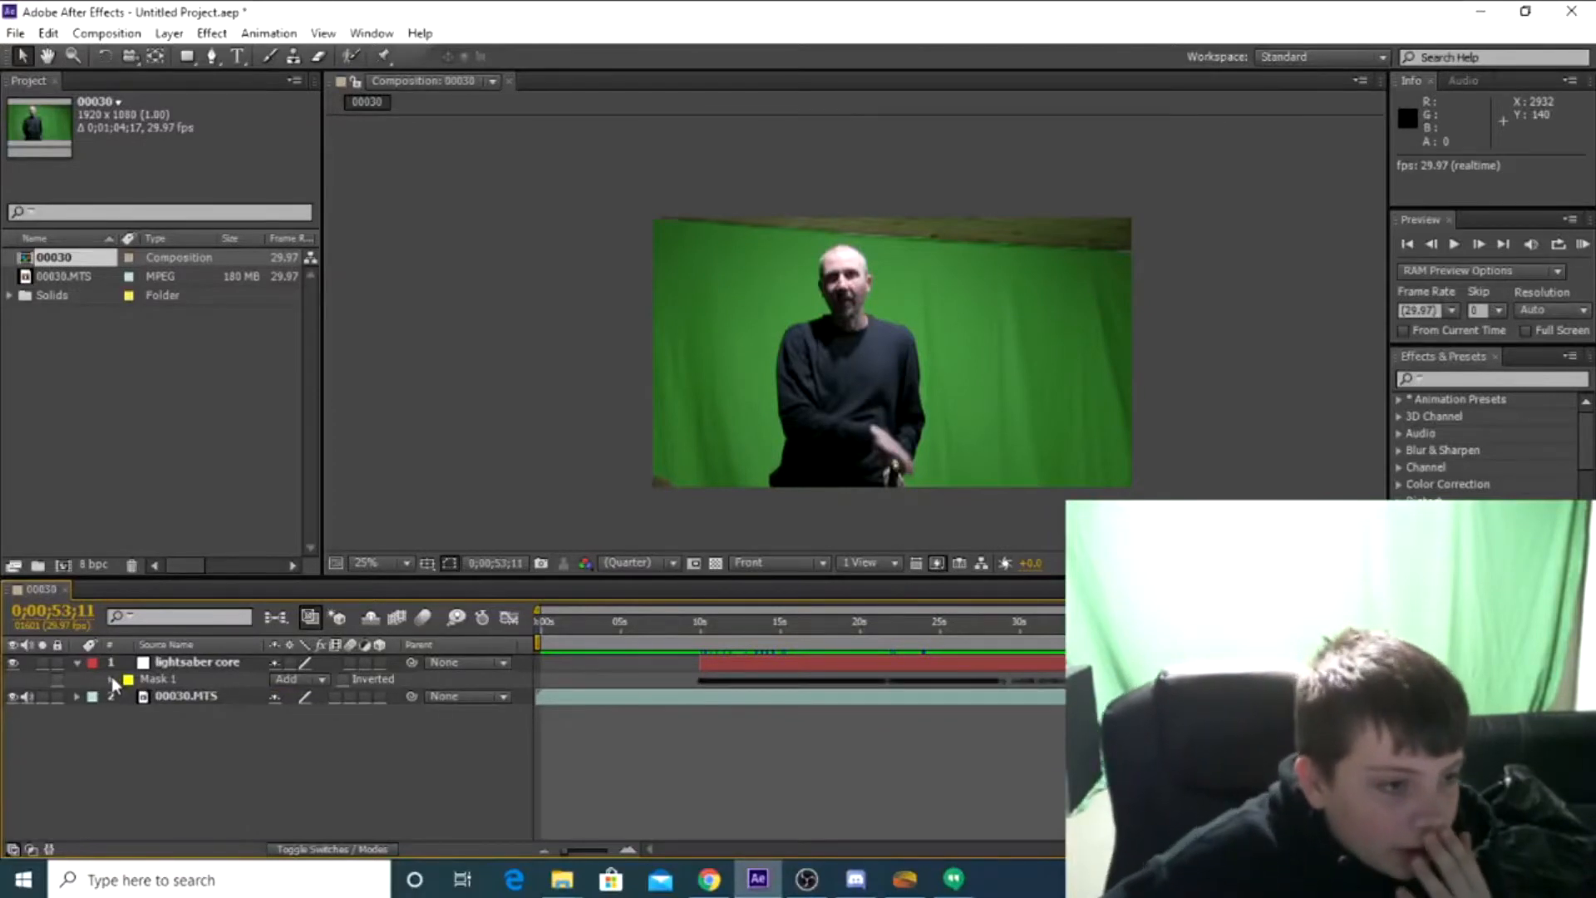
click(112, 676)
click(111, 677)
click(111, 677)
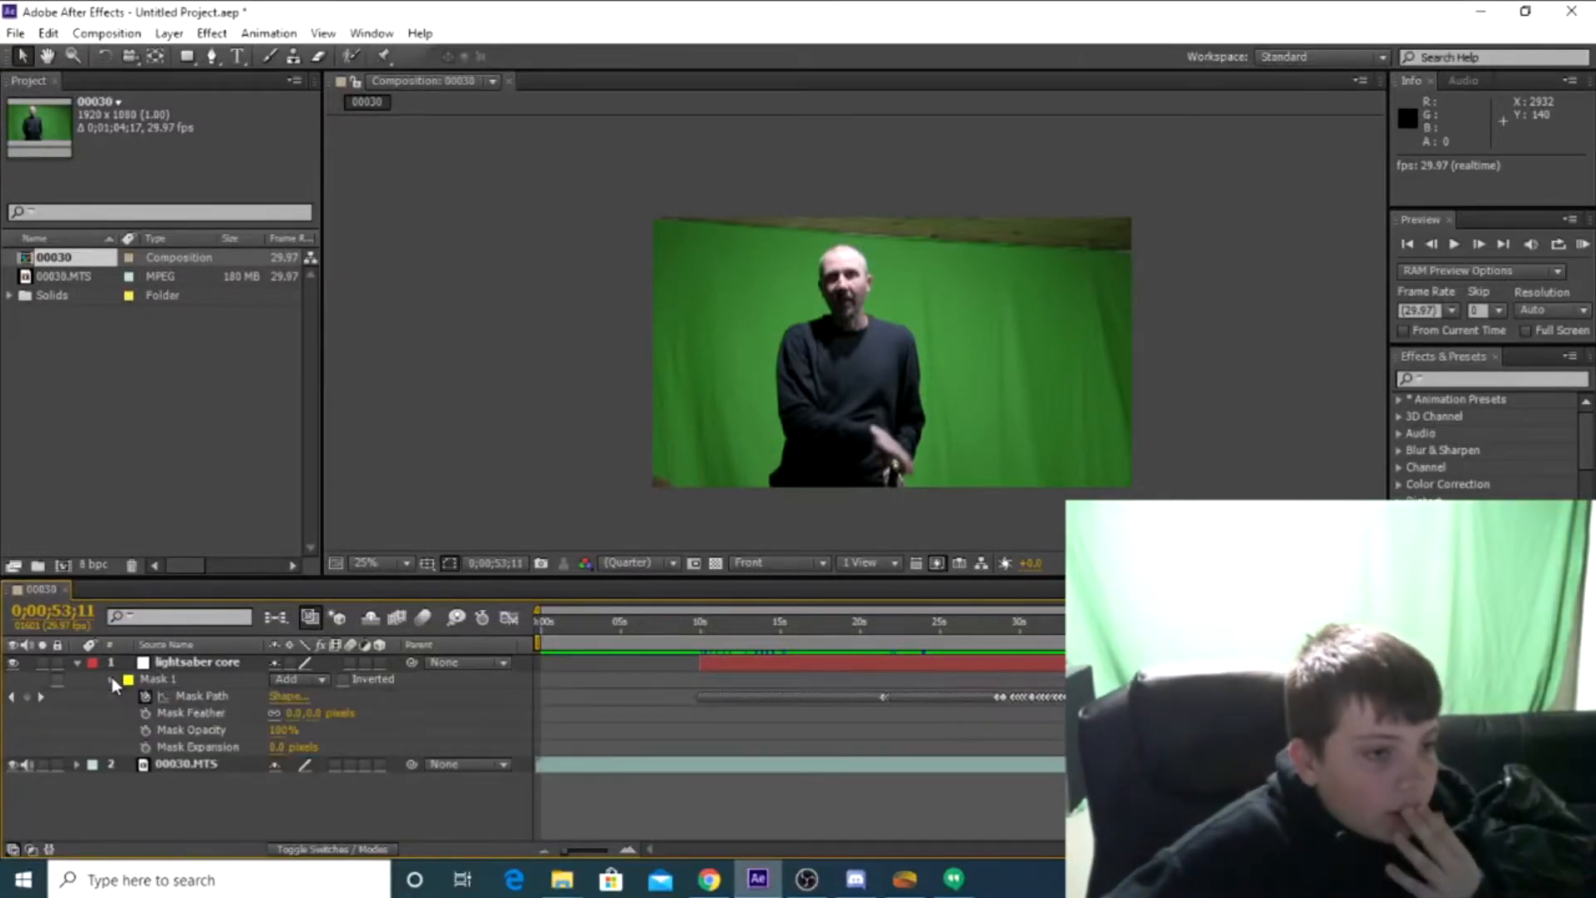
click(111, 677)
click(111, 677)
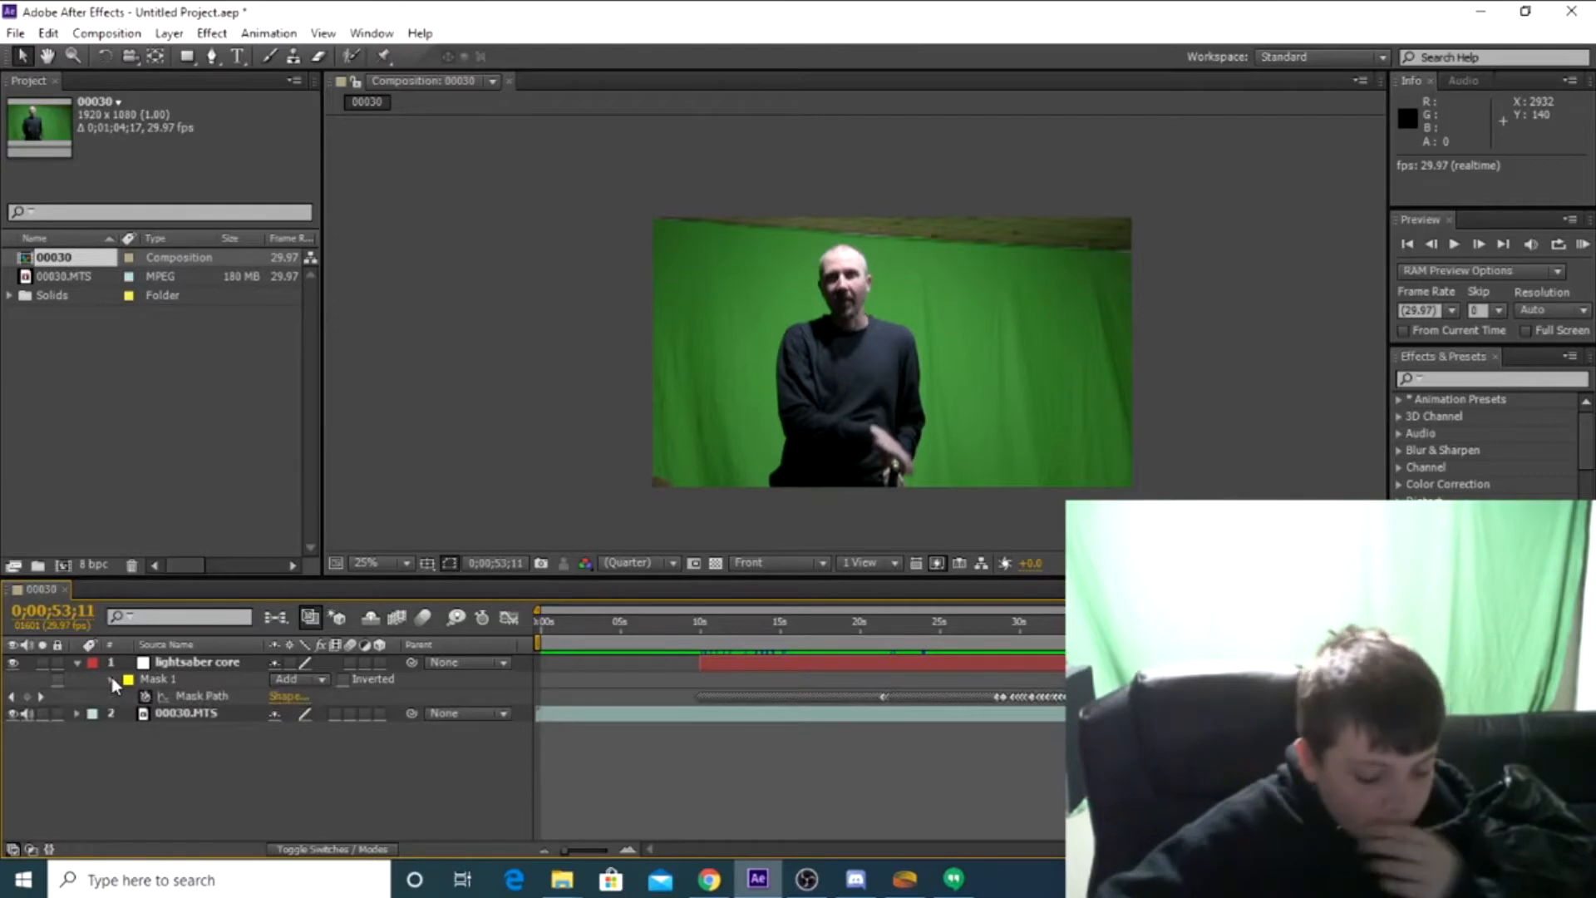
click(112, 676)
Duplicate the lightsaber core layer four times
click(187, 663)
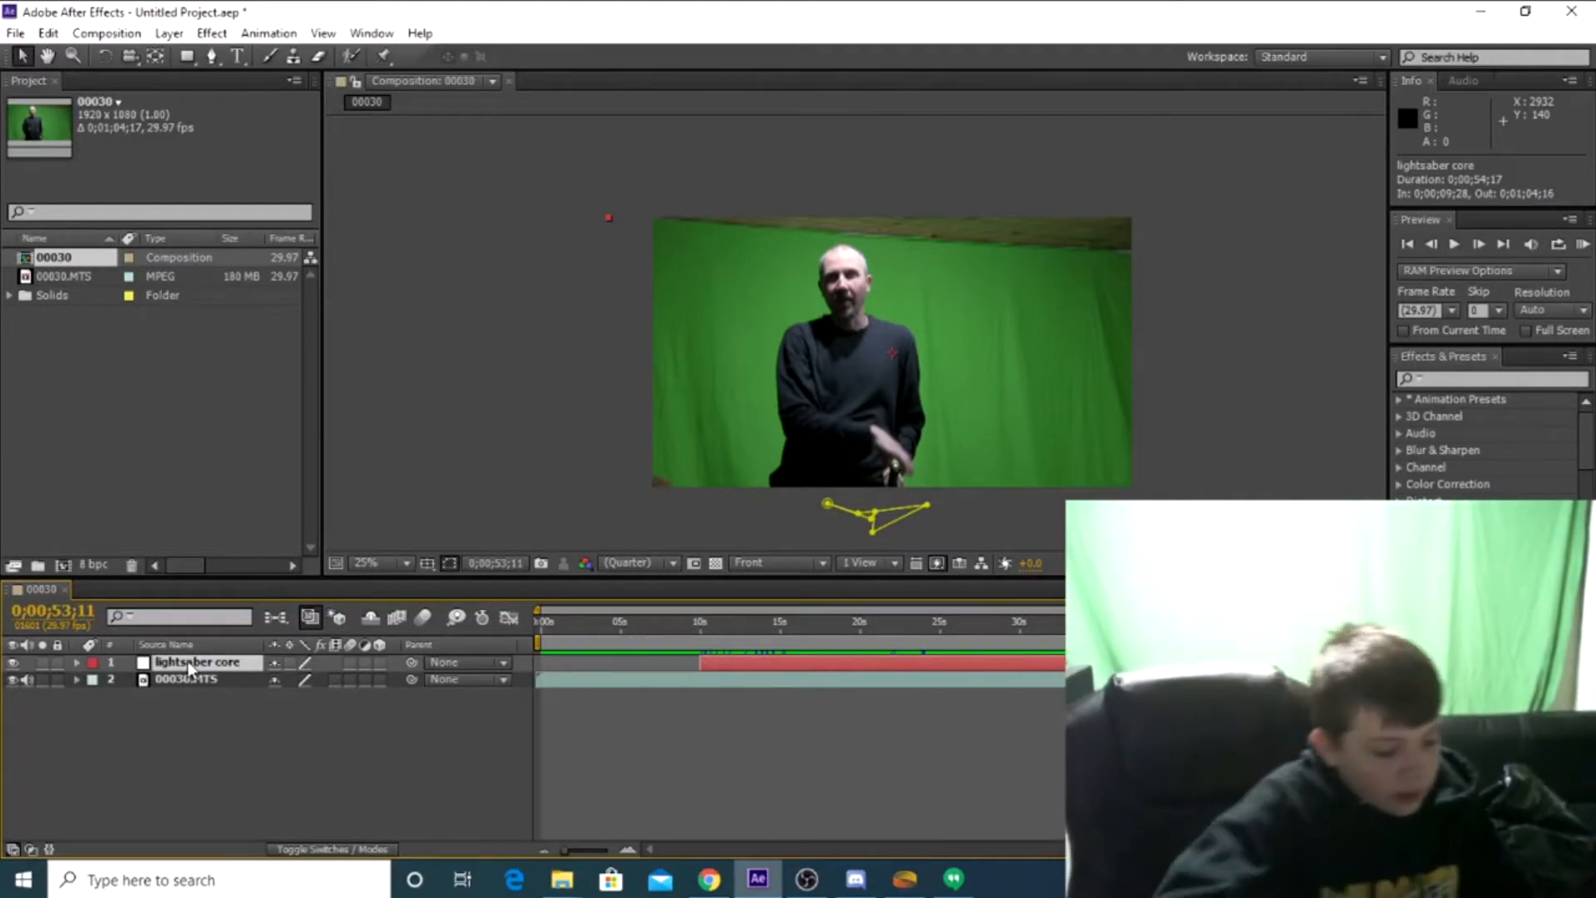
key(ctrl+d)
key(ctrl+d)
key(ctrl+d)
key(ctrl+d)
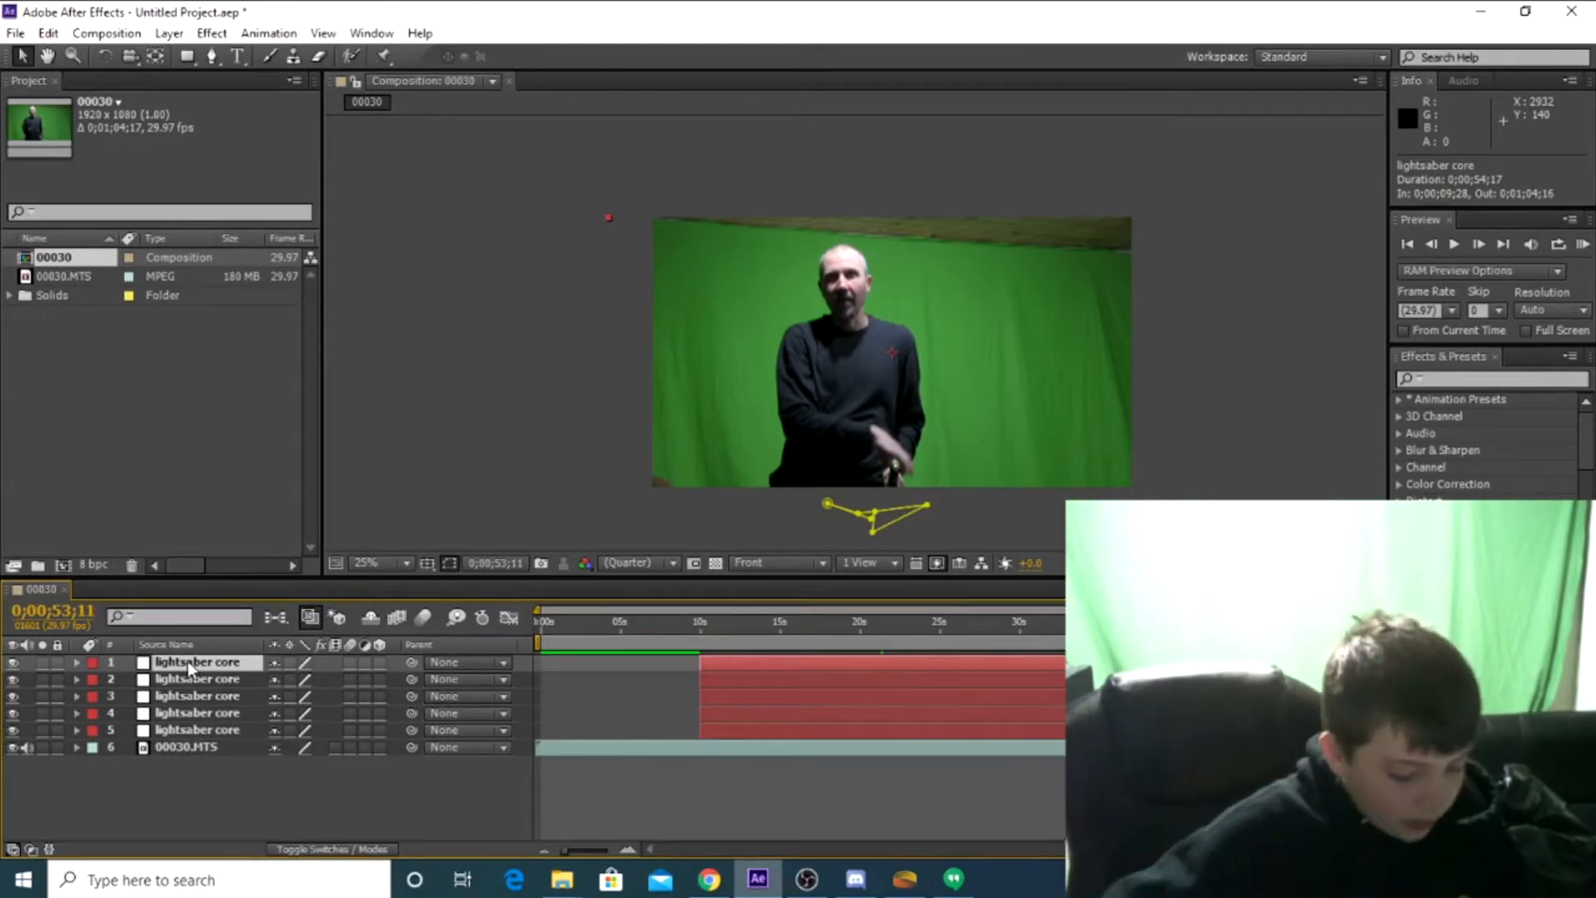
key(ctrl+m)
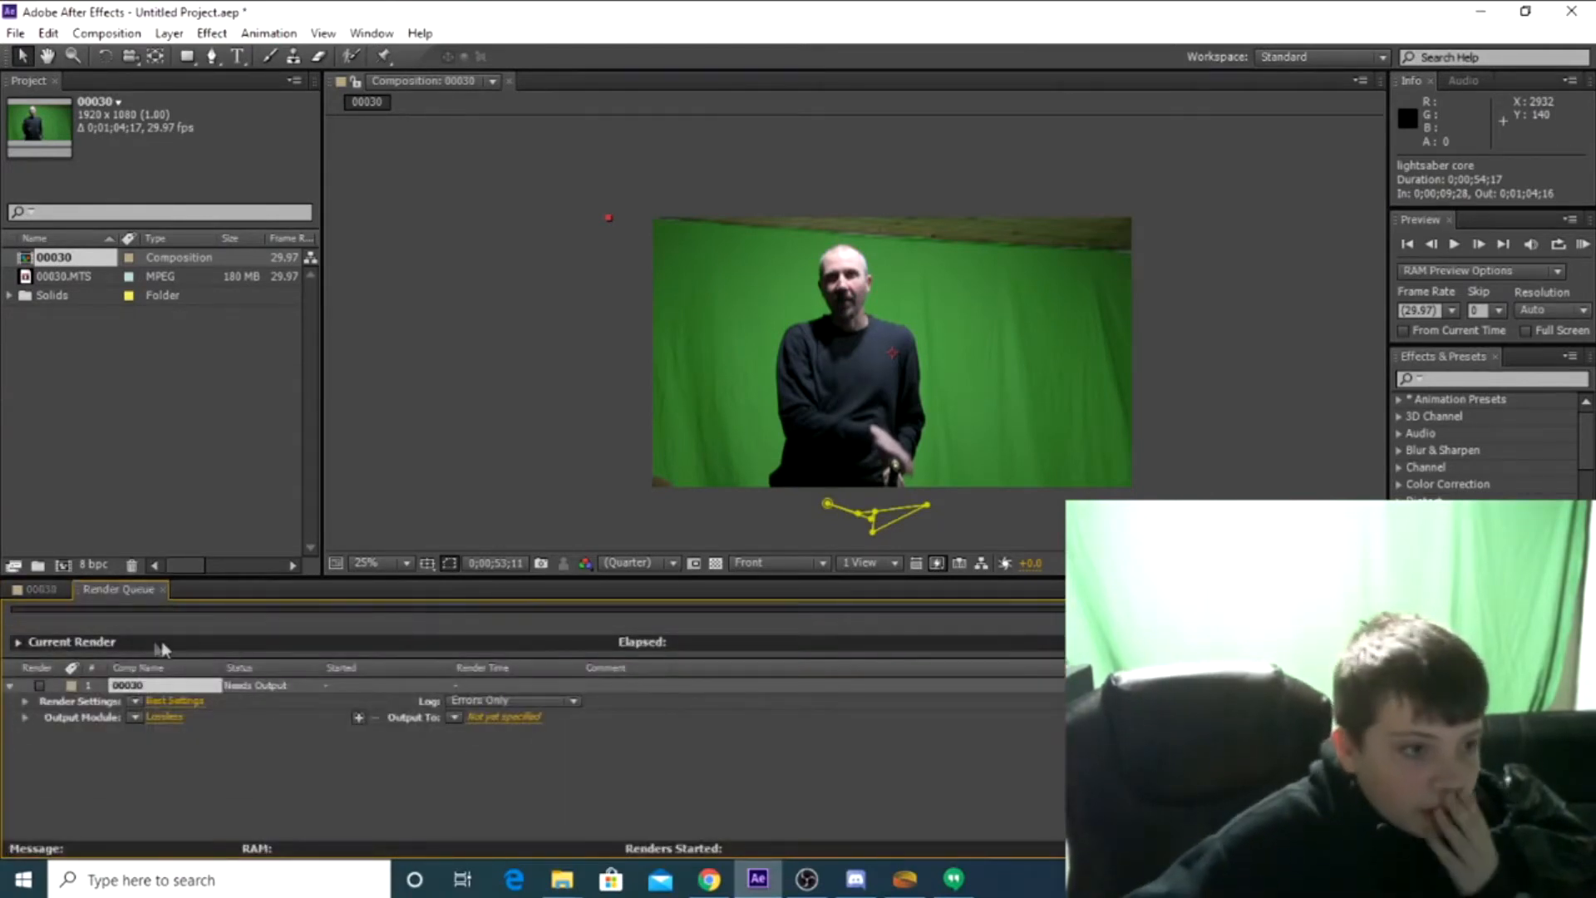
click(53, 595)
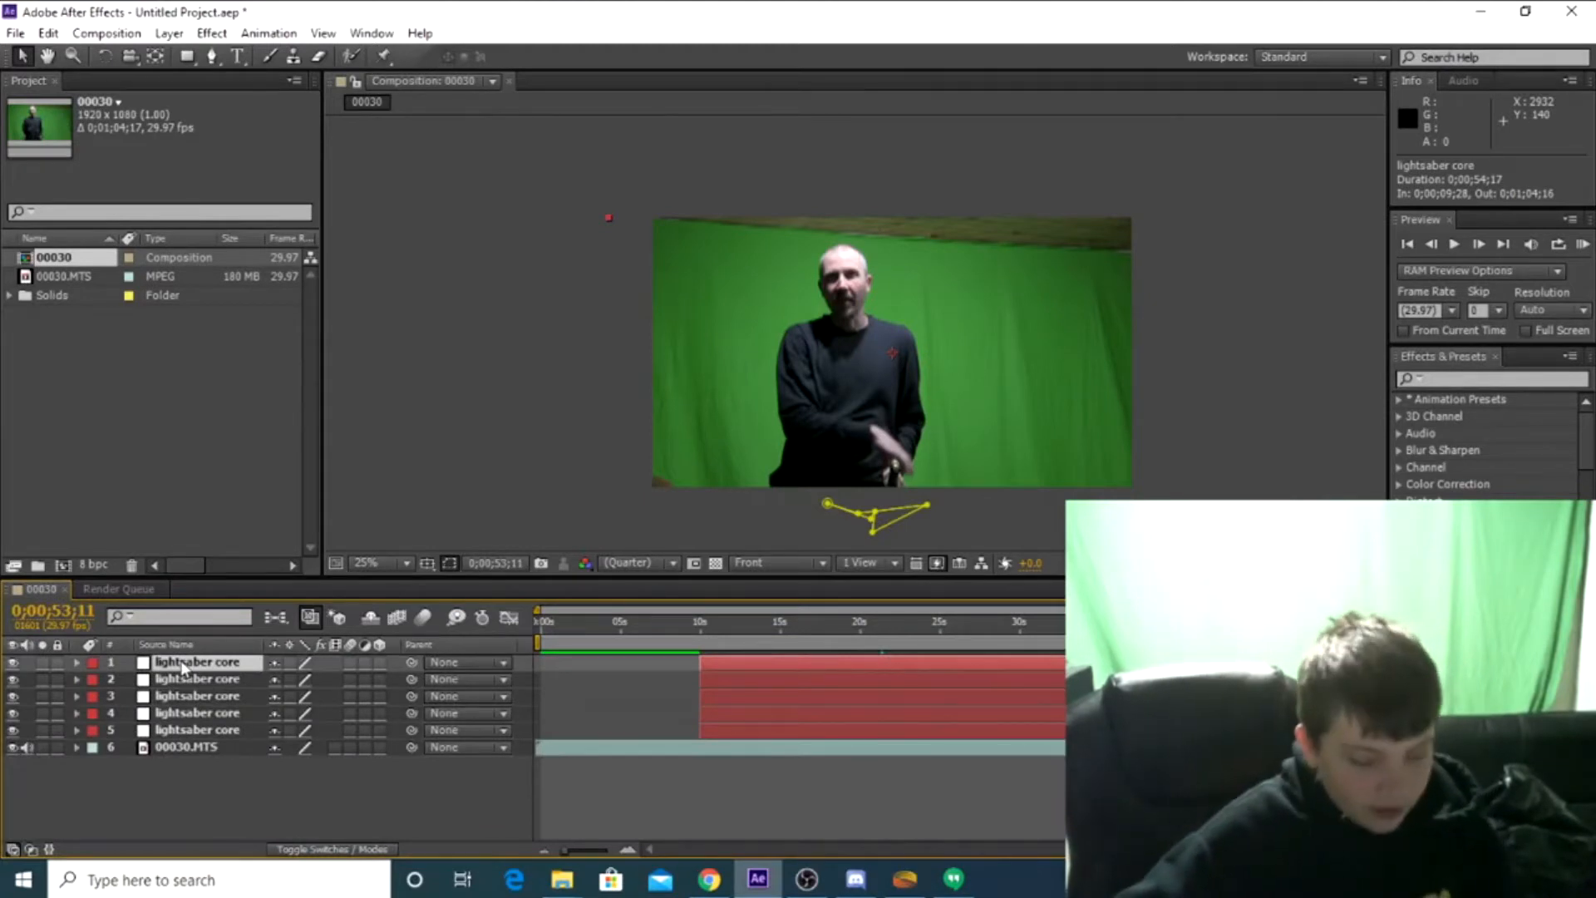
Reveal the Mask 1 path property on all five lightsaber core layers
key(m)
click(167, 712)
key(m)
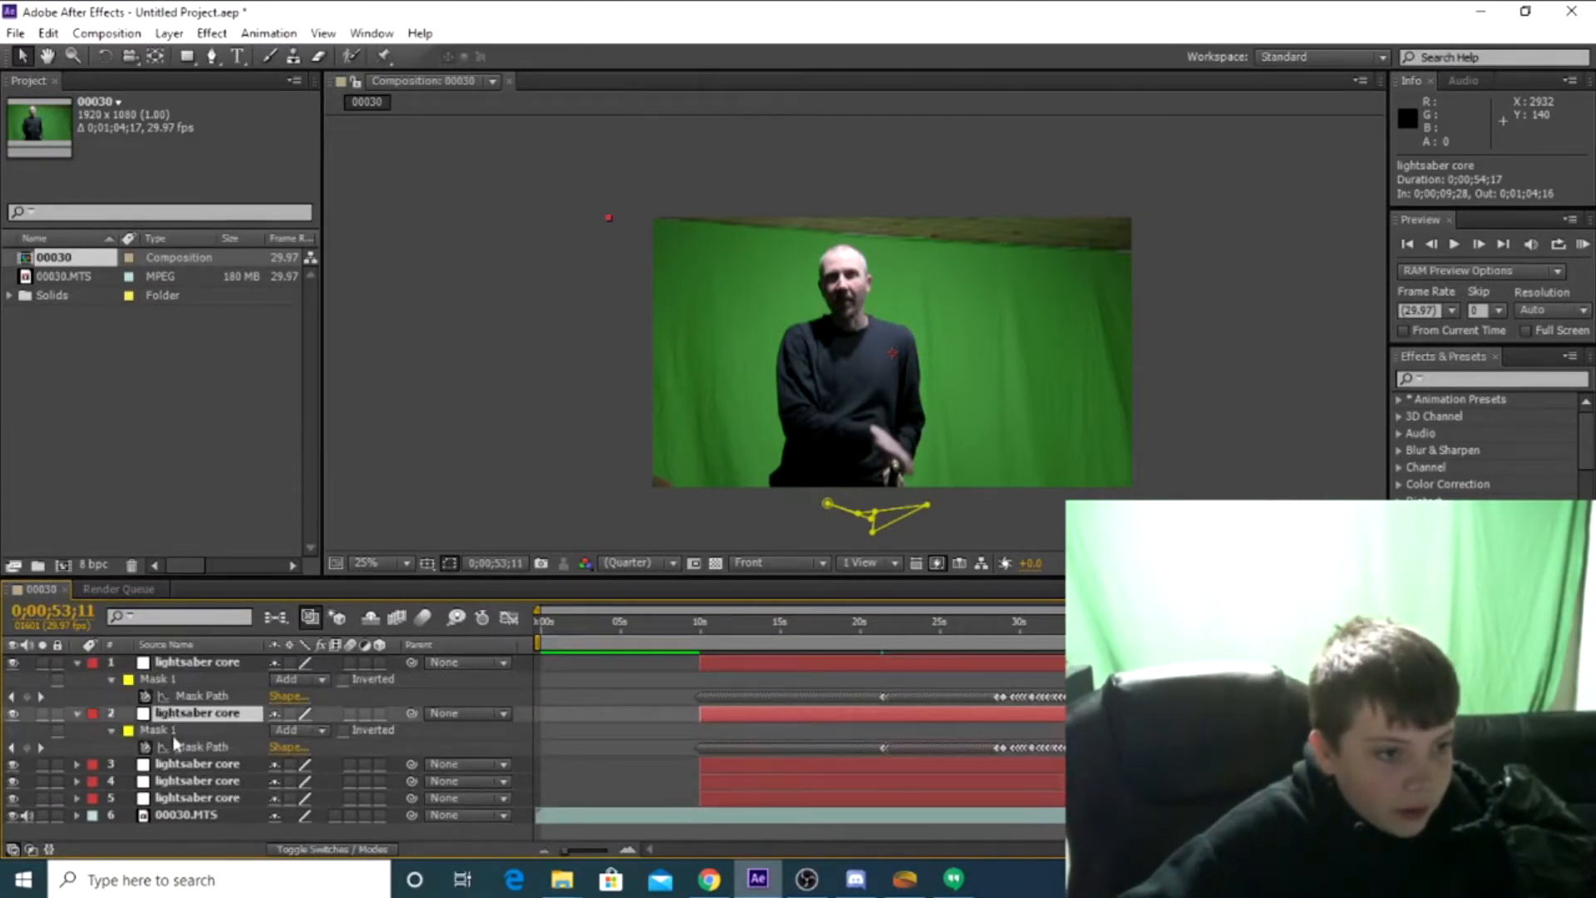
click(178, 763)
key(m)
scroll(197, 760, down, 1)
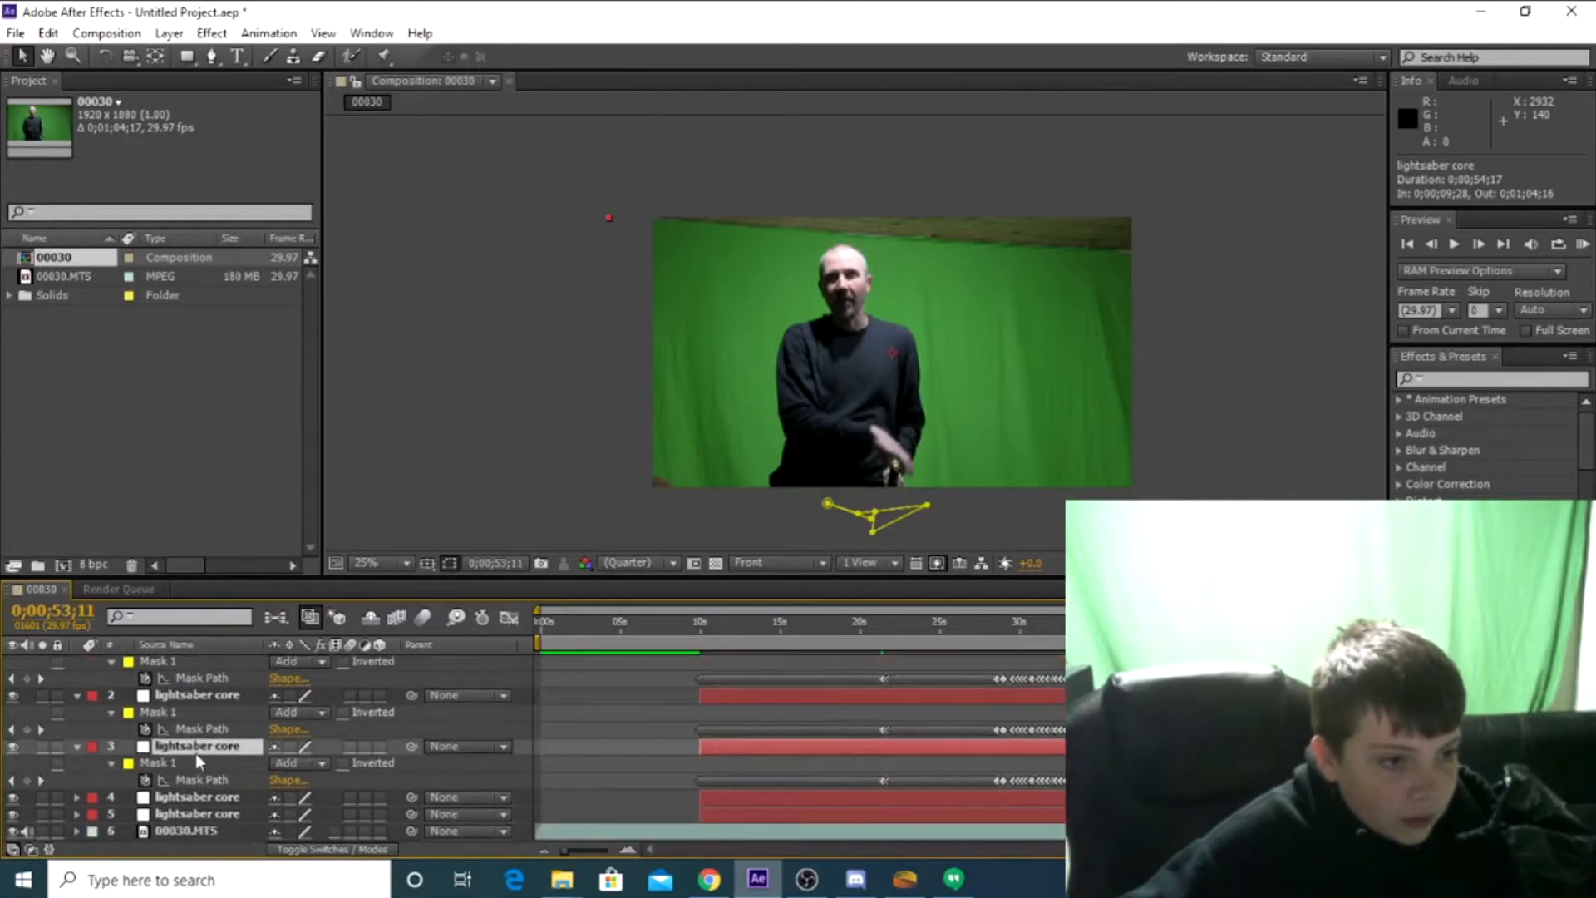
click(194, 799)
key(m)
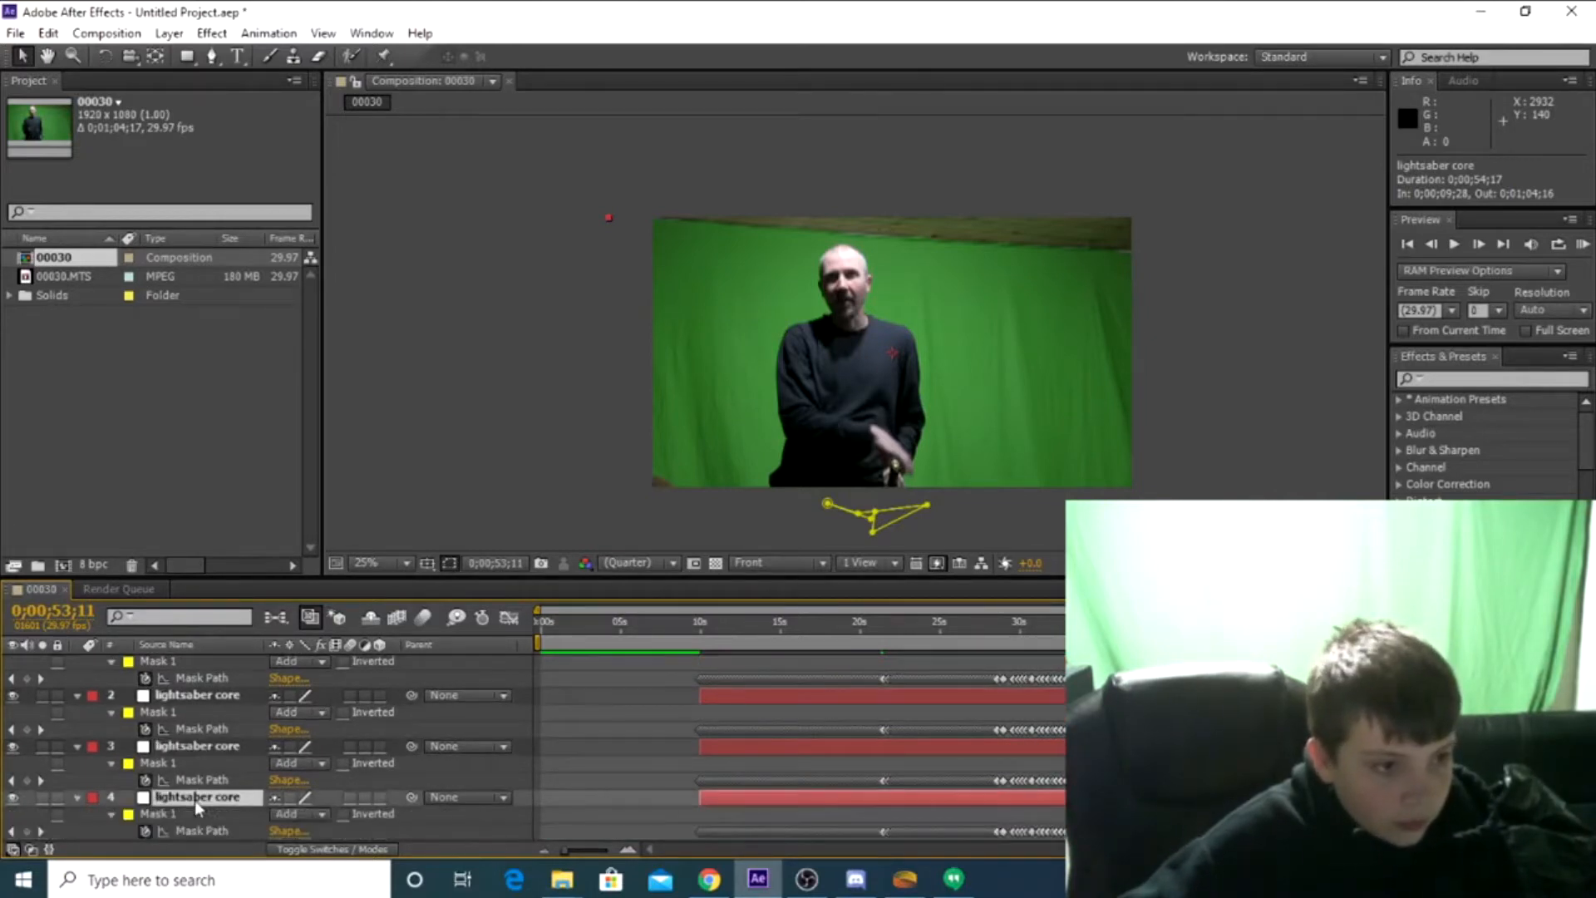
scroll(194, 800, down, 2)
click(194, 810)
key(m)
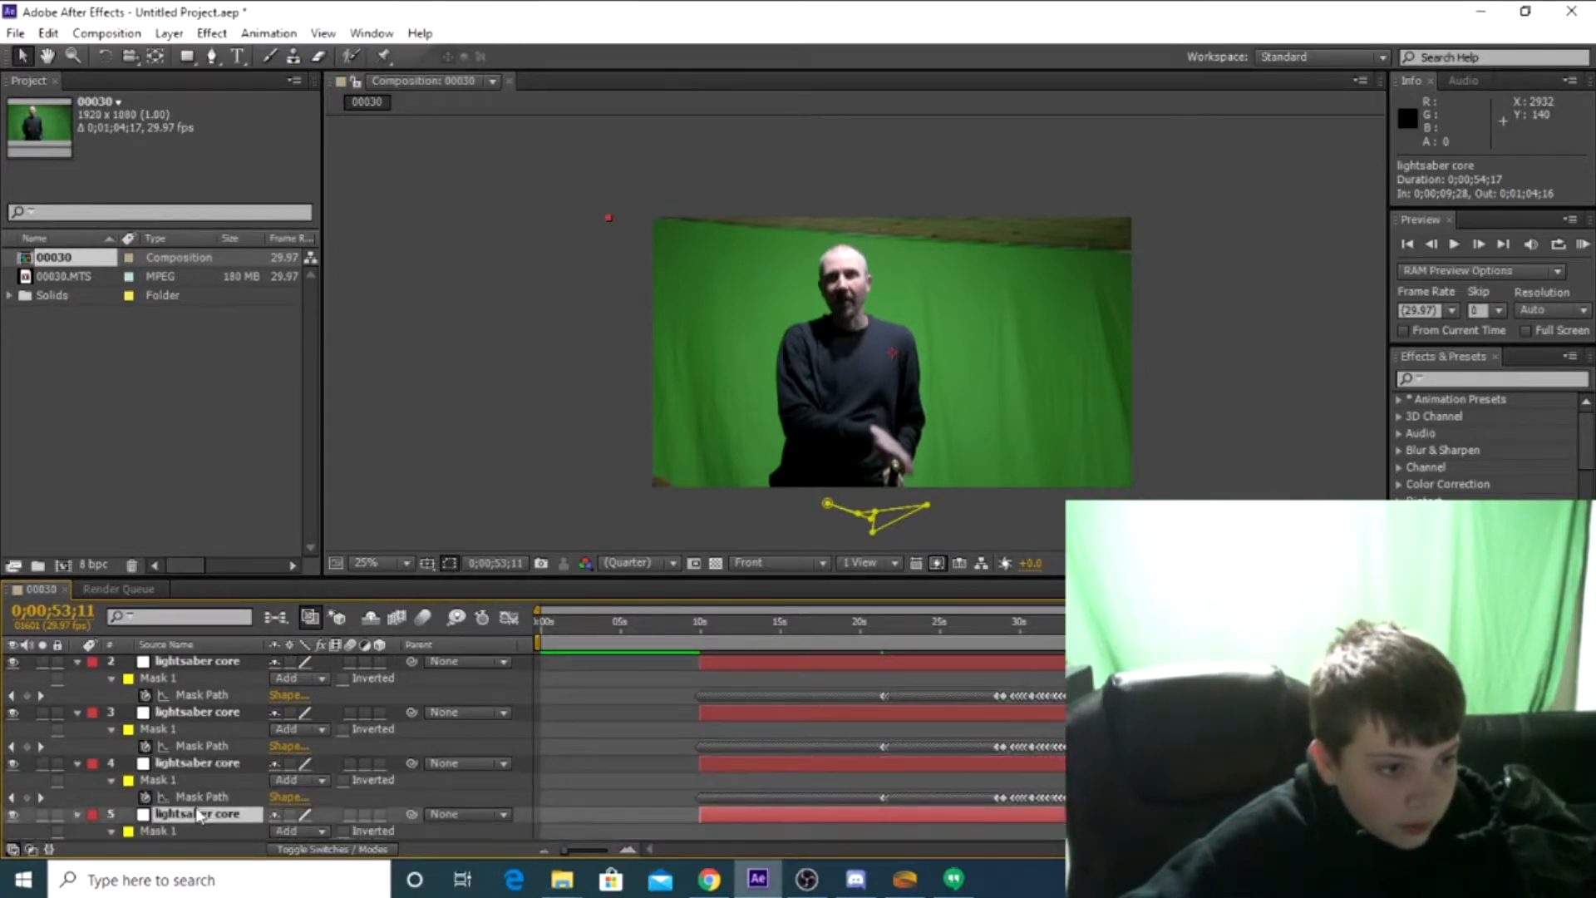
Show the feather, opacity and expansion properties of Mask 1 on lightsaber core layers 5 and 4
scroll(194, 807, down, 2)
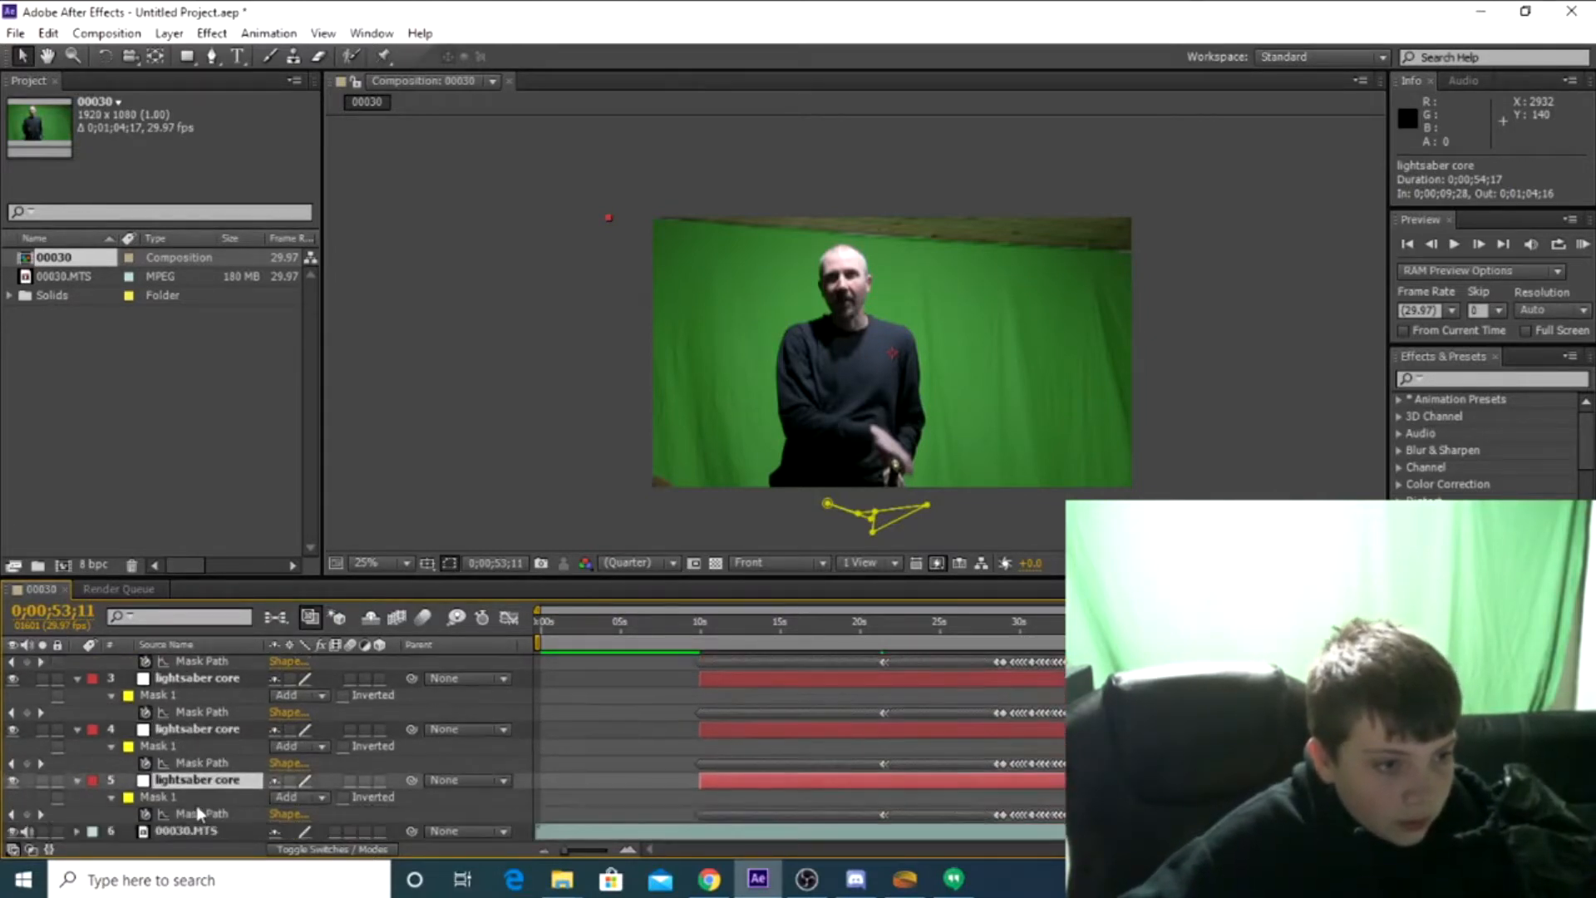
click(111, 797)
click(114, 814)
scroll(119, 815, down, 1)
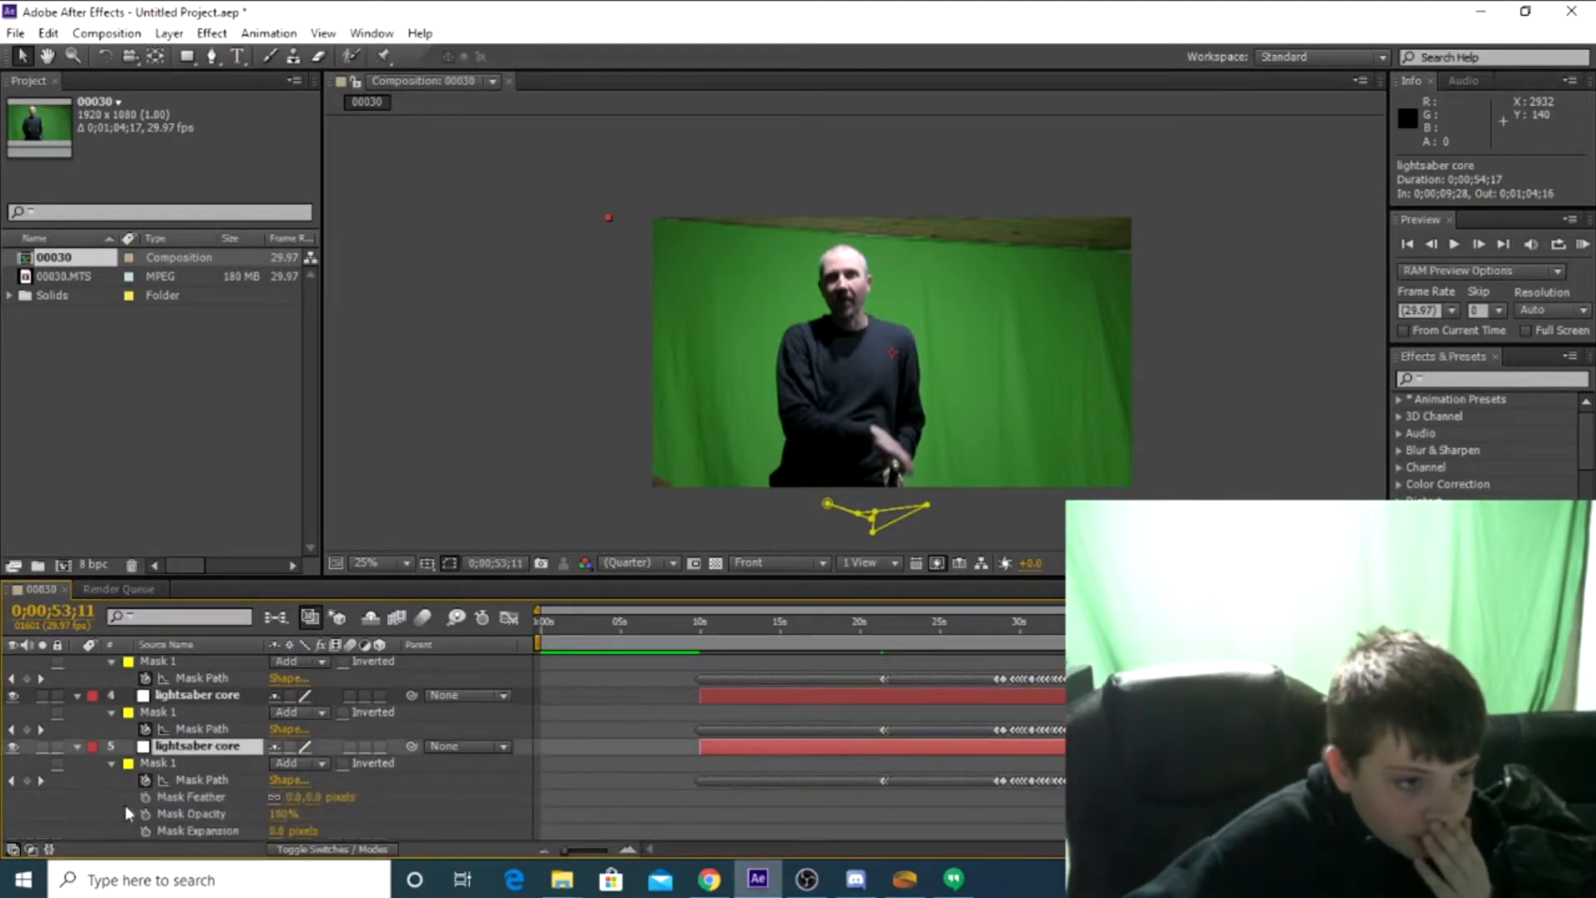
click(111, 714)
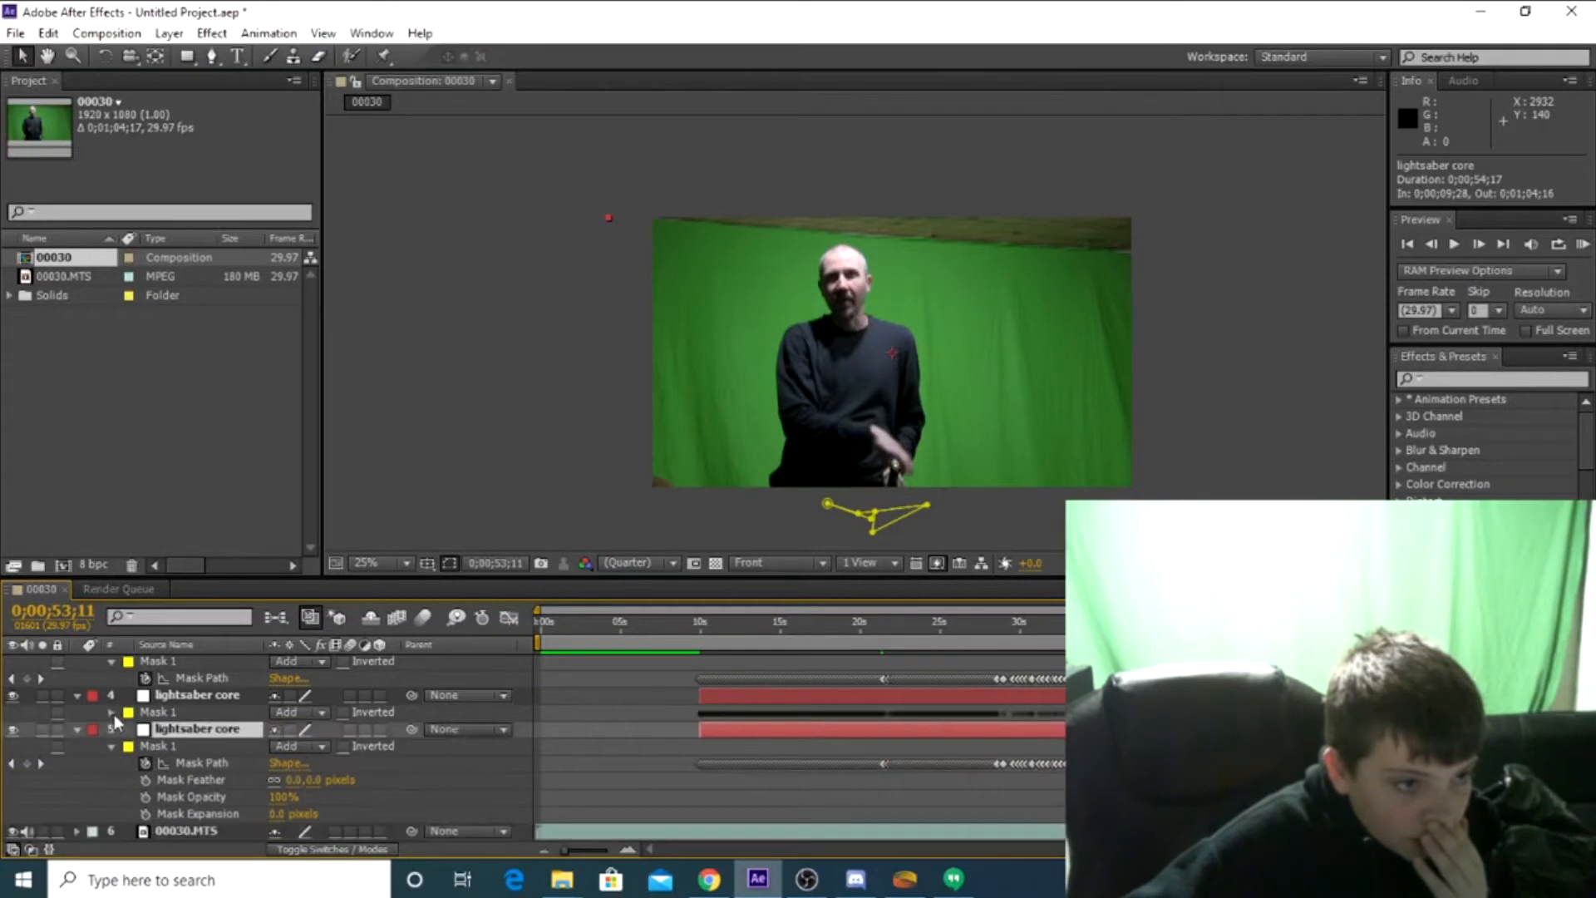
click(112, 713)
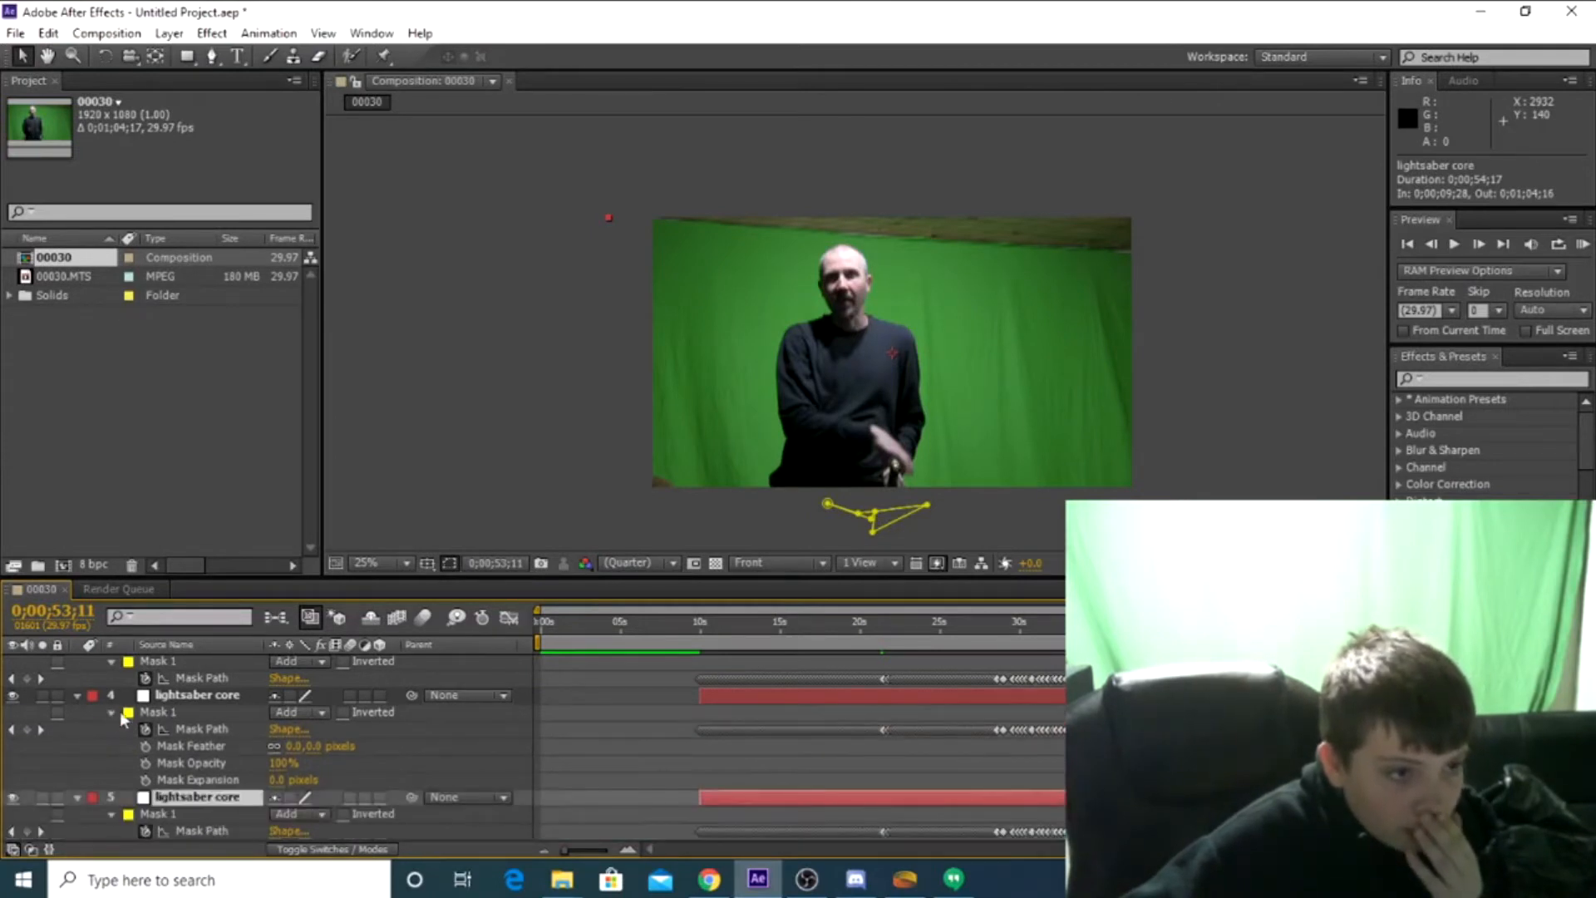
scroll(133, 720, up, 1)
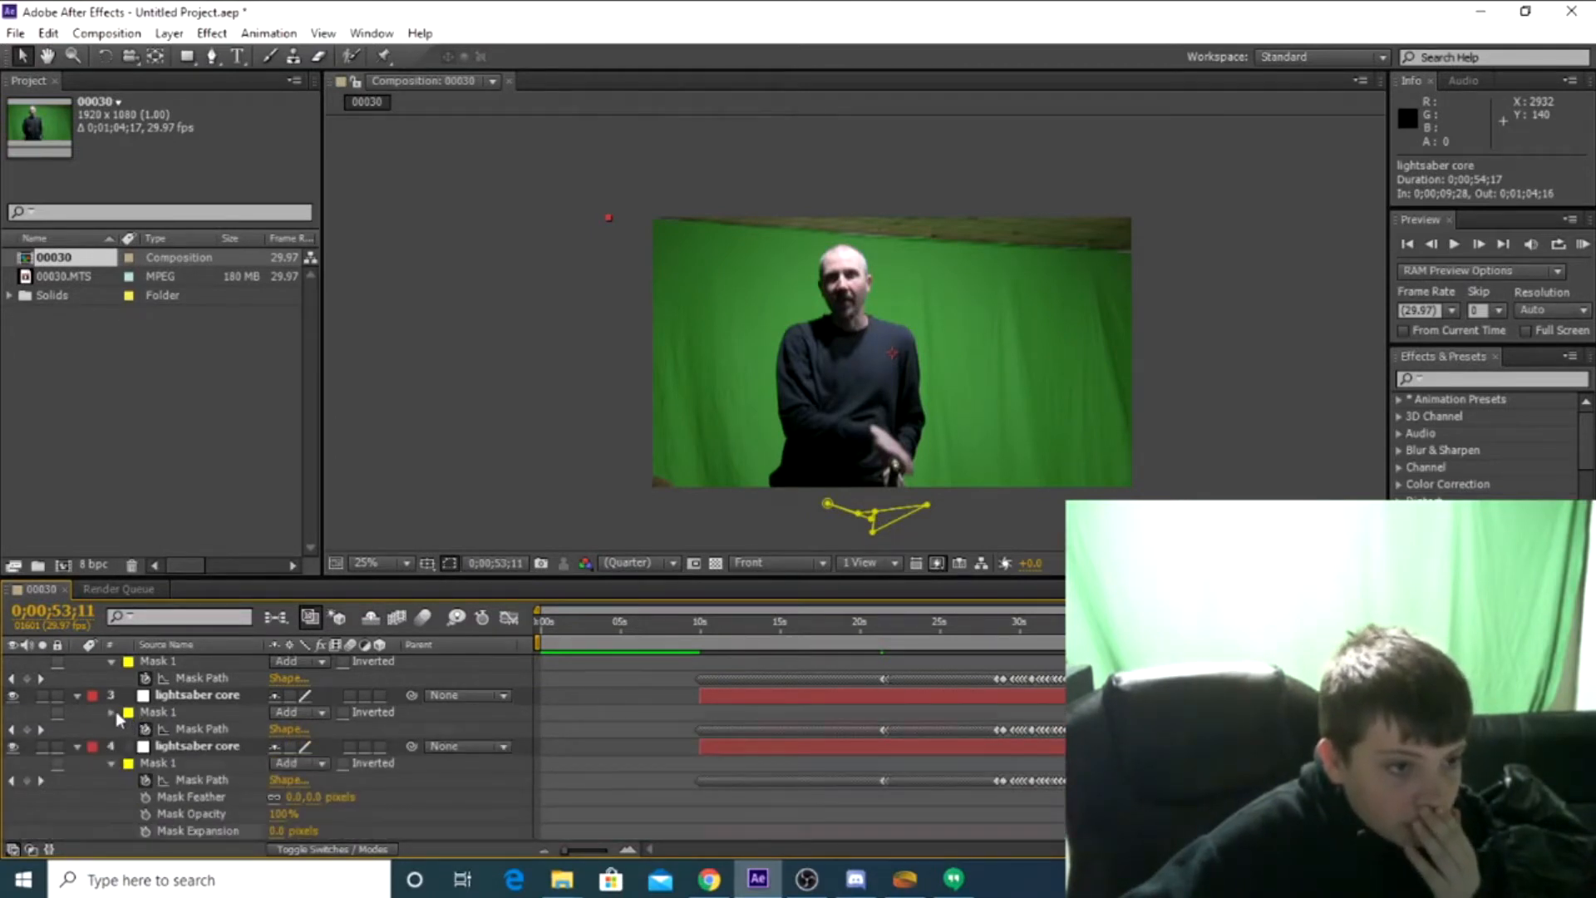
click(111, 713)
scroll(203, 766, down, 1)
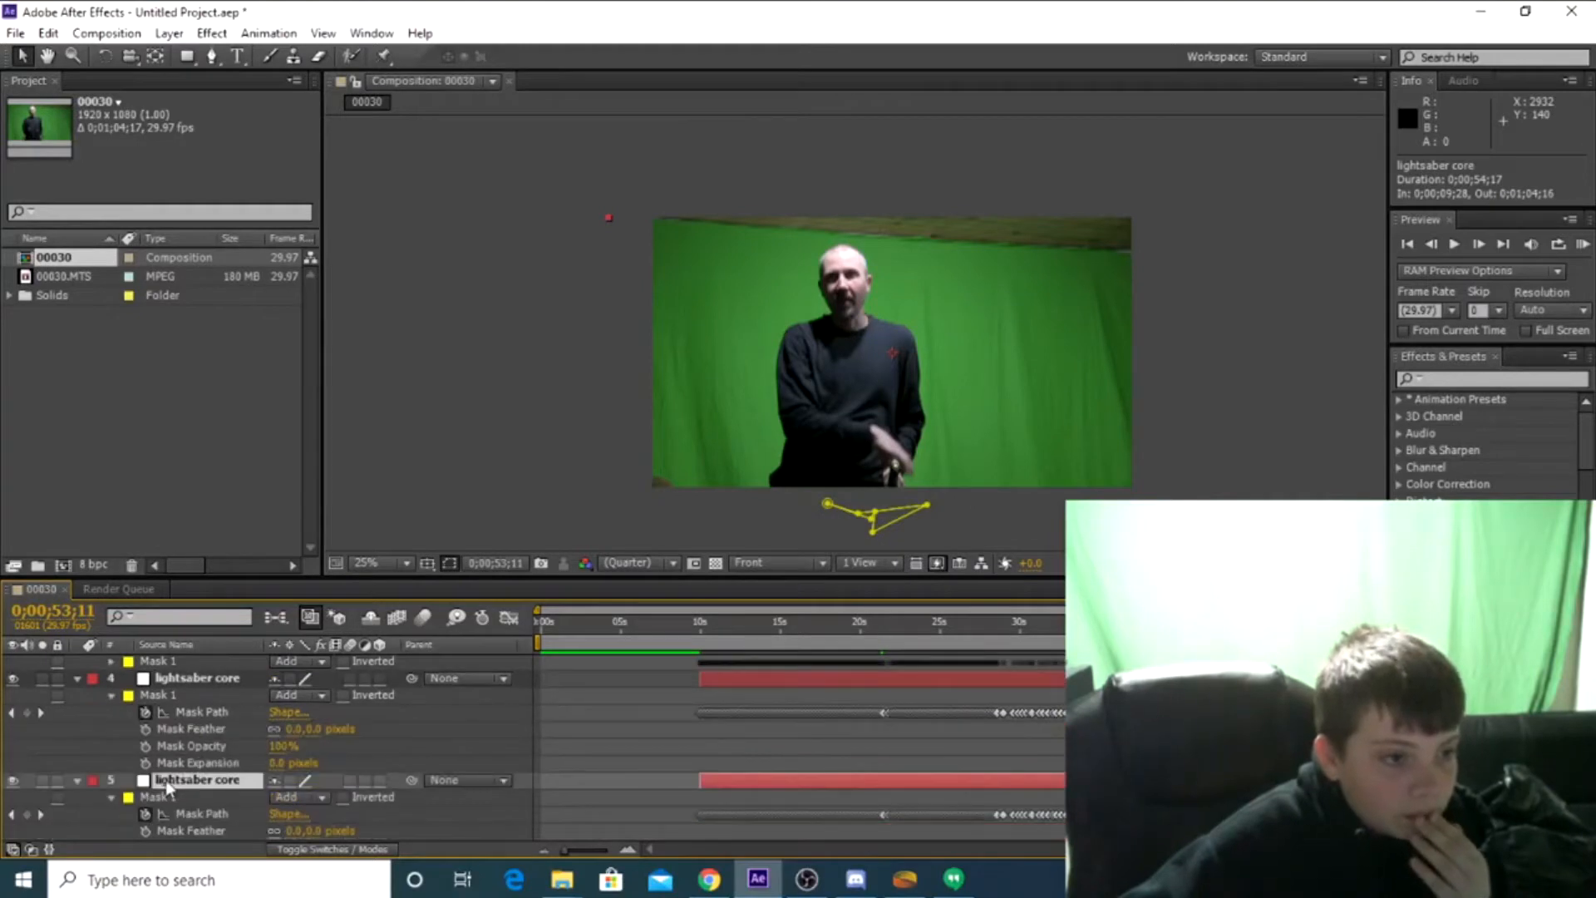
scroll(167, 785, down, 1)
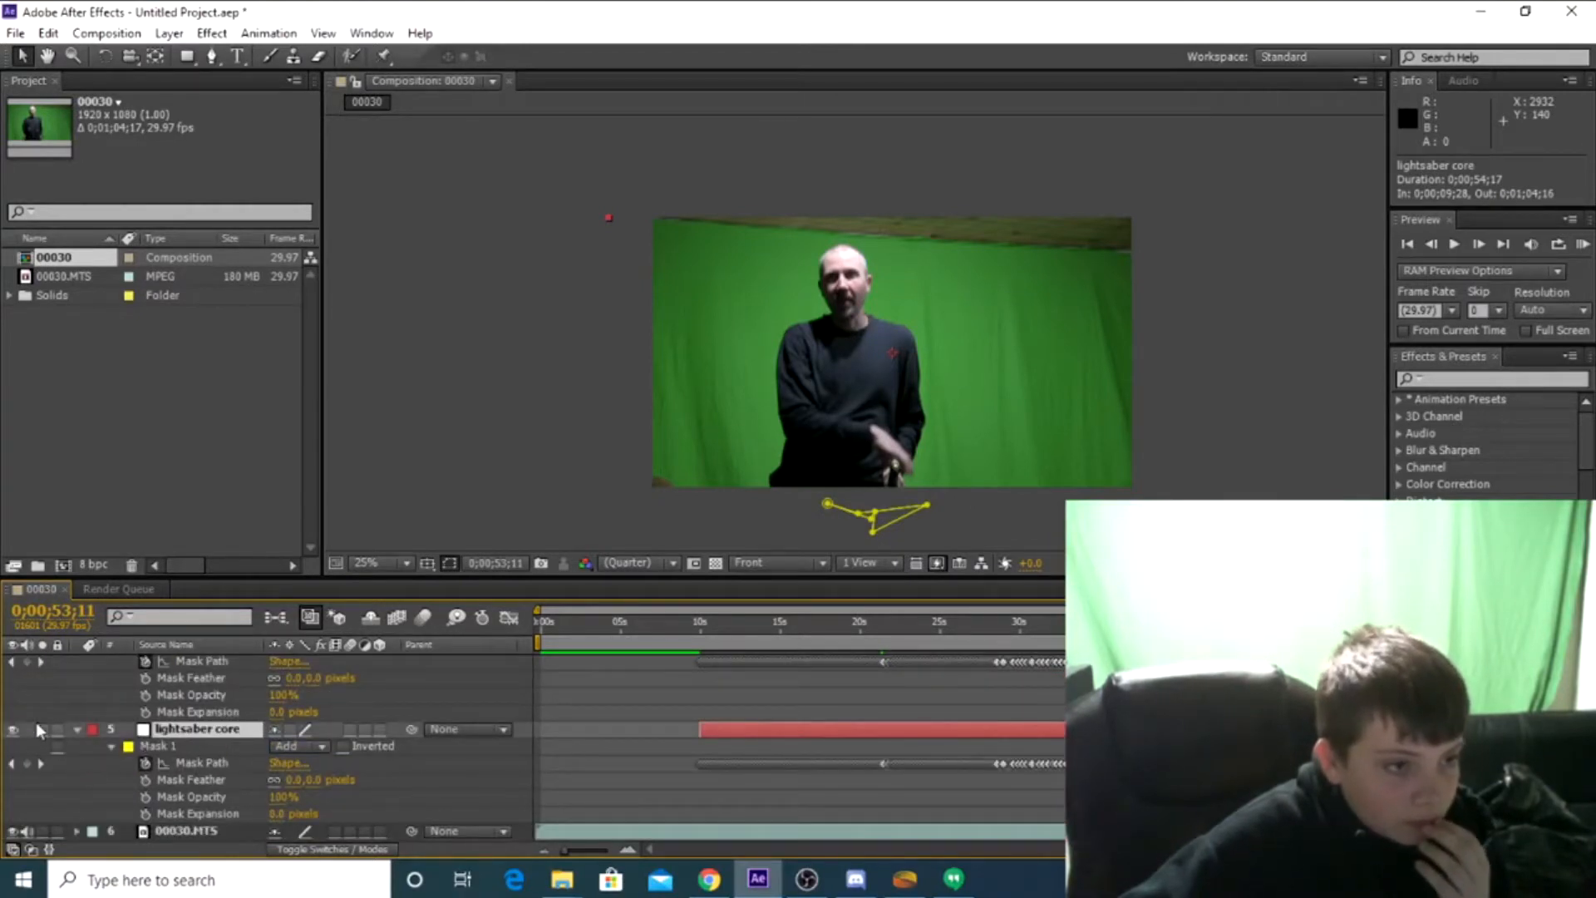
scroll(60, 772, up, 3)
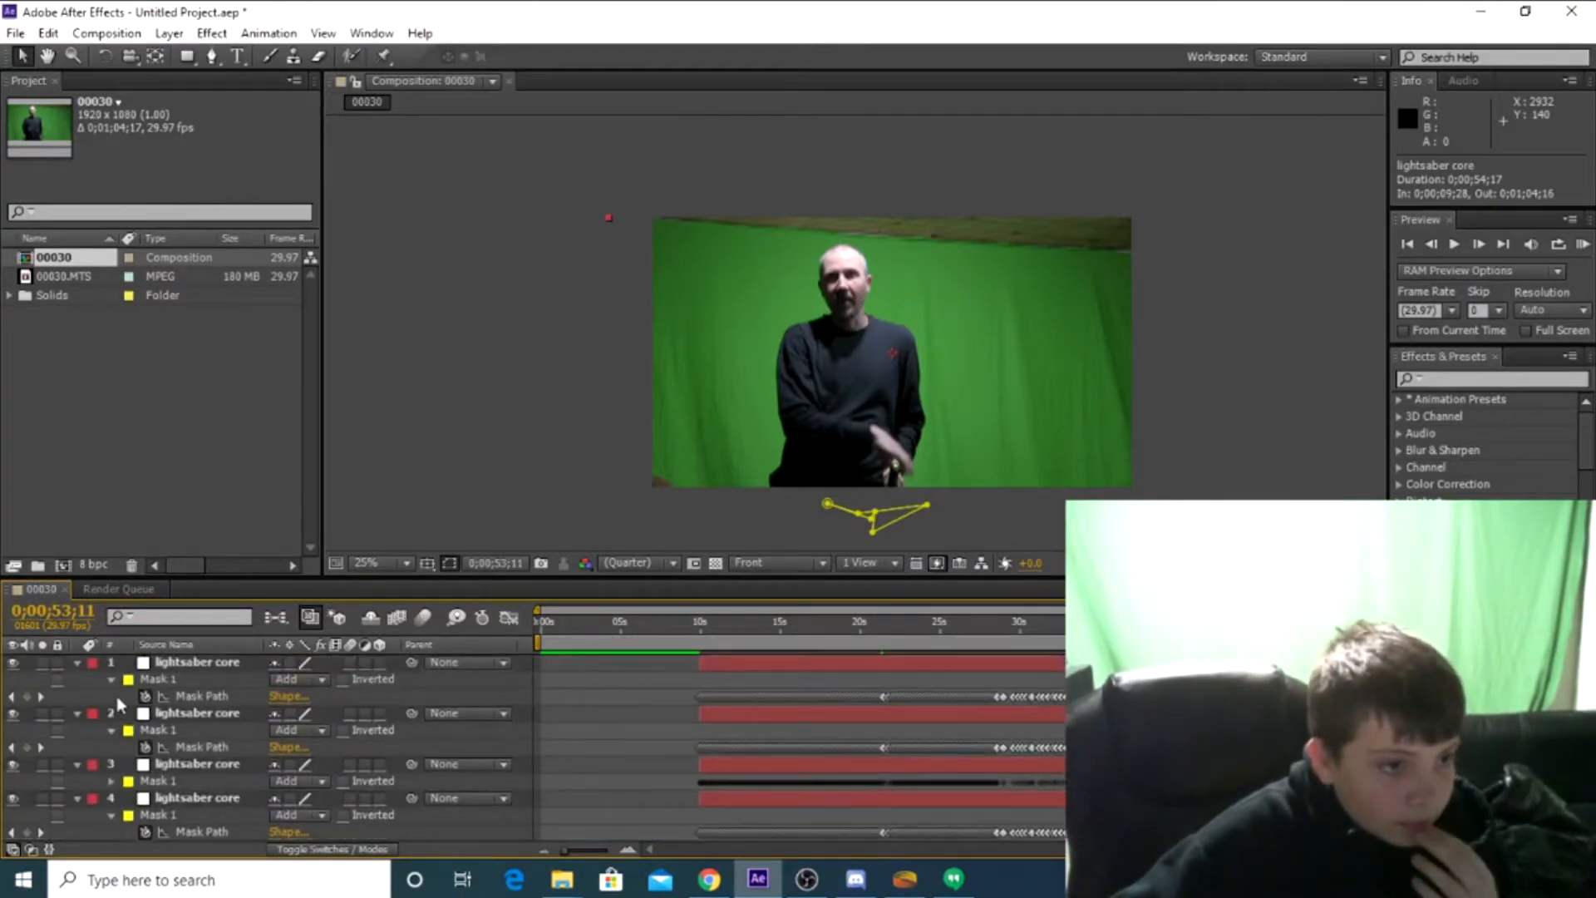
Show the feather, opacity and expansion properties of Mask 1 on lightsaber core layers 1, 2 and 3
click(111, 679)
click(110, 680)
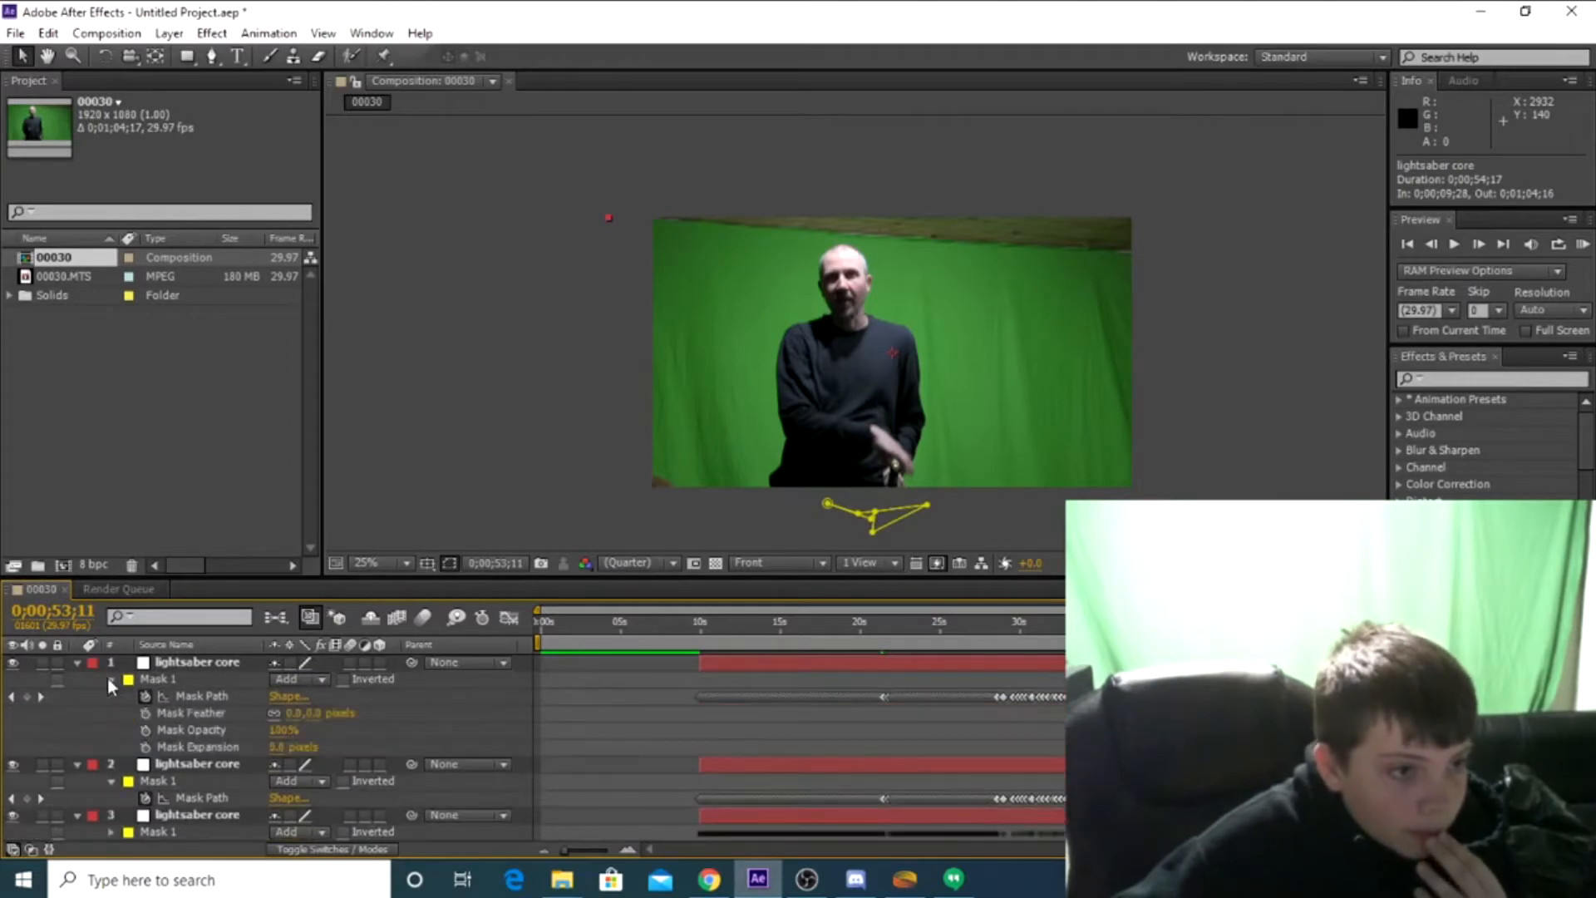
click(112, 781)
click(112, 781)
scroll(111, 780, down, 3)
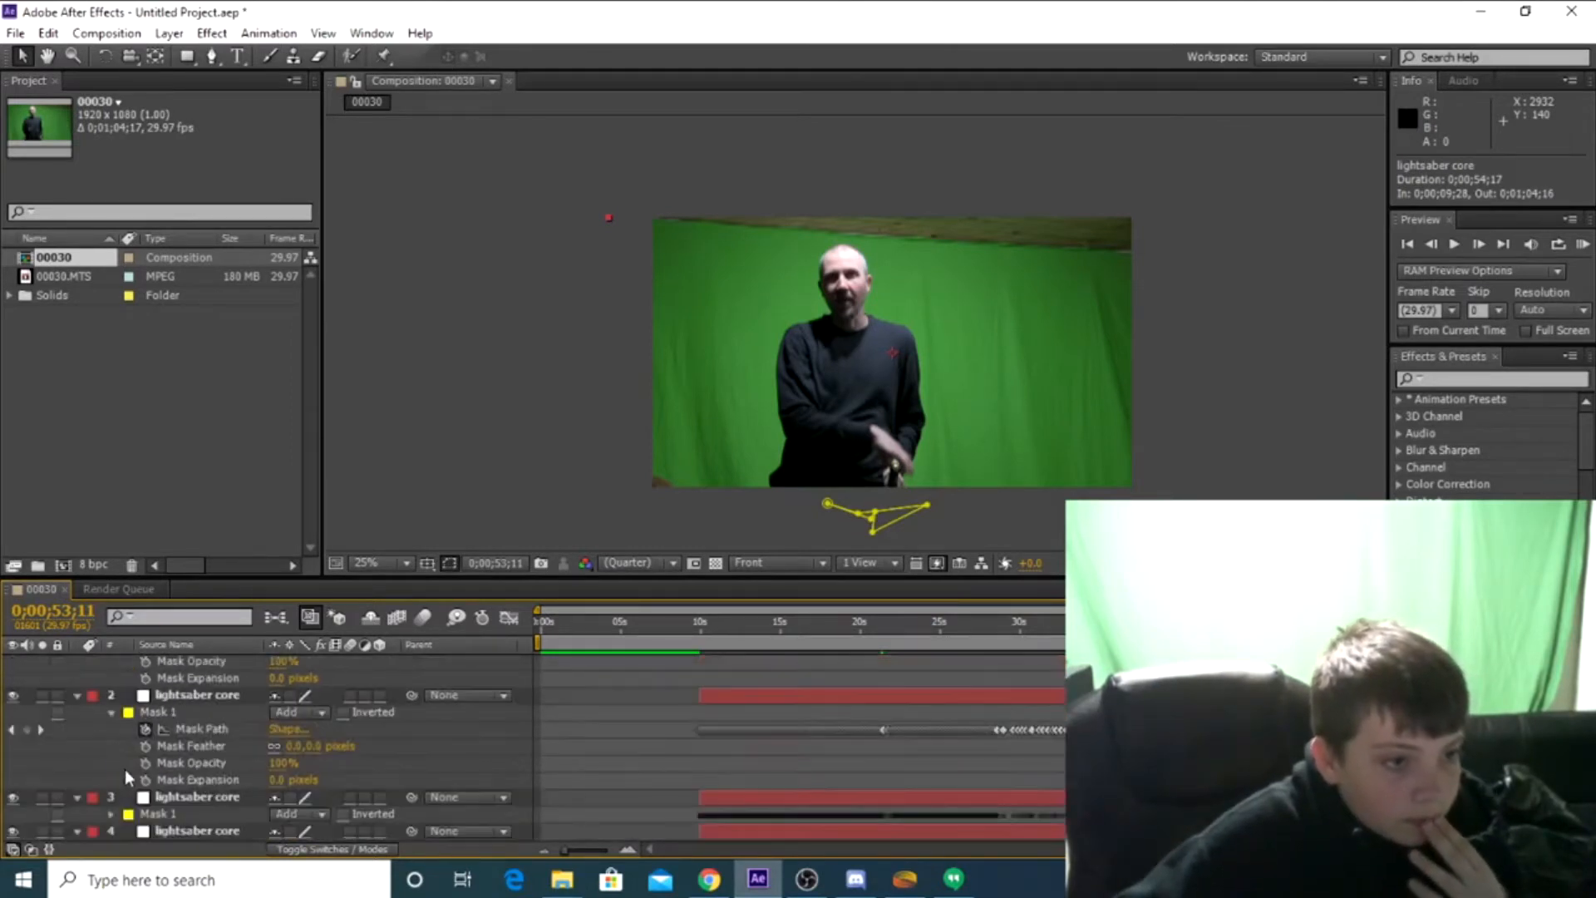
click(109, 764)
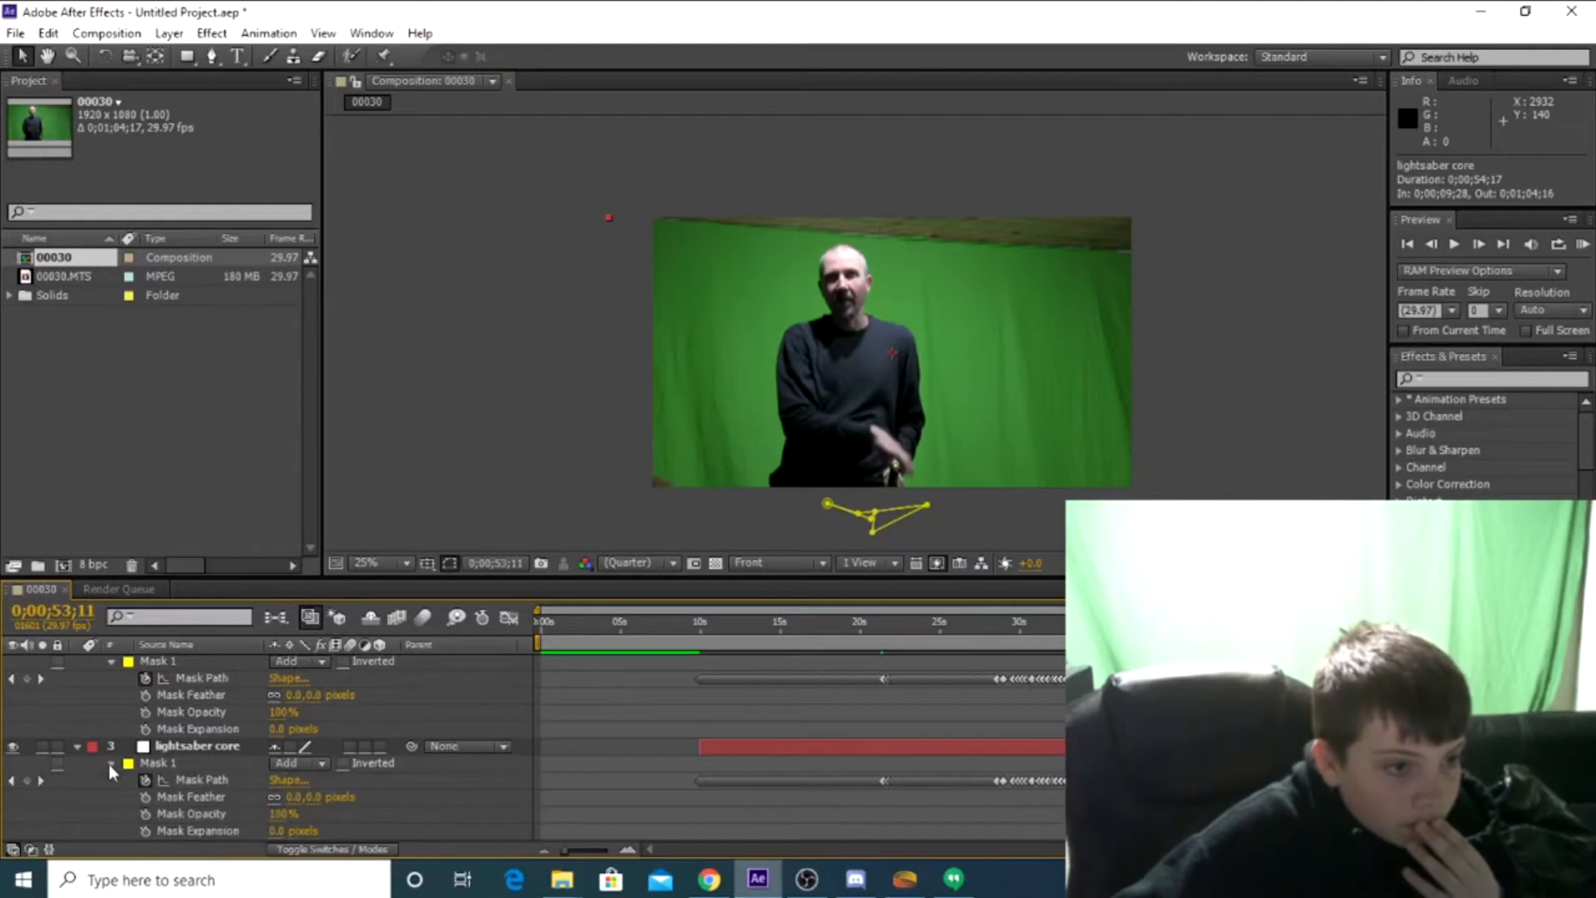
click(110, 765)
click(111, 764)
scroll(155, 758, down, 3)
scroll(154, 758, down, 3)
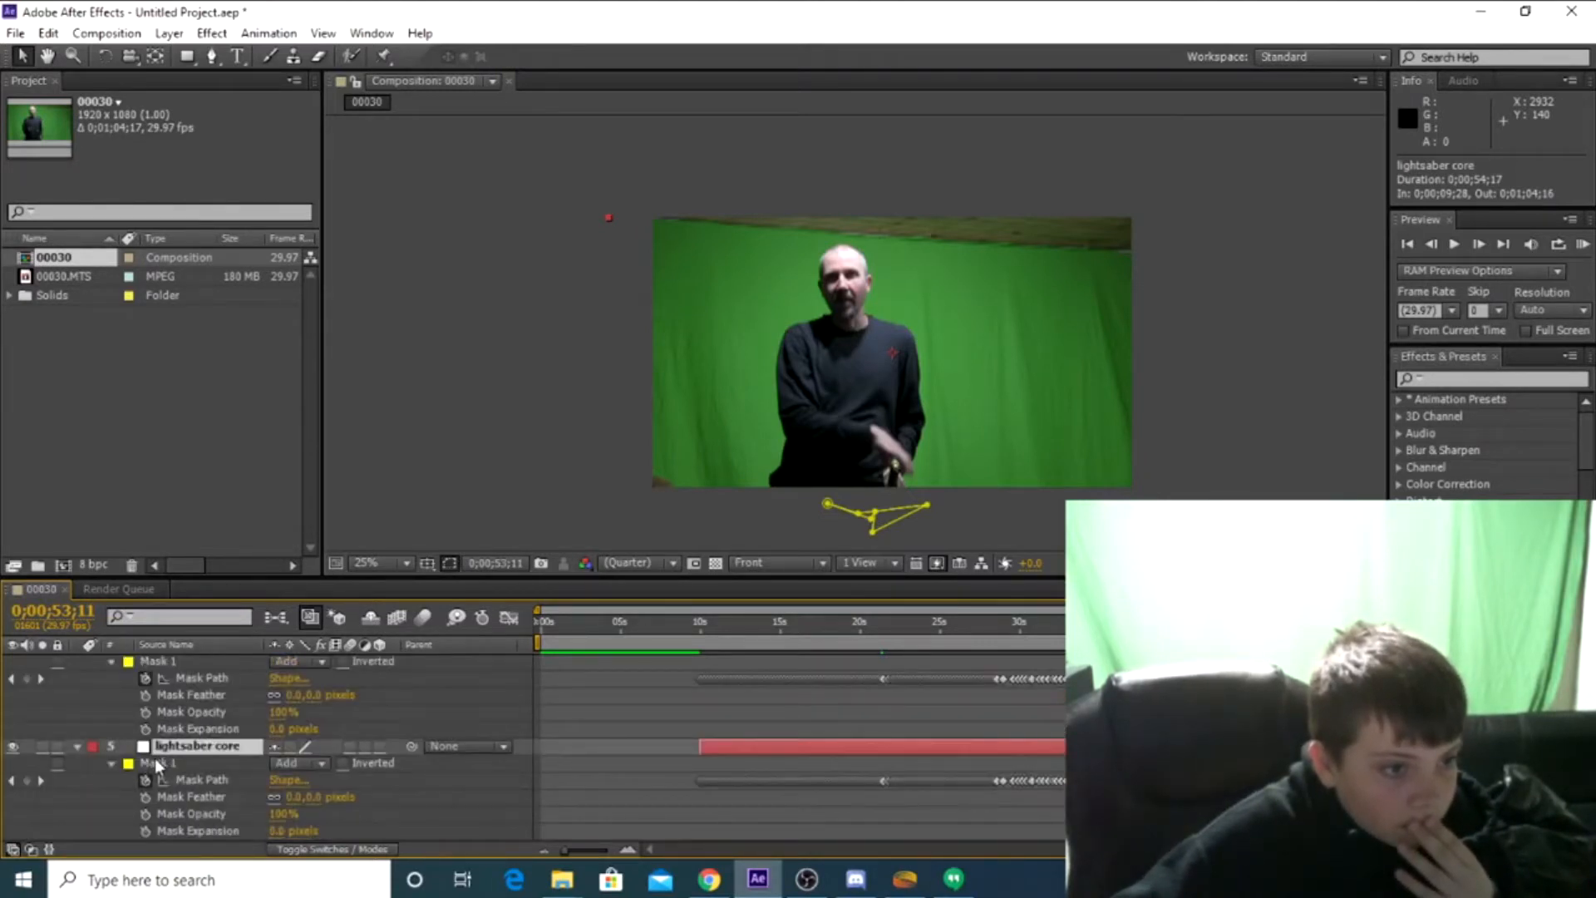
Move the current time to 0;00;47;08 and set Mask 1's feather to 3 pixels on lightsaber core layer 1
scroll(163, 774, up, 6)
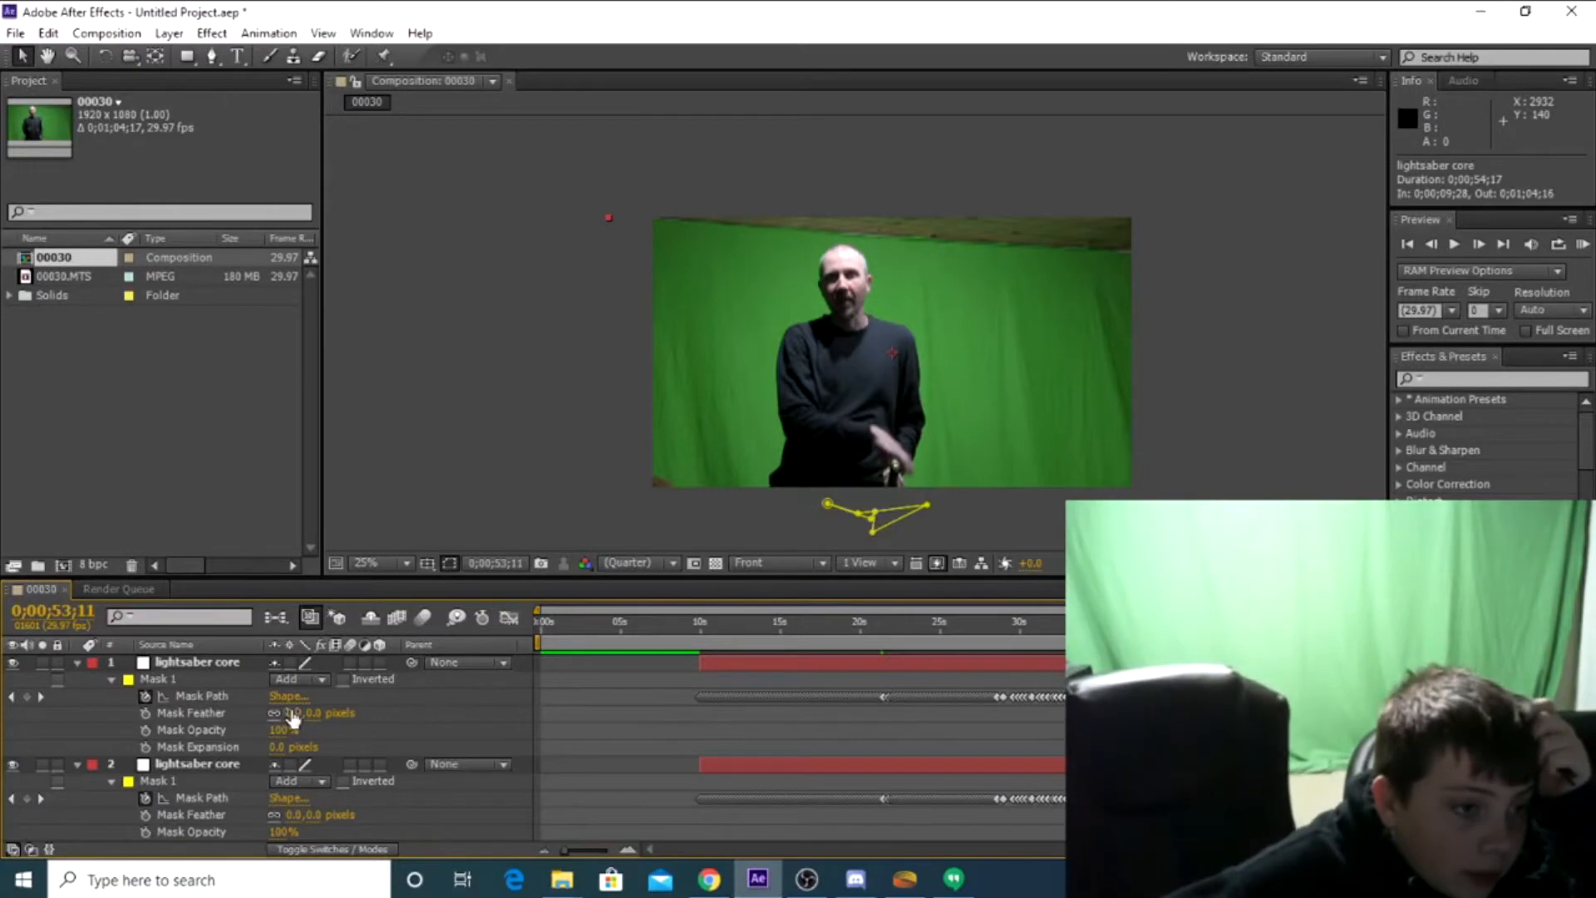
drag(296, 715, 226, 716)
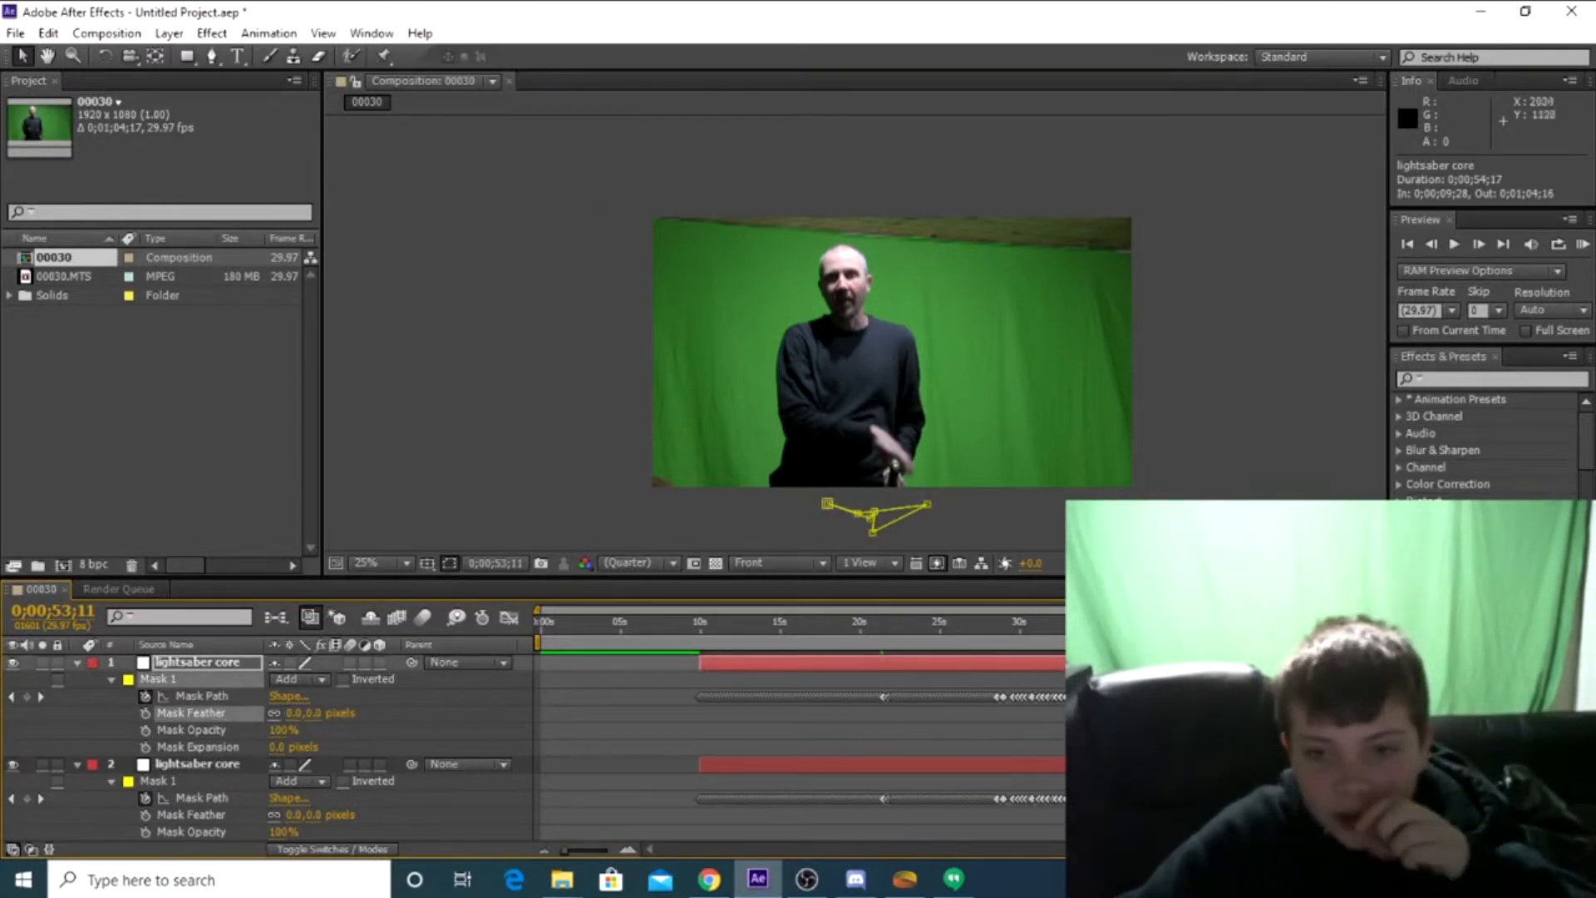
scroll(755, 720, down, 8)
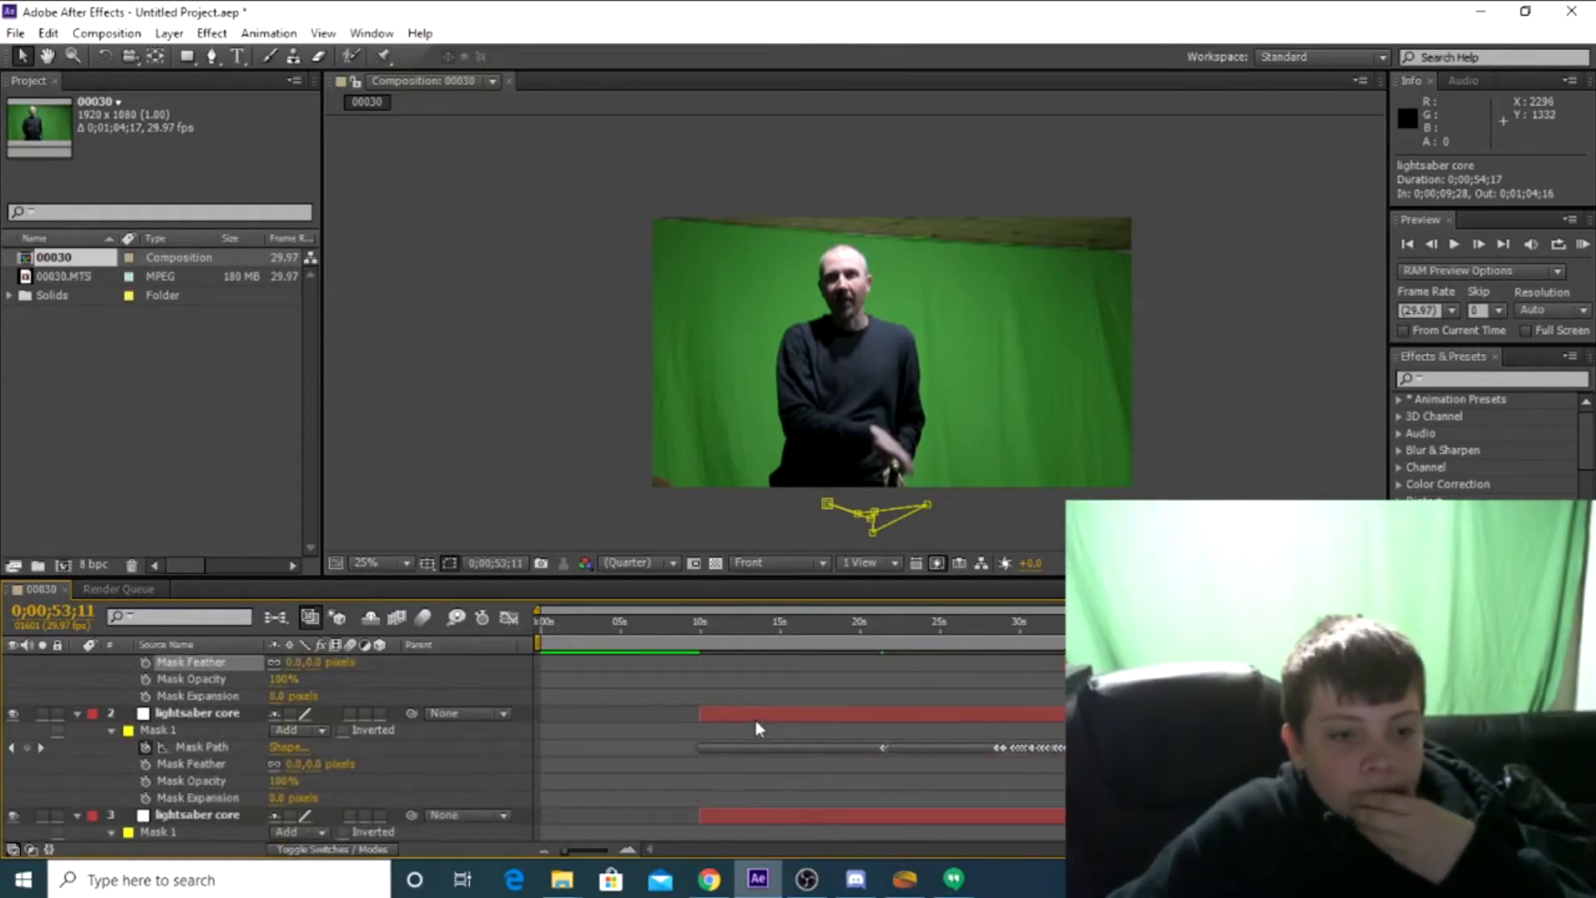
key(ctrl+d)
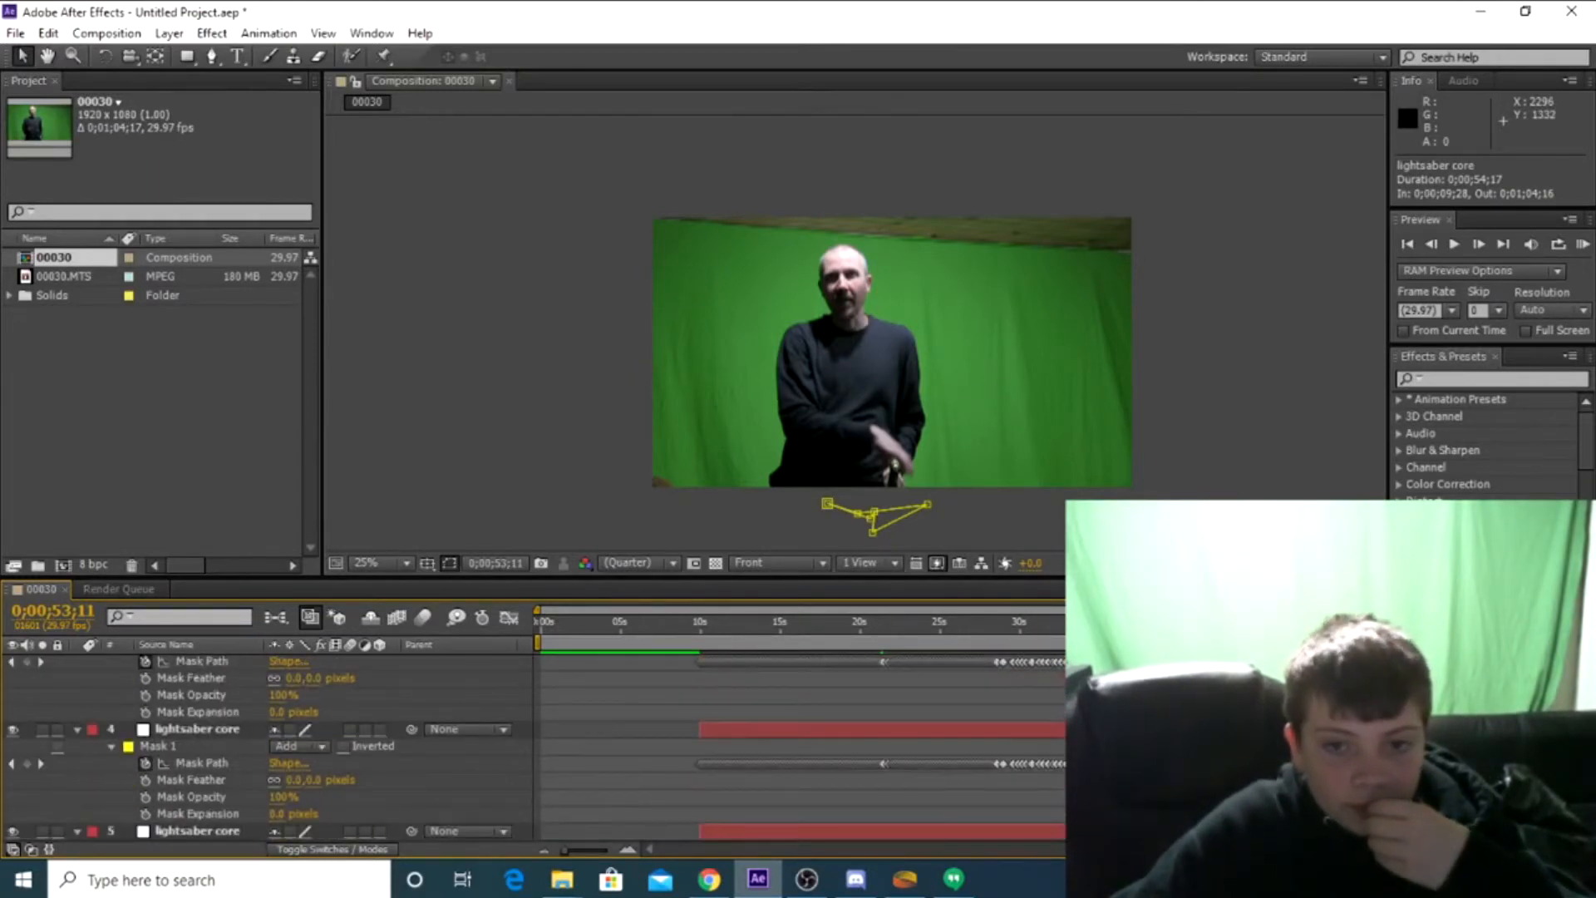
drag(1391, 621, 1296, 621)
scroll(245, 707, up, 5)
click(196, 717)
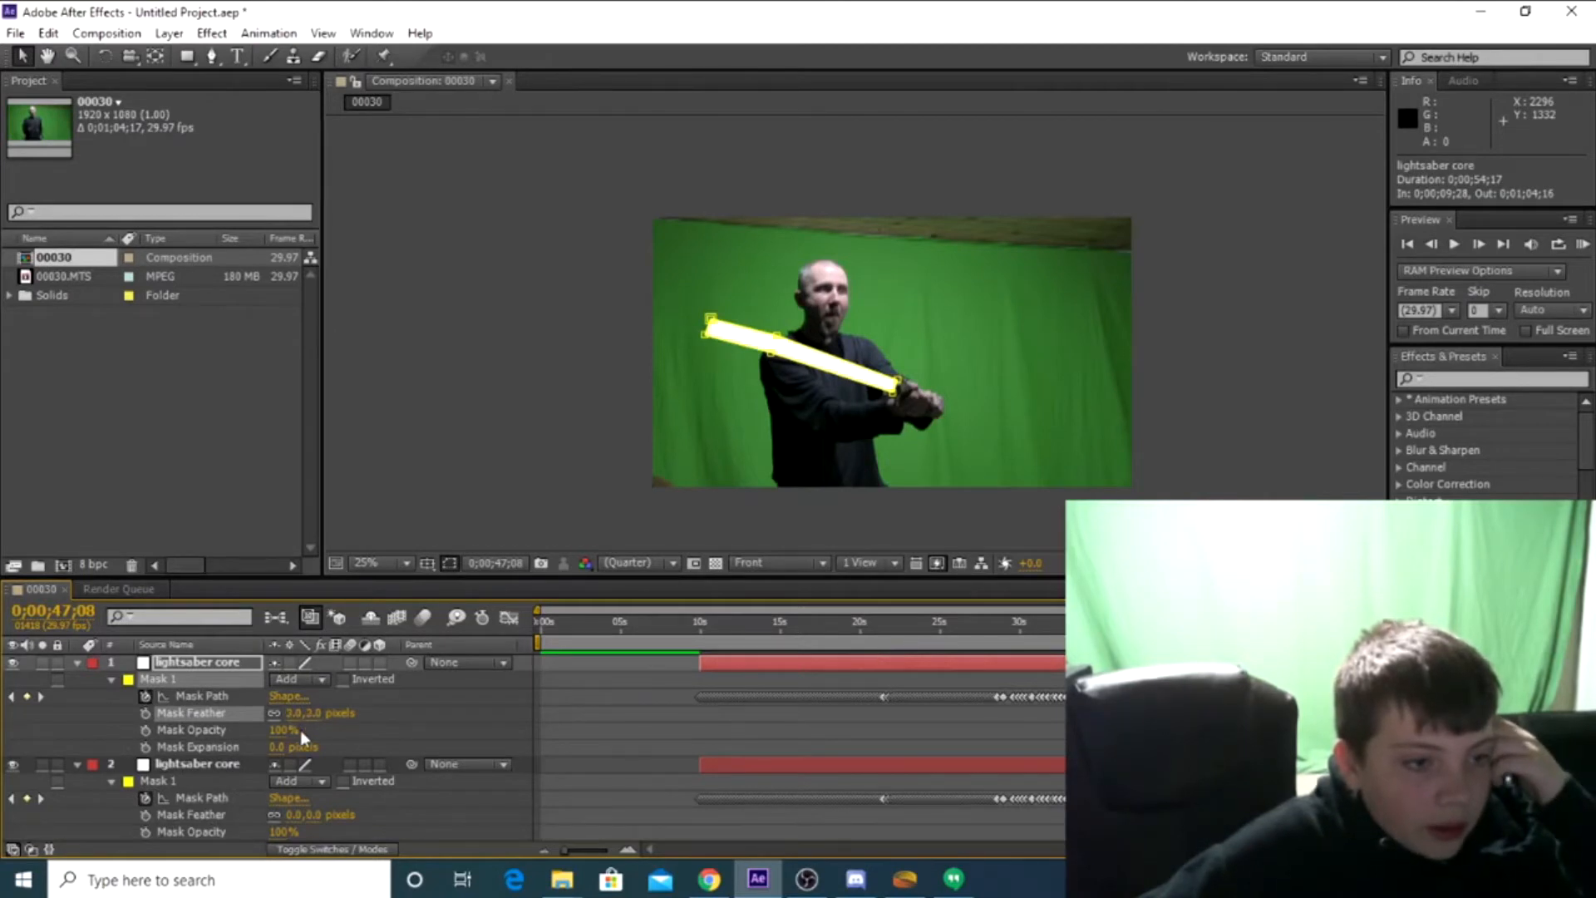
Set Mask 1's feather to 6 pixels on lightsaber core layer 2 and 22 pixels on layer 3
drag(294, 815, 311, 825)
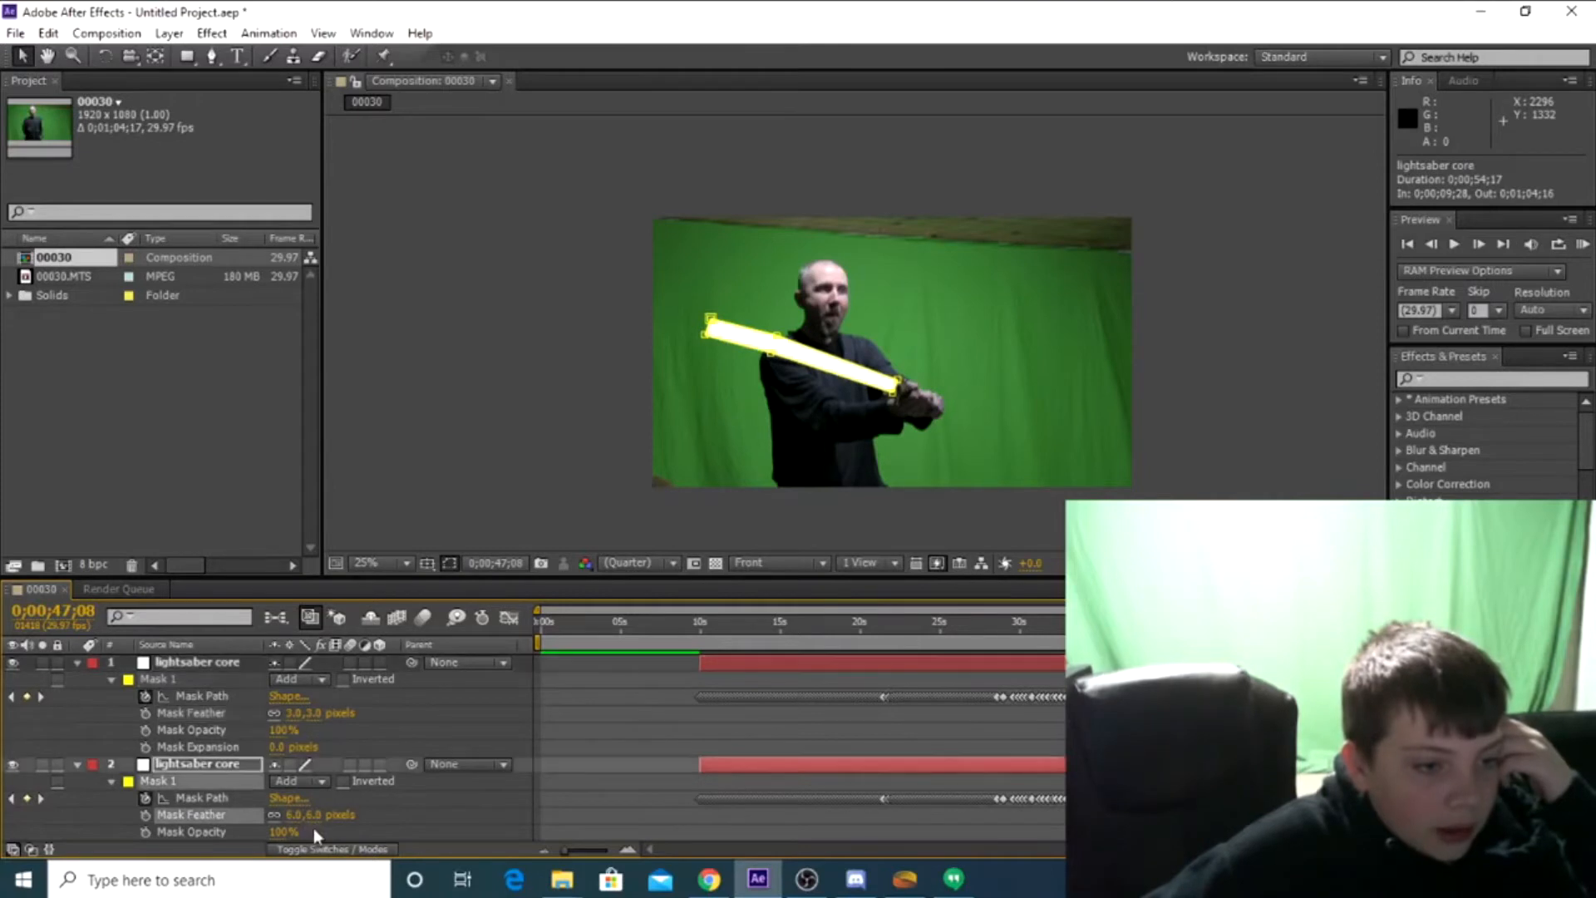
scroll(274, 811, down, 2)
scroll(277, 815, down, 2)
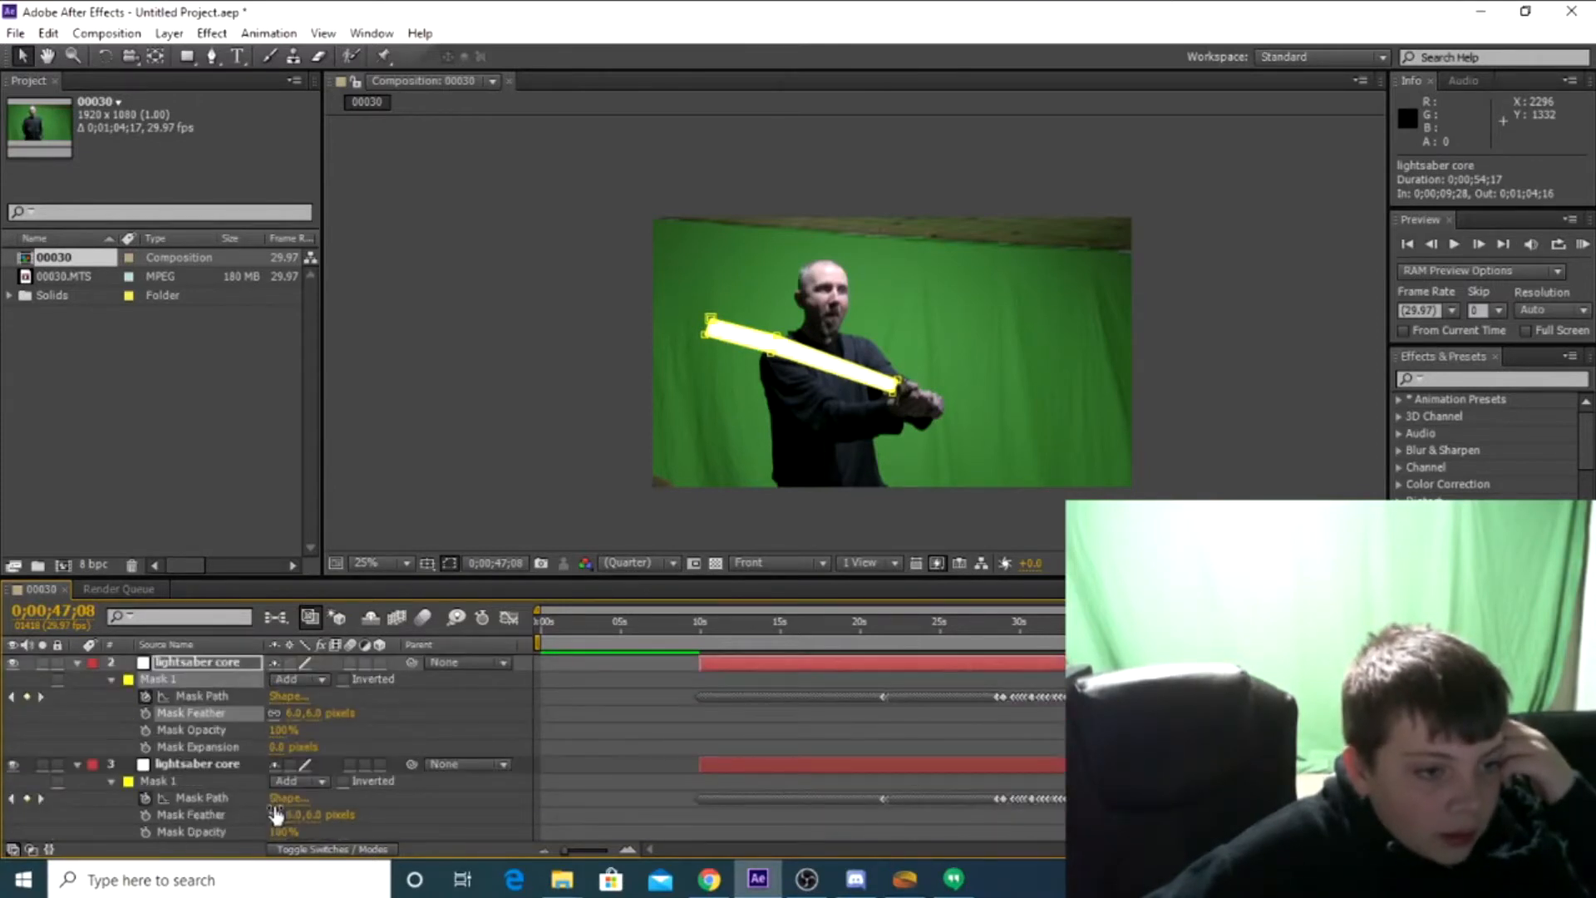
drag(295, 819, 322, 826)
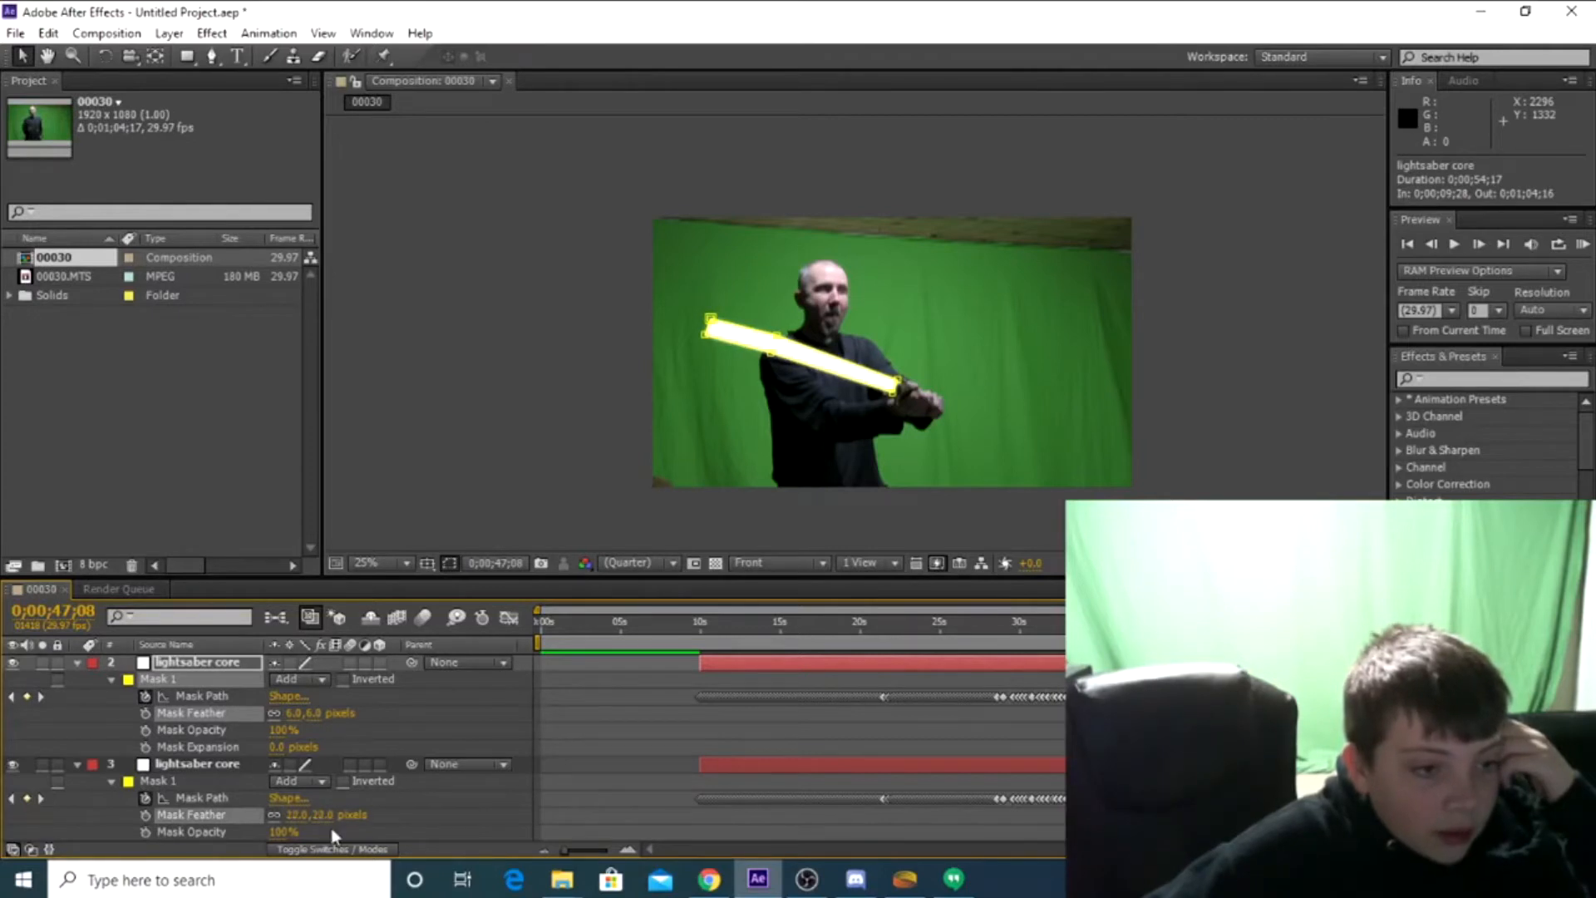
click(281, 813)
scroll(277, 810, down, 4)
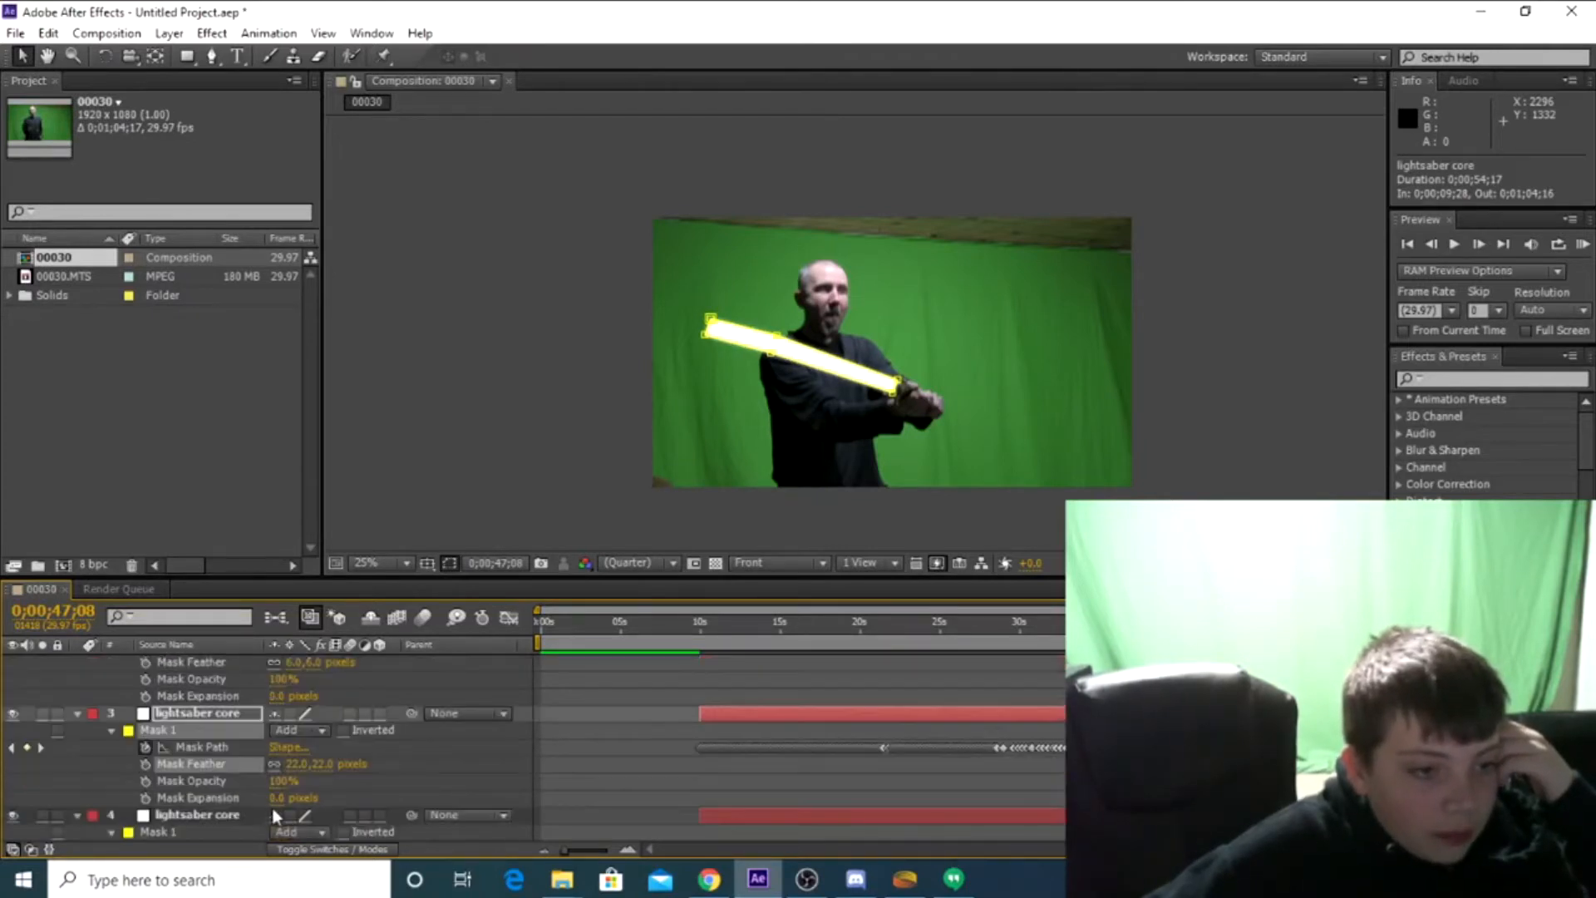
Set Mask 1's feather to 61 pixels on lightsaber core layer 4 and 120 pixels on layer 5
drag(295, 815, 340, 817)
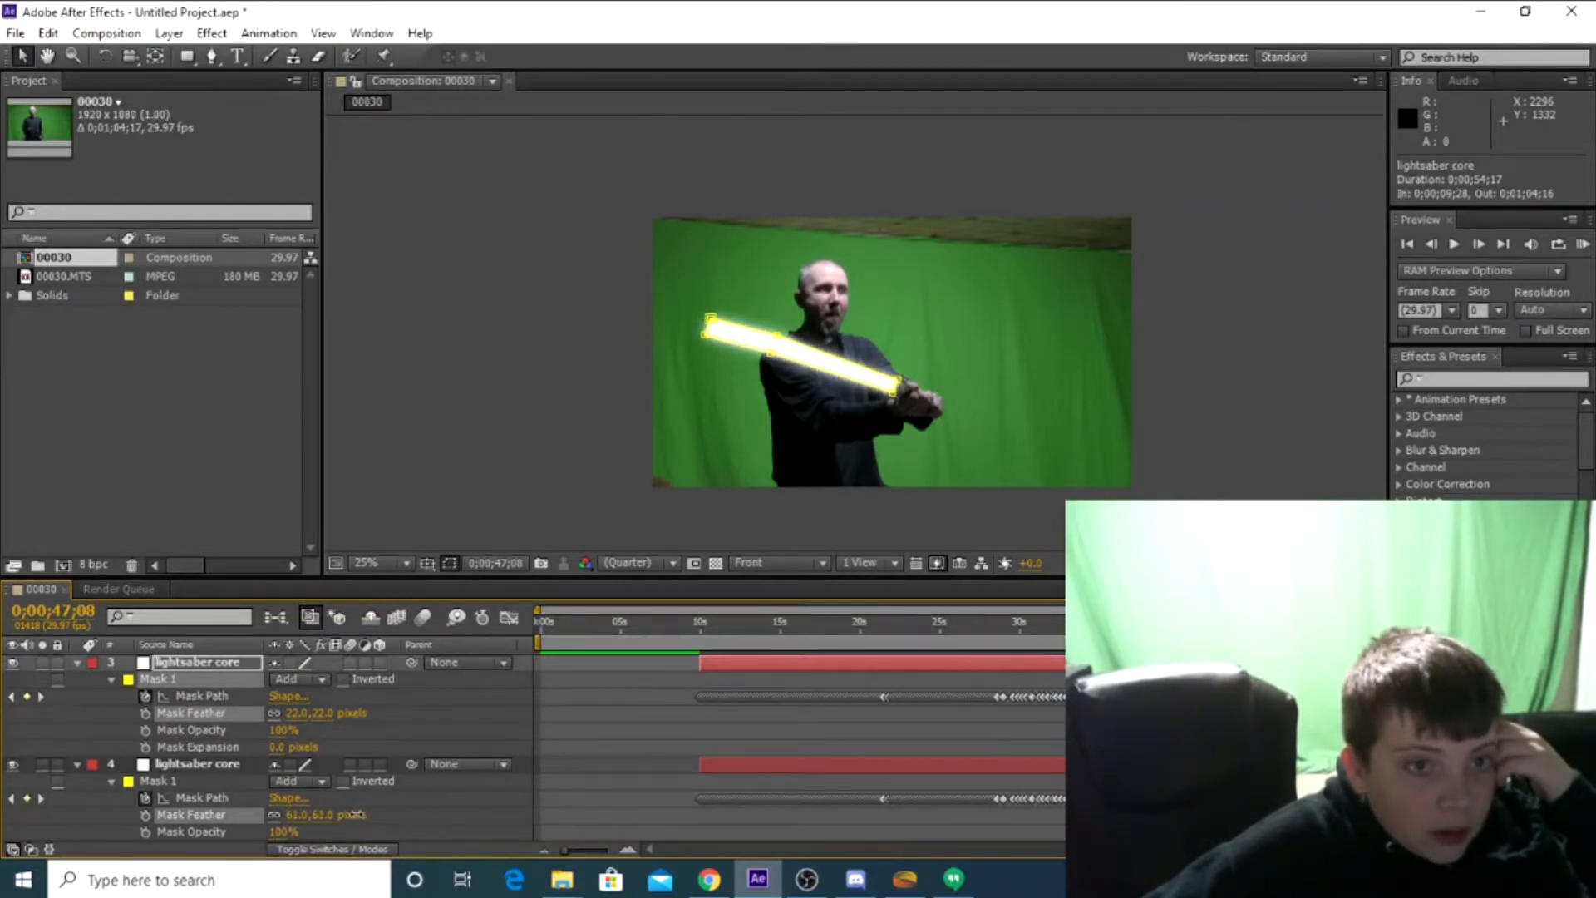
scroll(356, 800, down, 5)
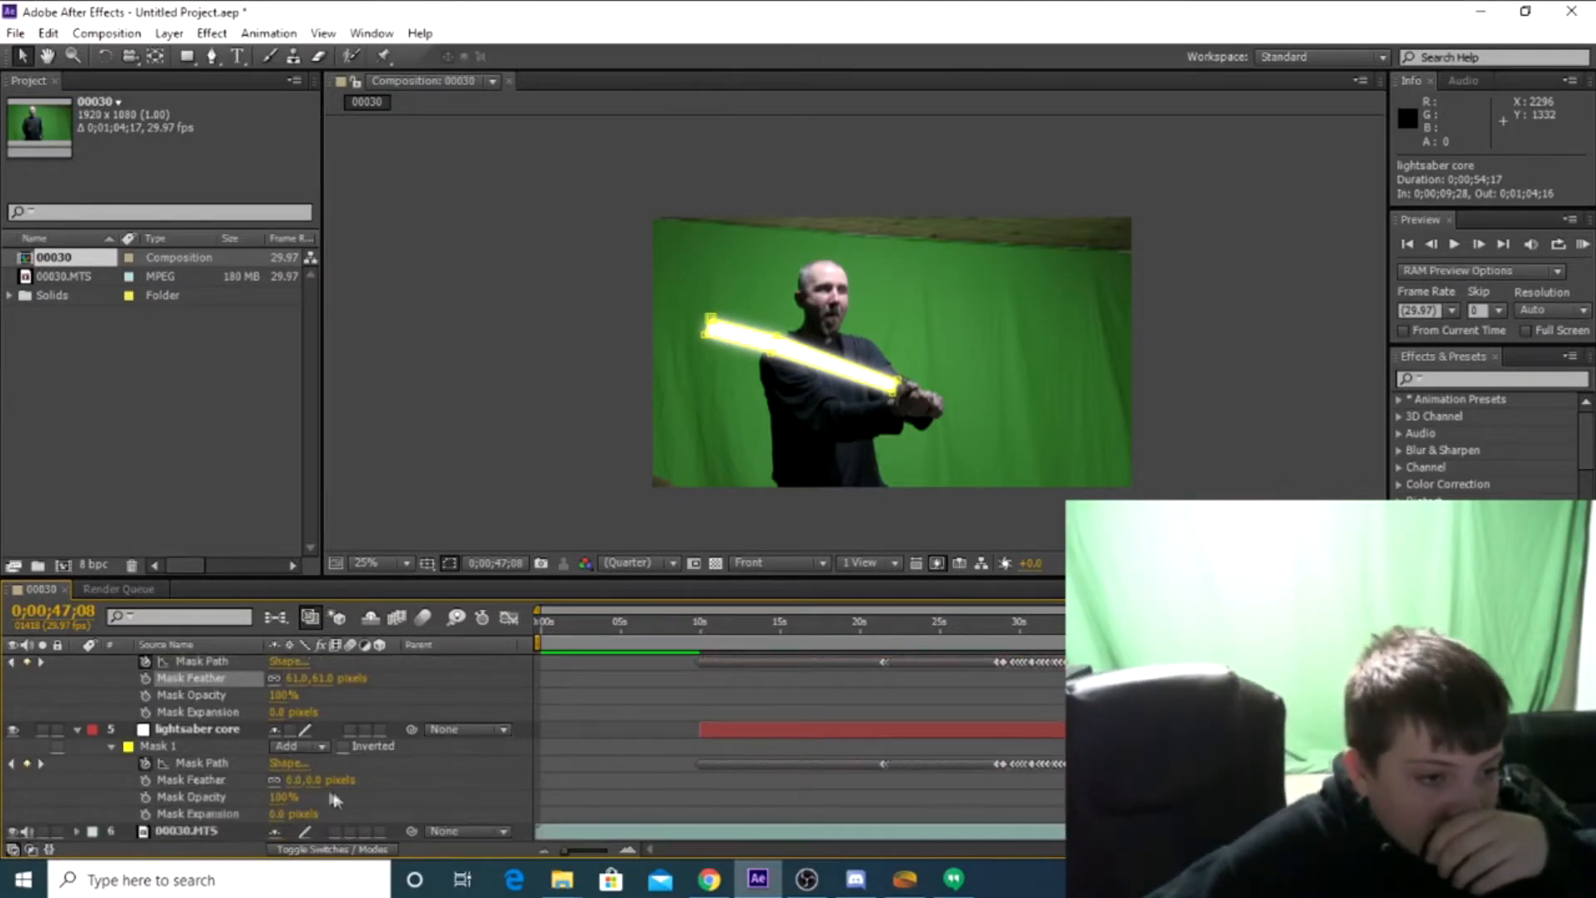
drag(294, 780, 419, 780)
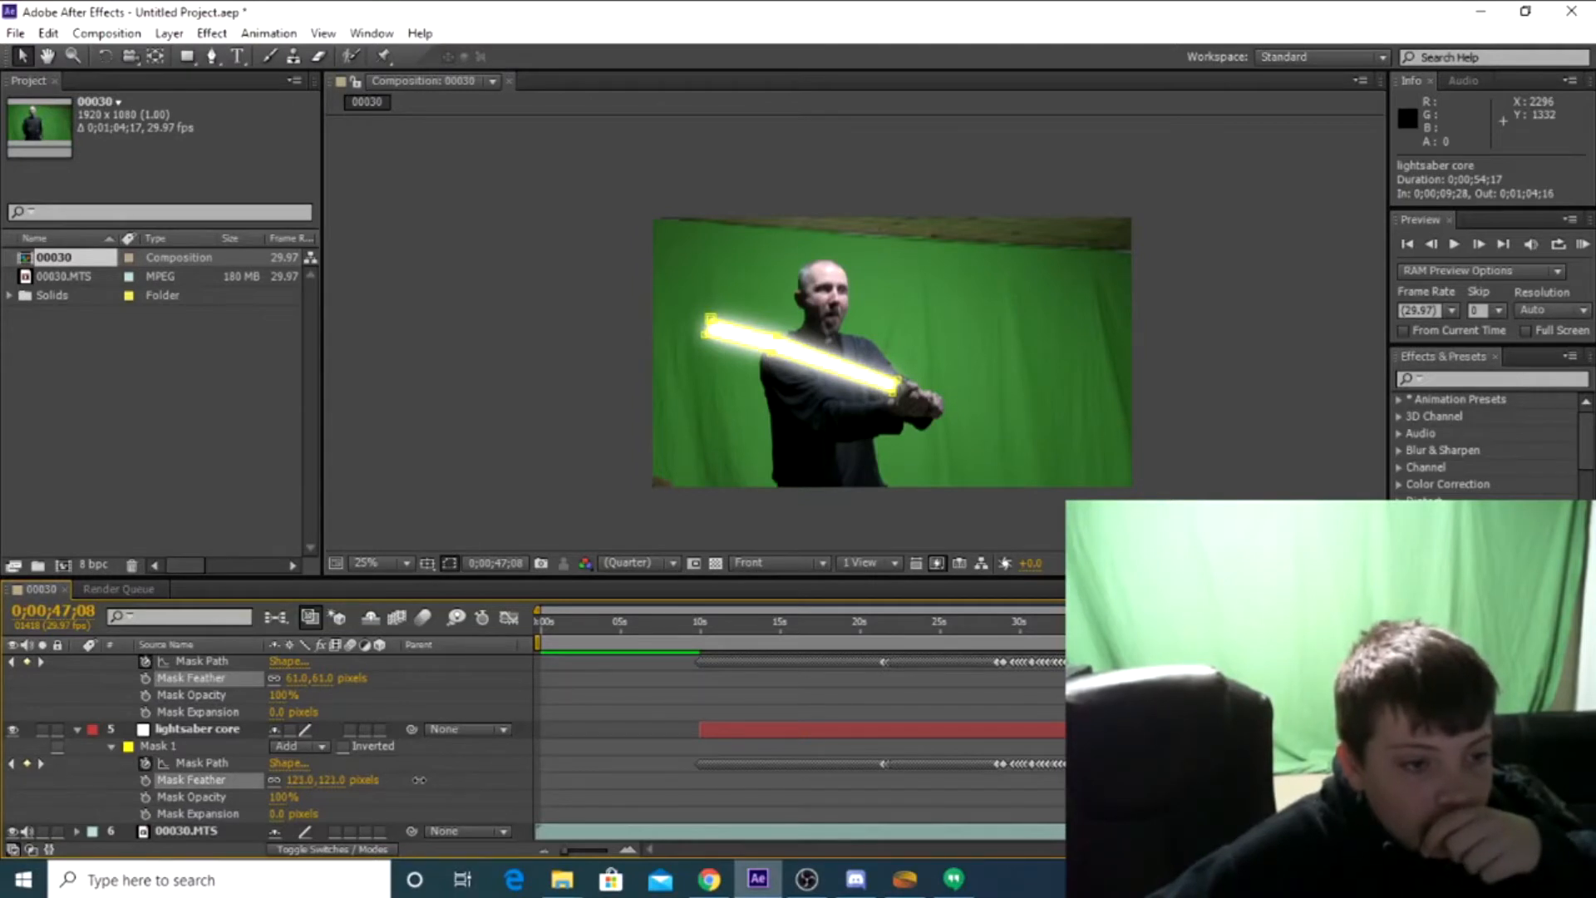
key(Return)
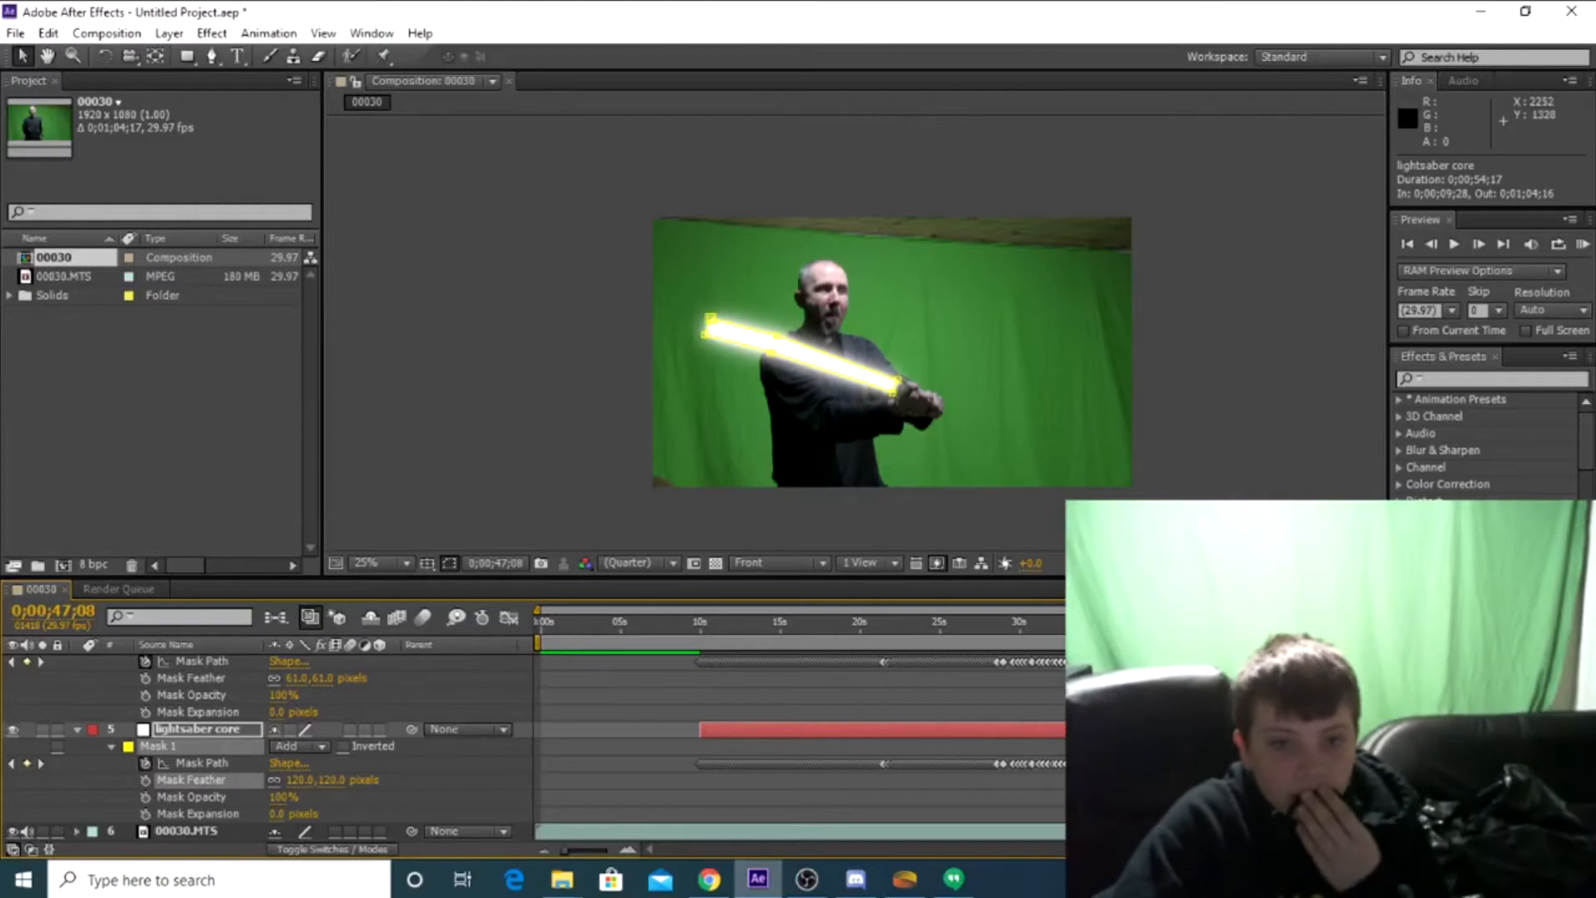
click(1214, 832)
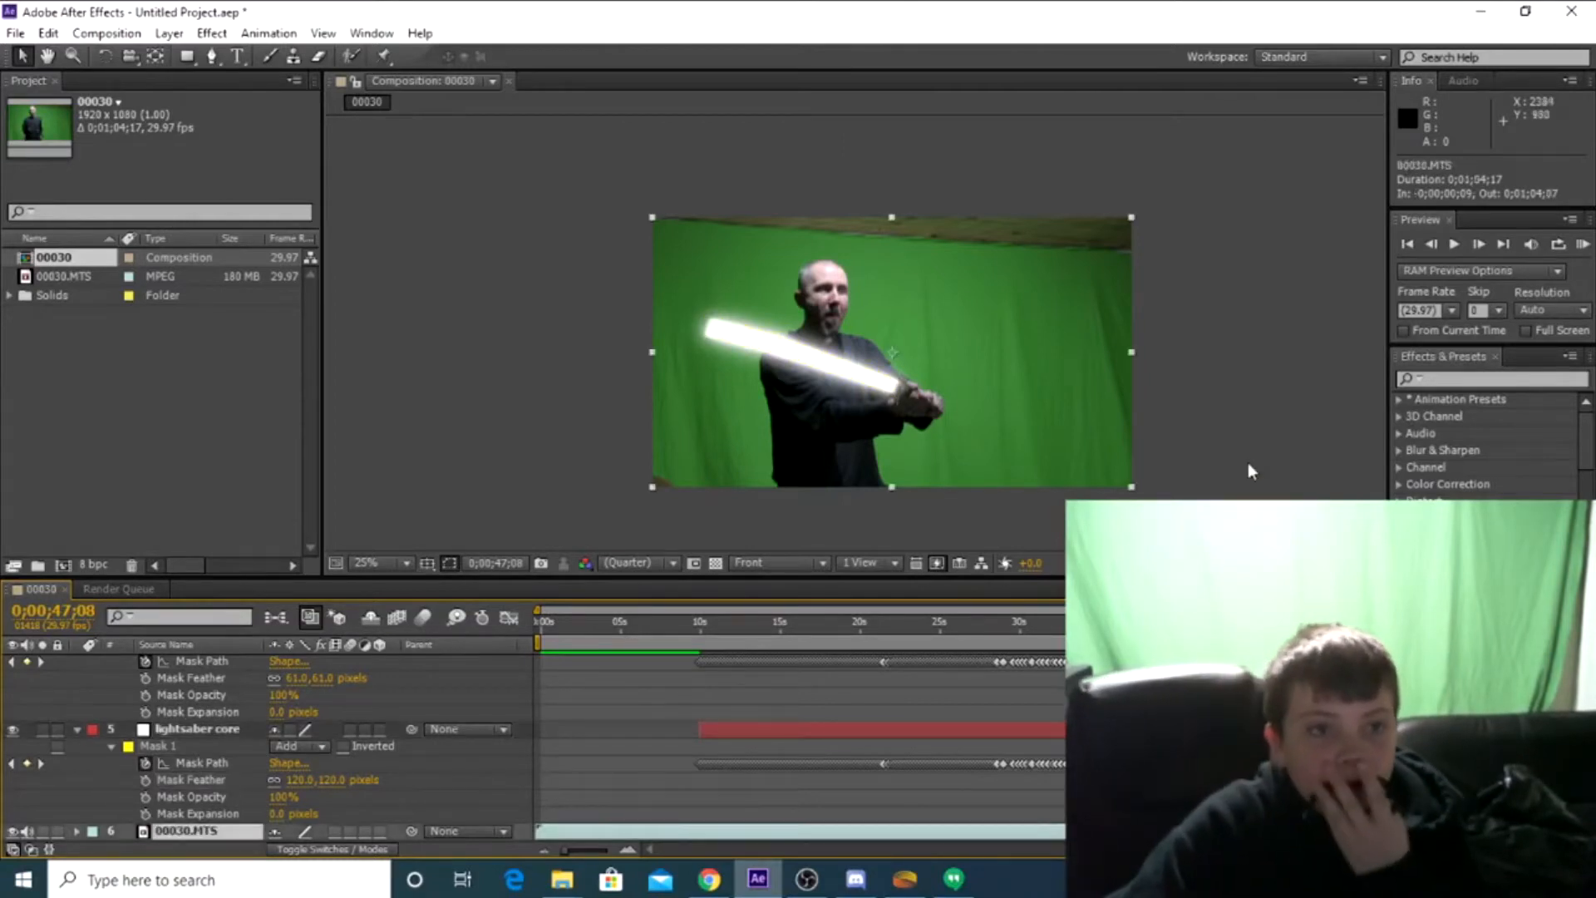
Collapse the Mask 1 properties on all five lightsaber core layers
scroll(185, 694, up, 10)
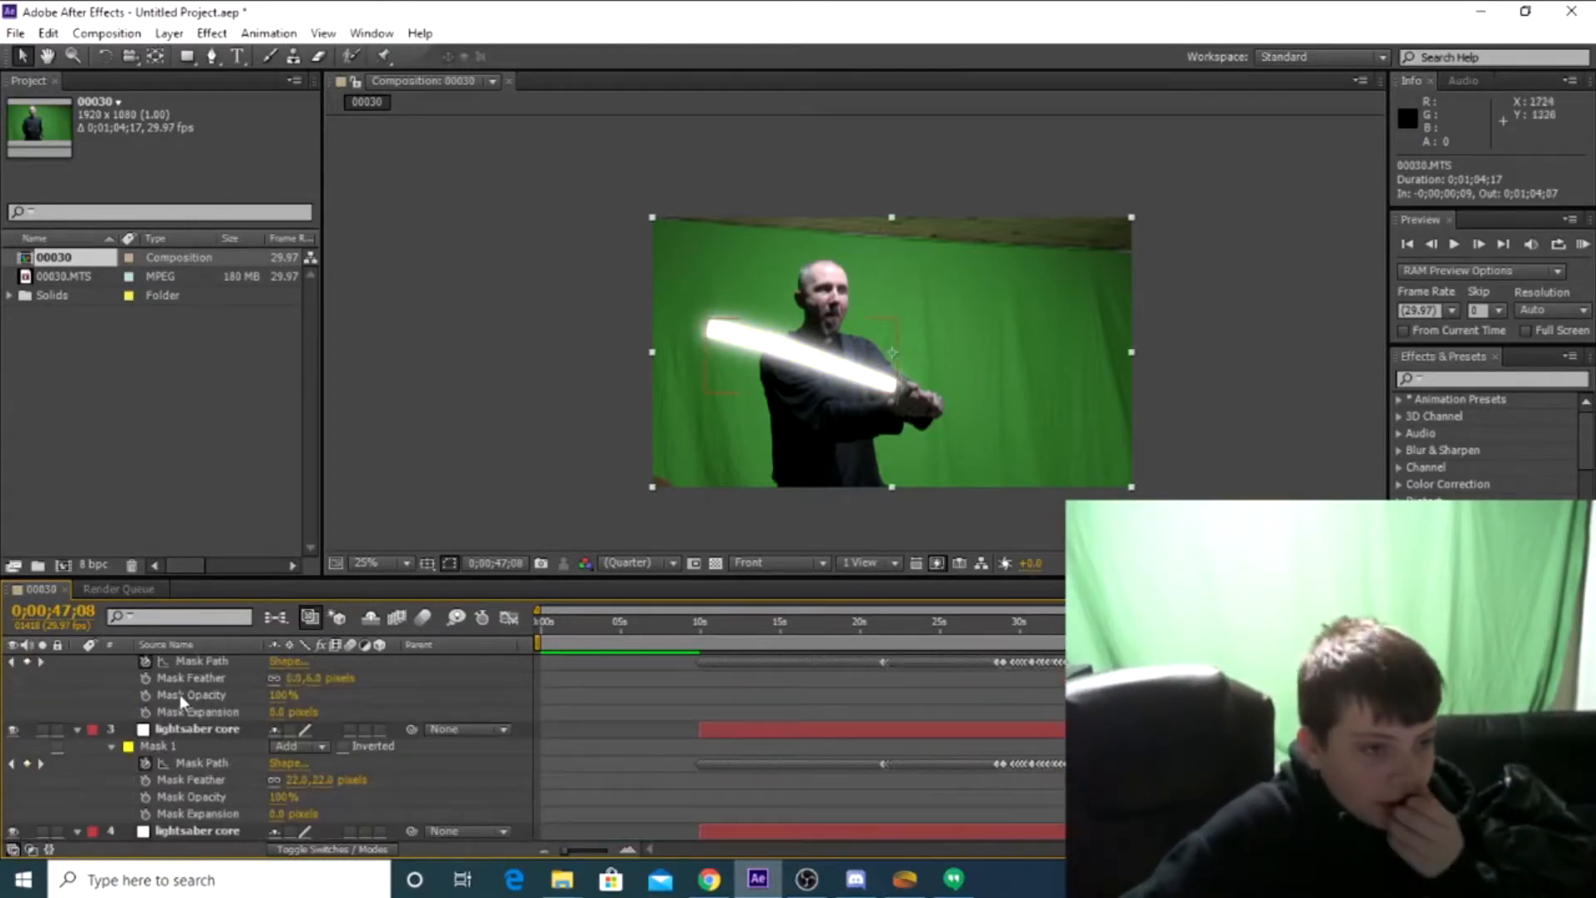
click(111, 679)
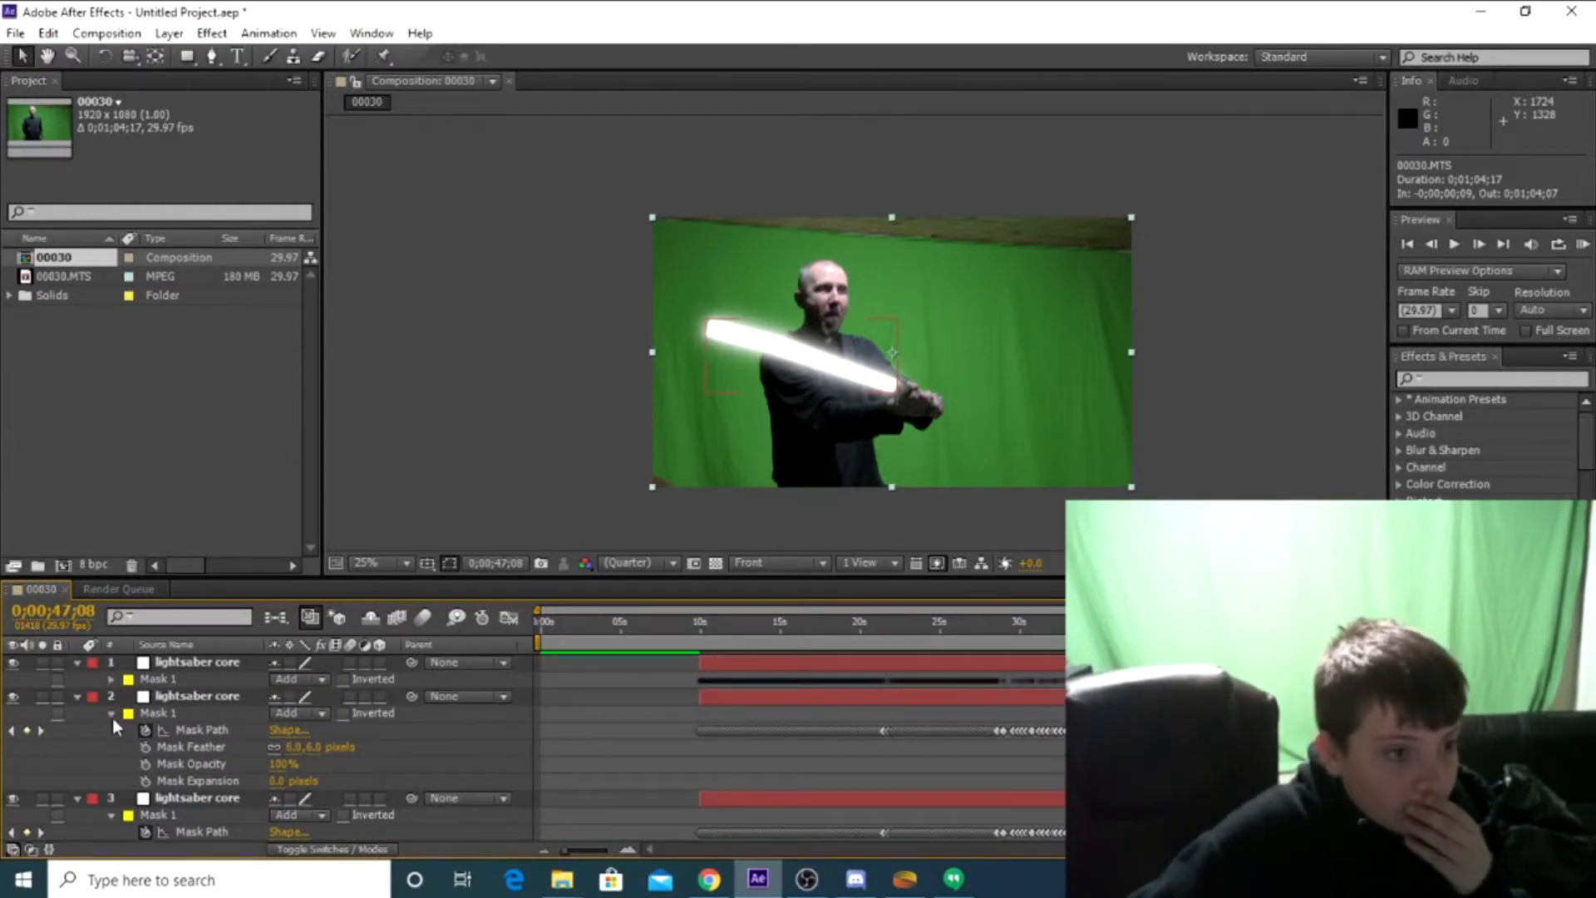
click(111, 713)
click(112, 747)
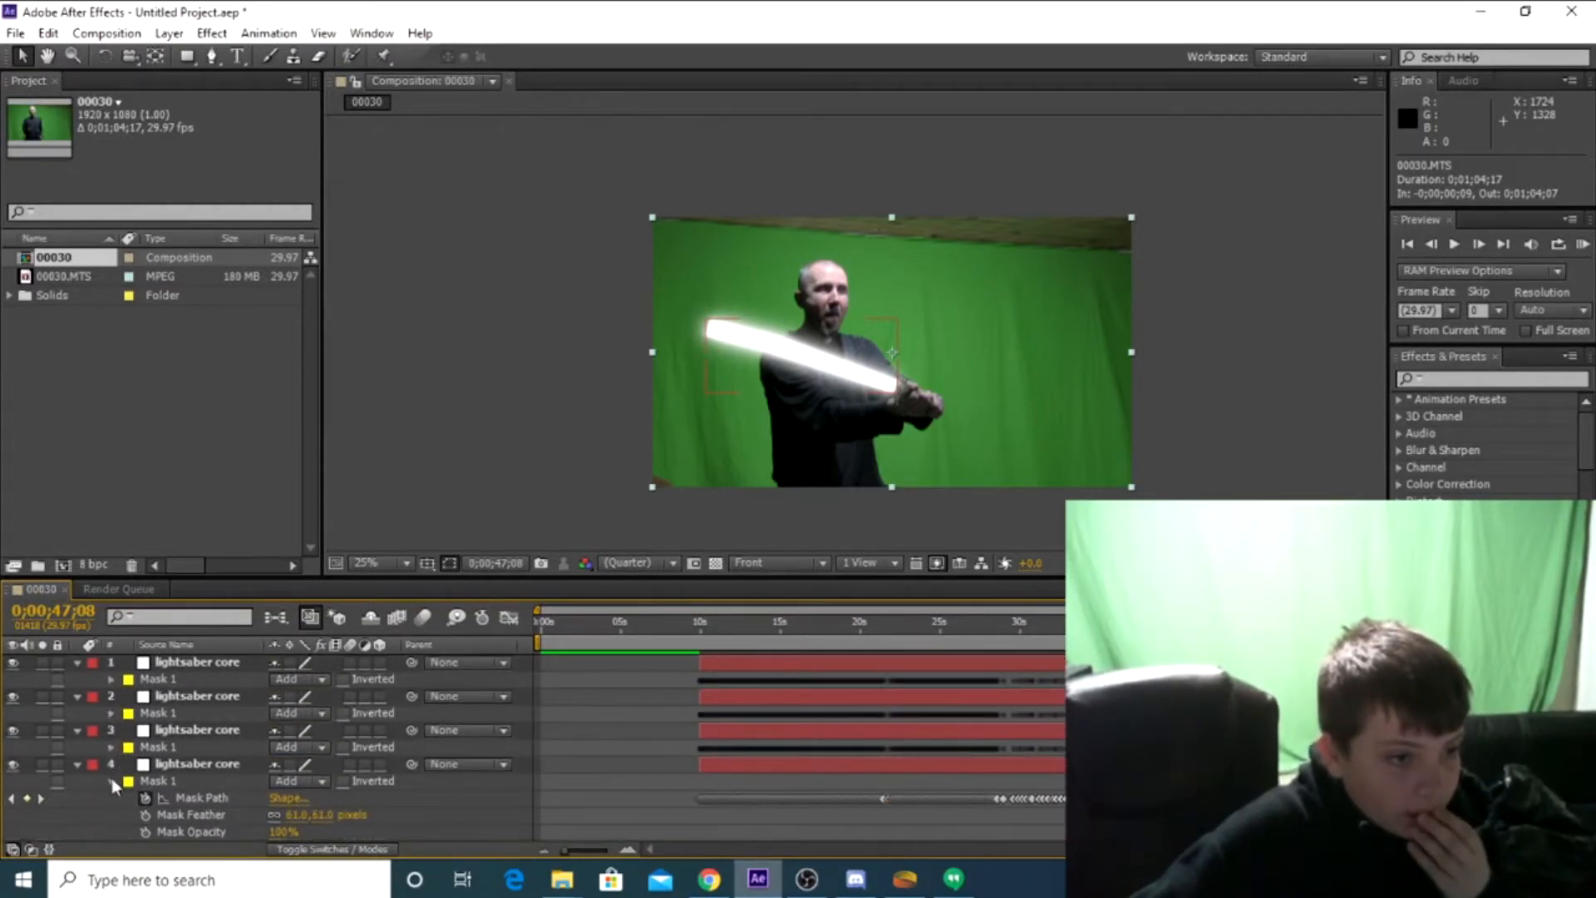
click(111, 781)
scroll(125, 763, down, 2)
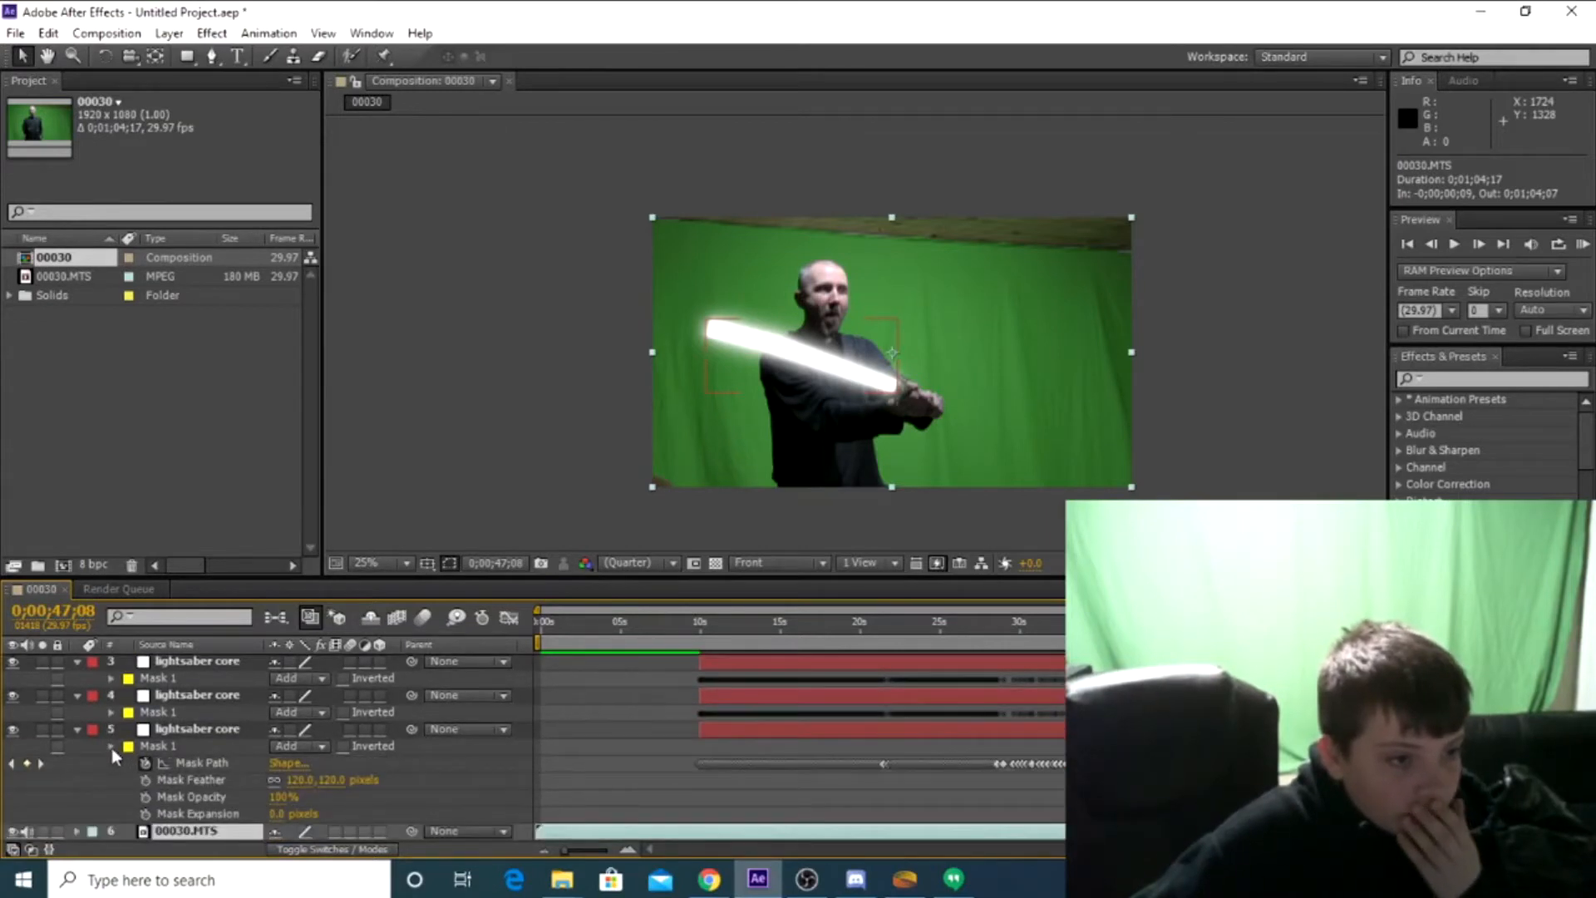
click(112, 747)
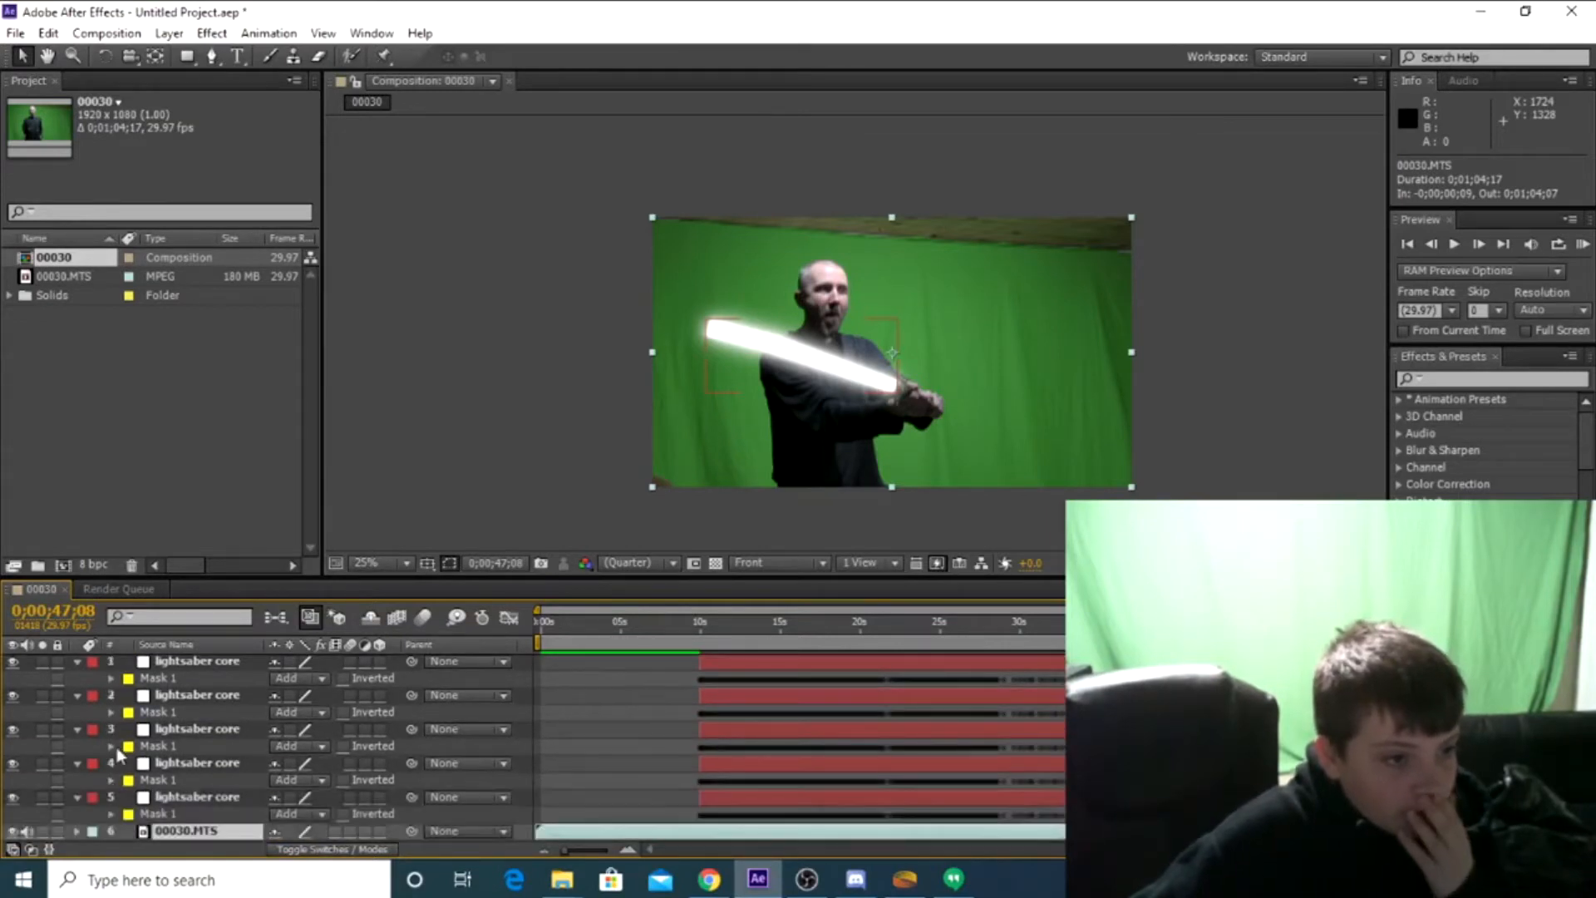
Select the five lightsaber core layers without the footage layer, collapse them fully in the timeline, and deselect them
shift+click(163, 661)
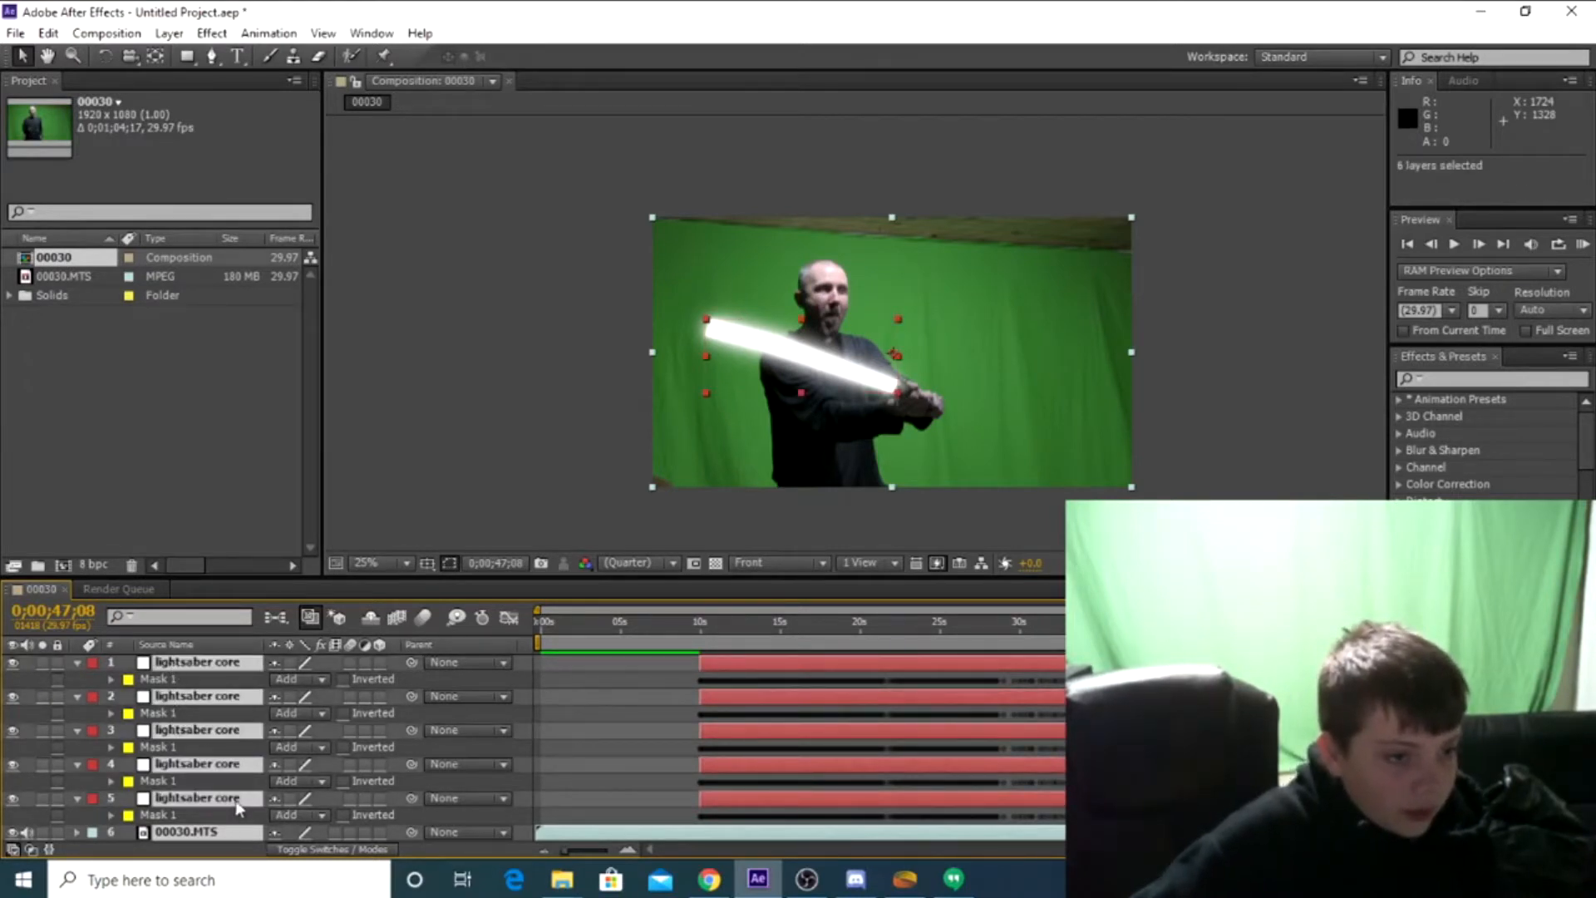
click(557, 731)
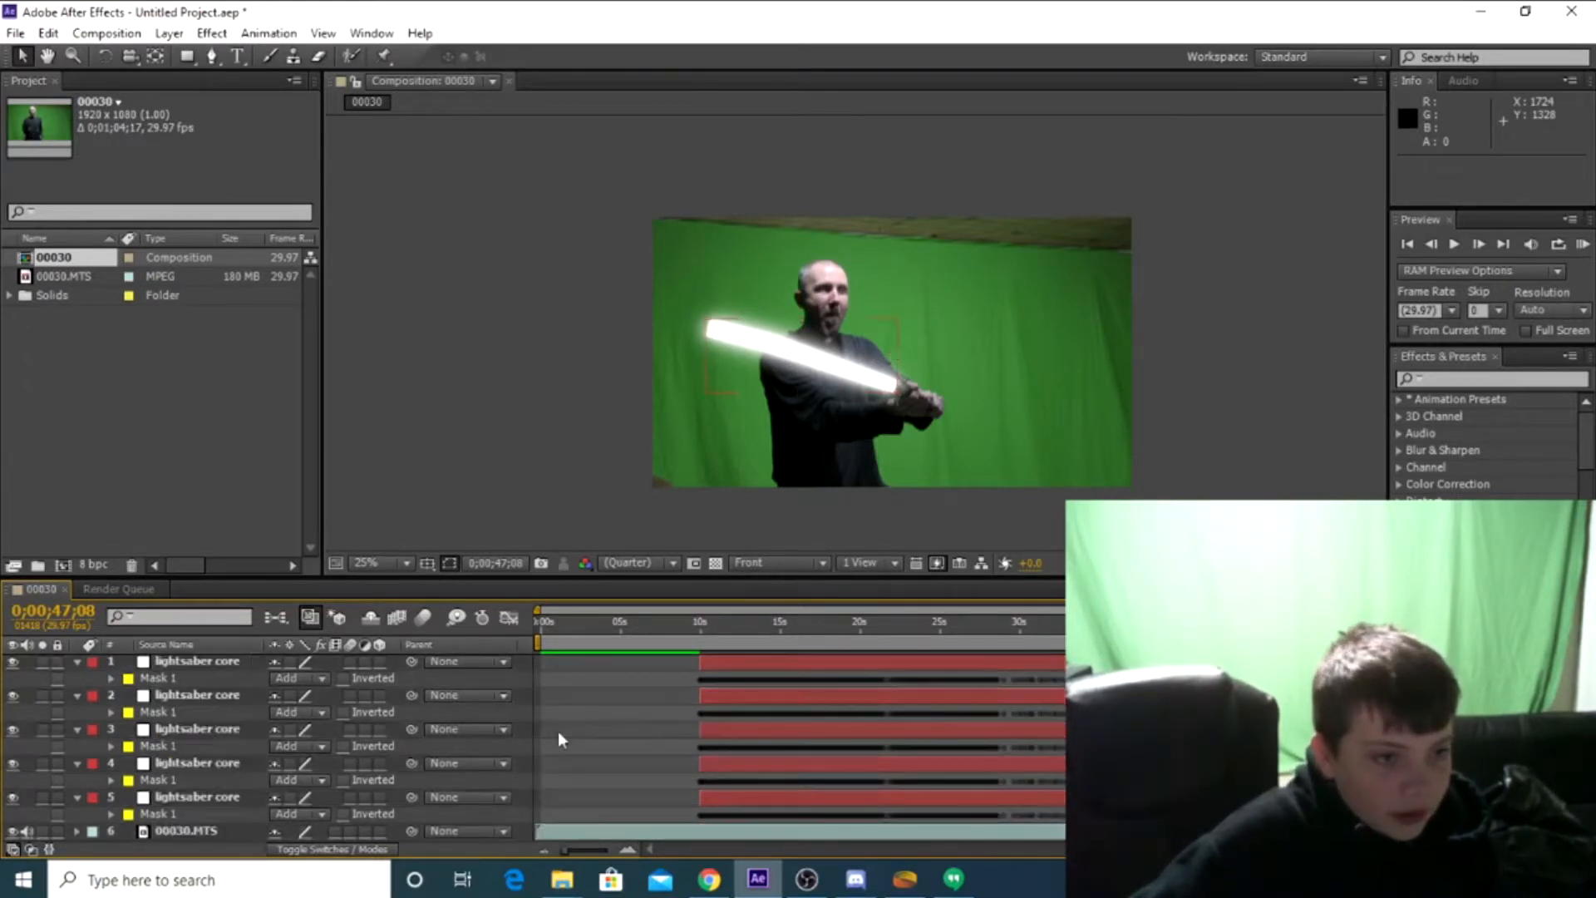
click(208, 660)
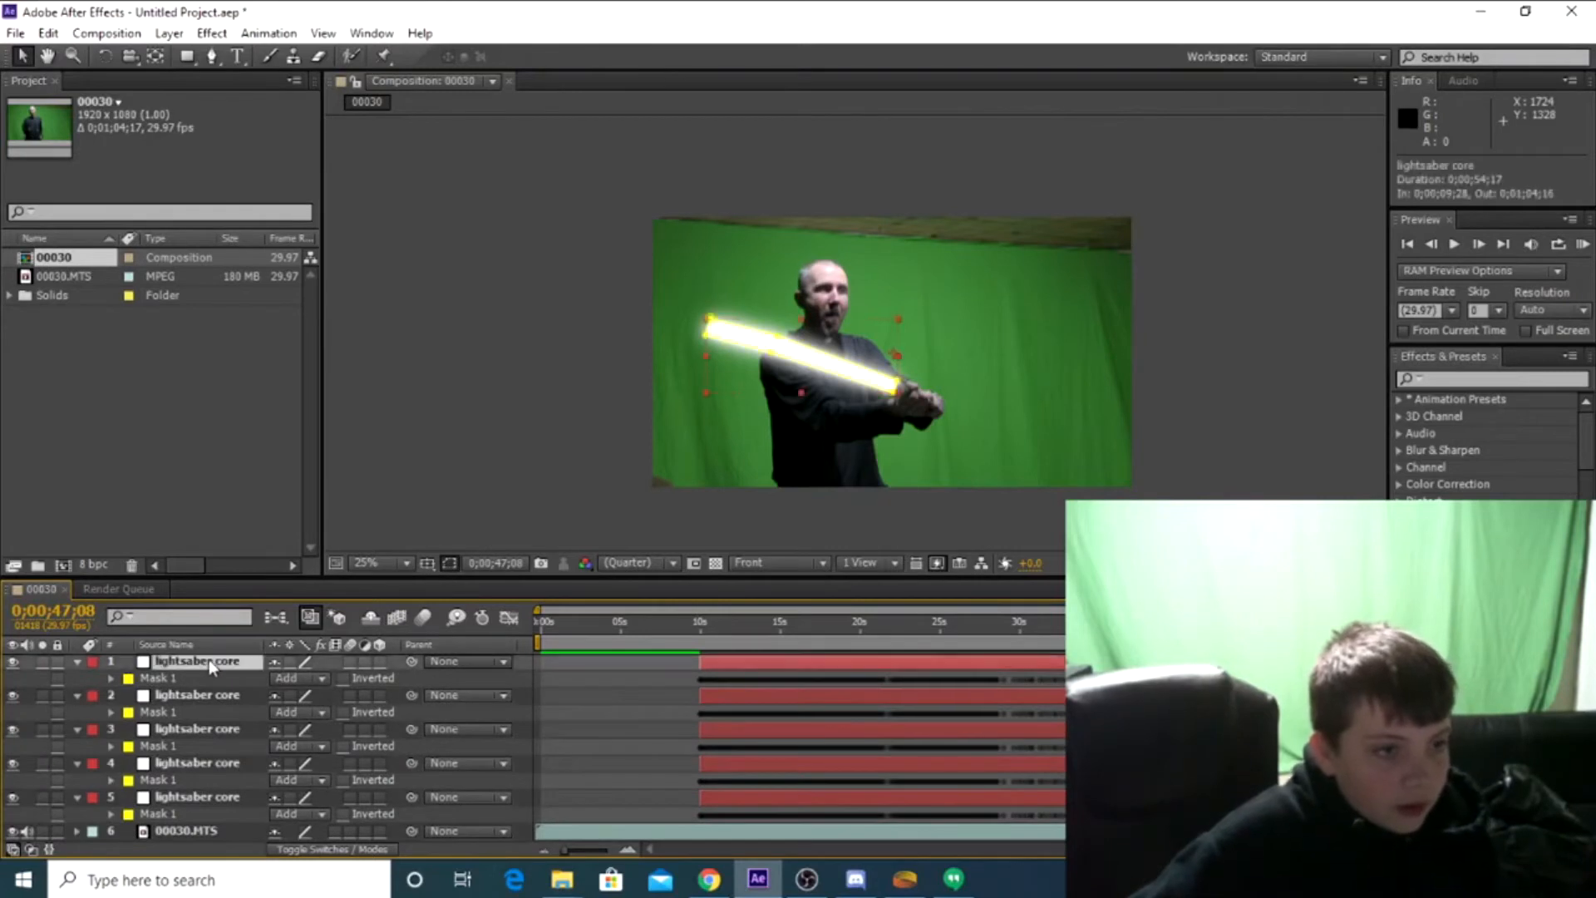
shift+click(206, 796)
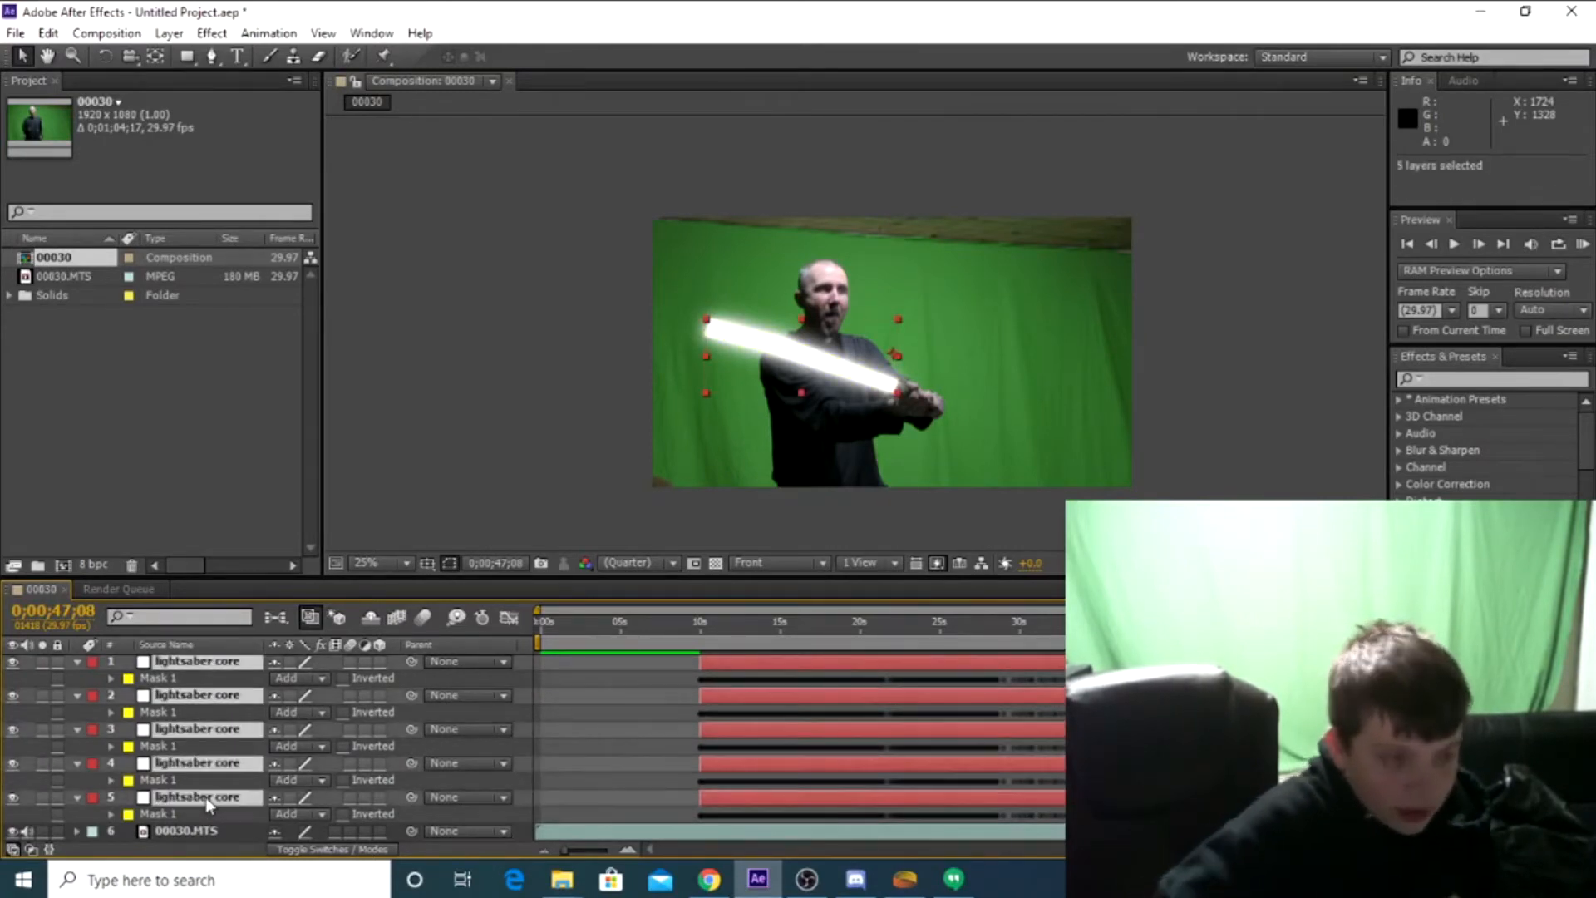
key(m)
key(m)
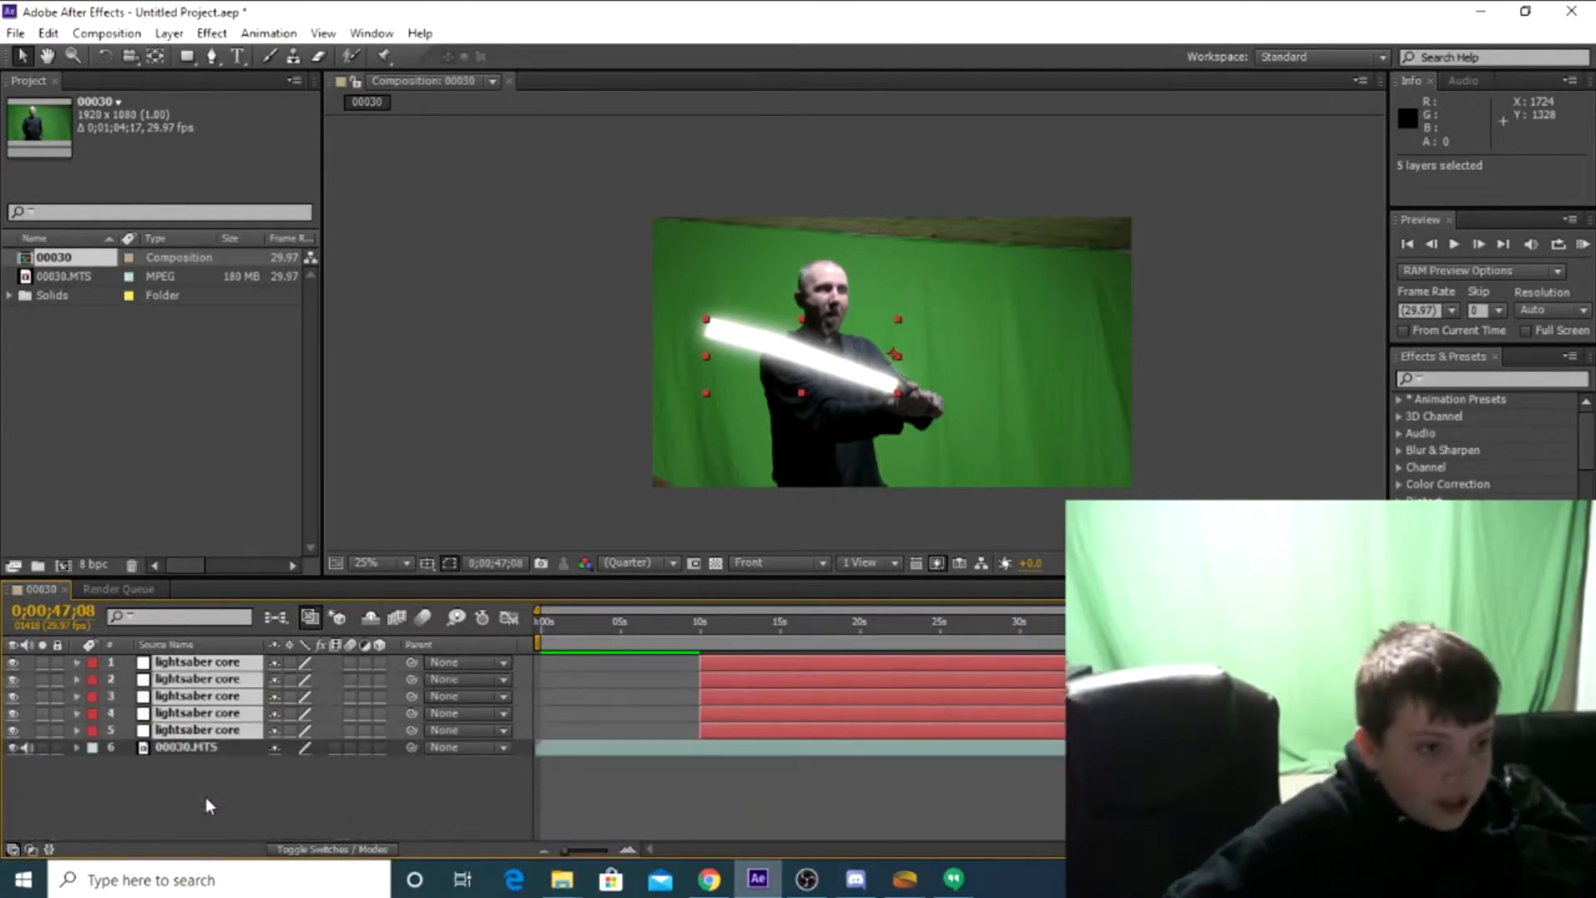
click(206, 797)
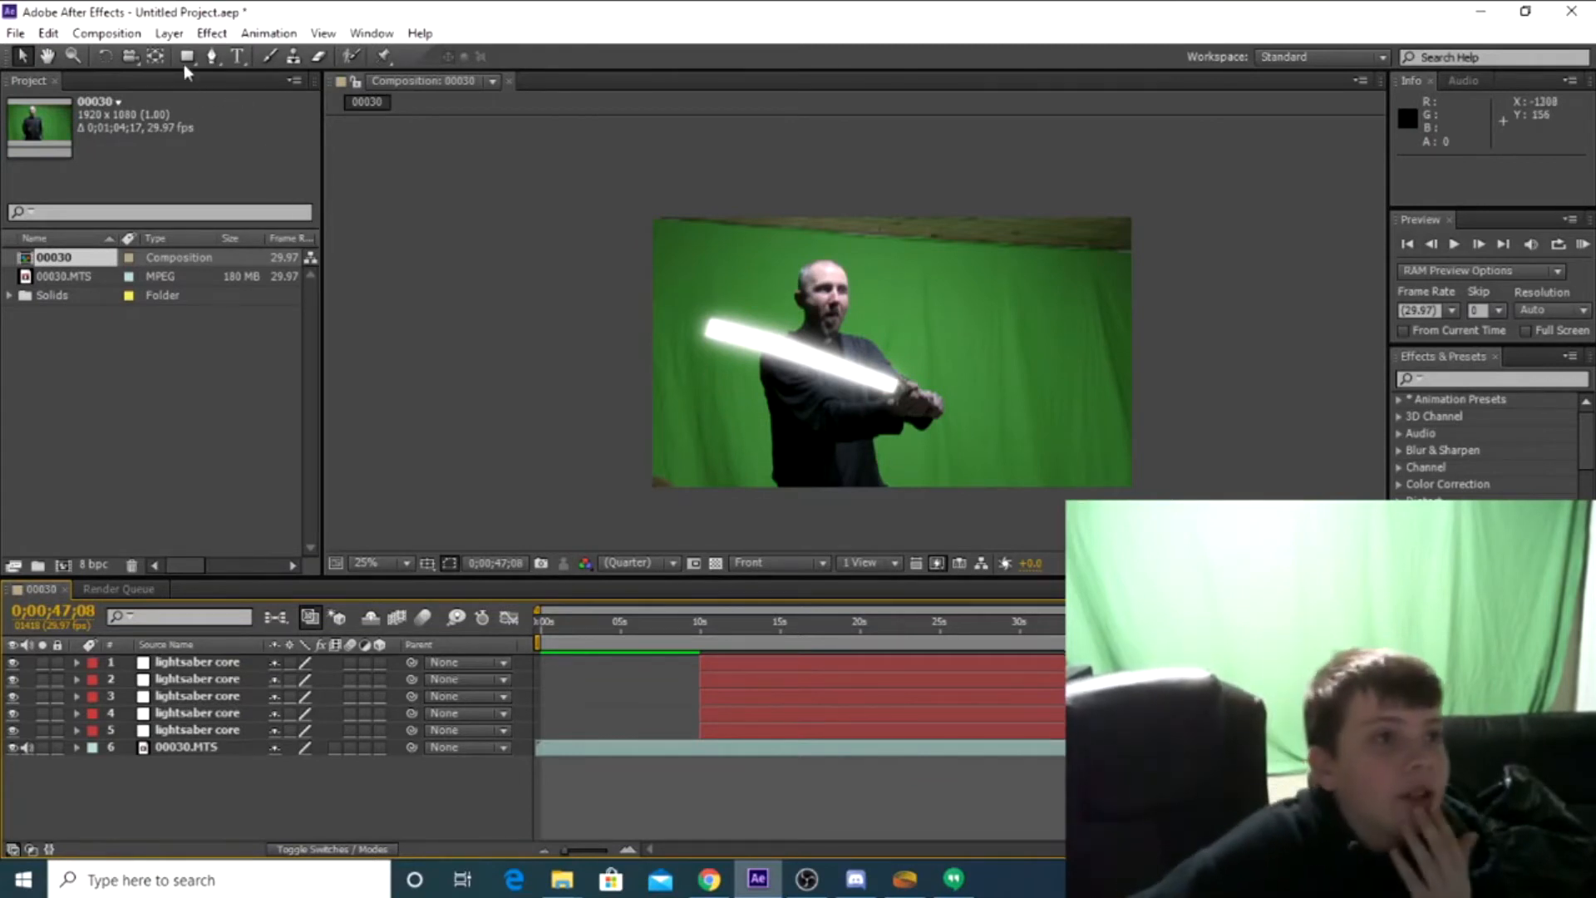
Create a black 1920 x 1080 solid named "base layer" and place it directly above the 00030.MTS footage layer
click(170, 33)
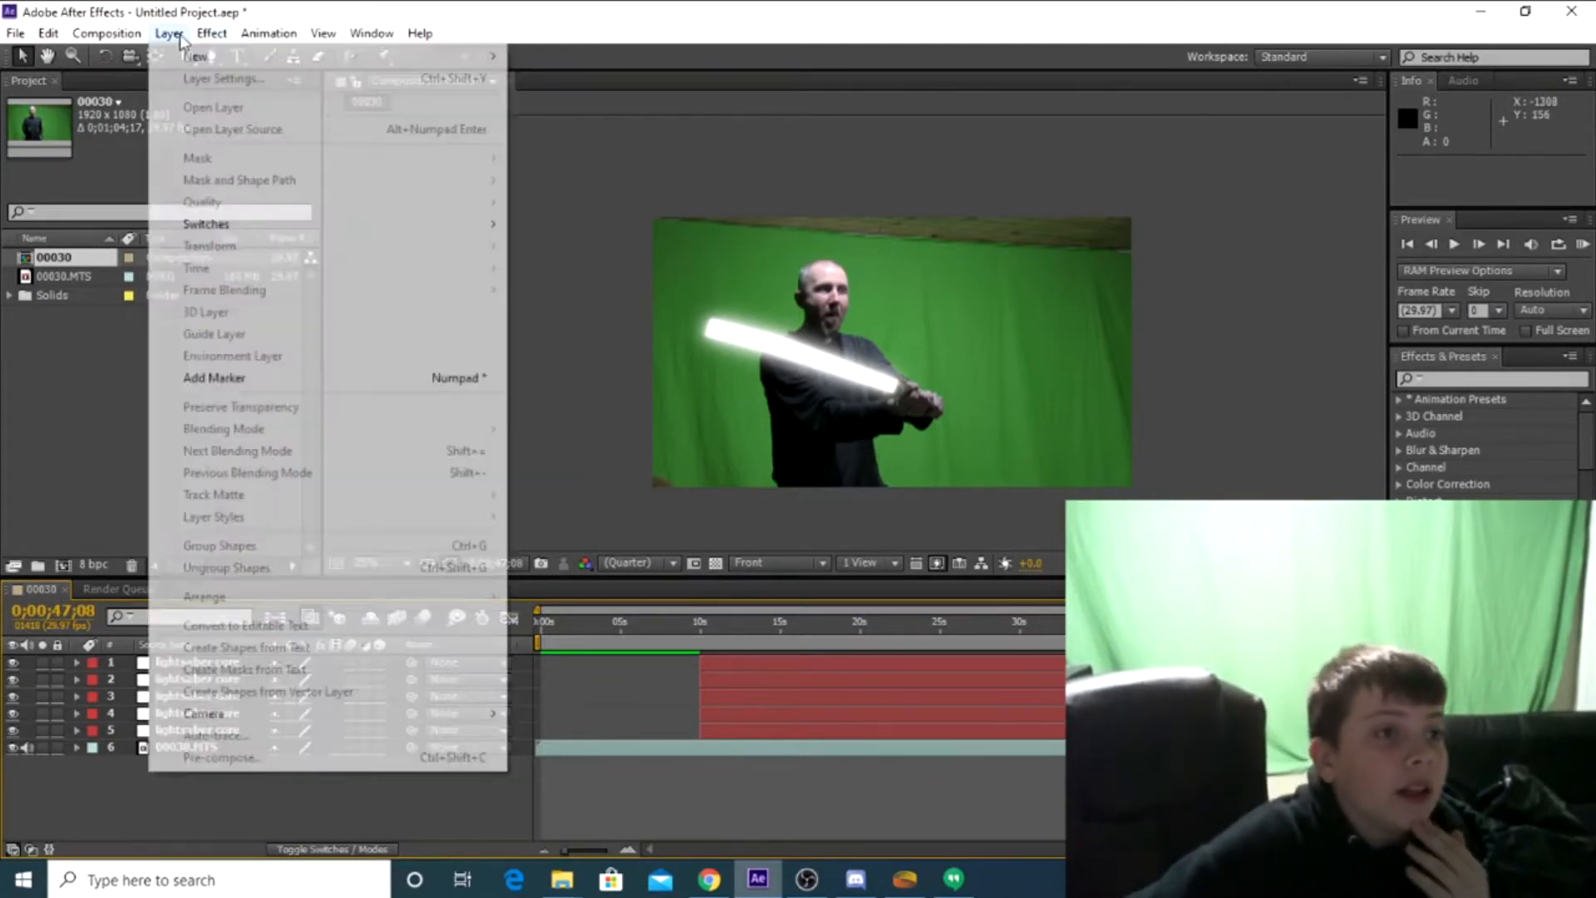
mouse_move(199, 57)
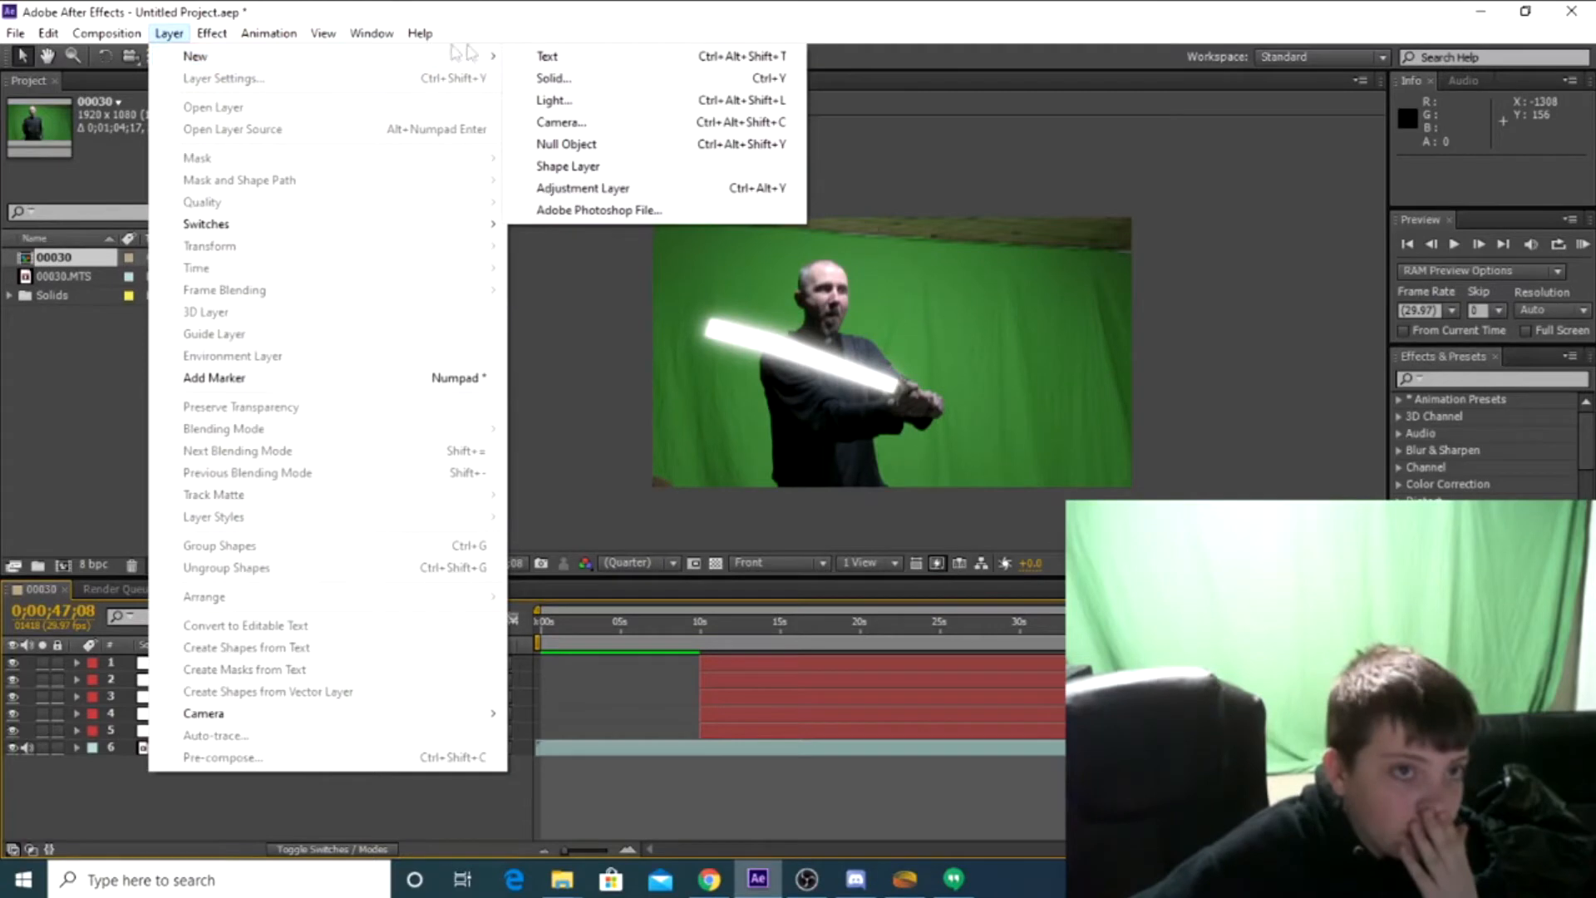
click(554, 78)
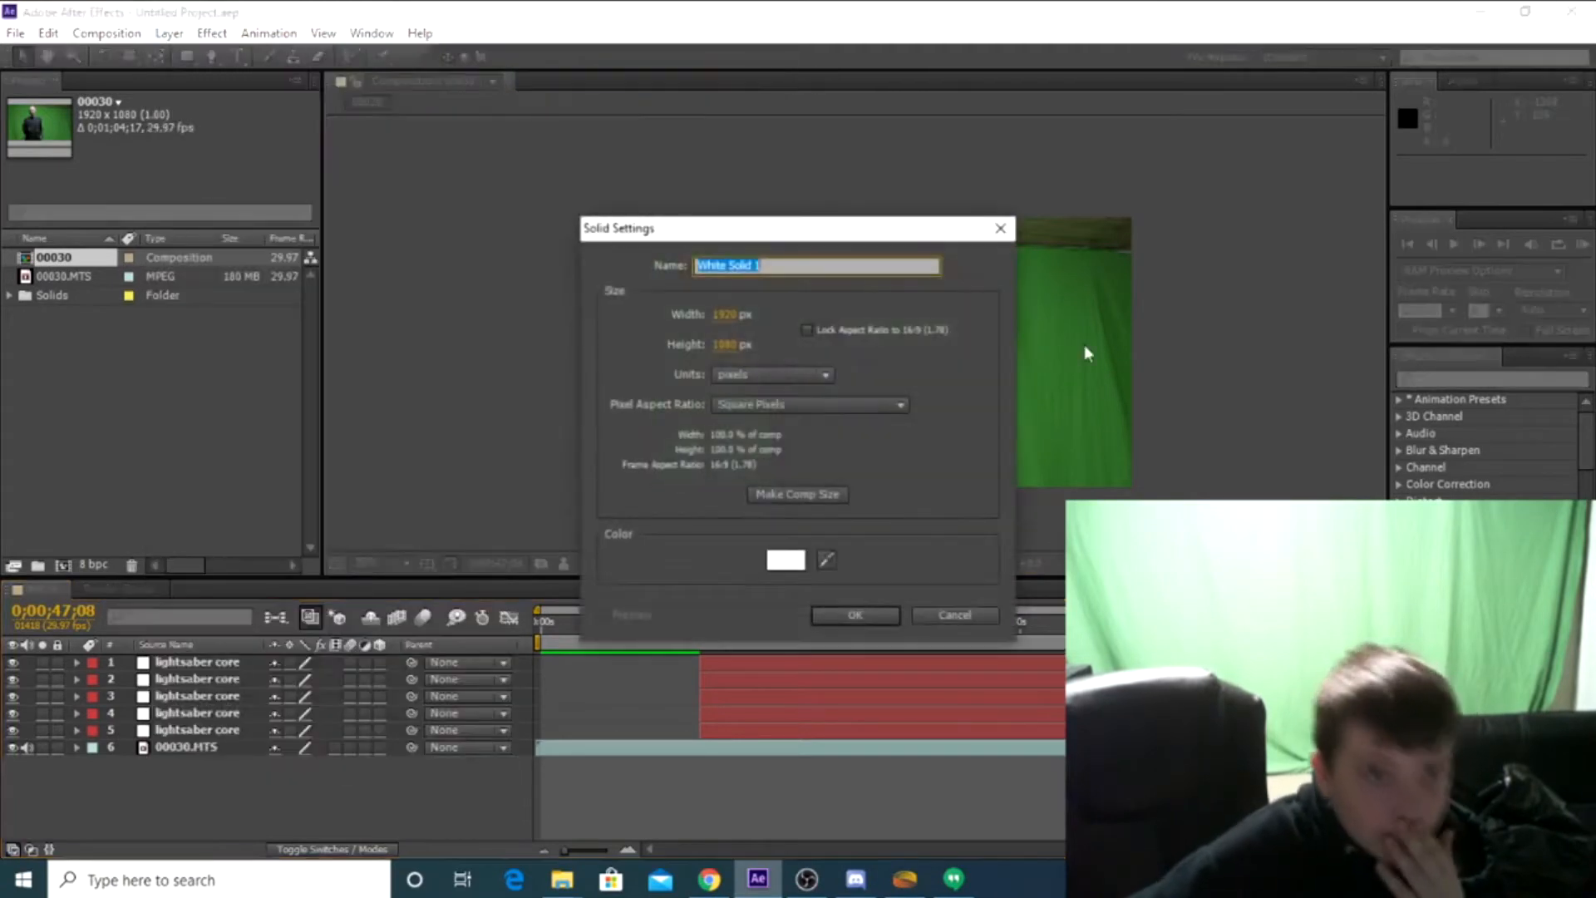
click(827, 560)
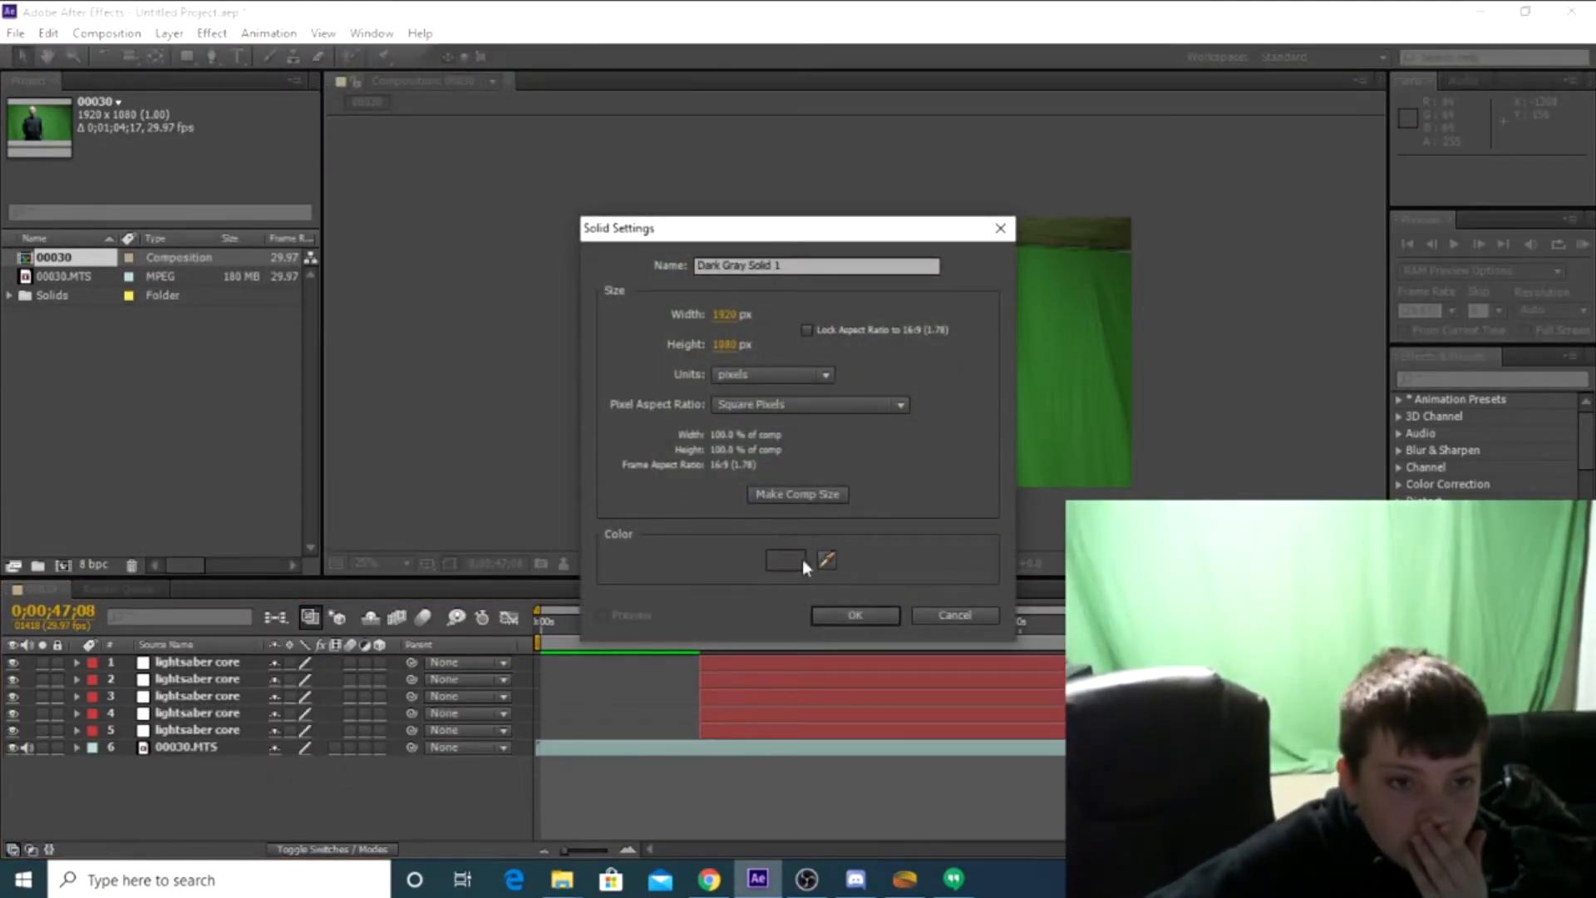
click(797, 560)
drag(568, 511, 896, 595)
click(980, 320)
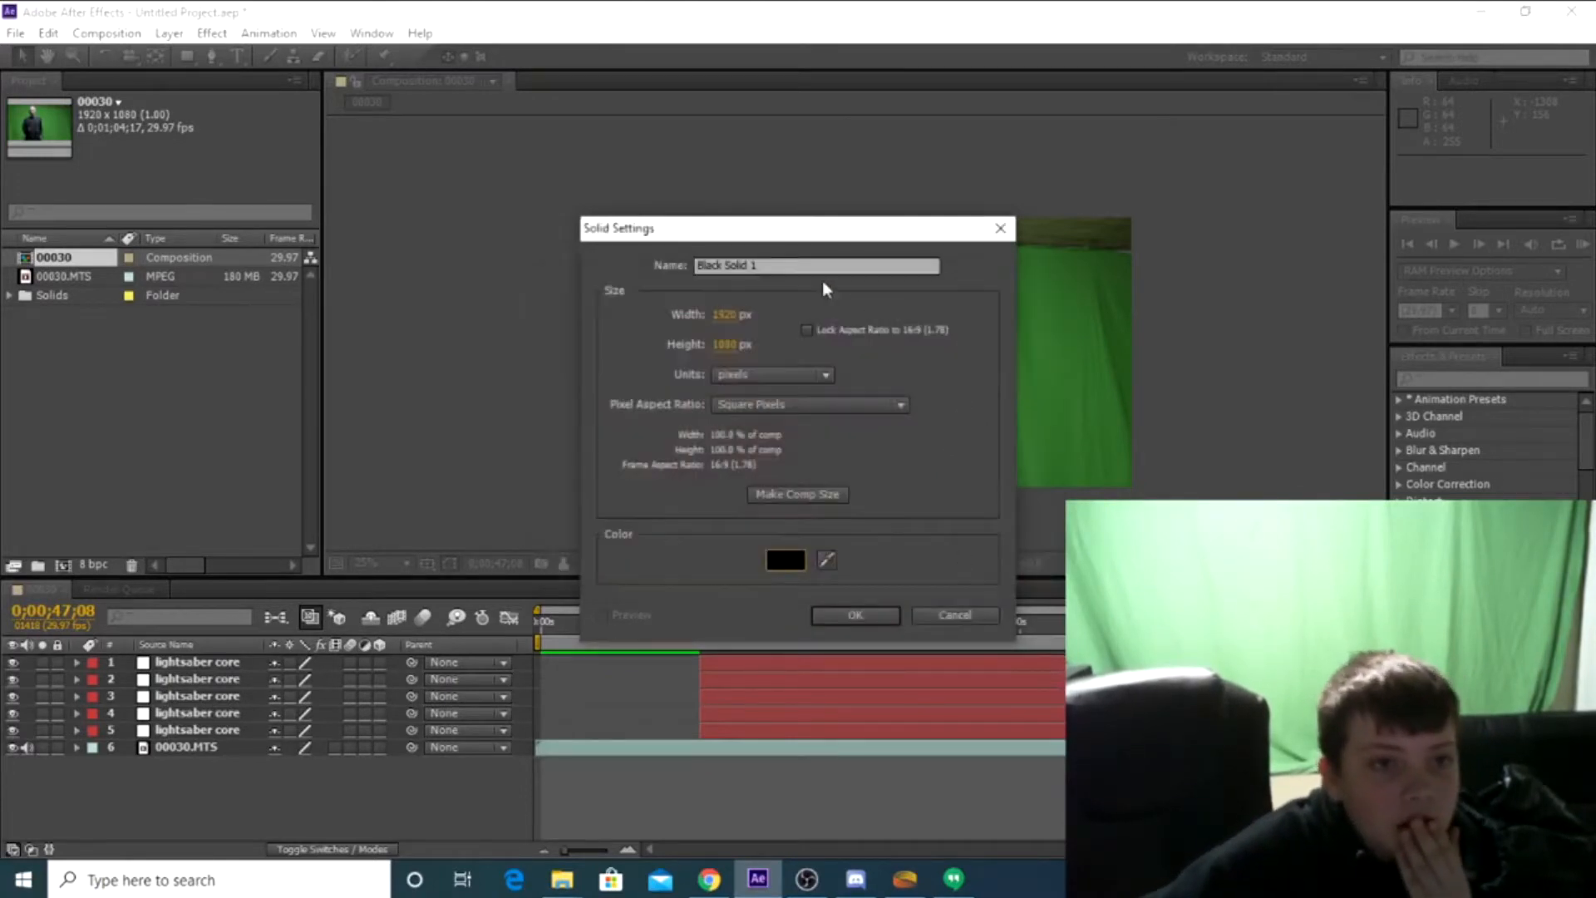
text(base layer)
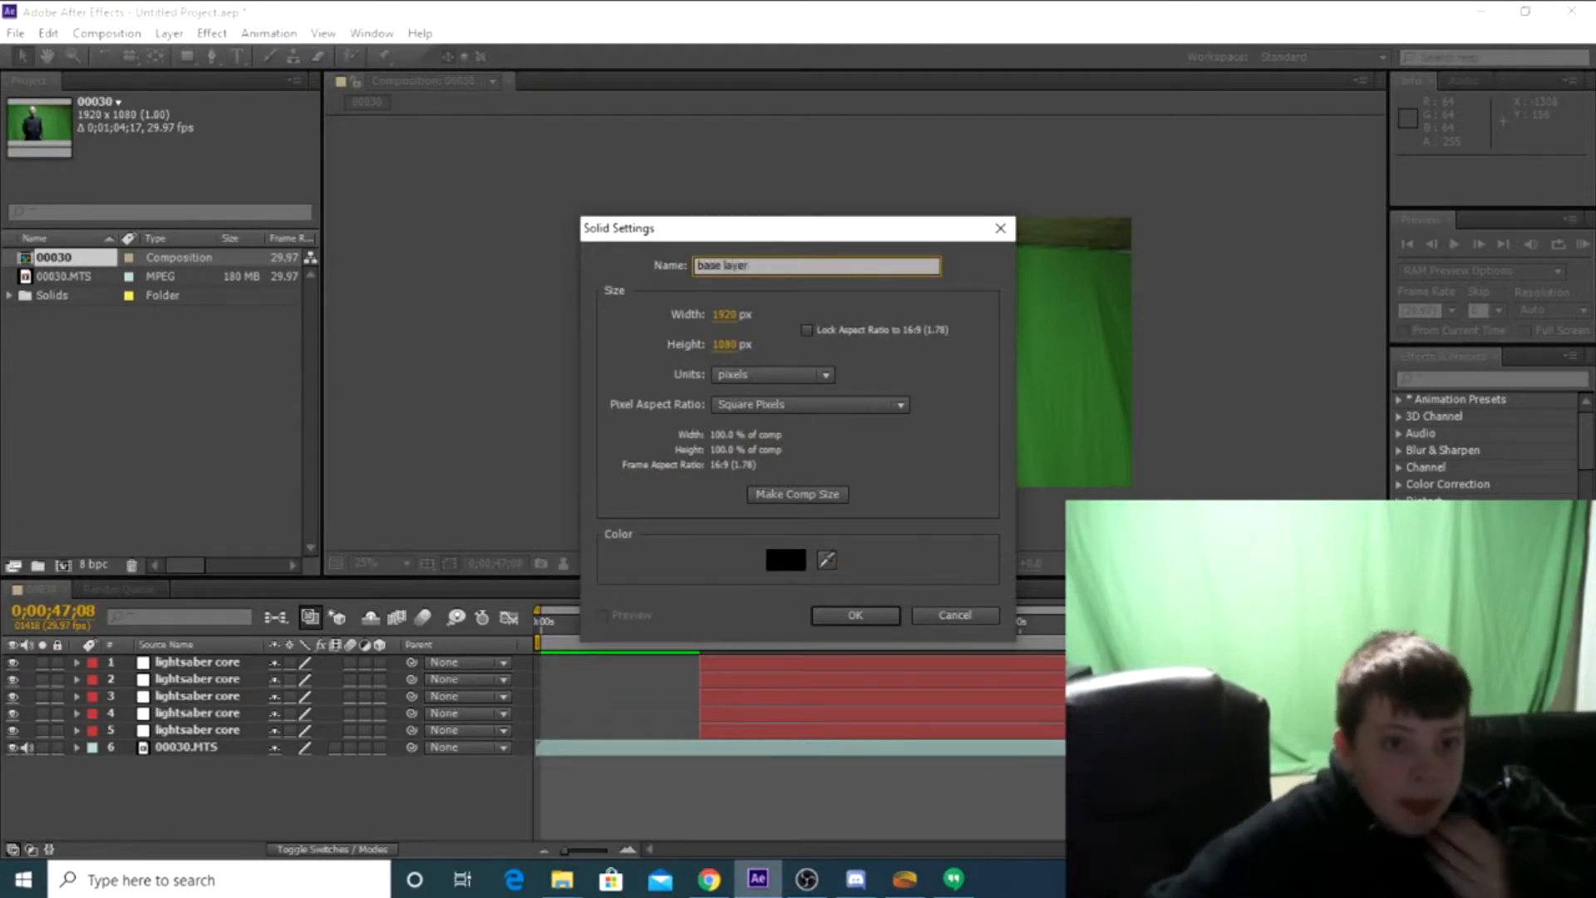
click(832, 617)
drag(237, 663, 234, 756)
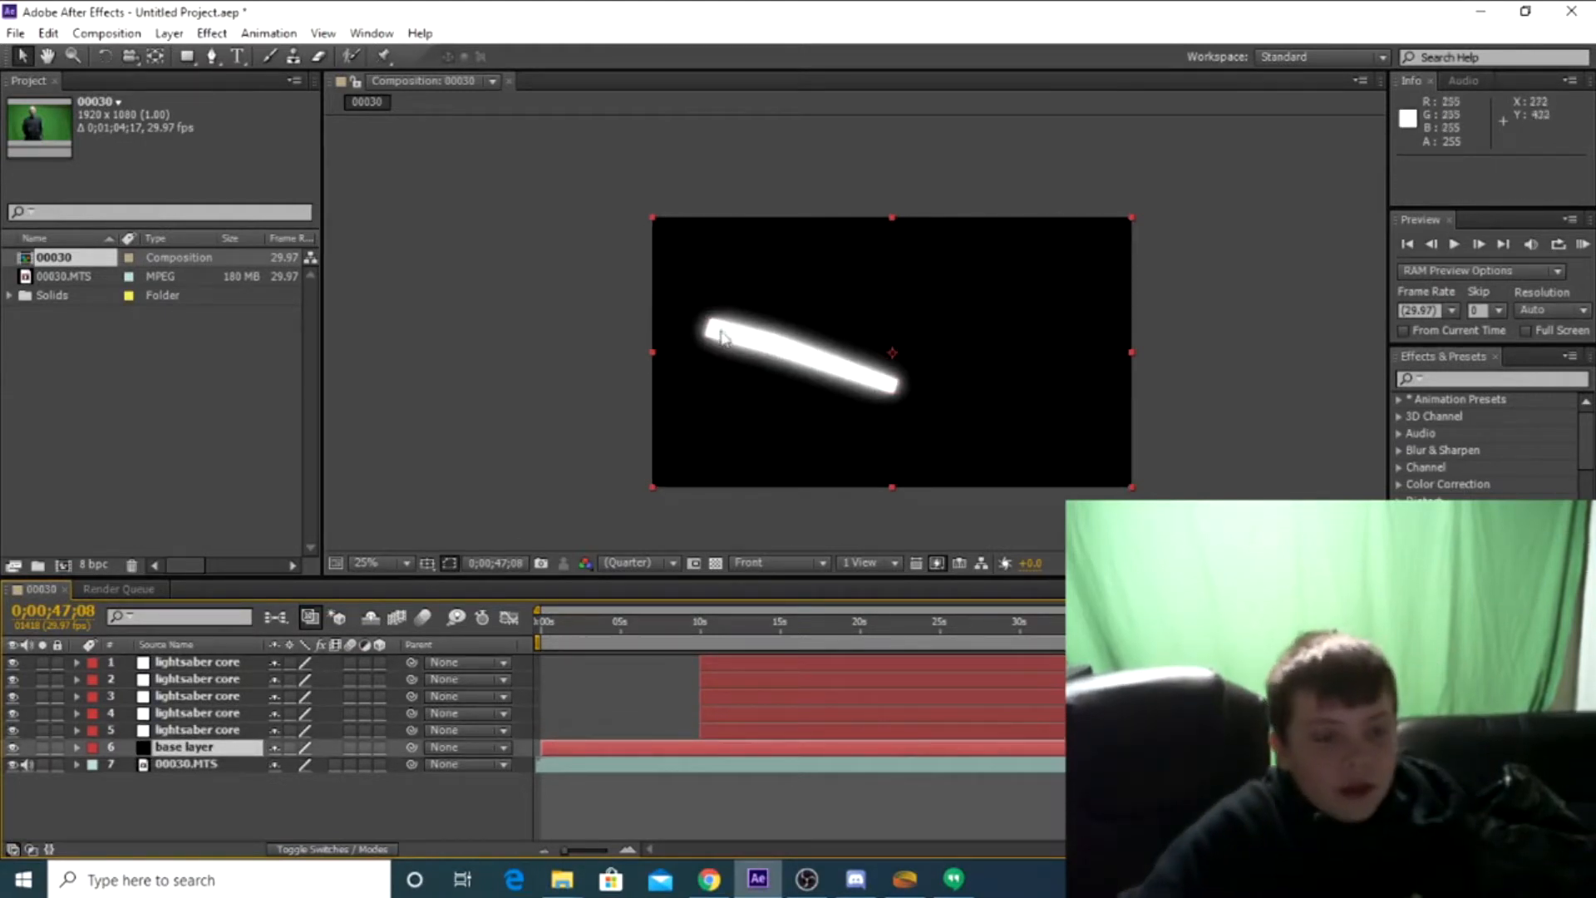
Pre-compose the five lightsaber core layers and the base layer into a new composition named "lightsaber", moving all attributes into it
drag(1295, 626, 1171, 628)
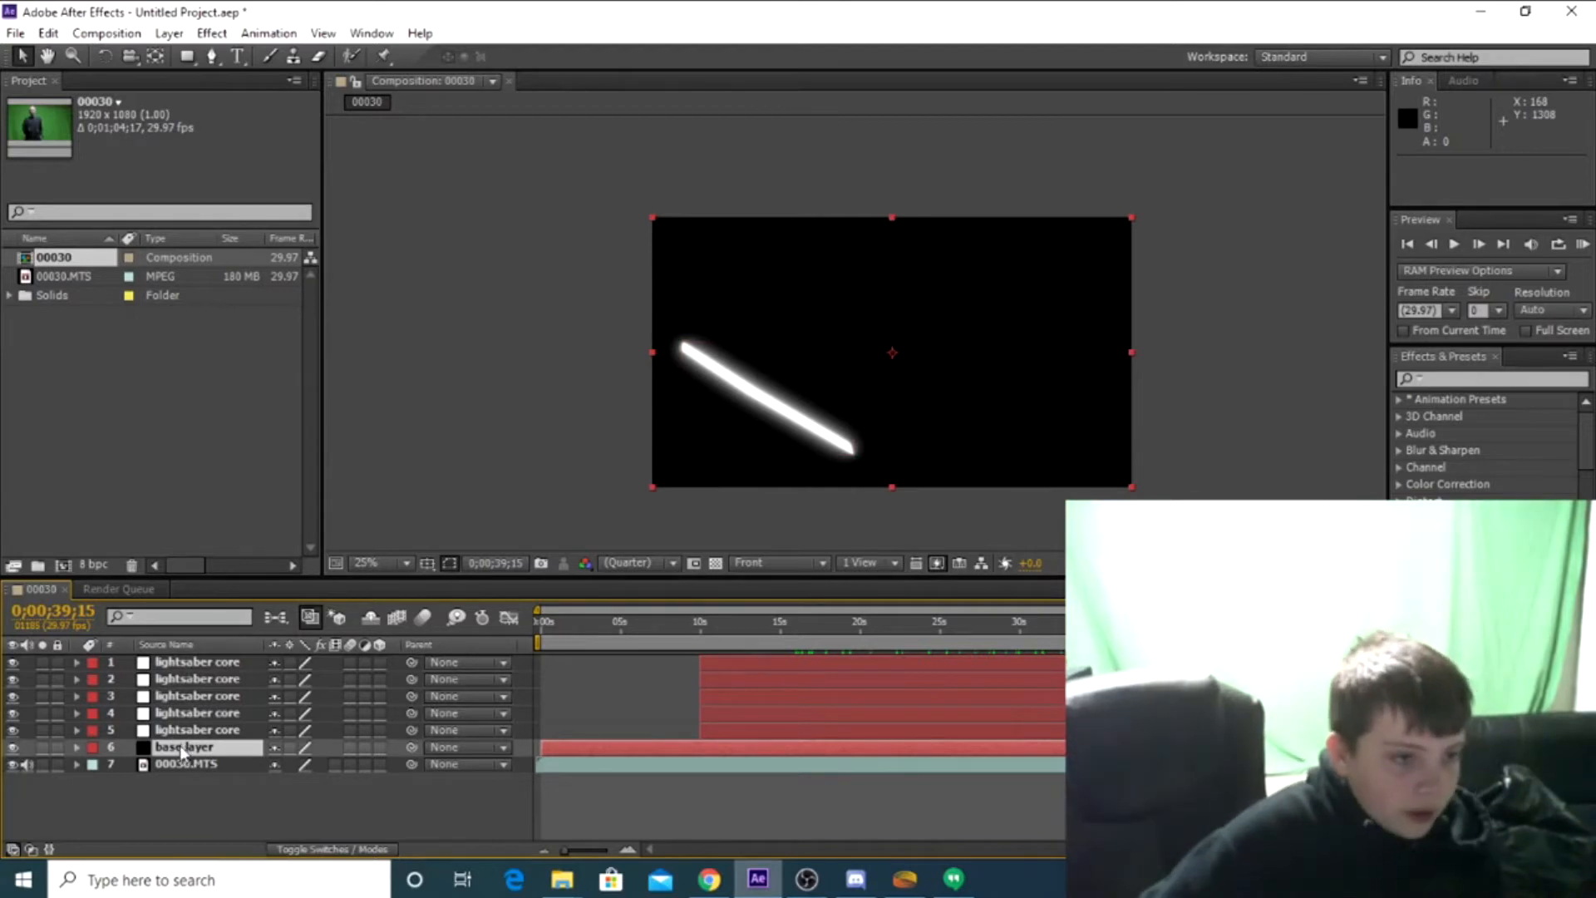
shift+click(188, 661)
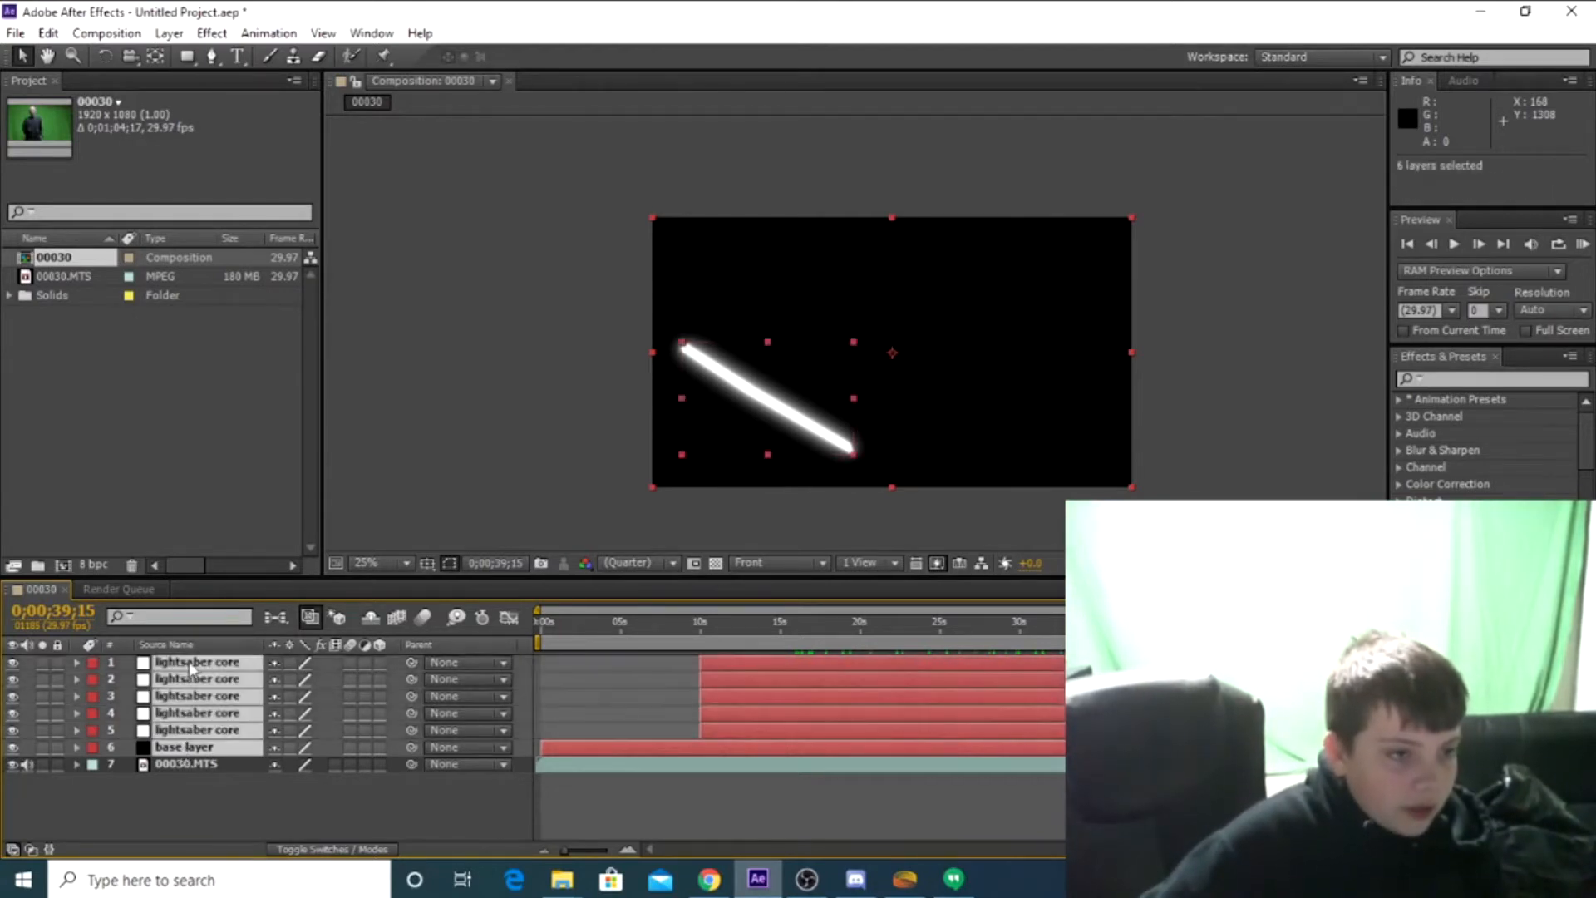
right_click(198, 712)
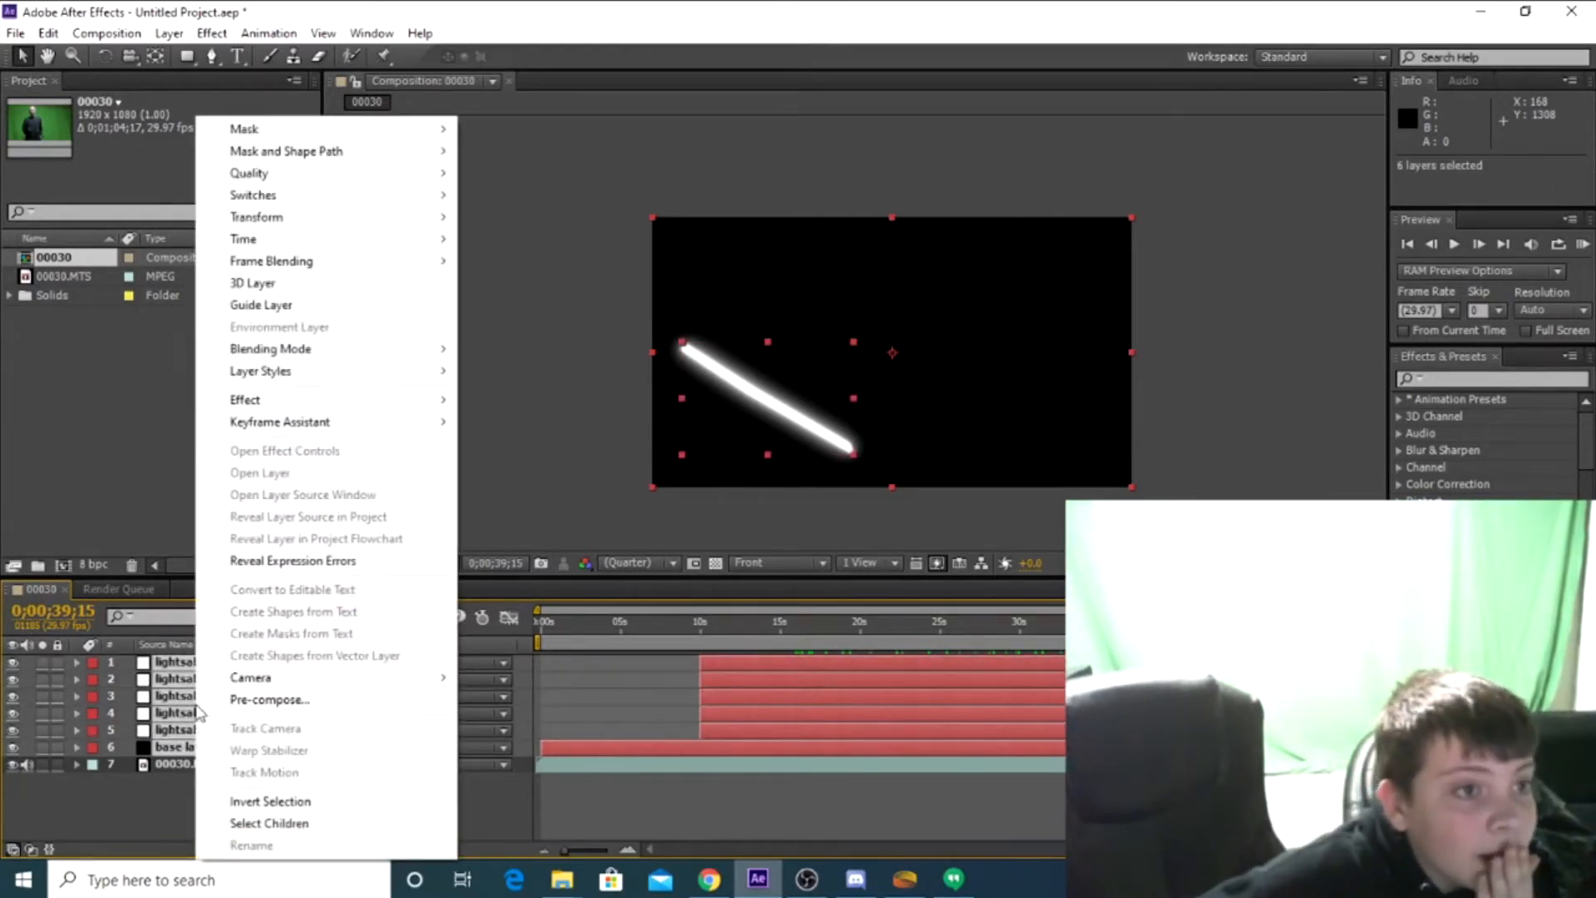
click(266, 700)
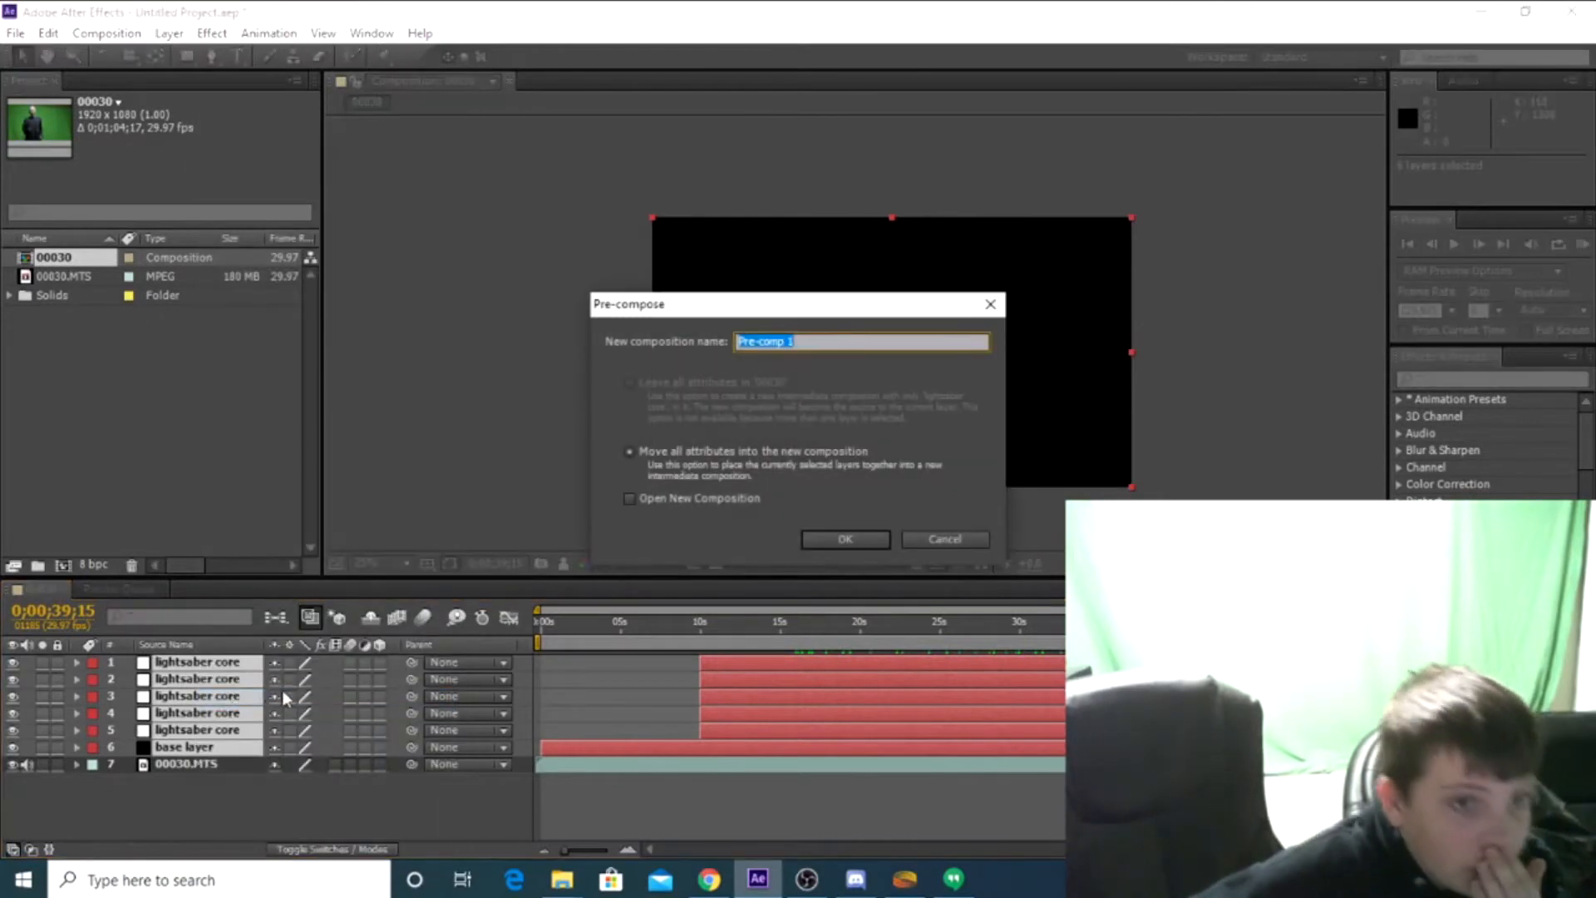
key(BackSpace)
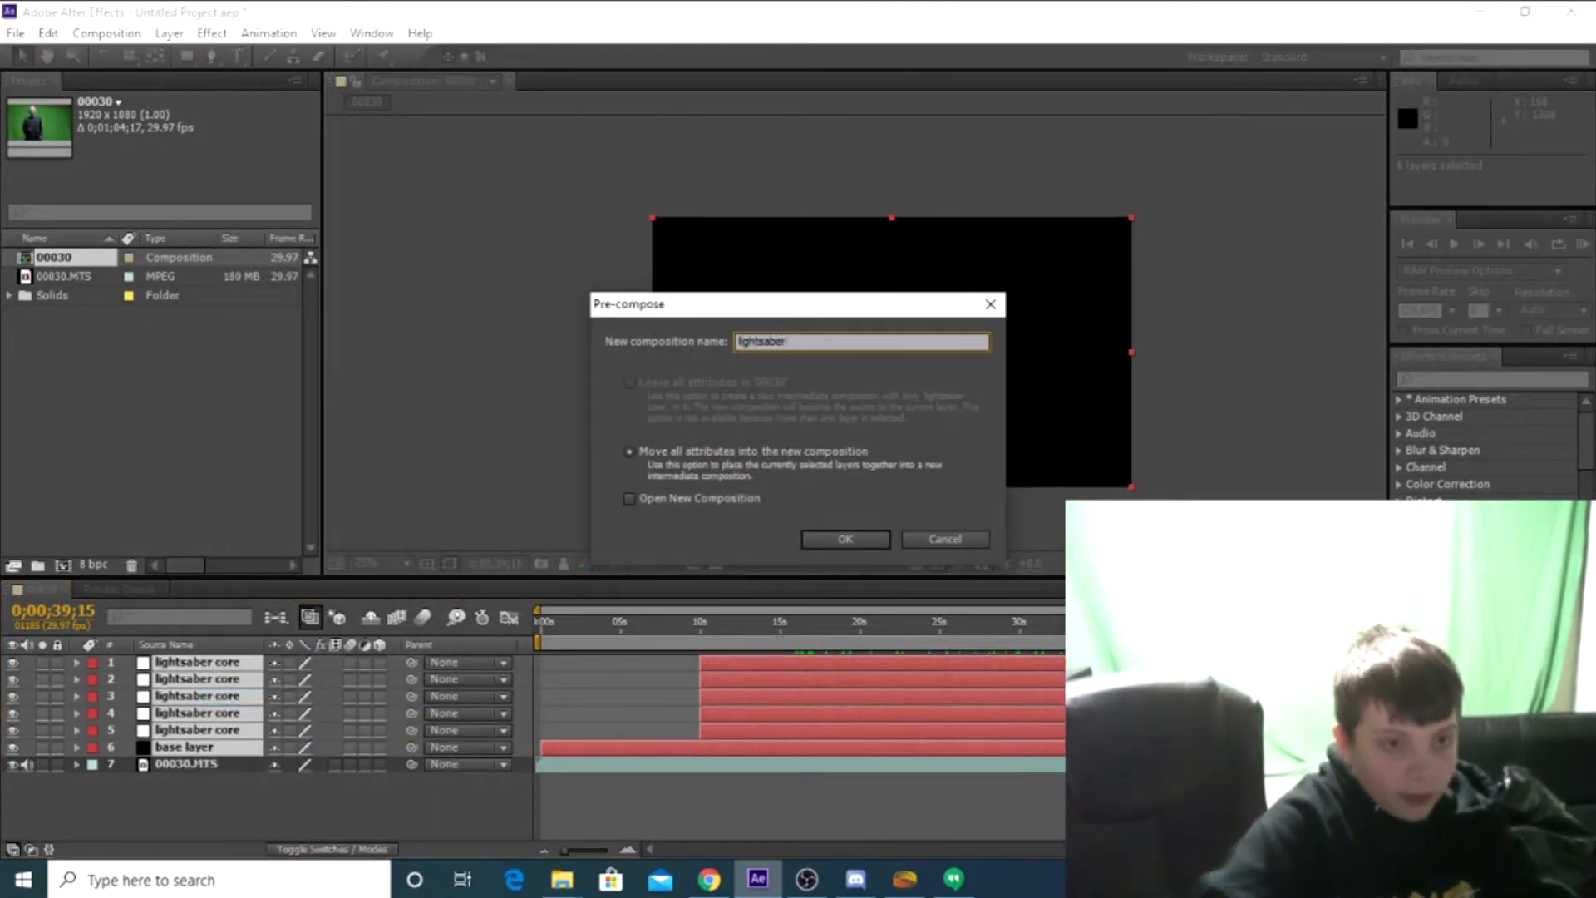
click(836, 536)
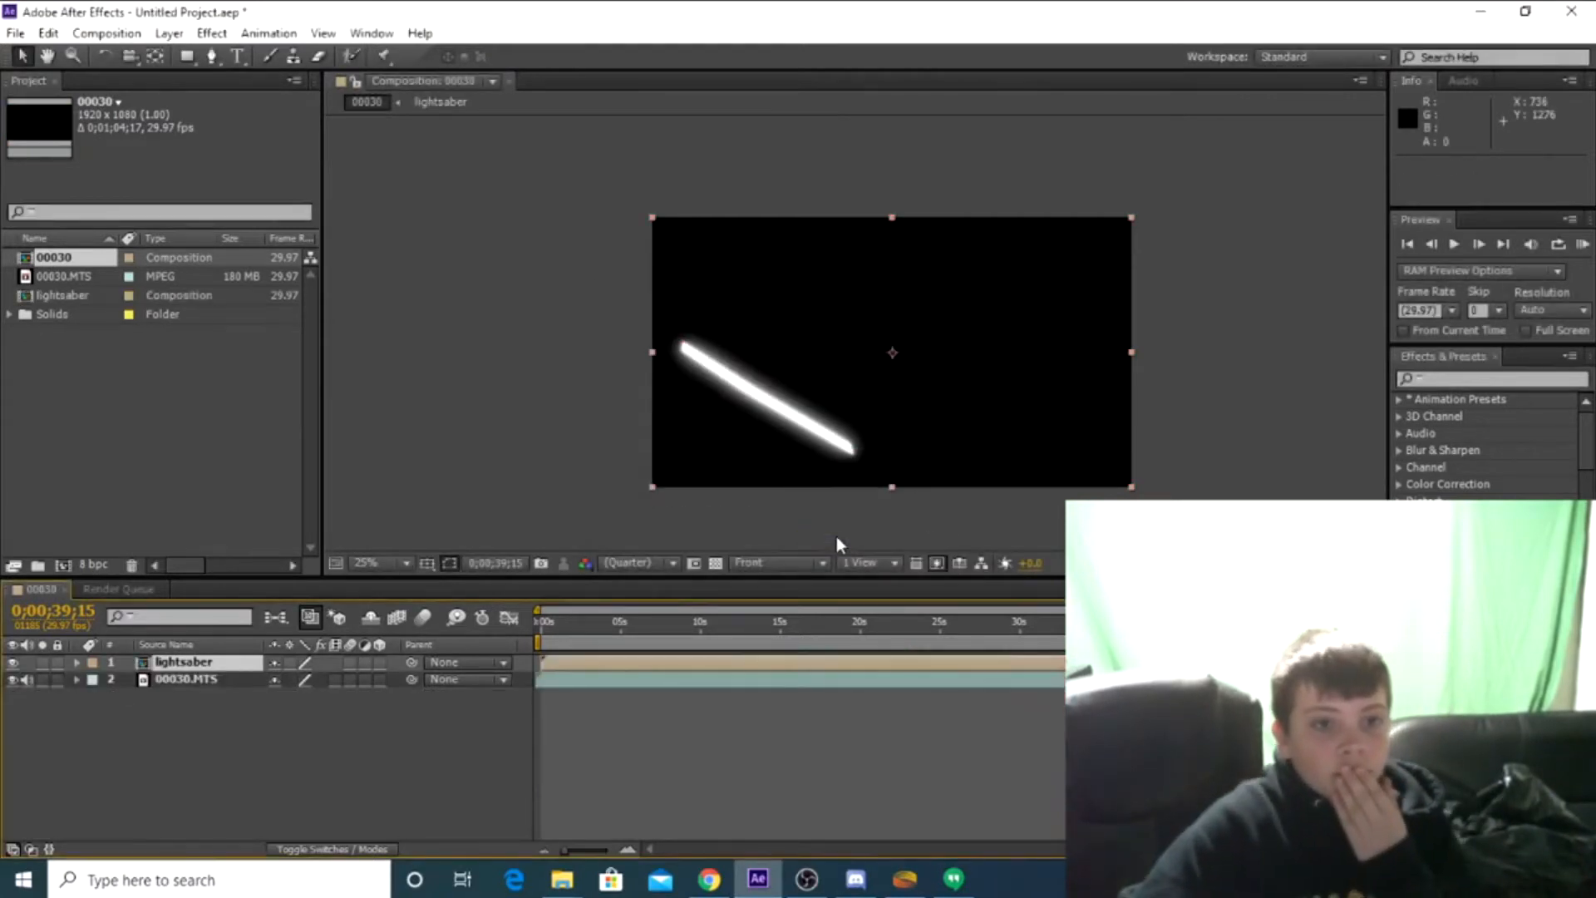
right_click(235, 667)
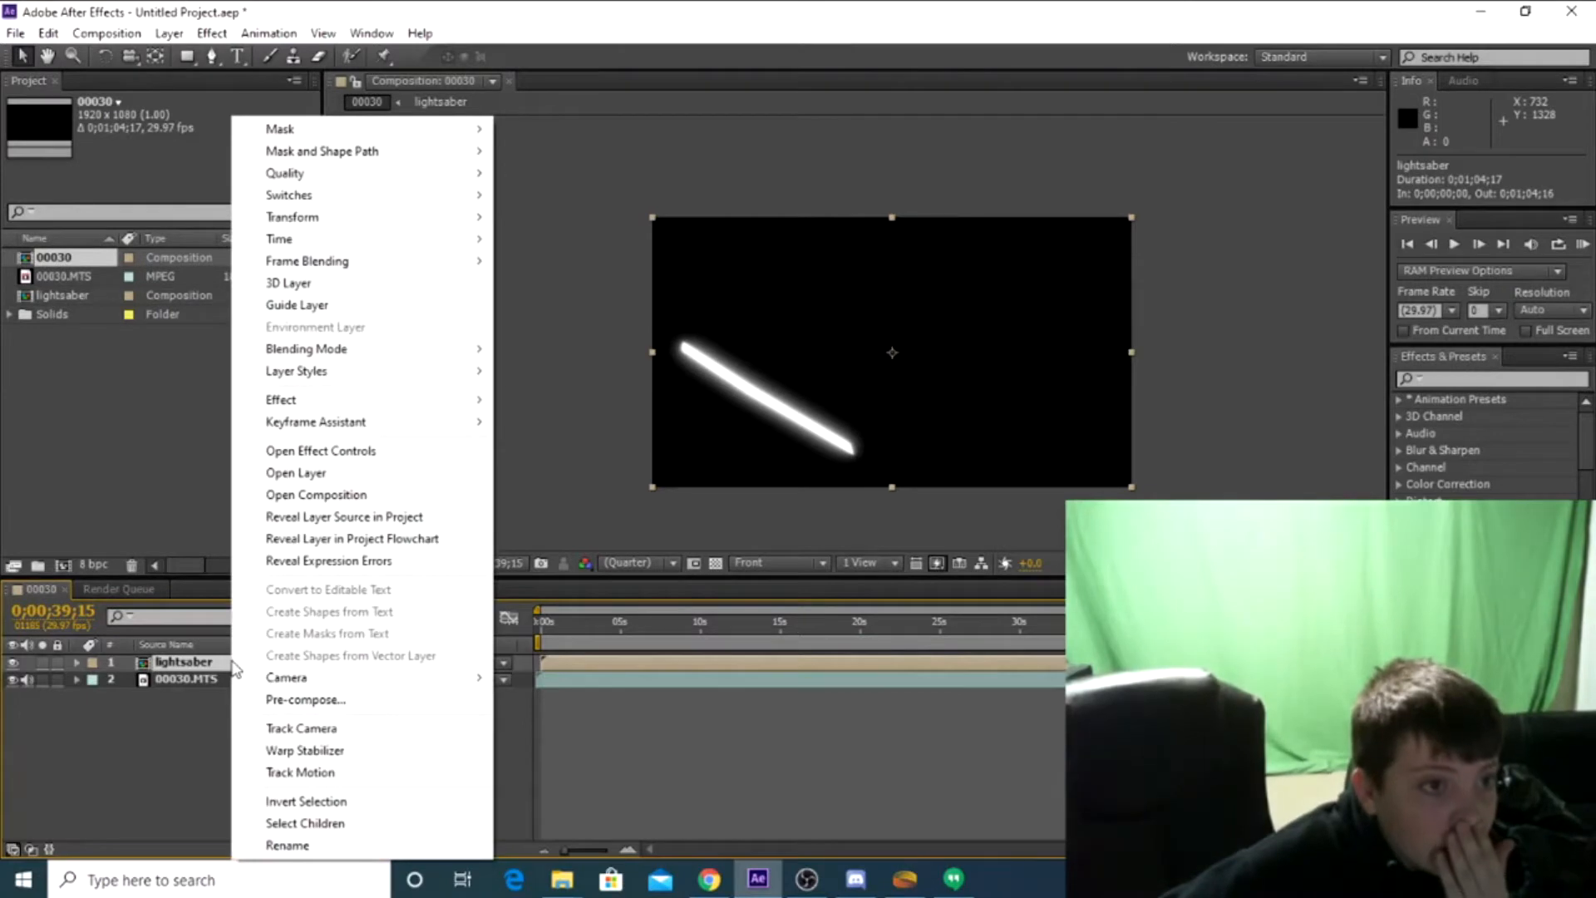
mouse_move(330, 233)
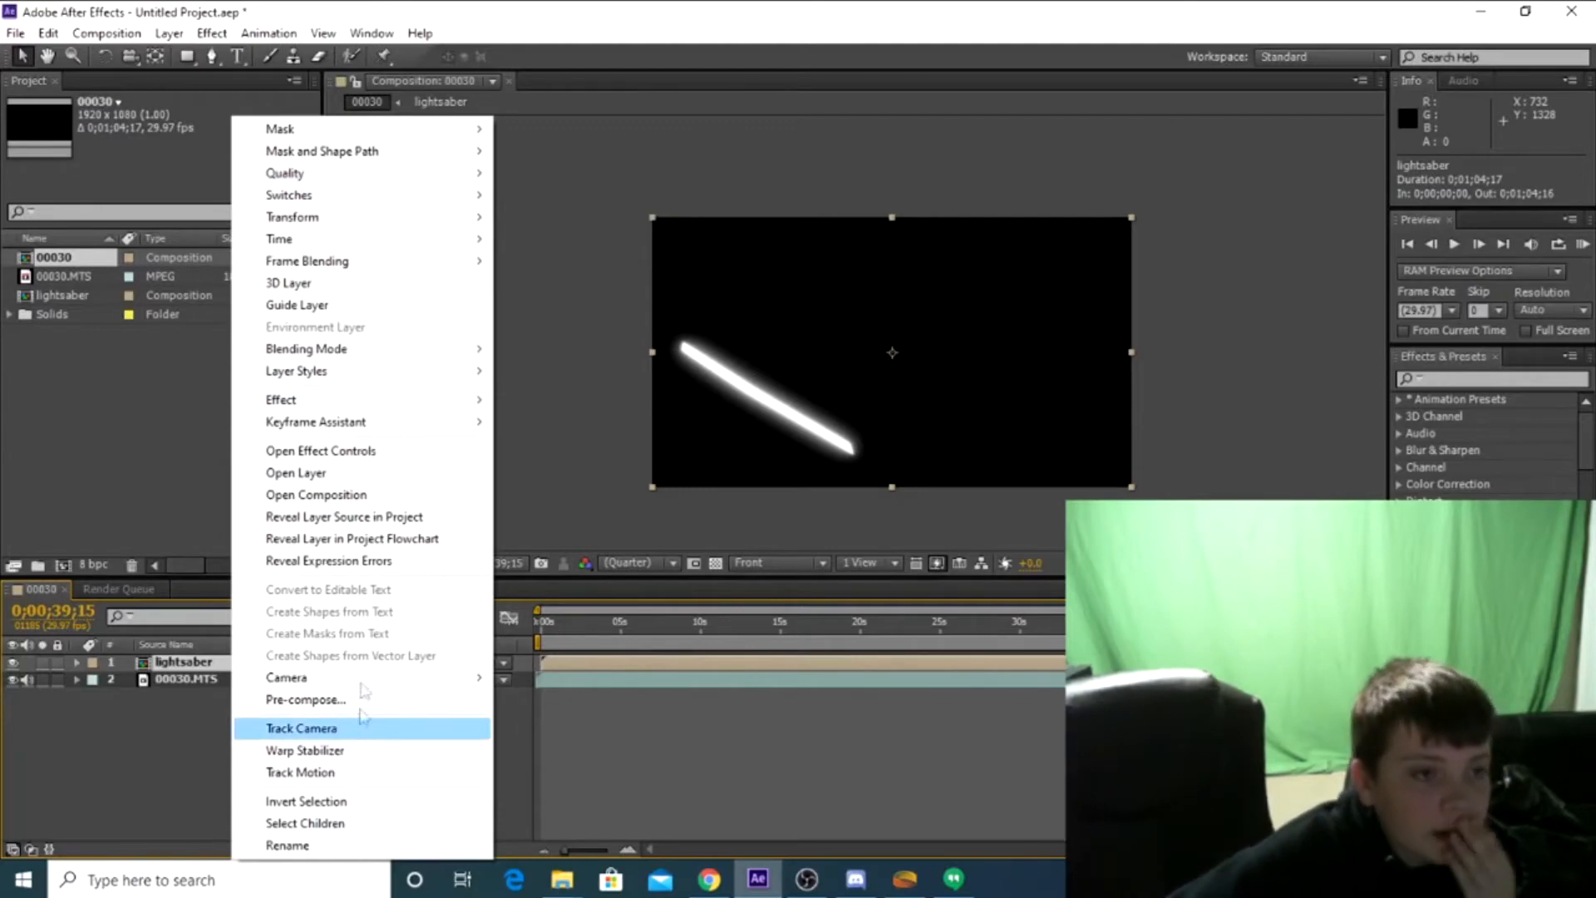
mouse_move(323, 398)
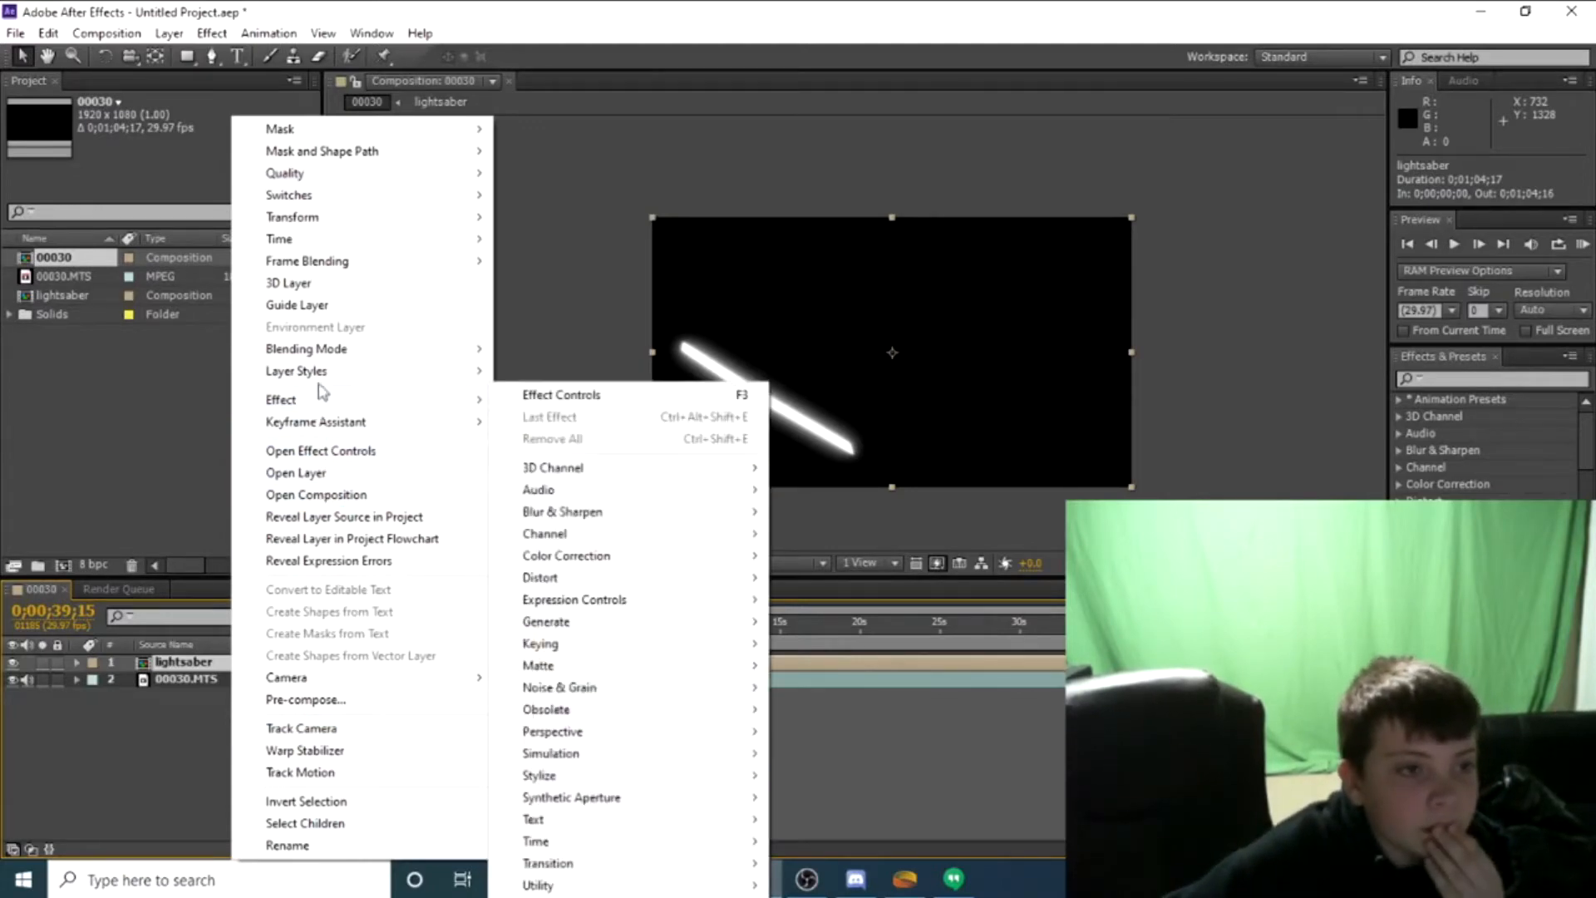
click(115, 770)
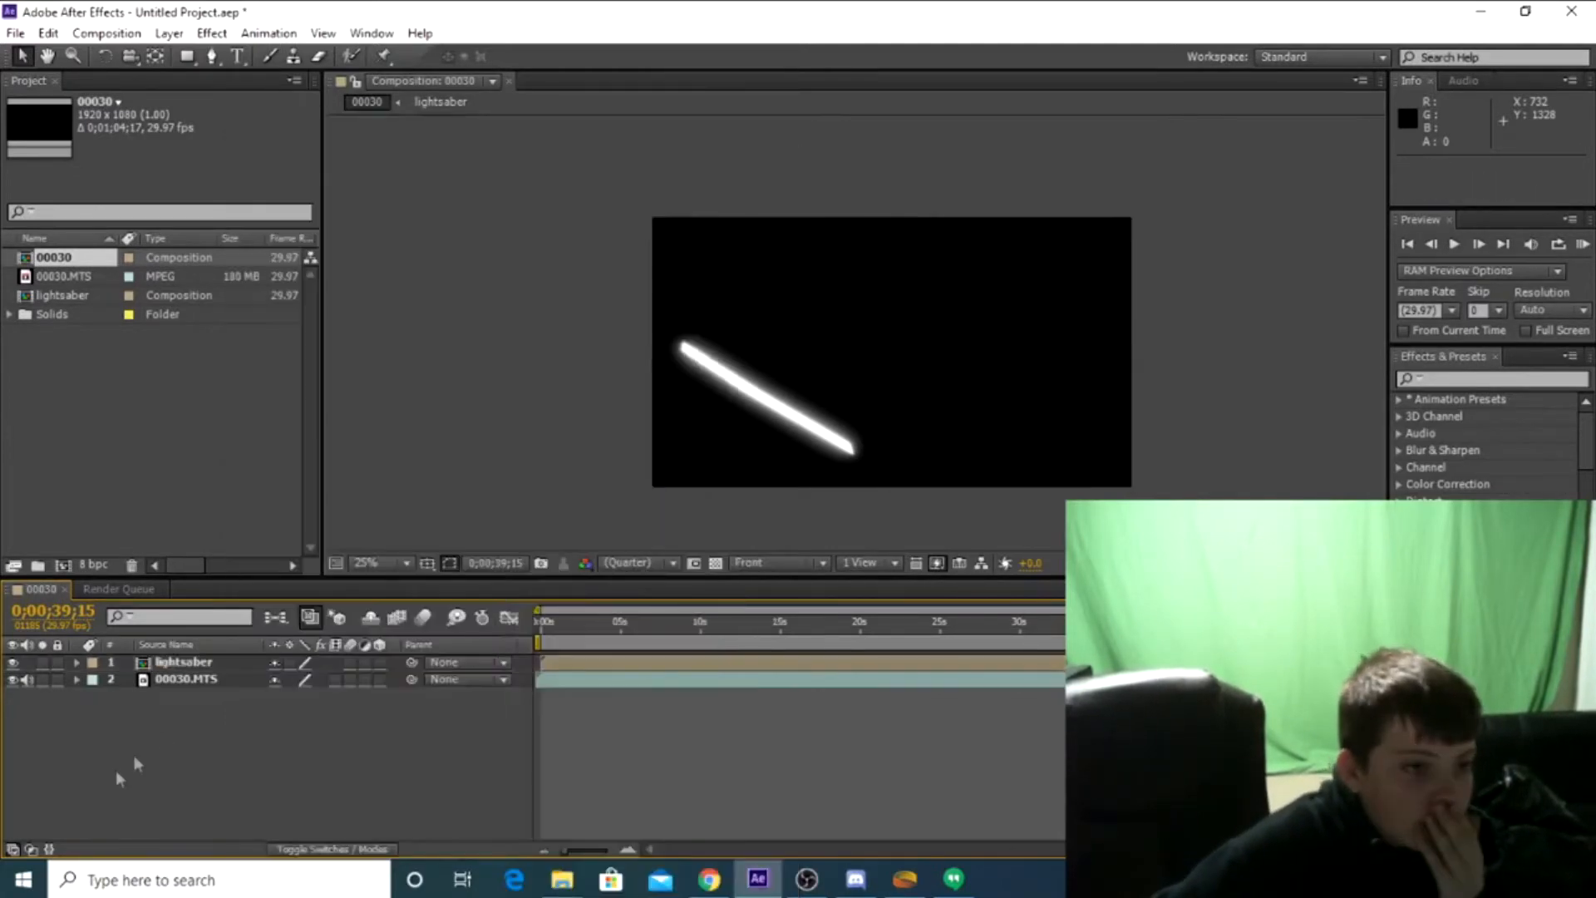
Set the lightsaber layer's blending mode to Screen over the footage and deselect the layer
right_click(193, 665)
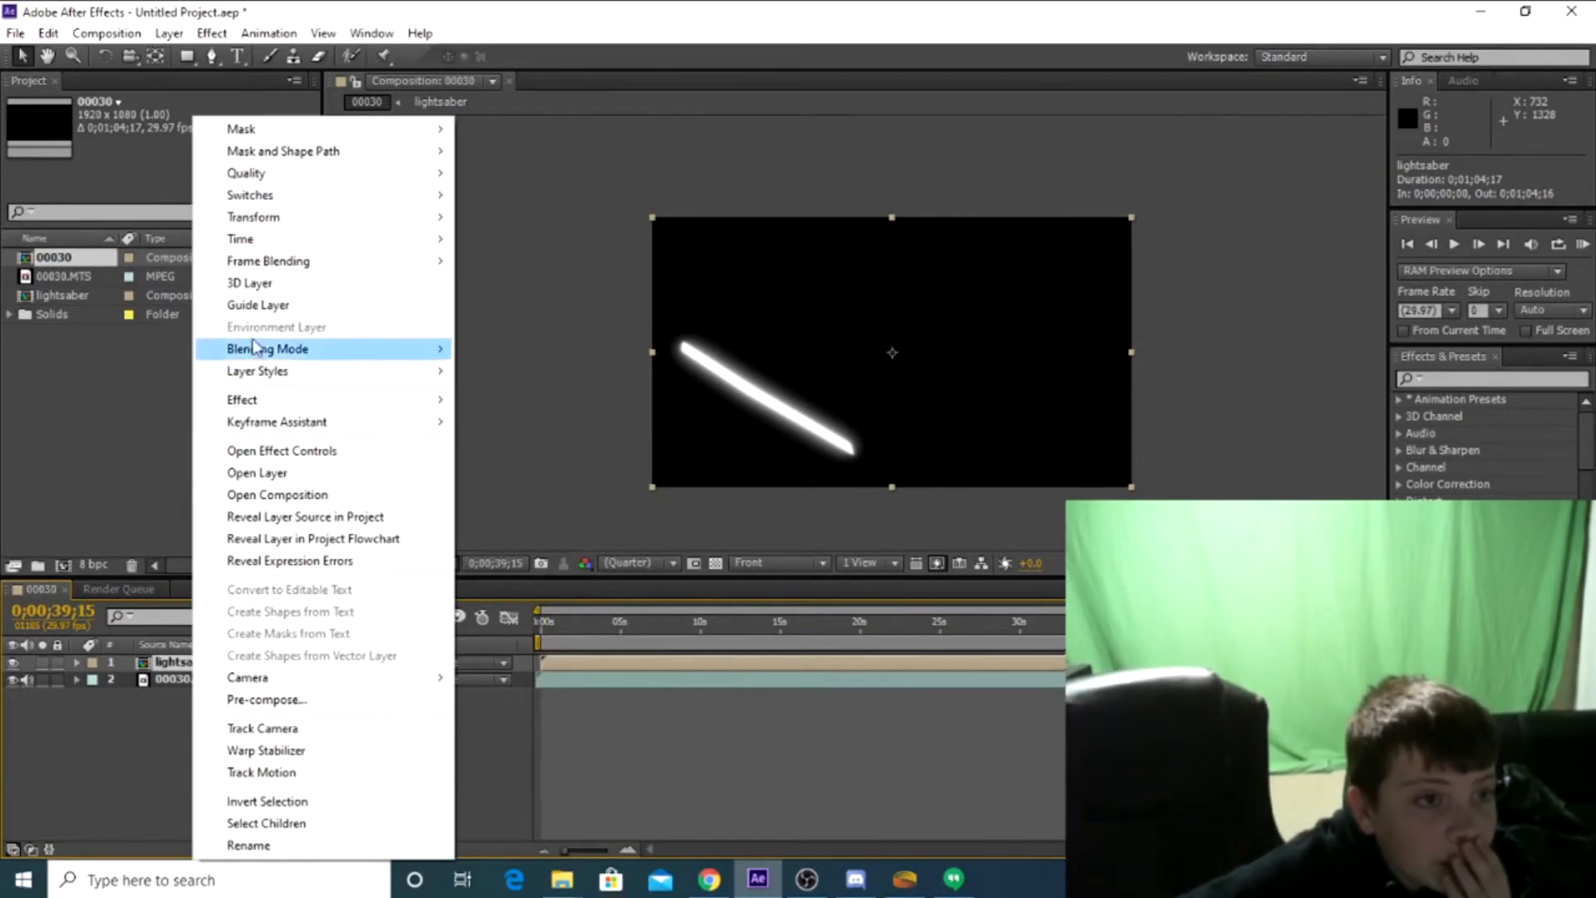
mouse_move(341, 348)
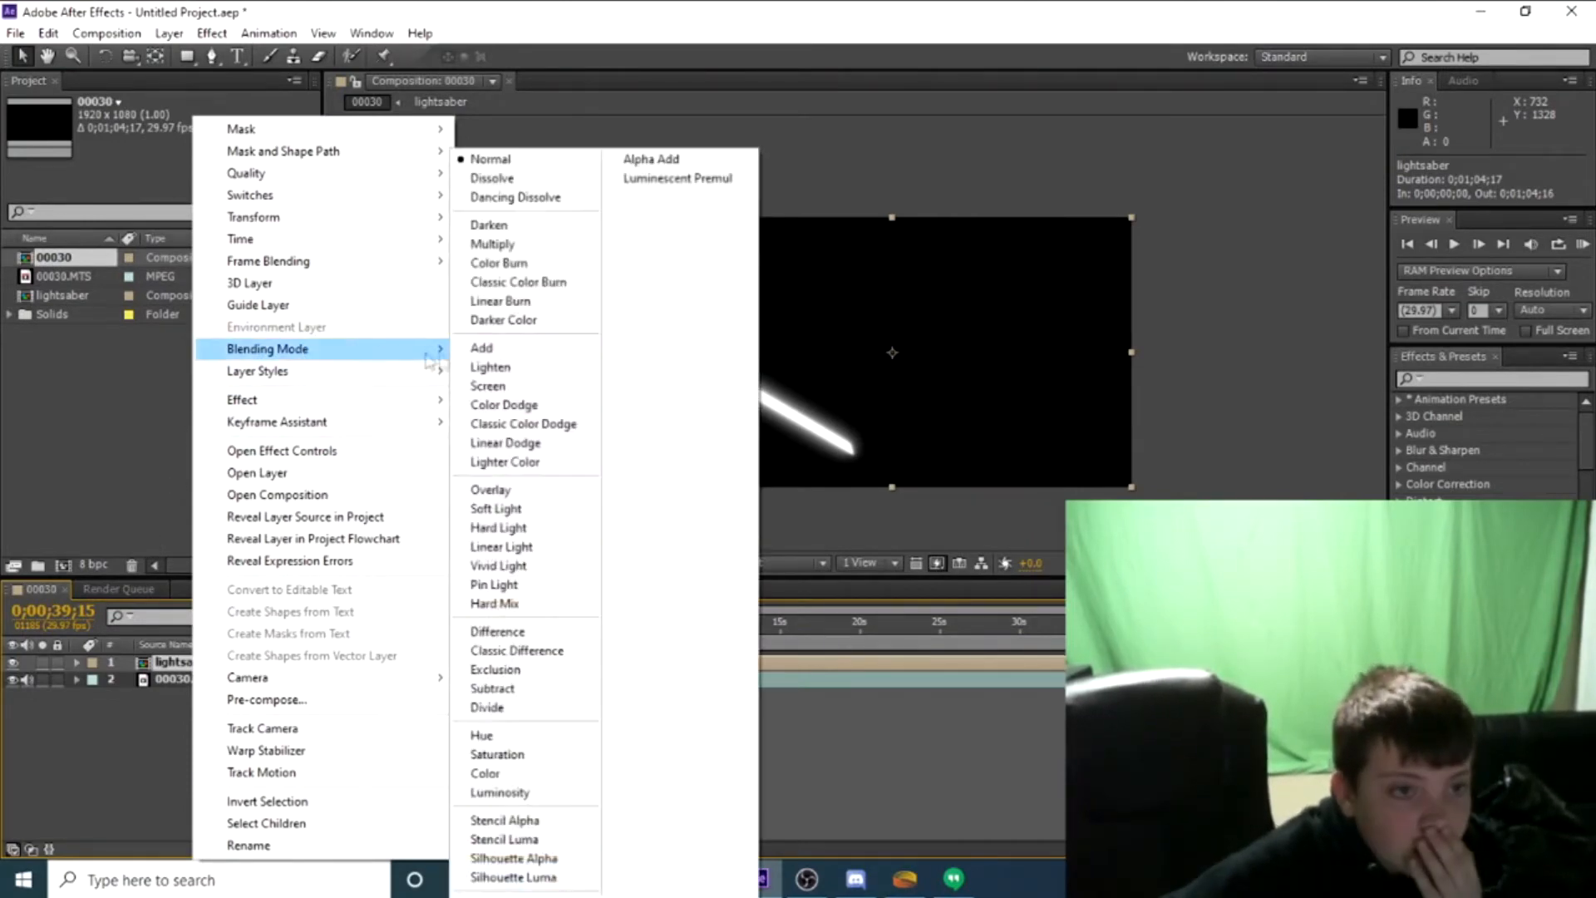
click(516, 392)
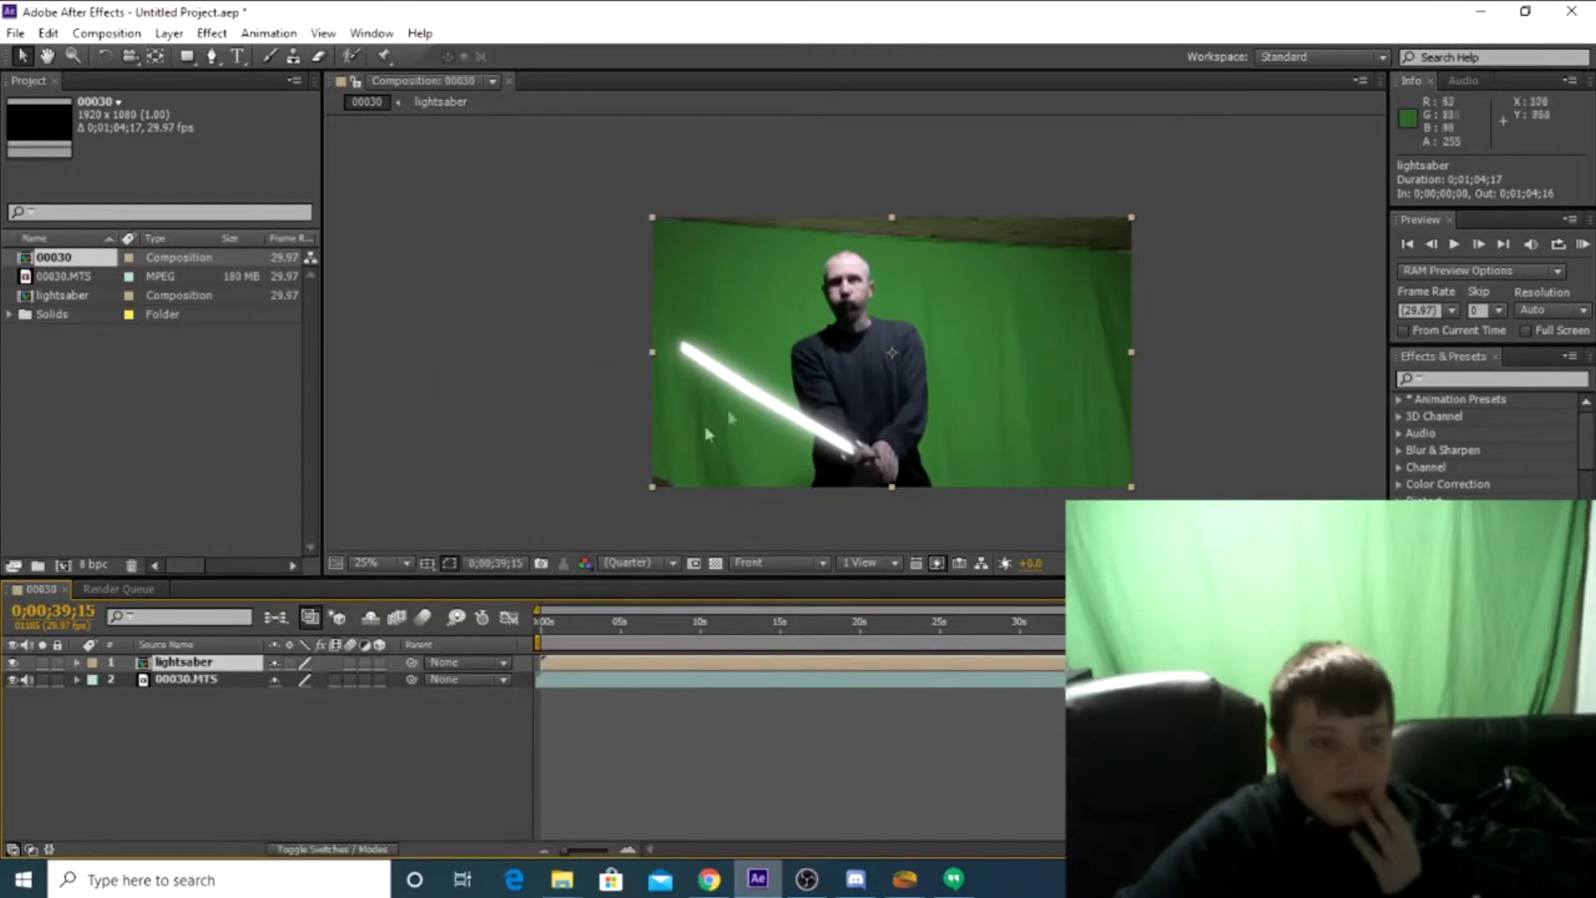
click(218, 727)
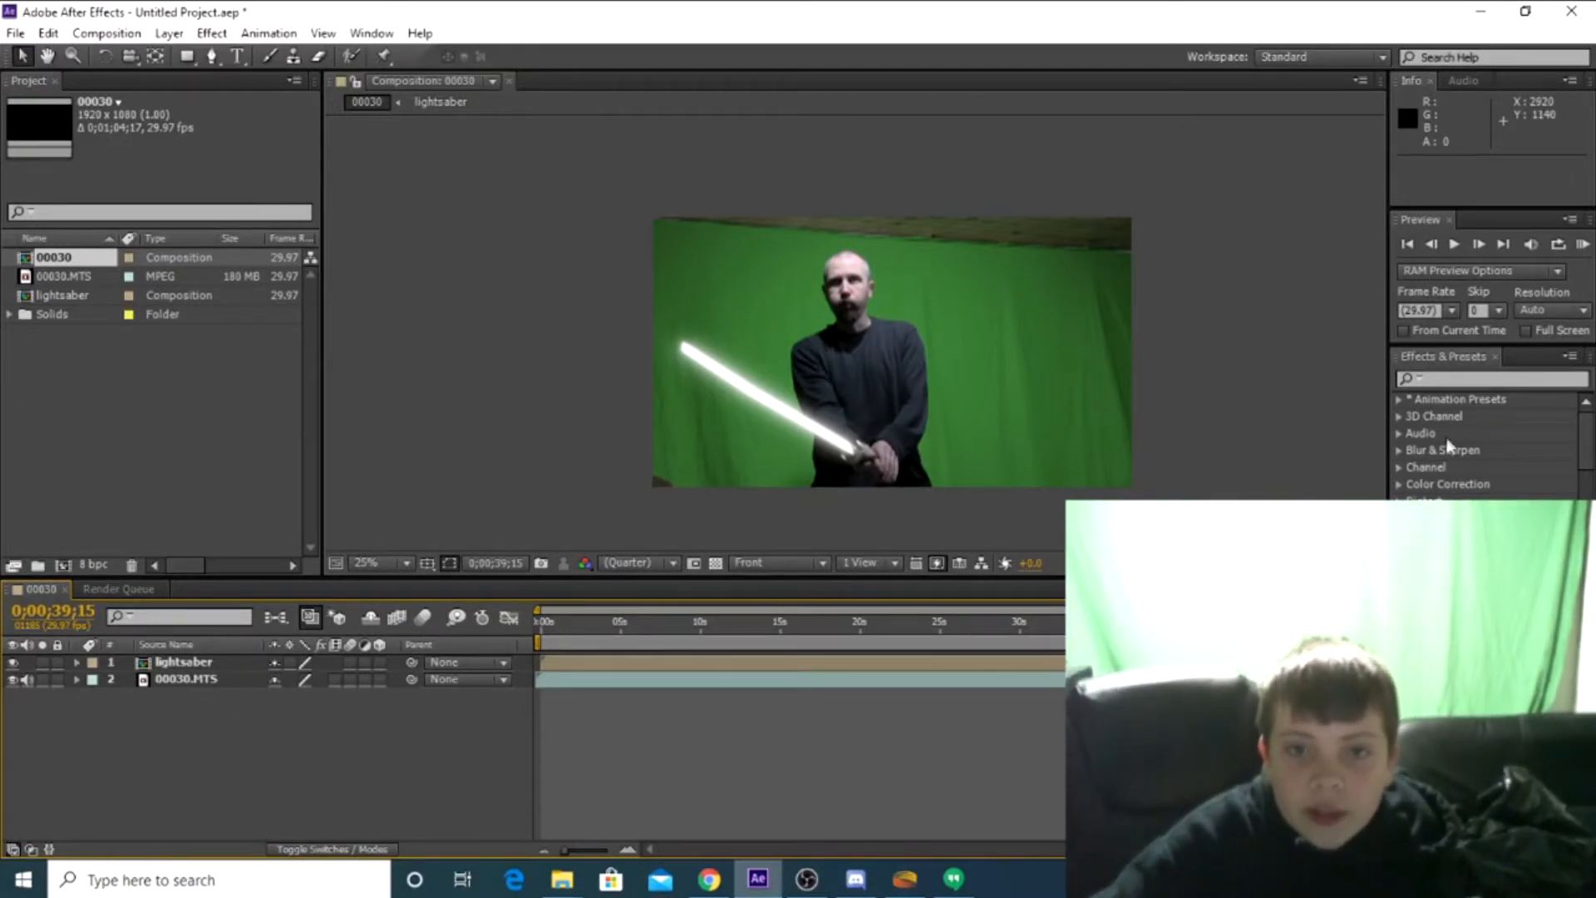
Apply the Curves color correction effect to the lightsaber layer
click(1400, 484)
scroll(1469, 467, down, 3)
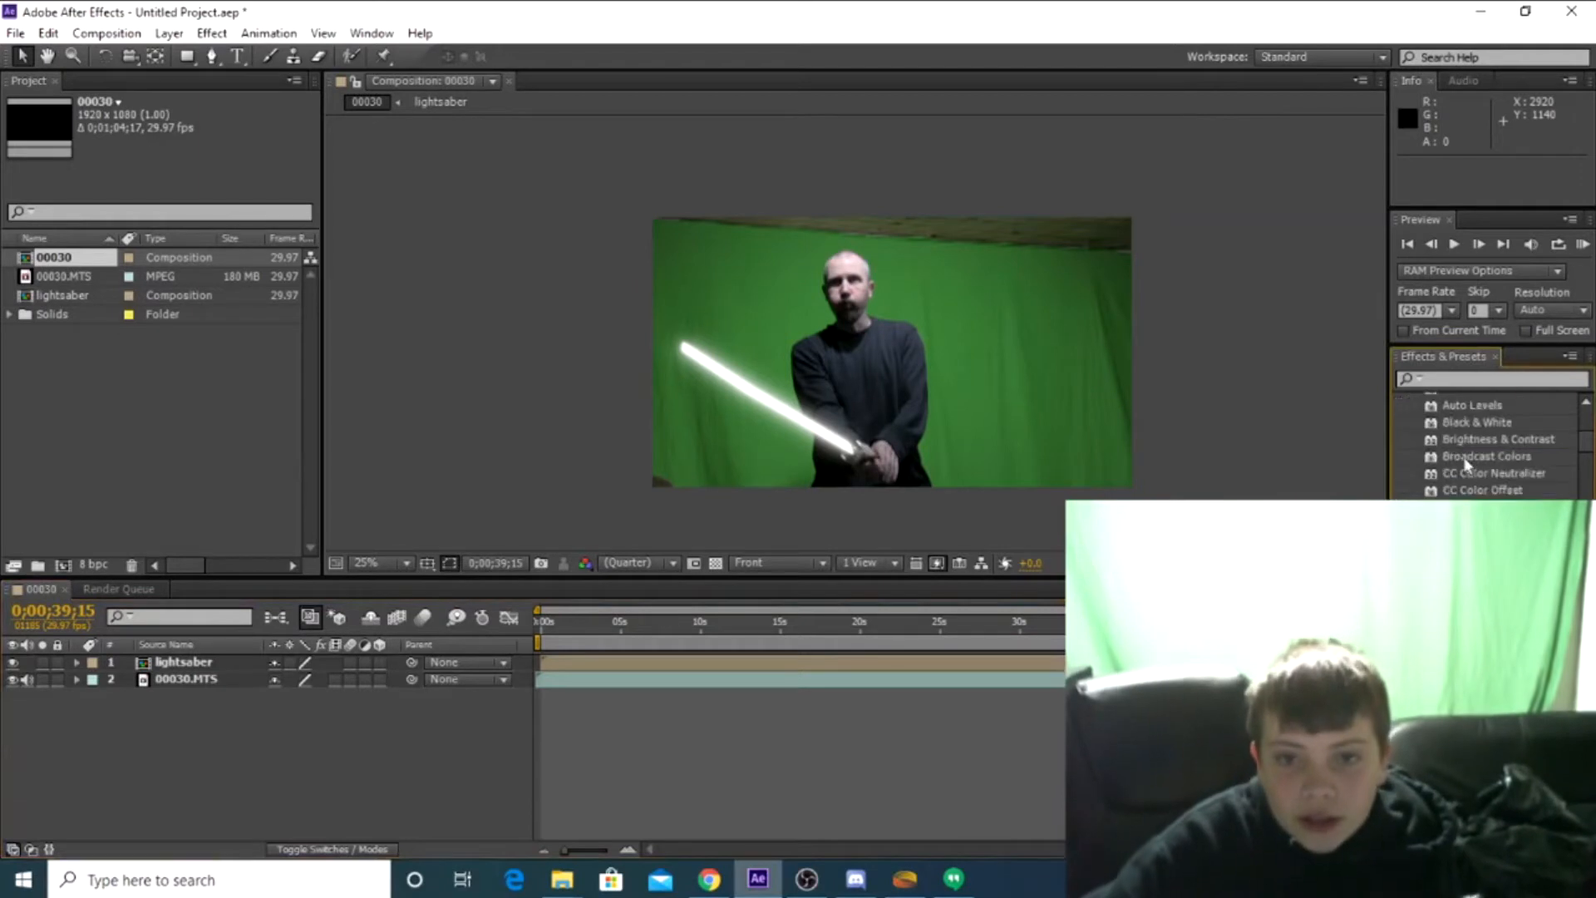
scroll(1469, 466, down, 3)
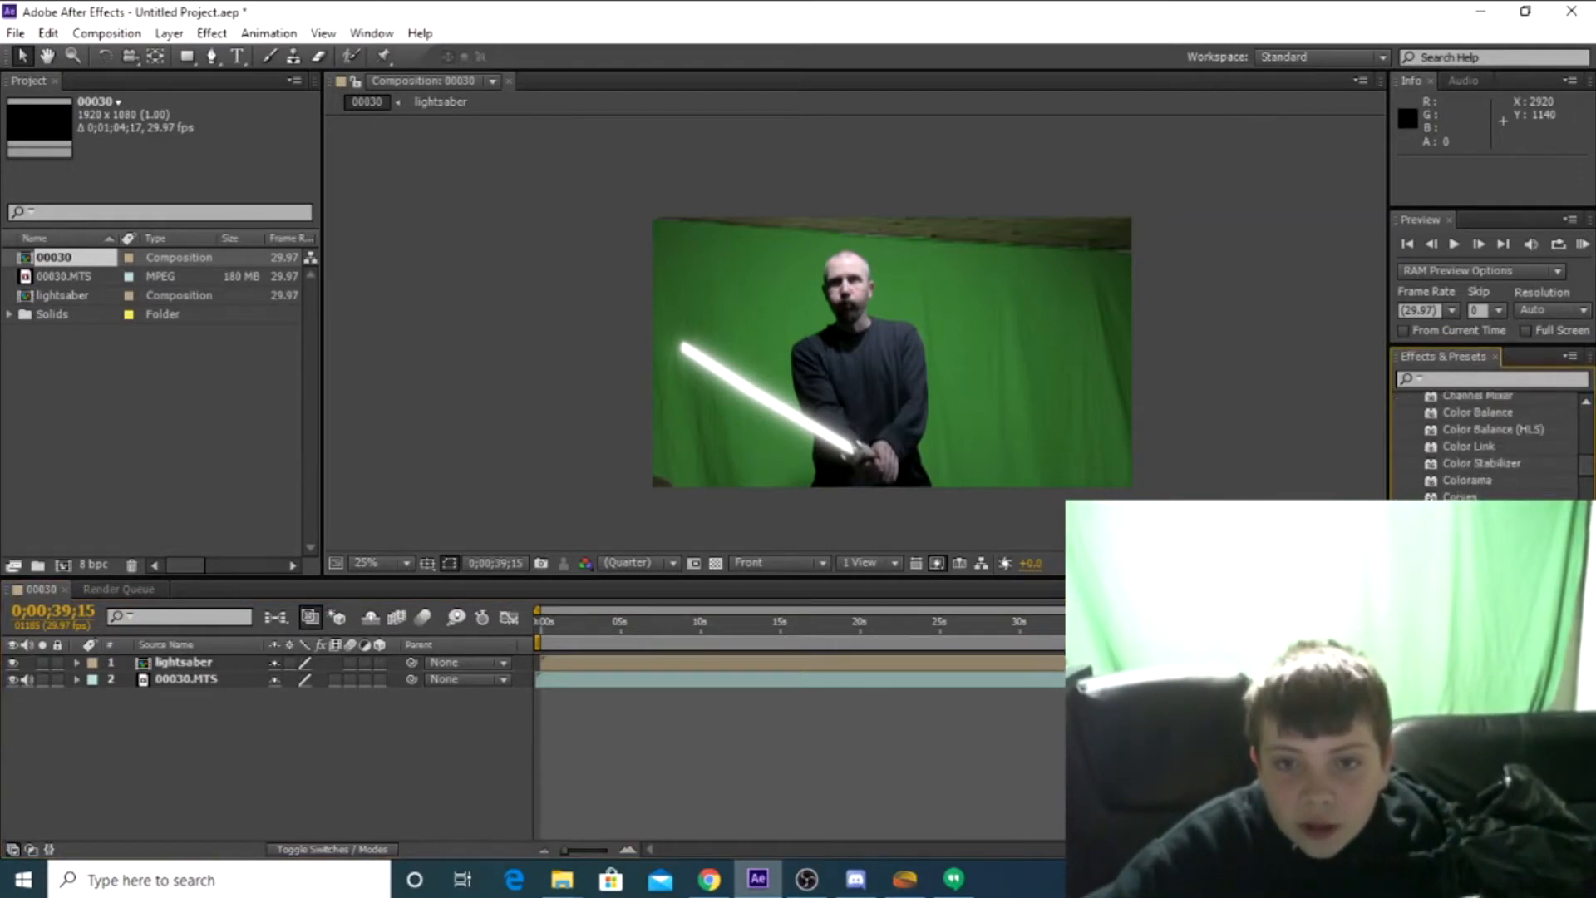
drag(1461, 496, 220, 662)
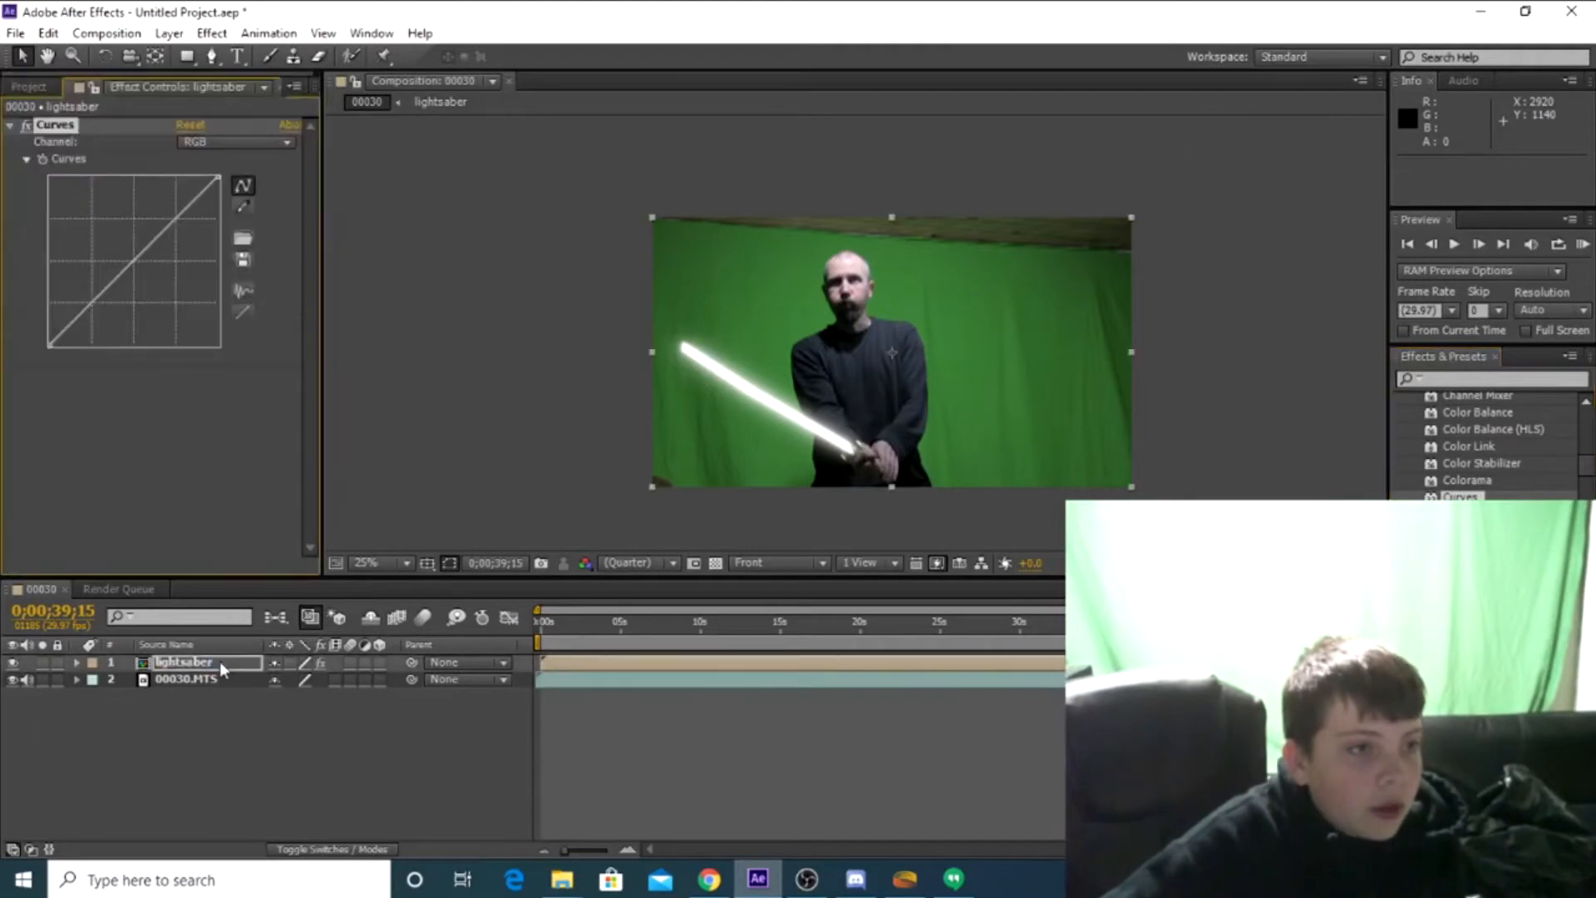
In the lightsaber layer's Curves effect, bend the Red channel curve steeply upward and the Green channel curve slightly upward
click(221, 143)
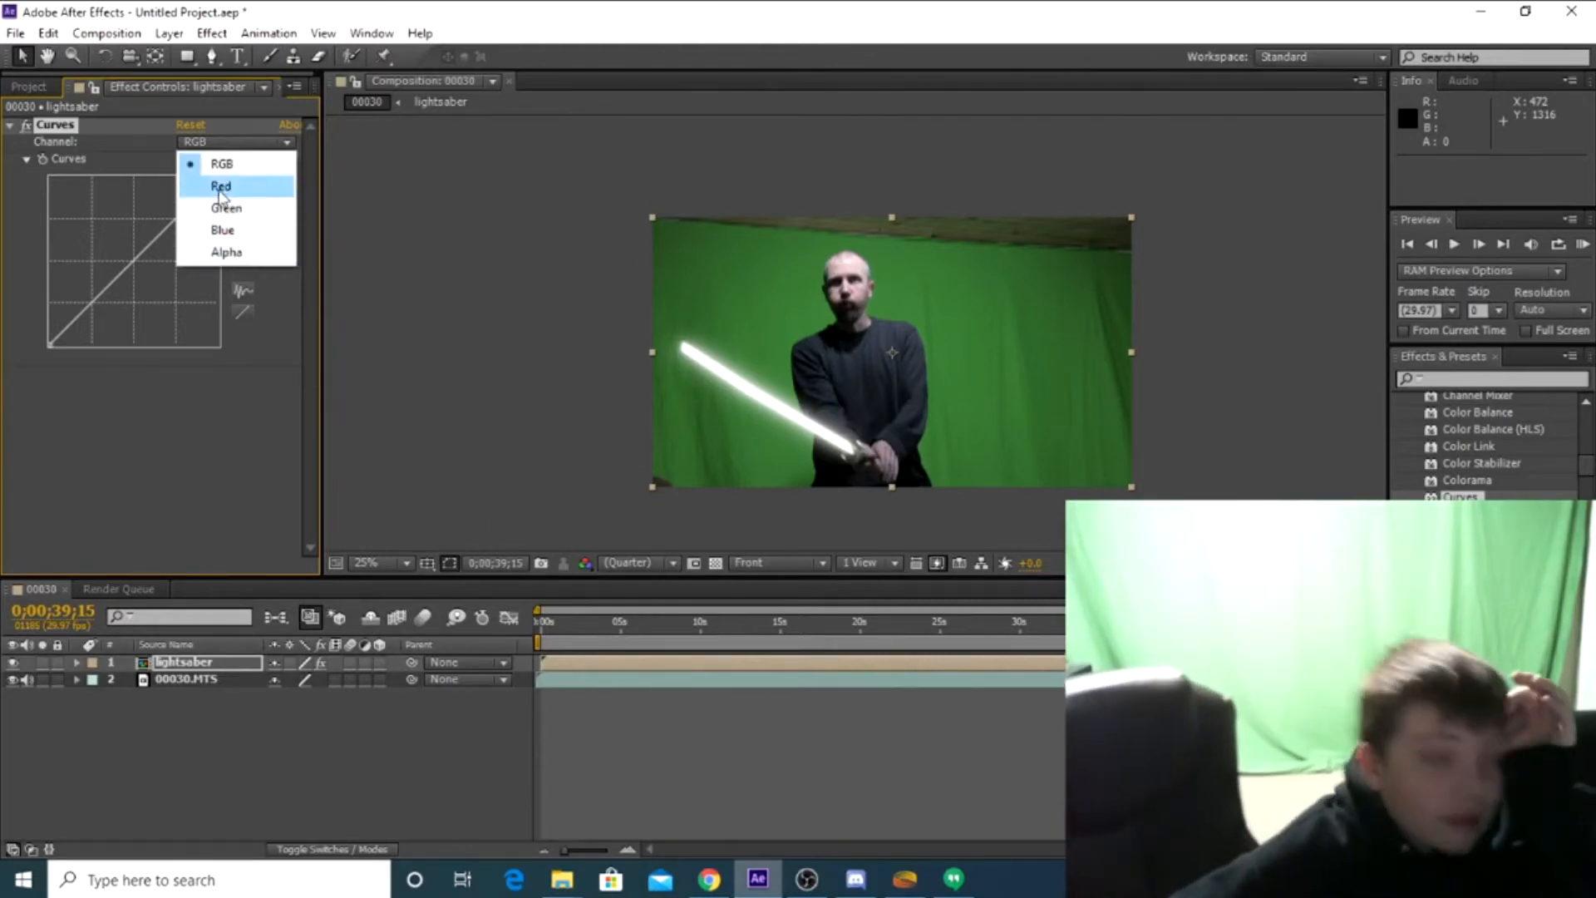
click(221, 186)
drag(147, 254, 109, 209)
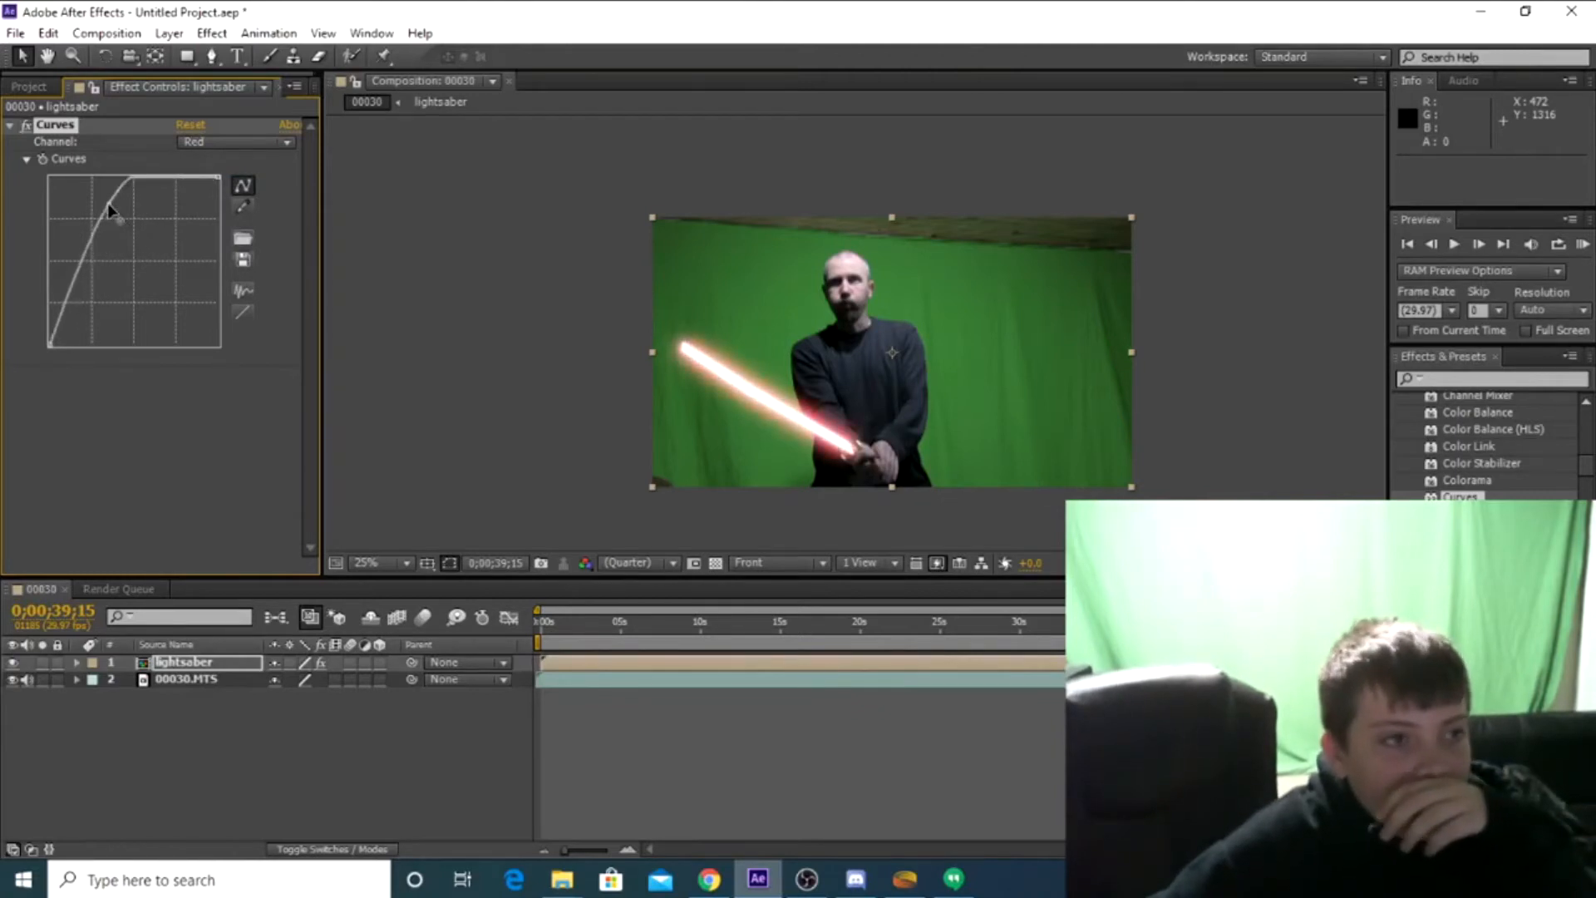
click(250, 143)
click(220, 208)
mouse_move(142, 242)
mouse_down()
mouse_move(184, 288)
mouse_move(117, 229)
mouse_move(129, 260)
mouse_up()
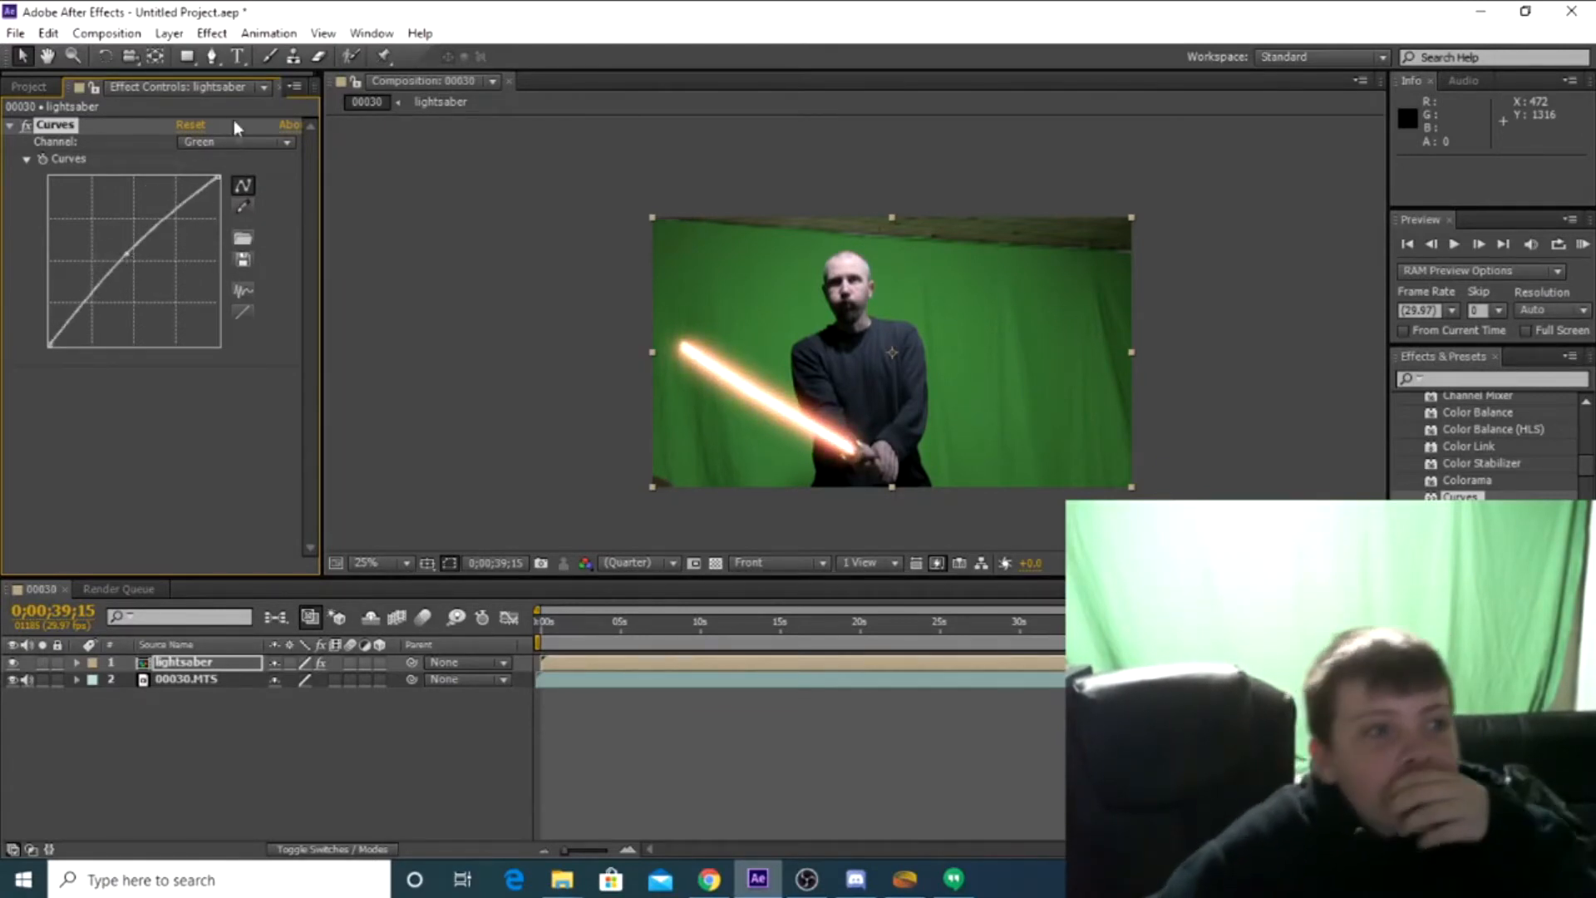
Pull the Blue and Alpha channel curves strongly downward in the lightsaber layer's Curves effect
click(235, 142)
click(208, 228)
drag(151, 246, 177, 291)
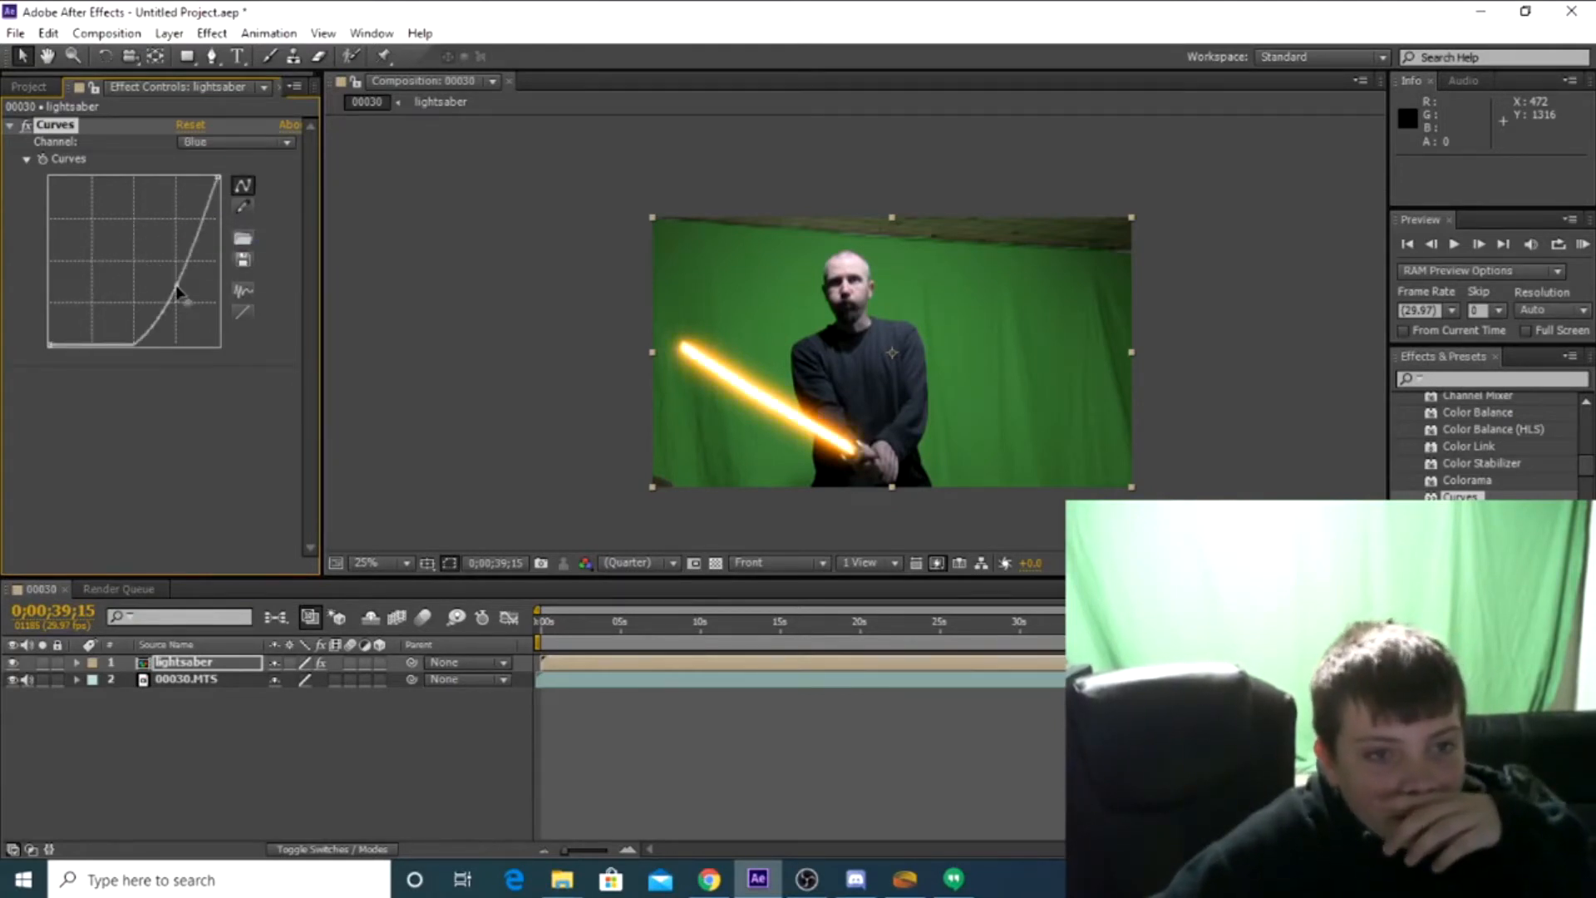
click(207, 145)
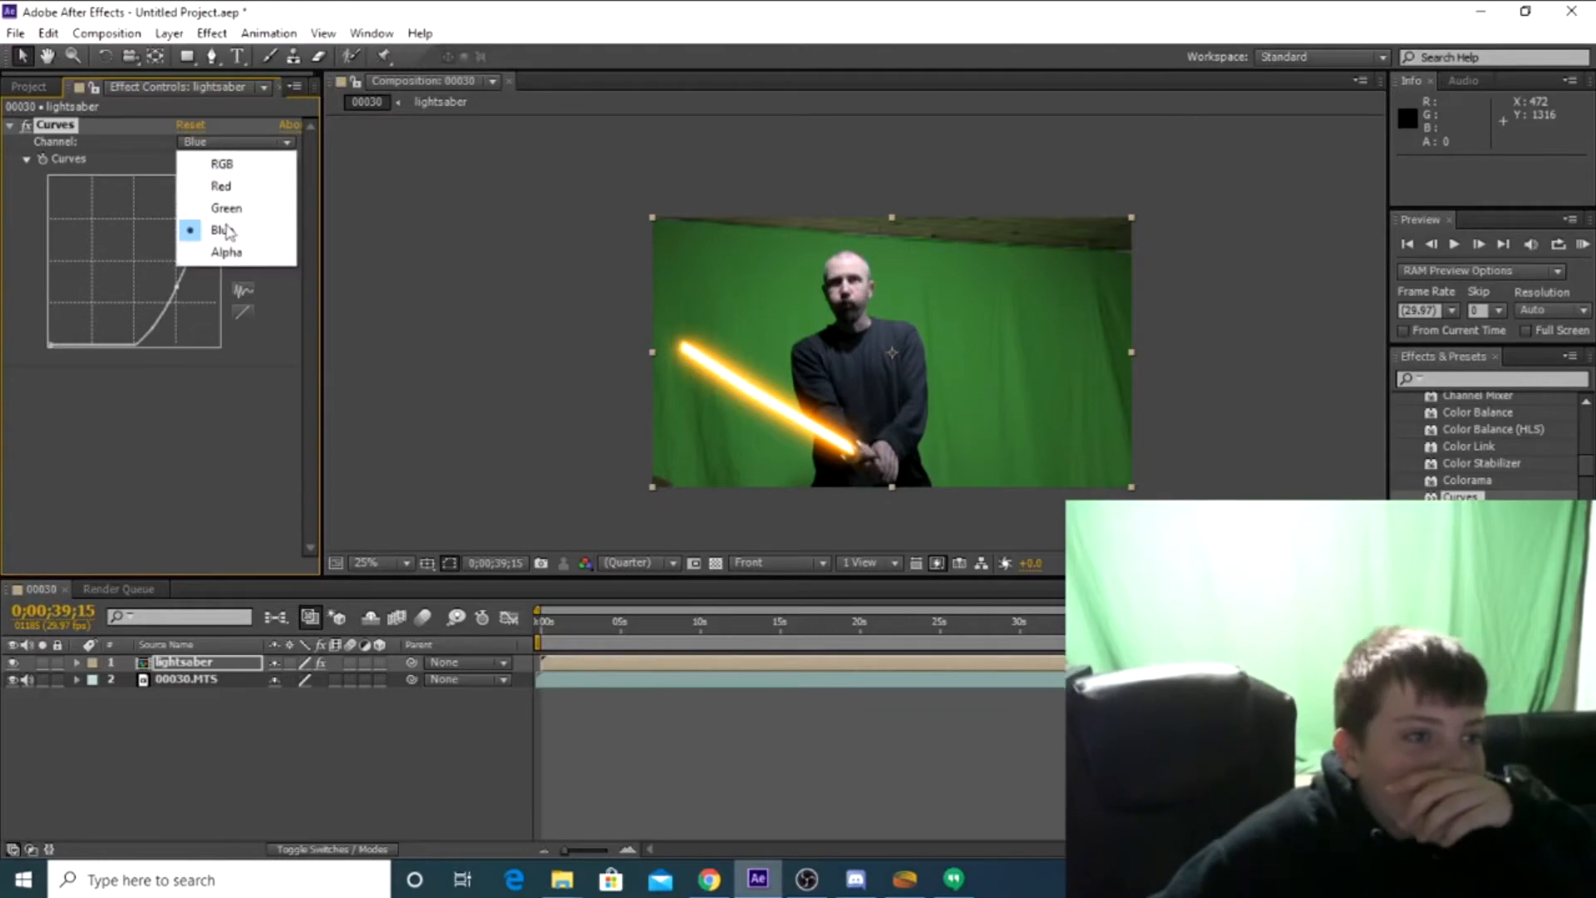
click(241, 257)
drag(133, 256, 174, 301)
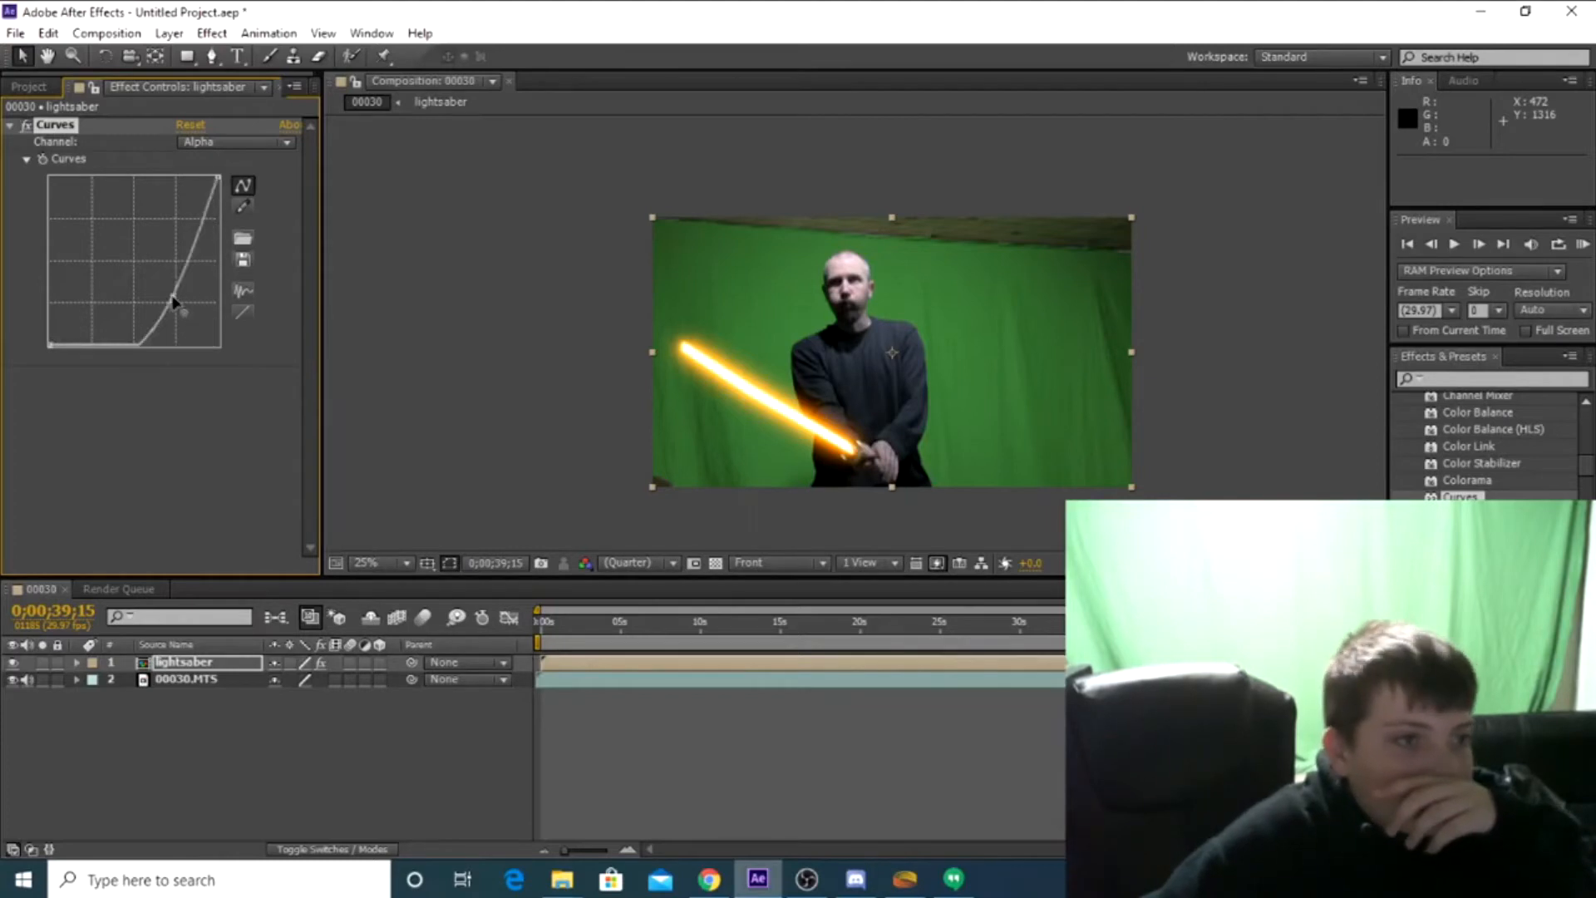
click(202, 145)
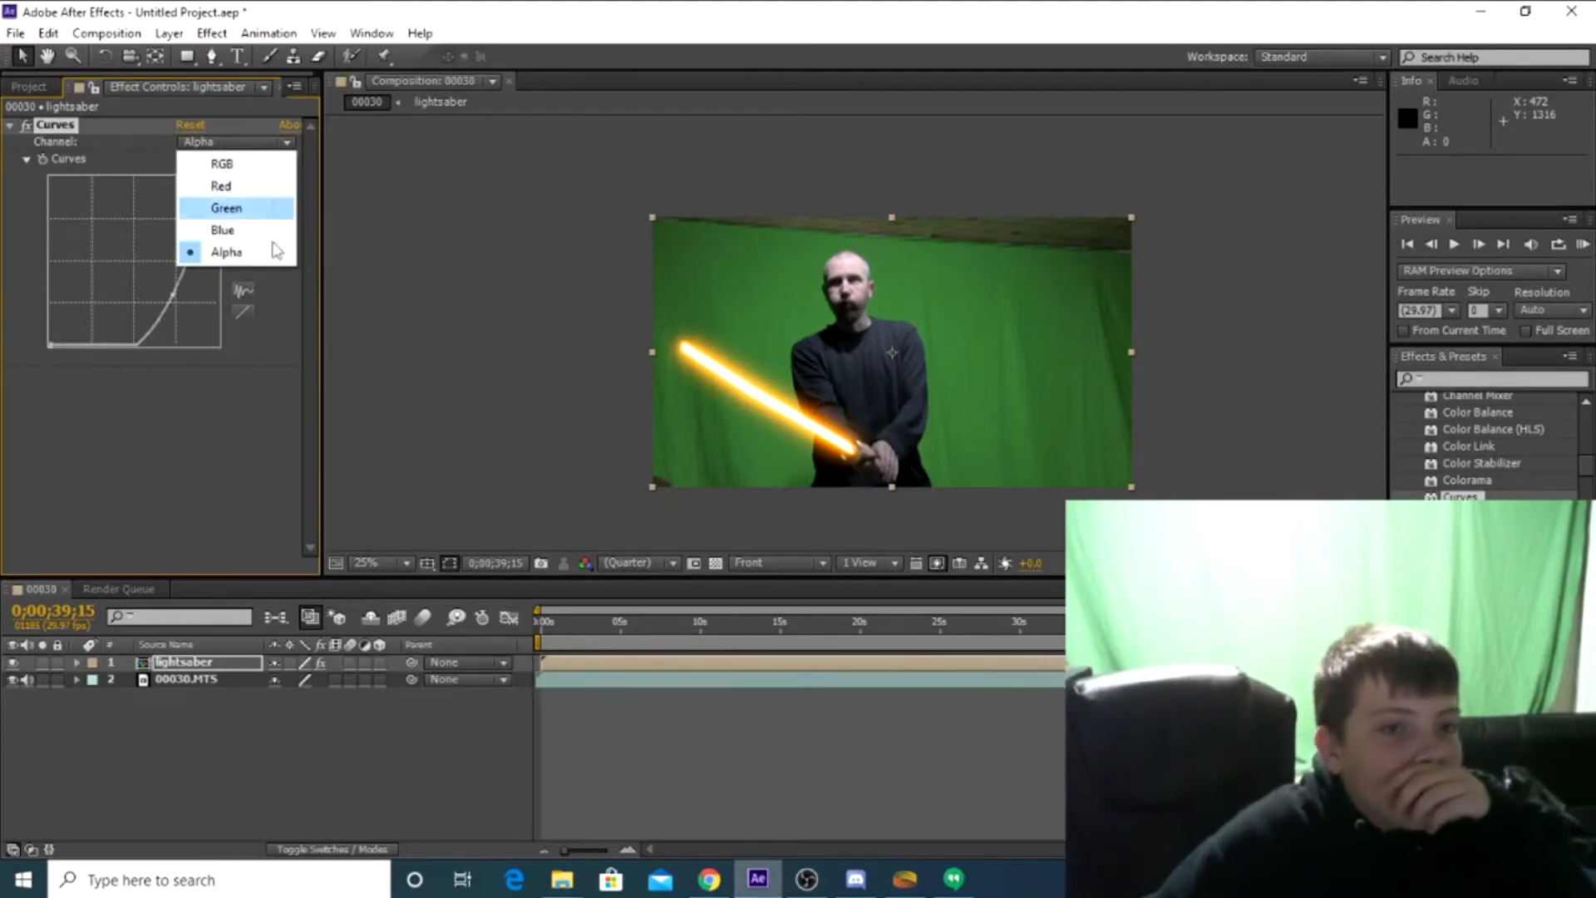
click(262, 397)
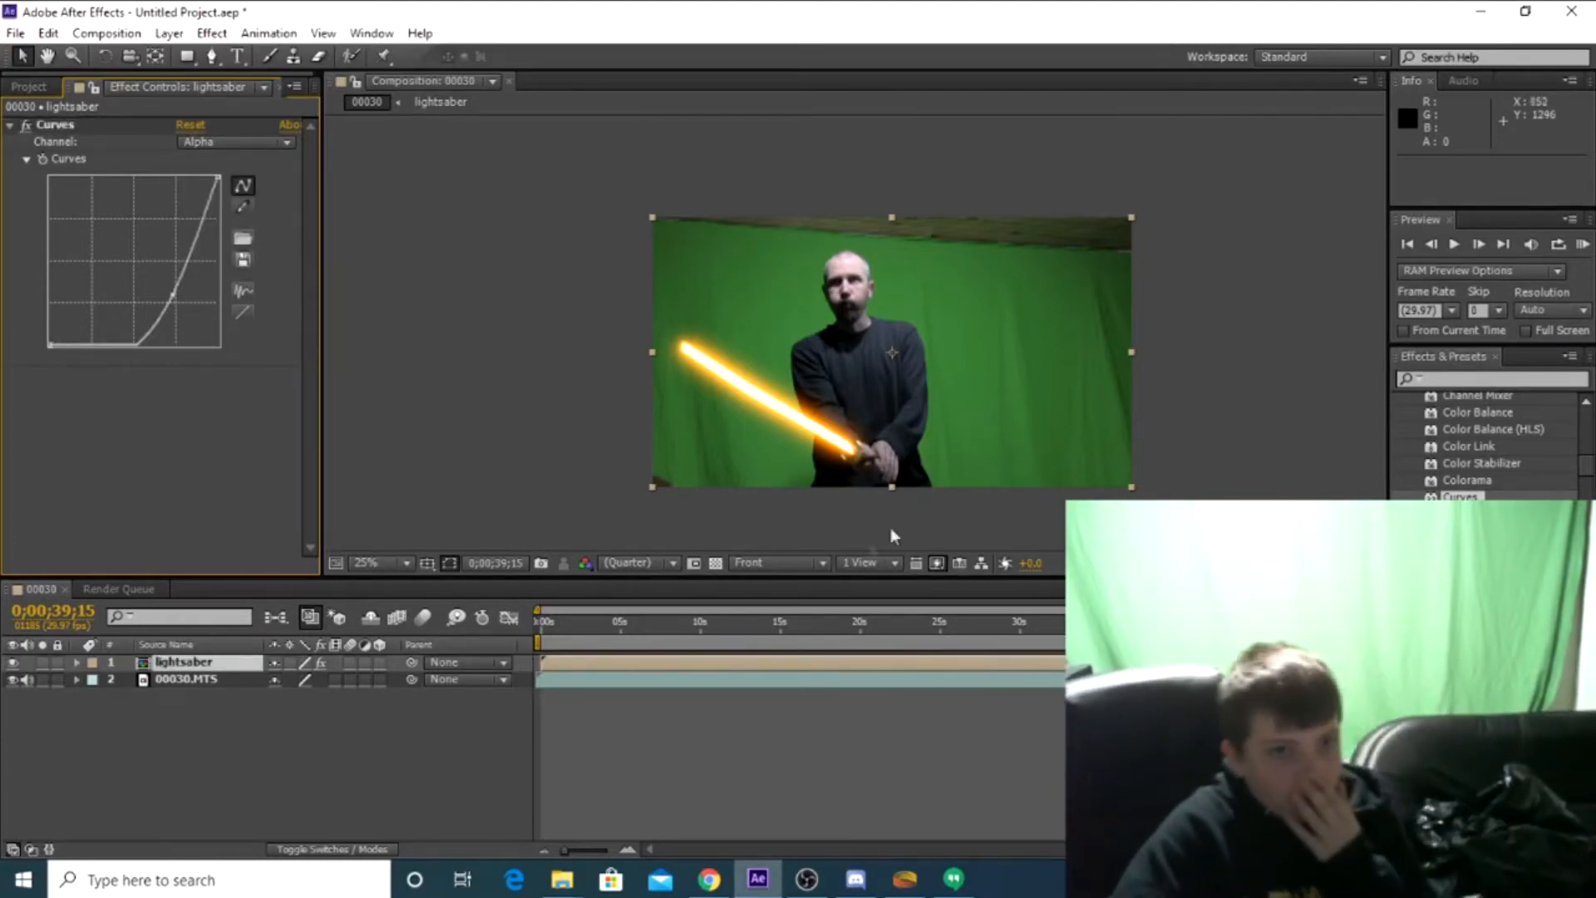
Play the composition from the start to preview the lightsaber effect over the footage
click(1407, 245)
click(1455, 245)
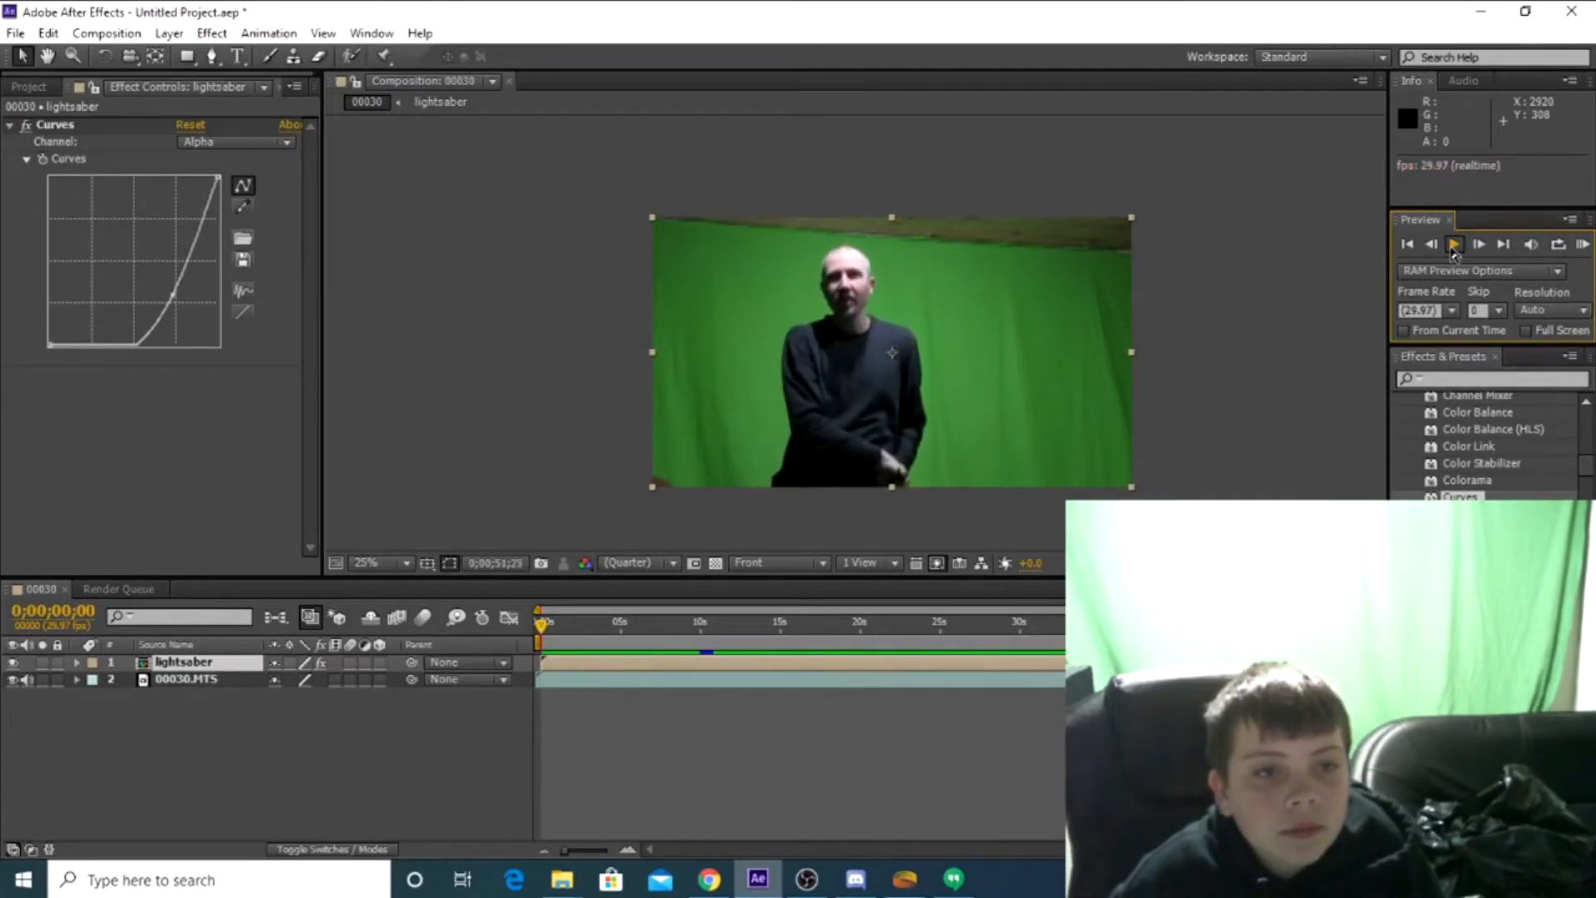
click(1454, 246)
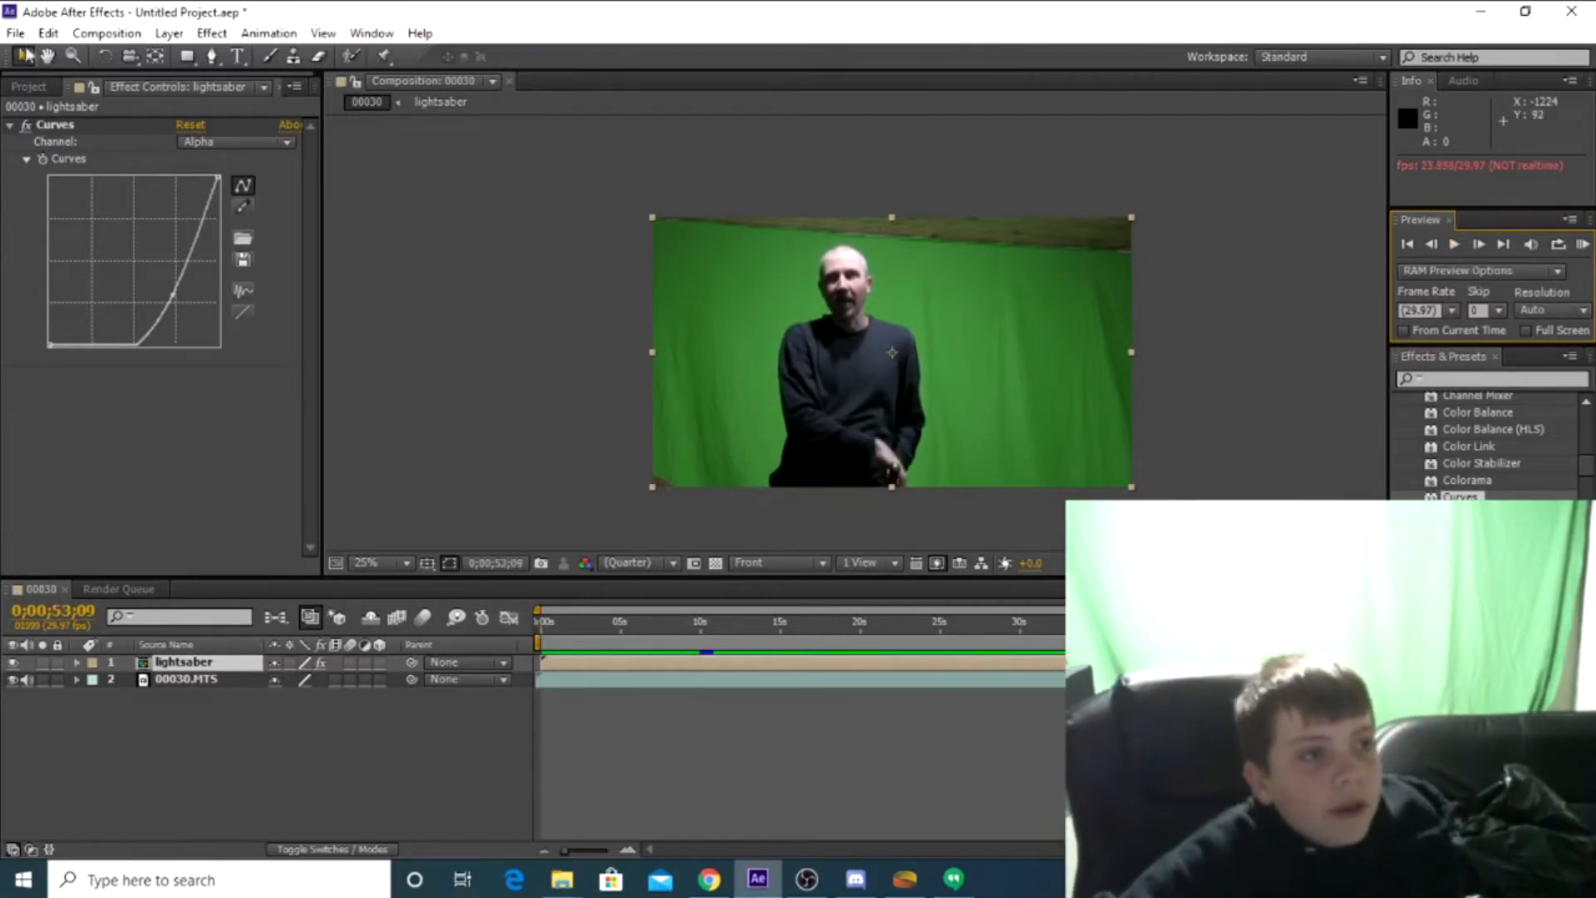
click(12, 34)
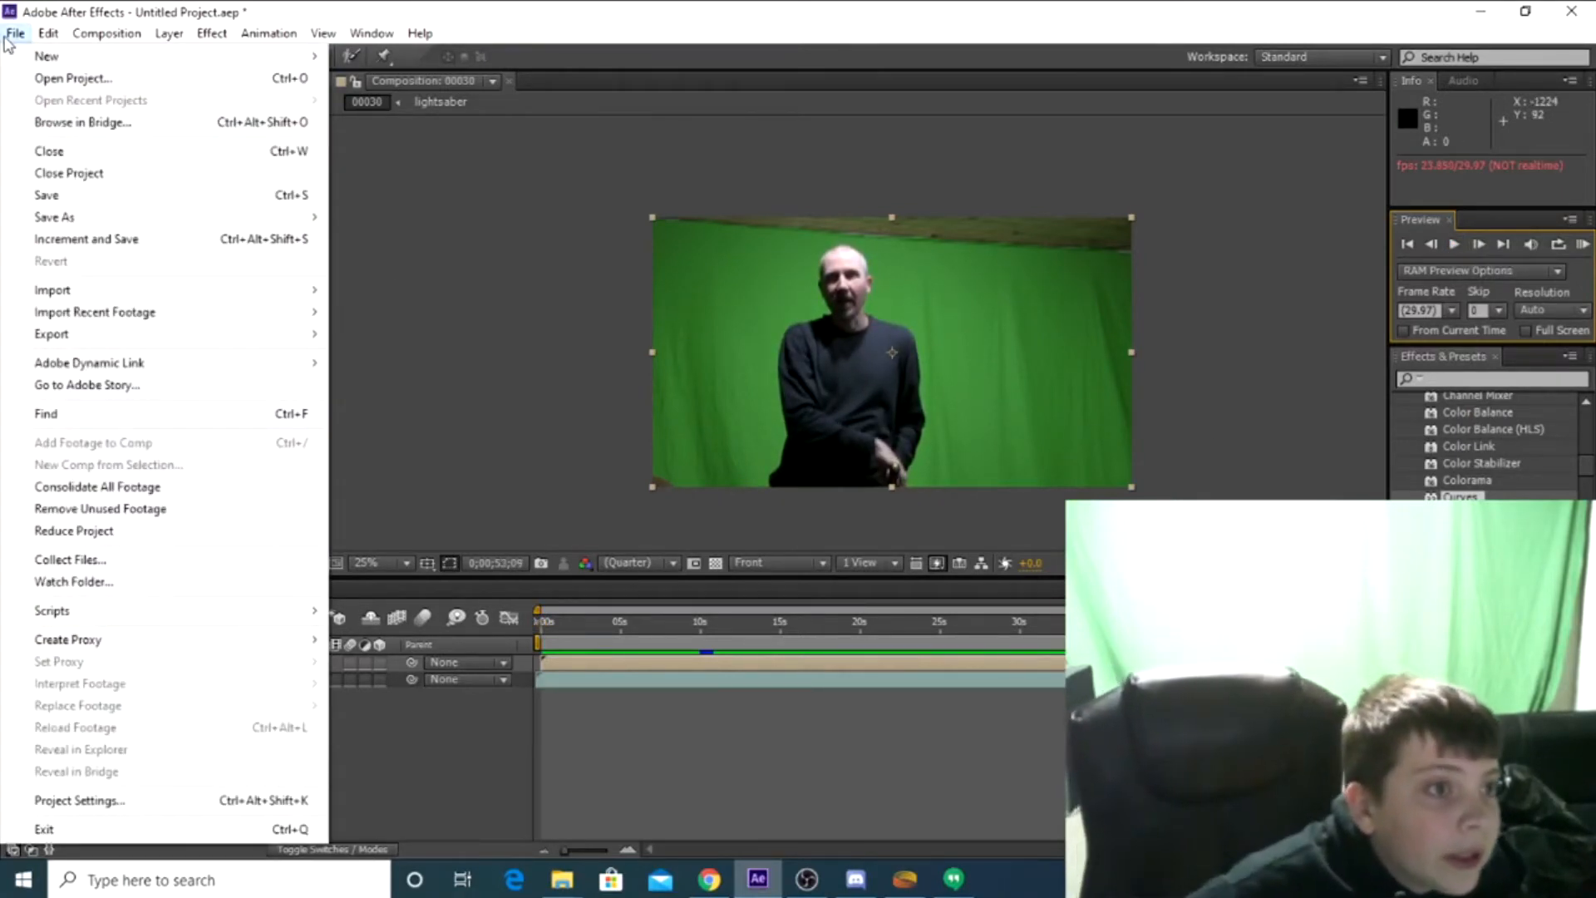
mouse_move(185, 223)
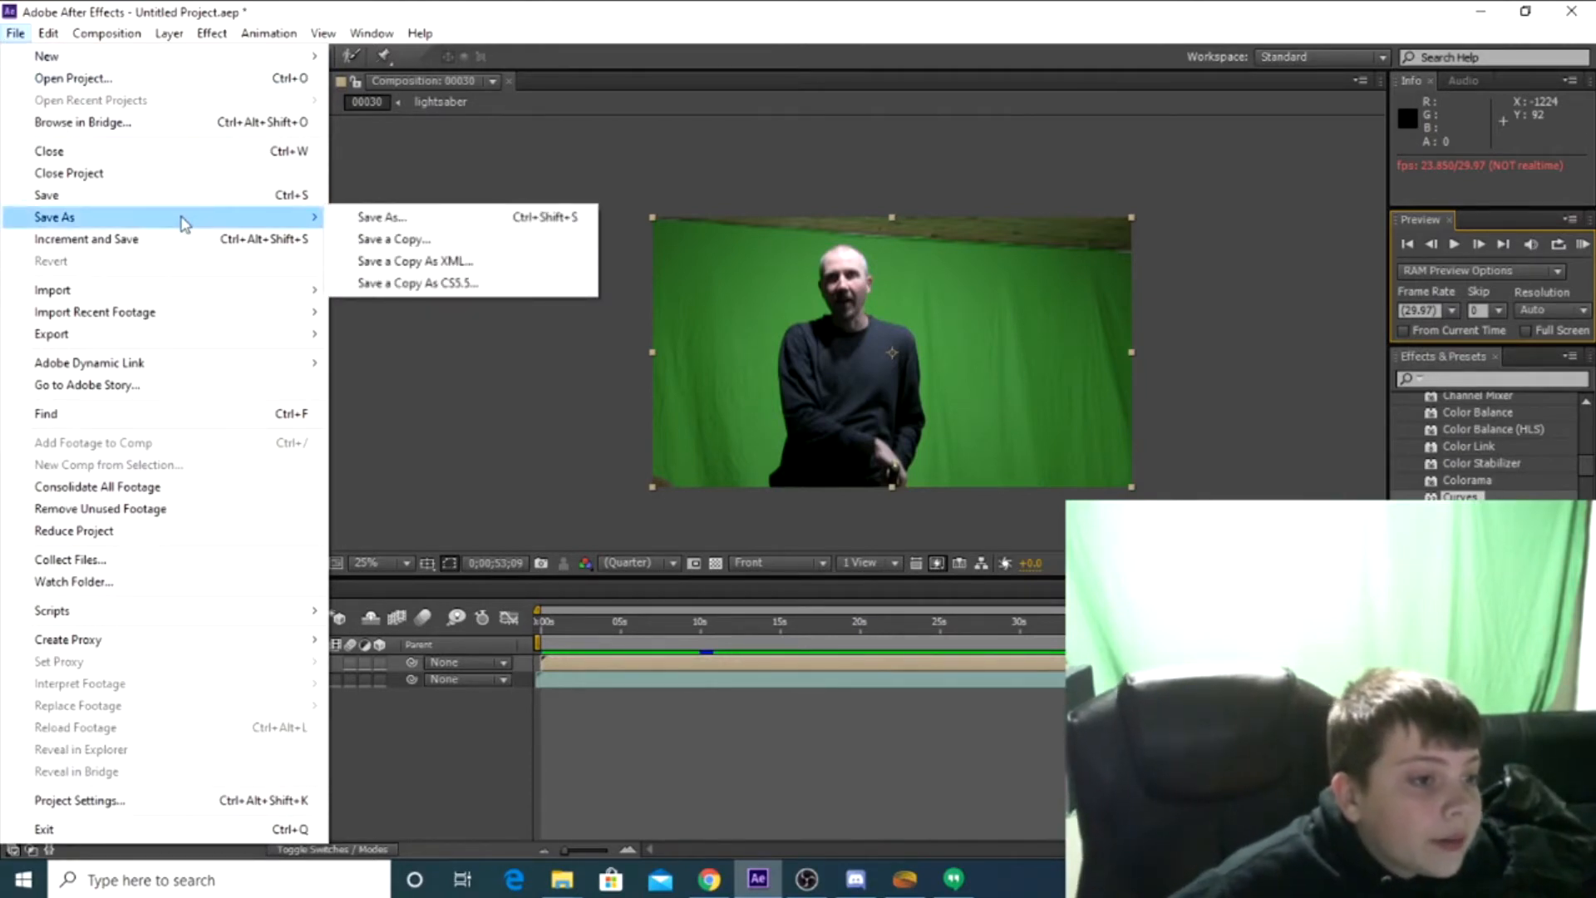
click(557, 398)
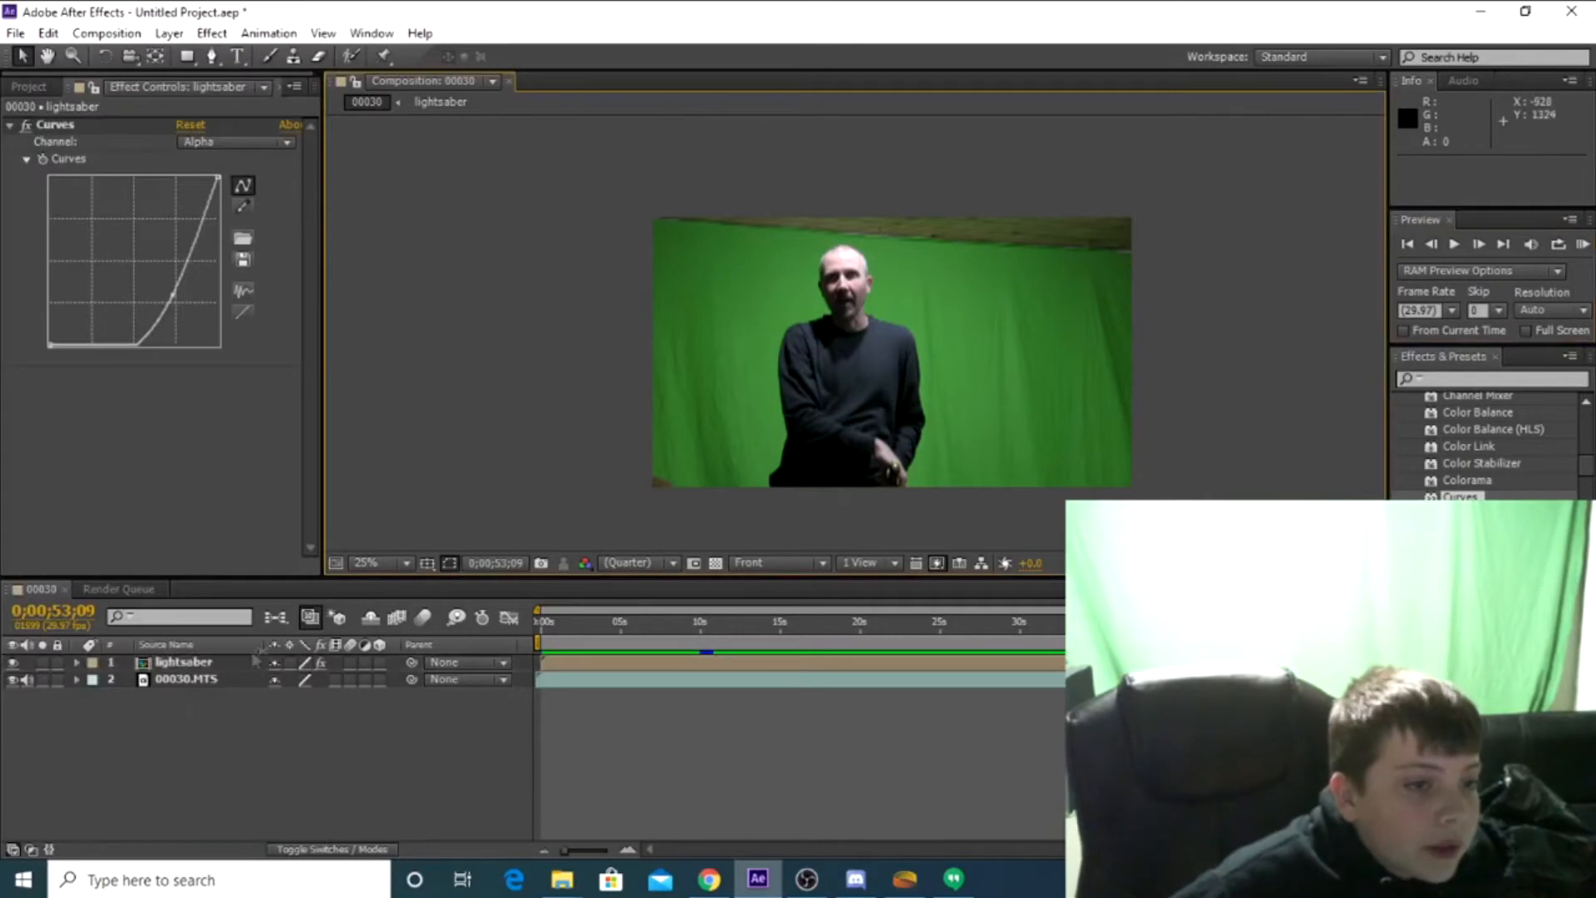
Try to enable the 00030 composition for rendering in the render queue
click(111, 591)
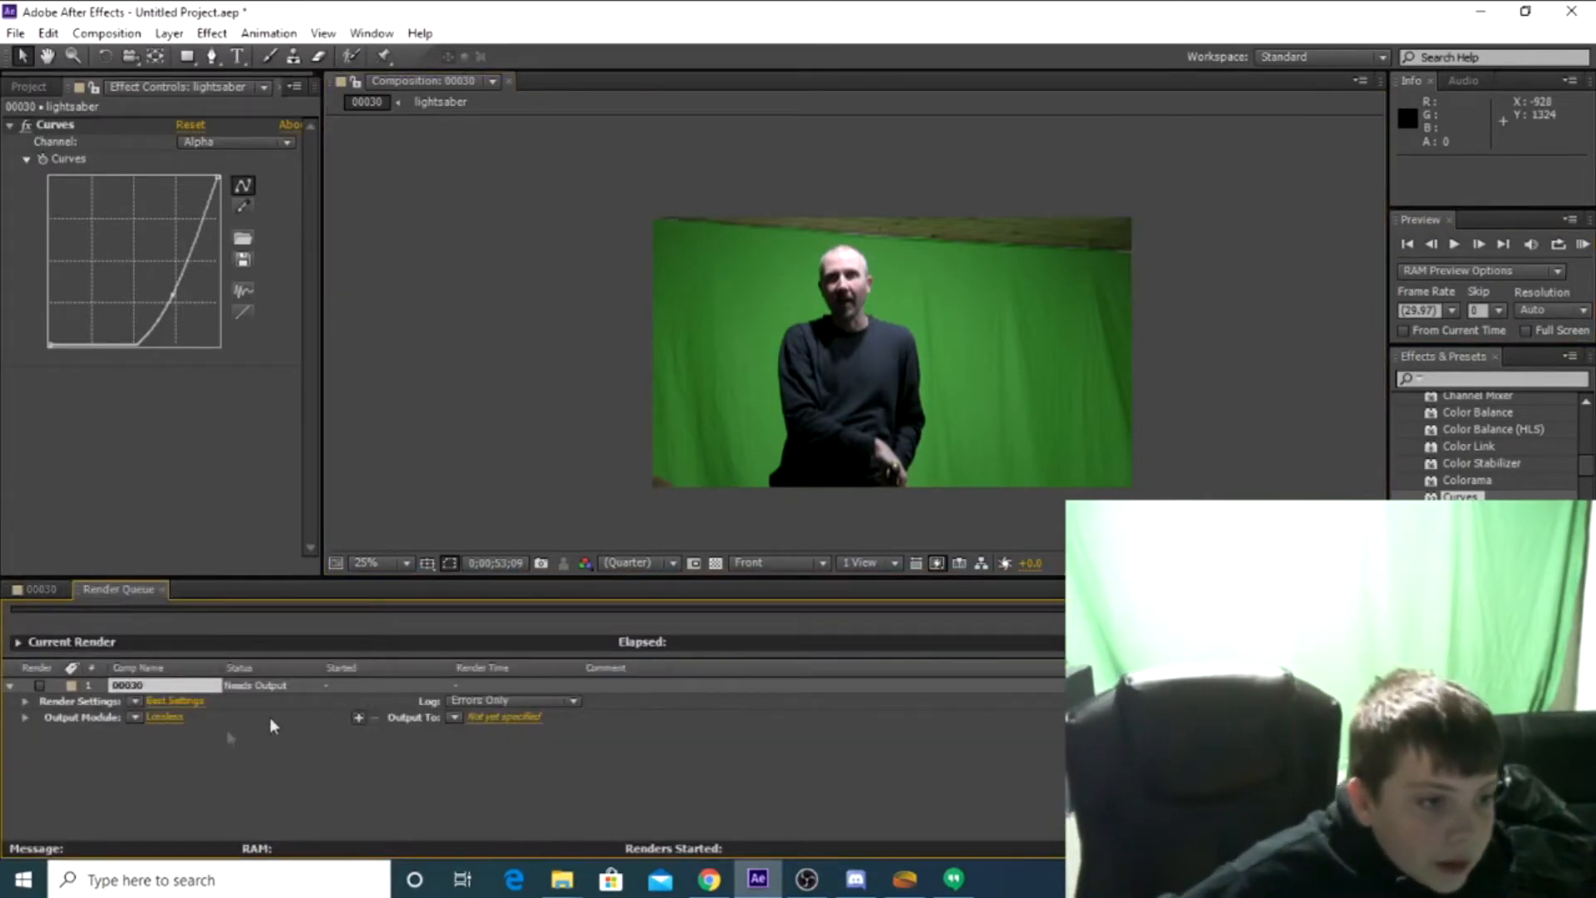
click(38, 685)
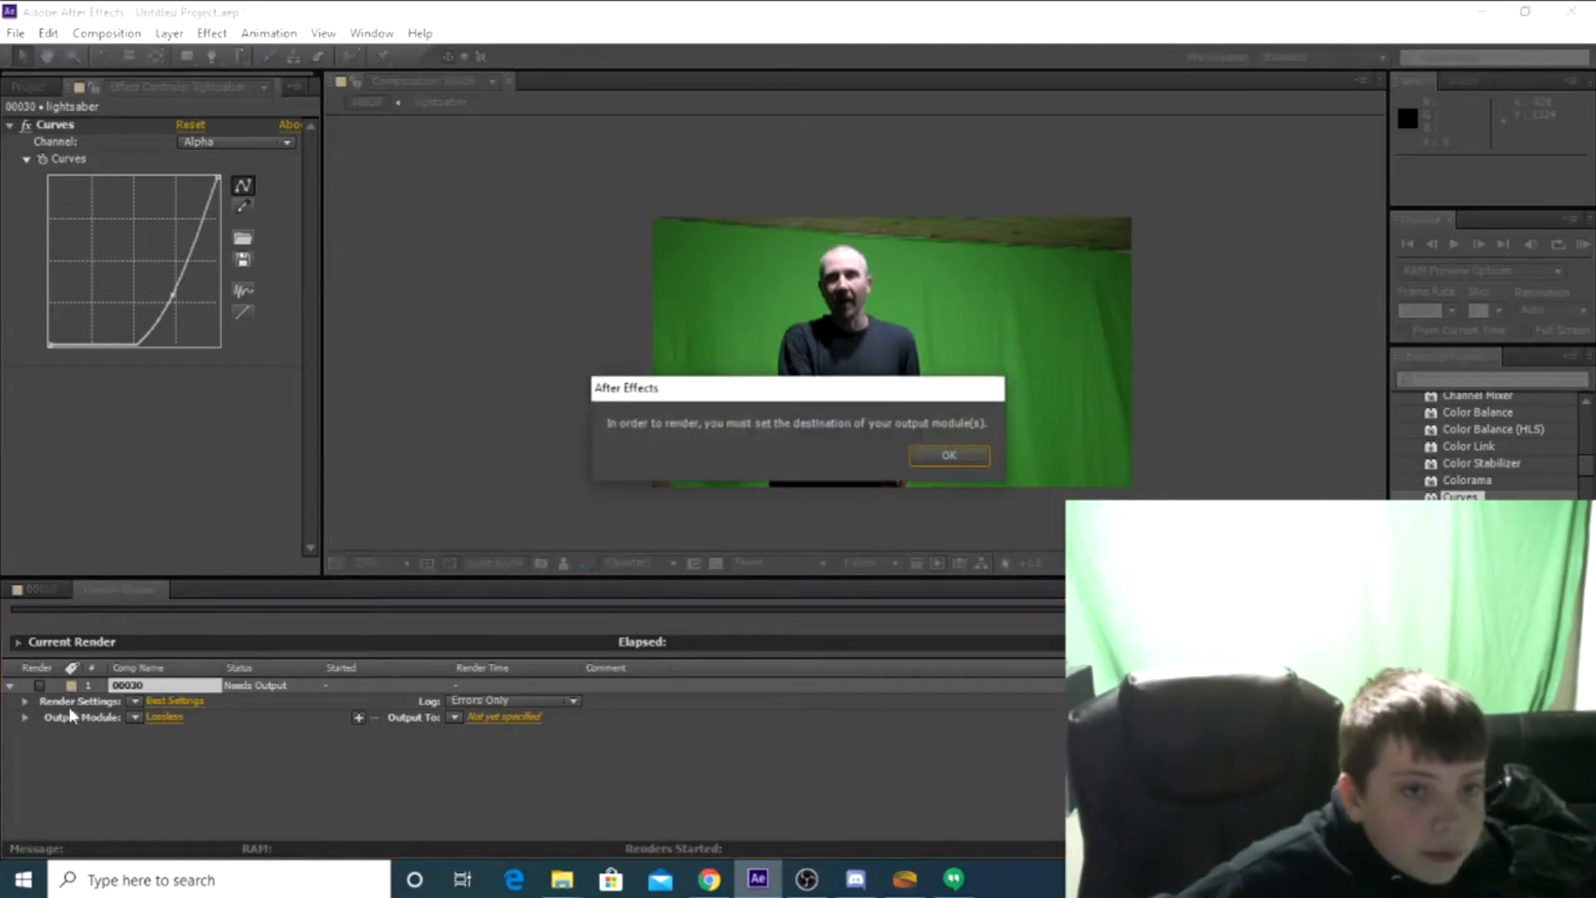
click(948, 455)
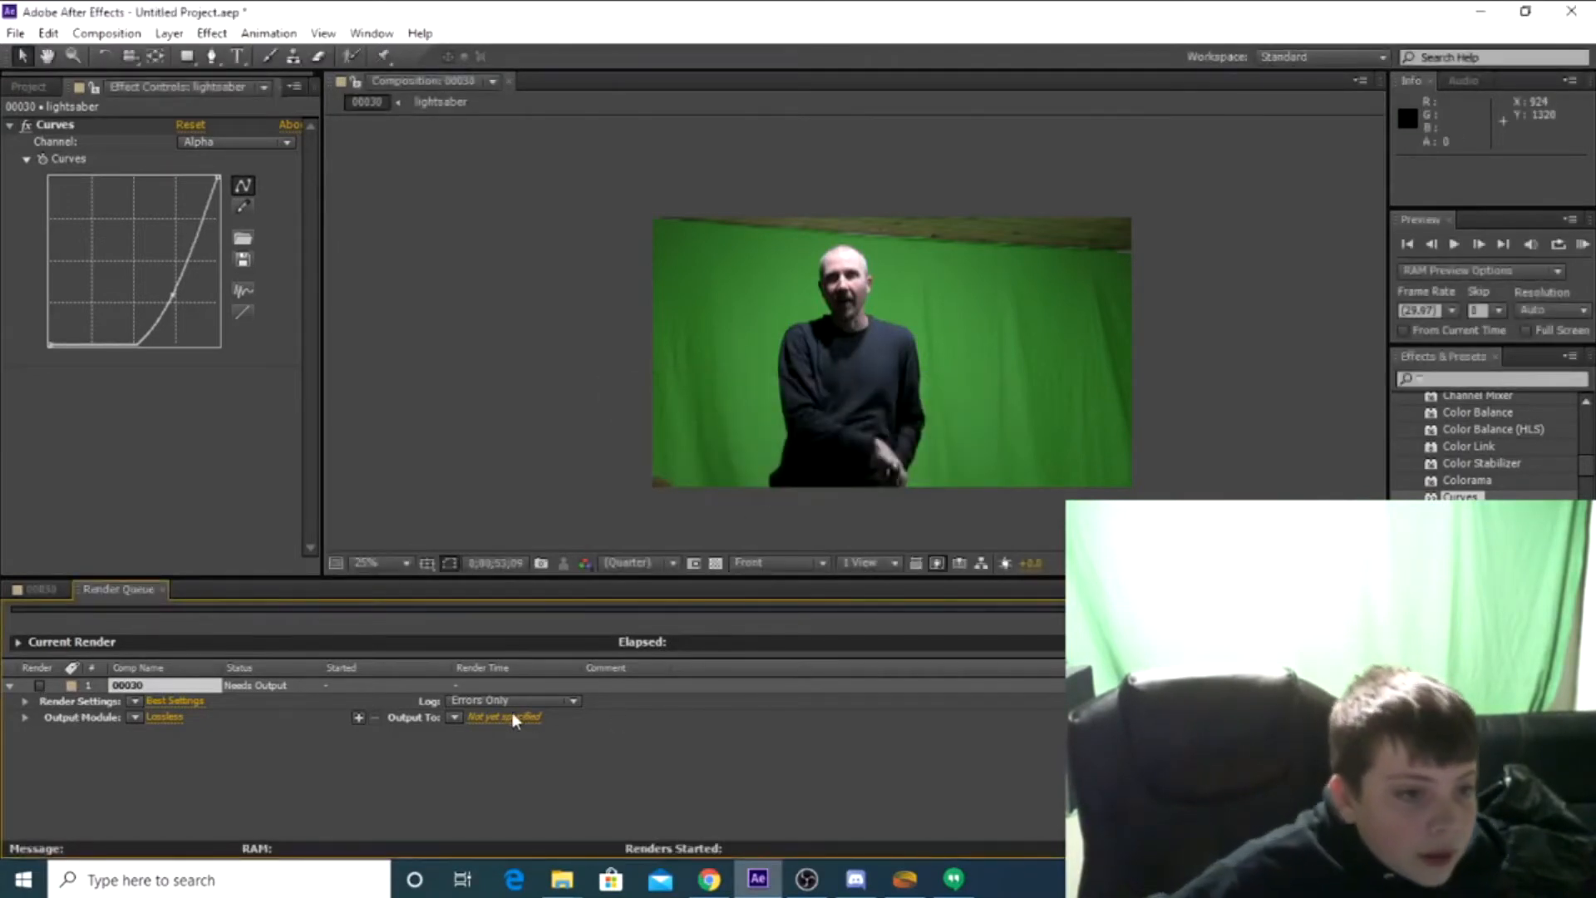
Review the Lossless output module settings of the 00030 render item and accept them
click(159, 720)
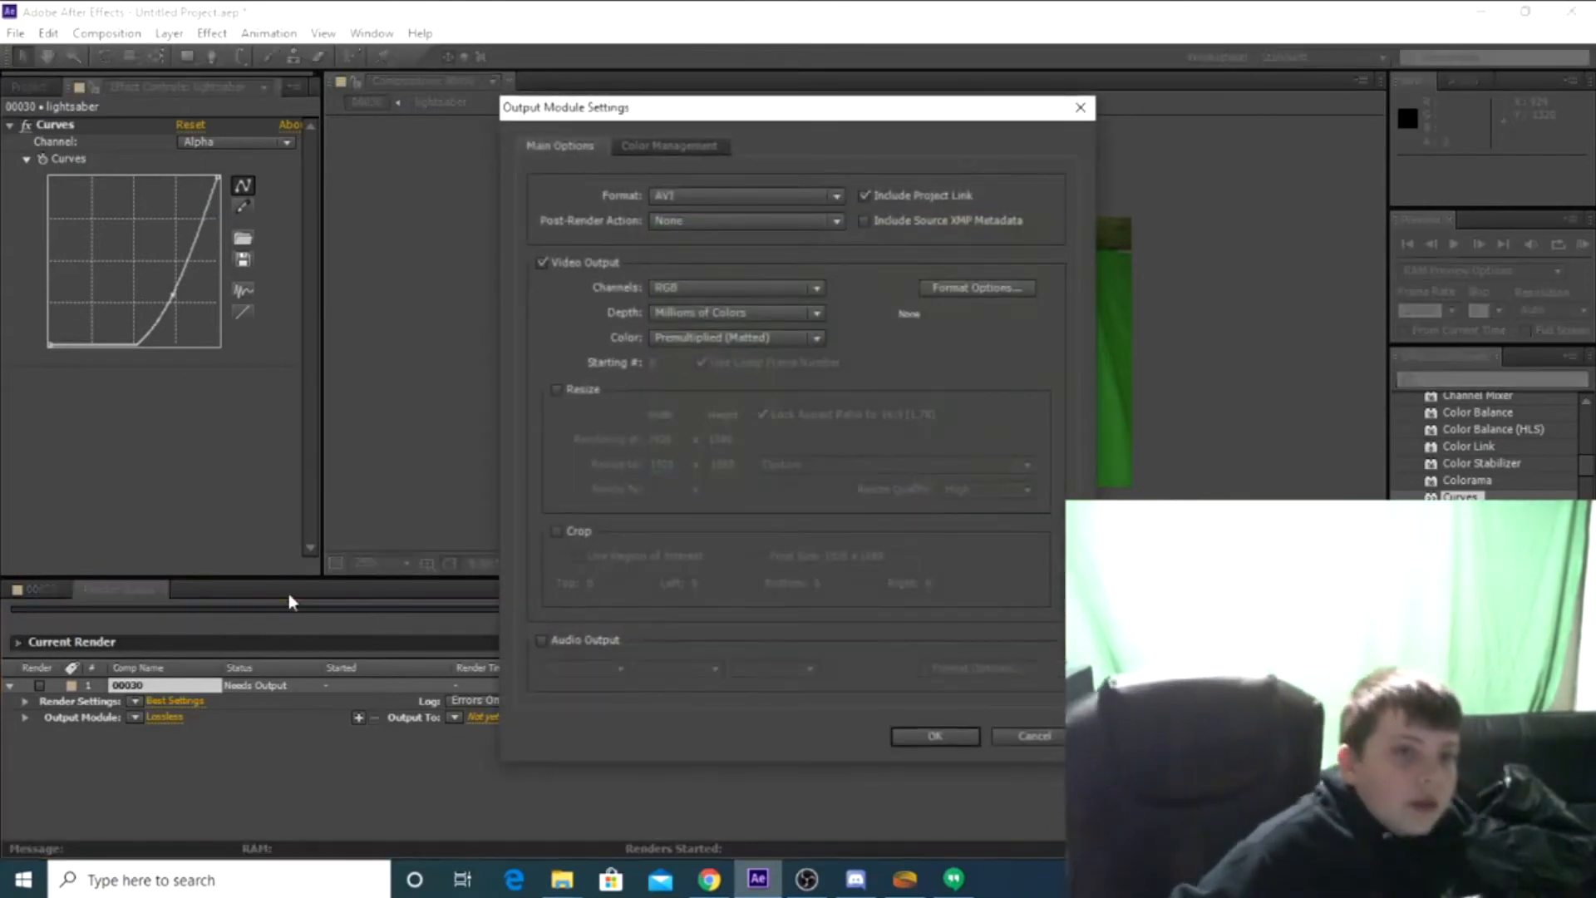
click(903, 735)
click(14, 33)
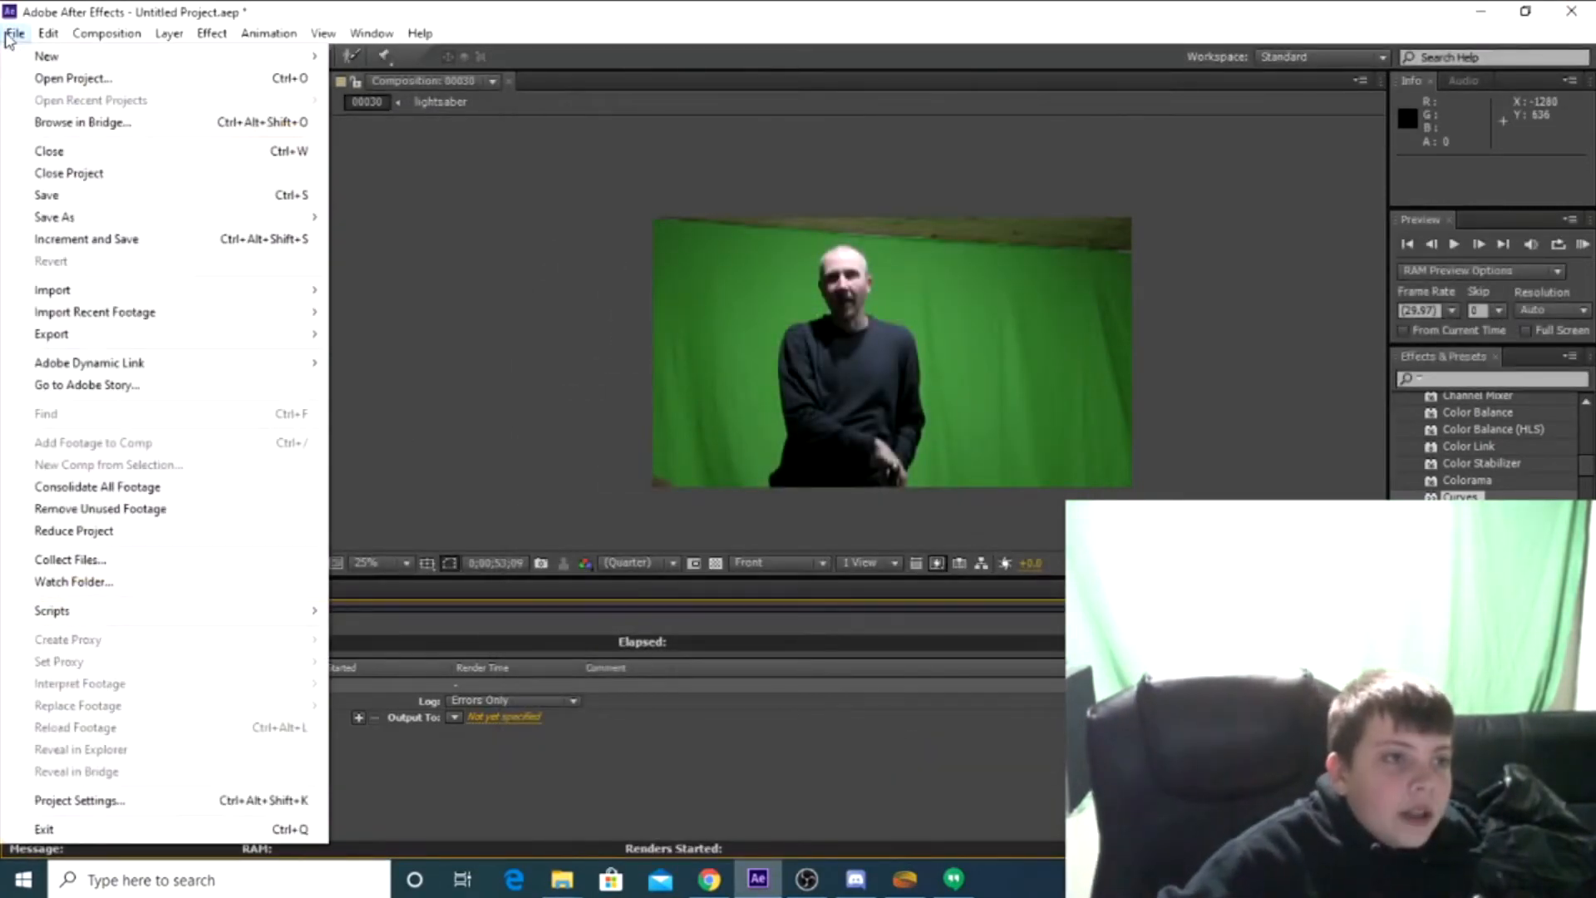
Save the project as an After Efects project named lightsaber in the Documents folder
mouse_move(108, 218)
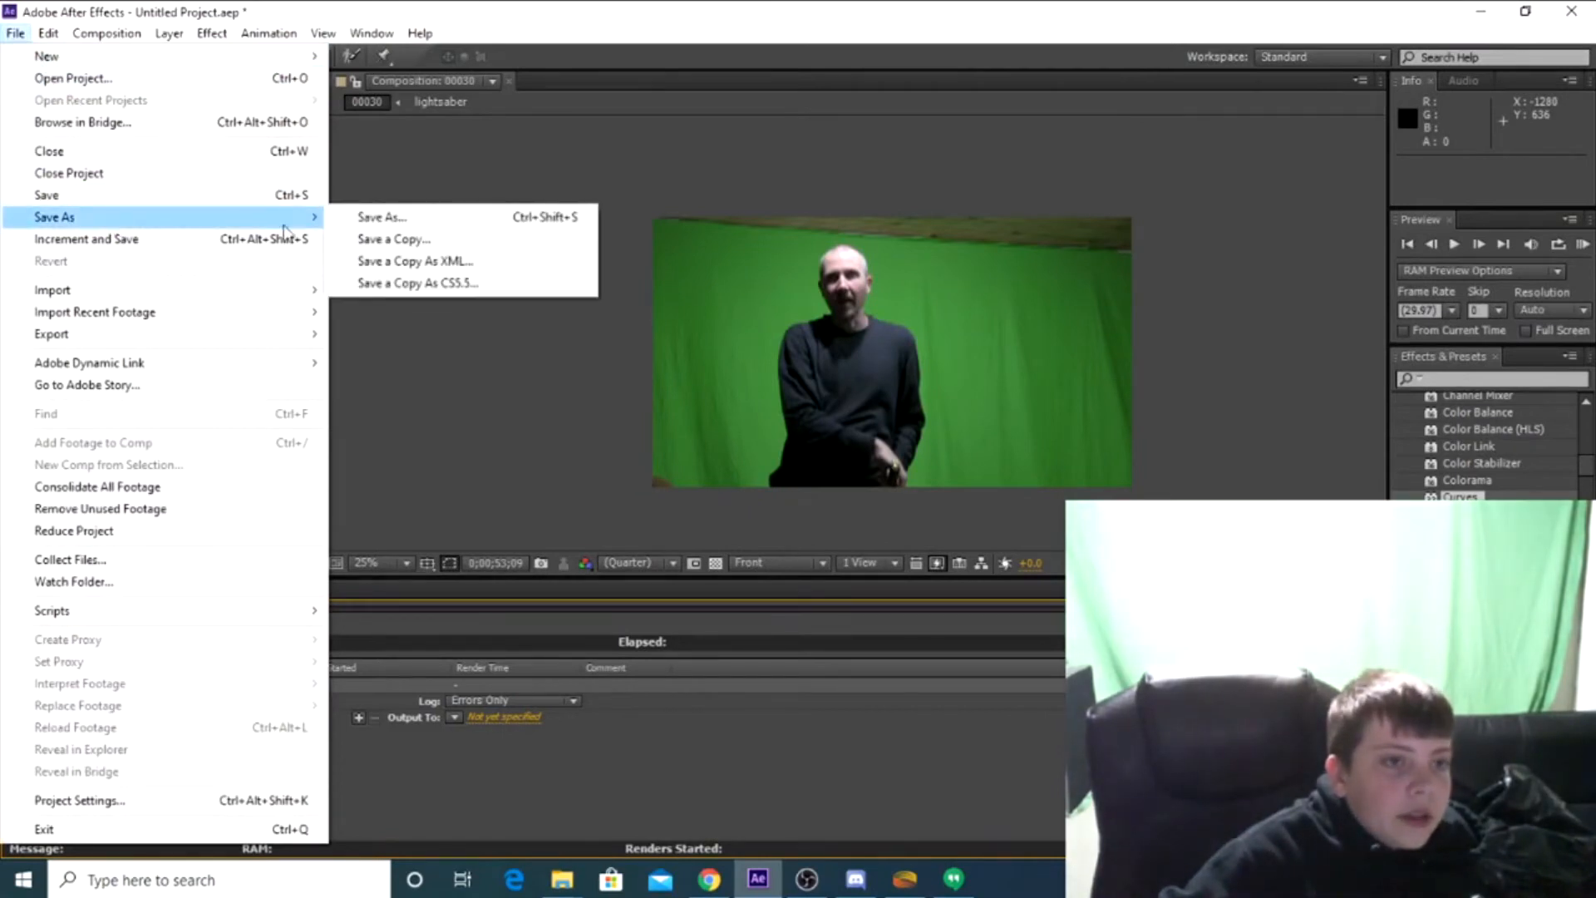
click(352, 219)
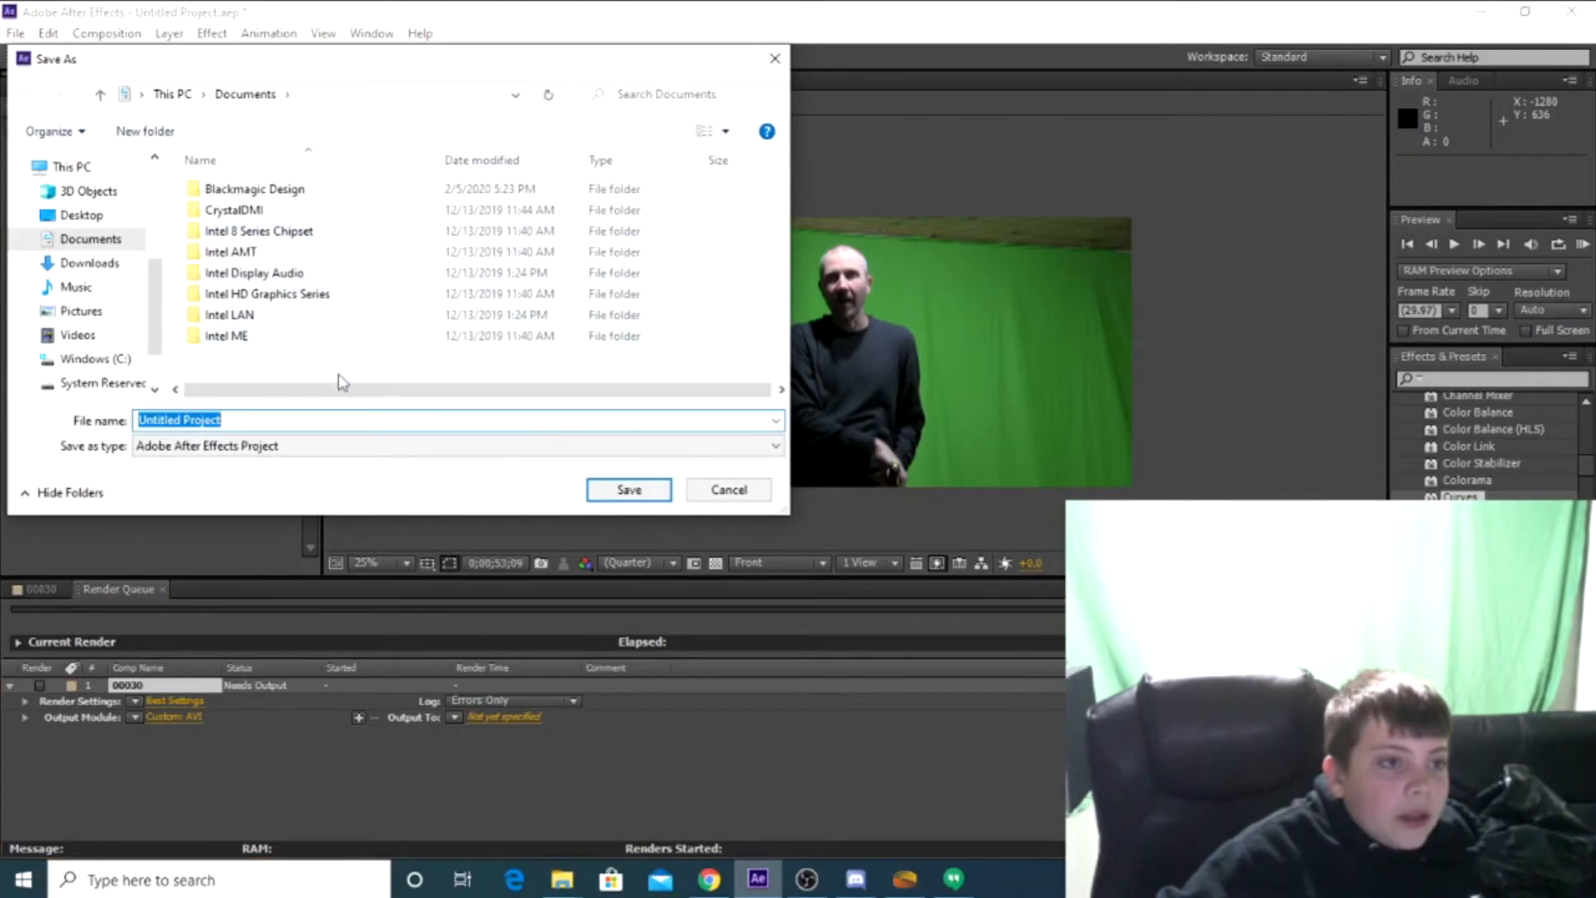
click(99, 242)
click(83, 216)
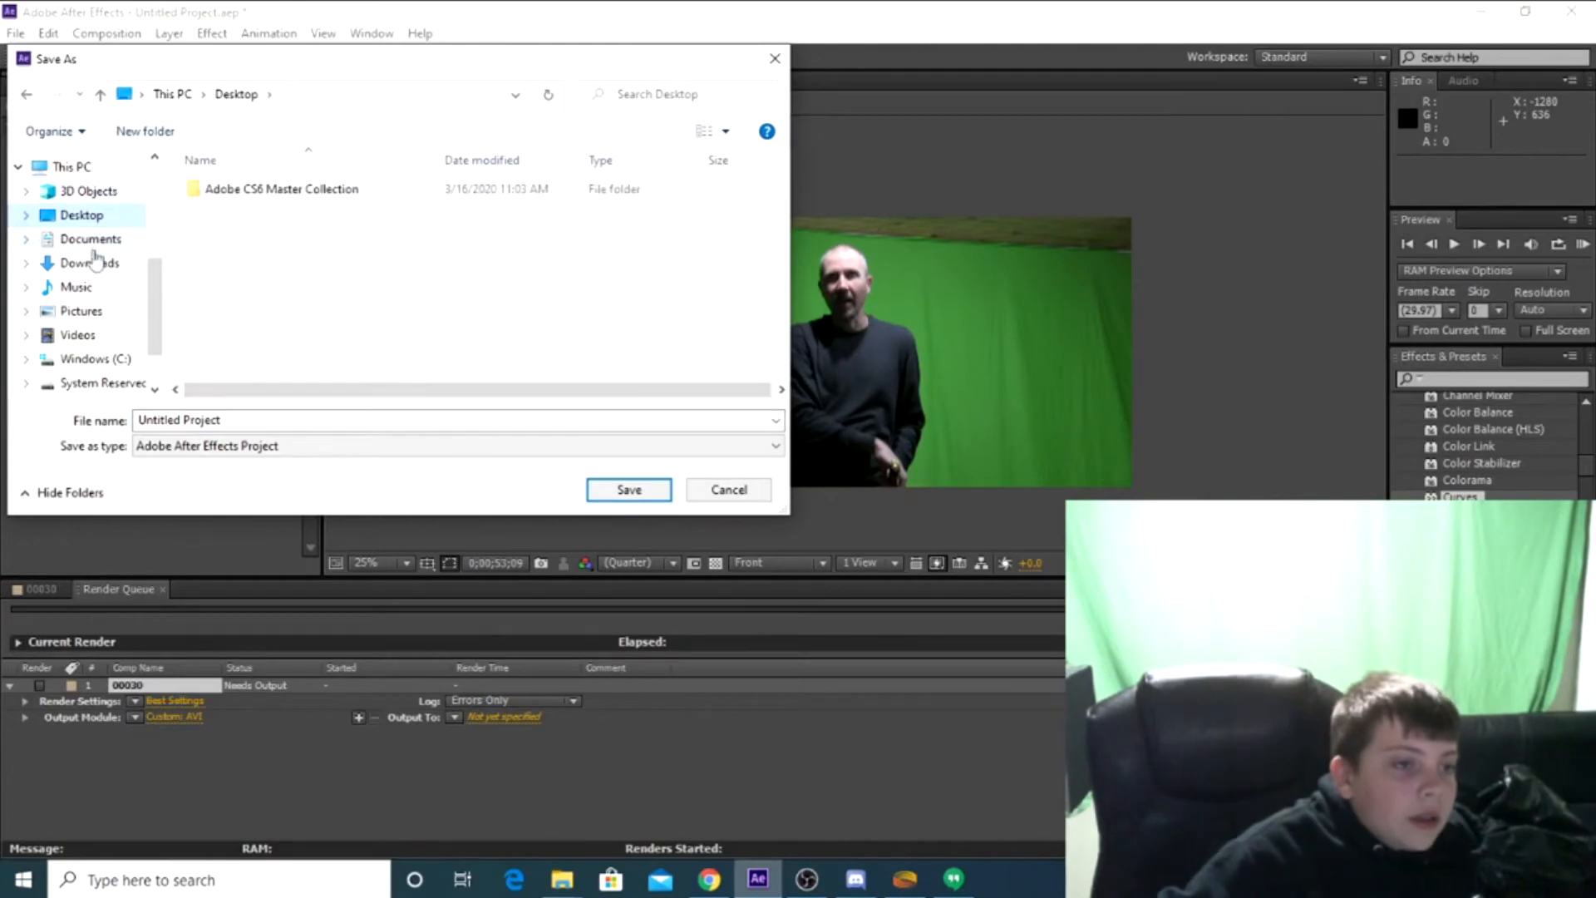
scroll(98, 313, down, 1)
scroll(84, 367, up, 1)
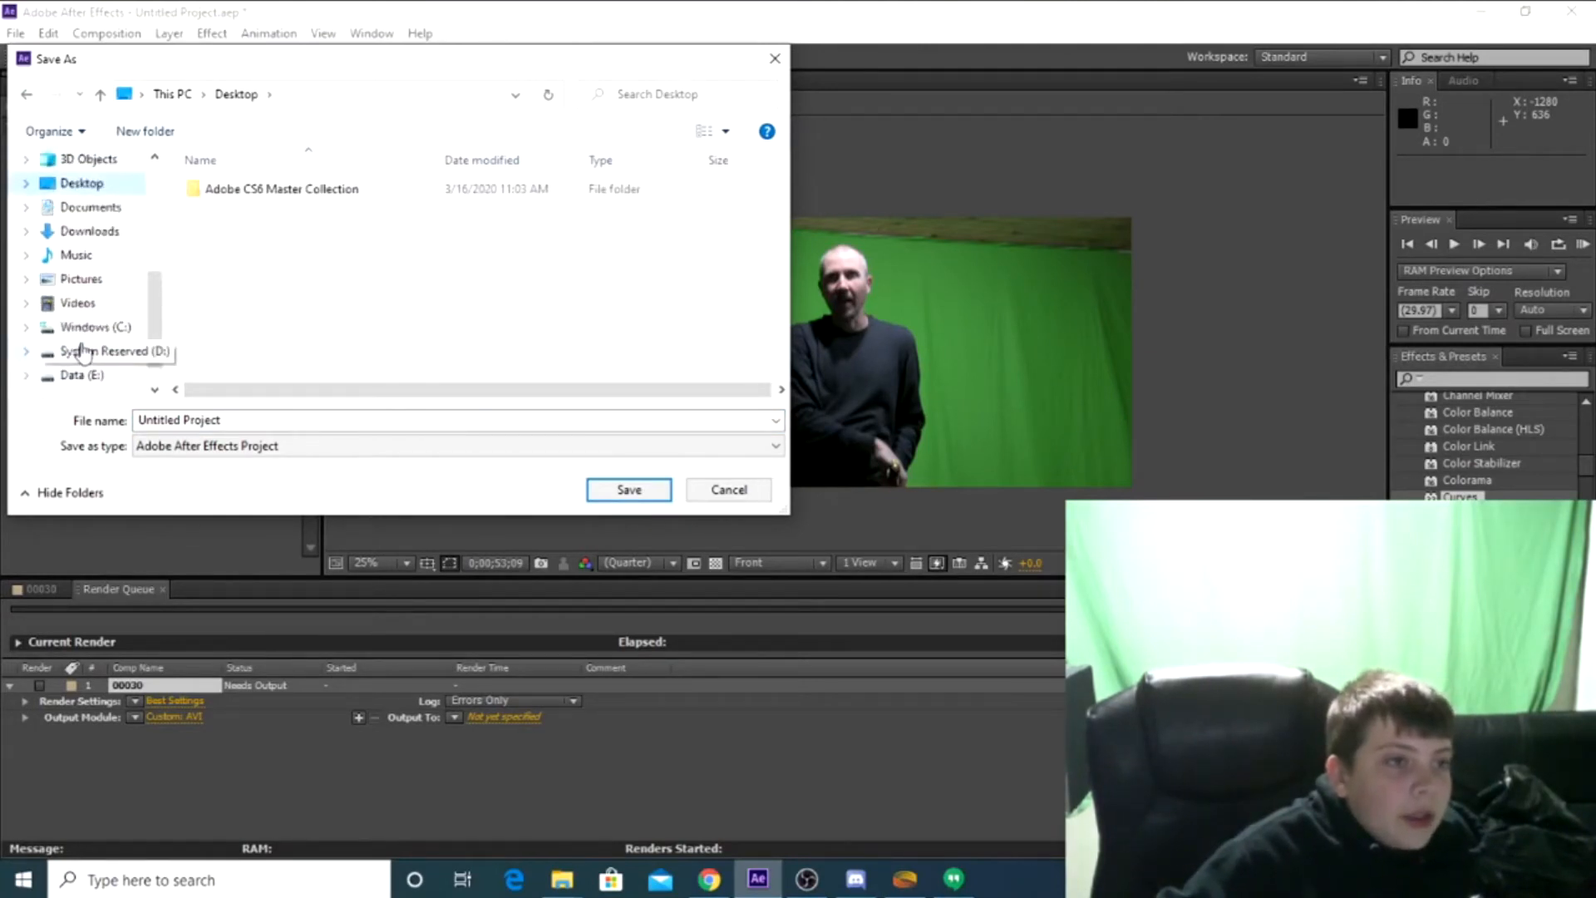
click(94, 210)
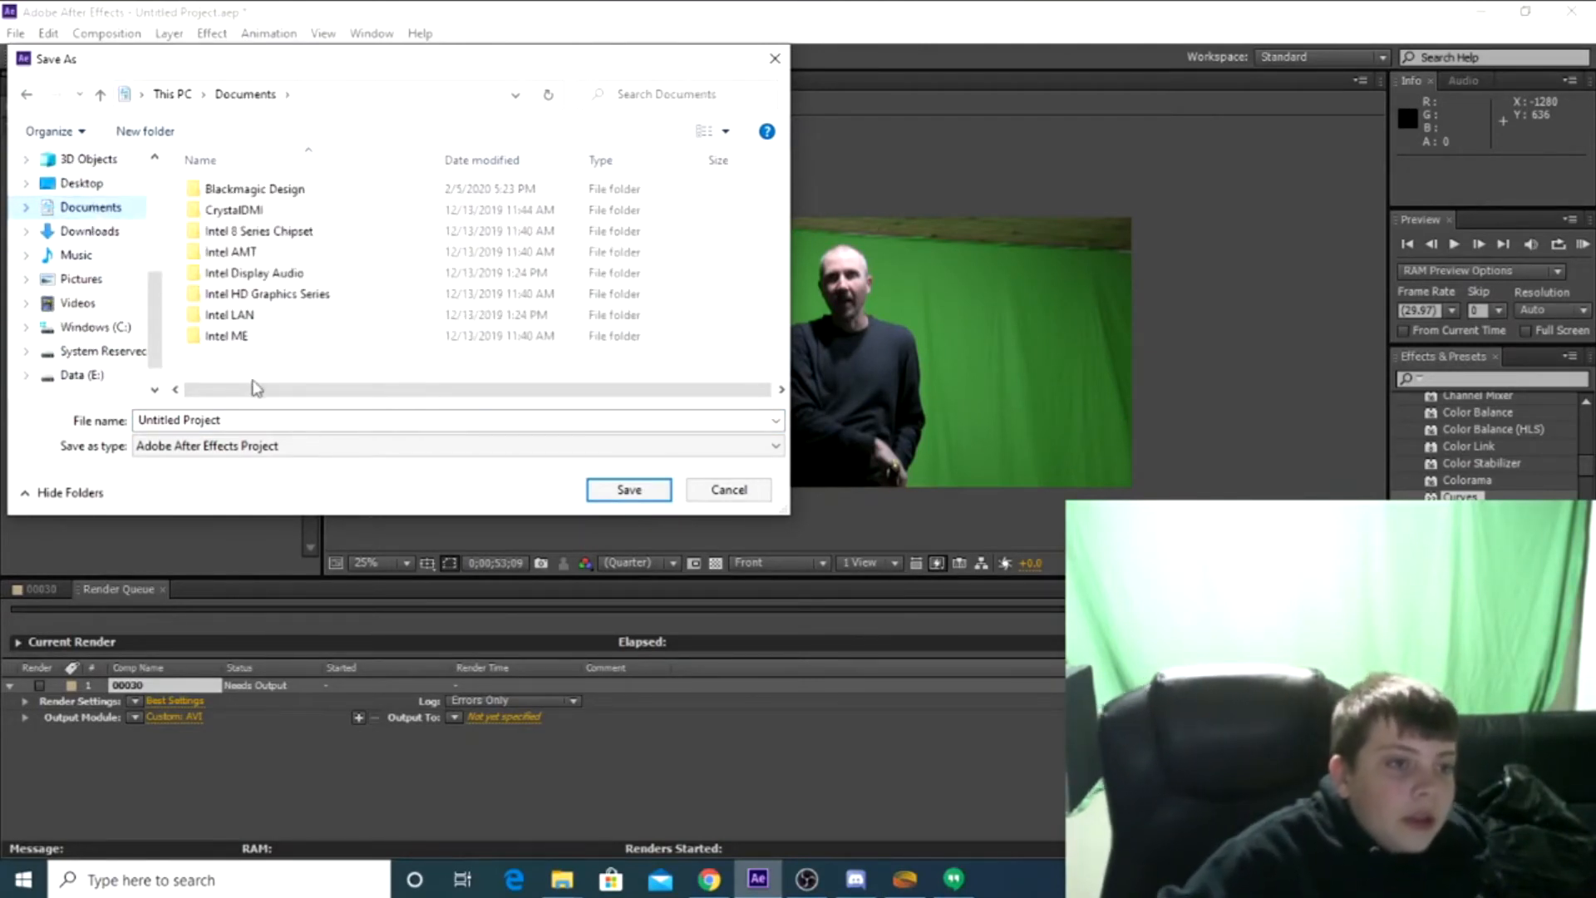
drag(407, 418, 50, 452)
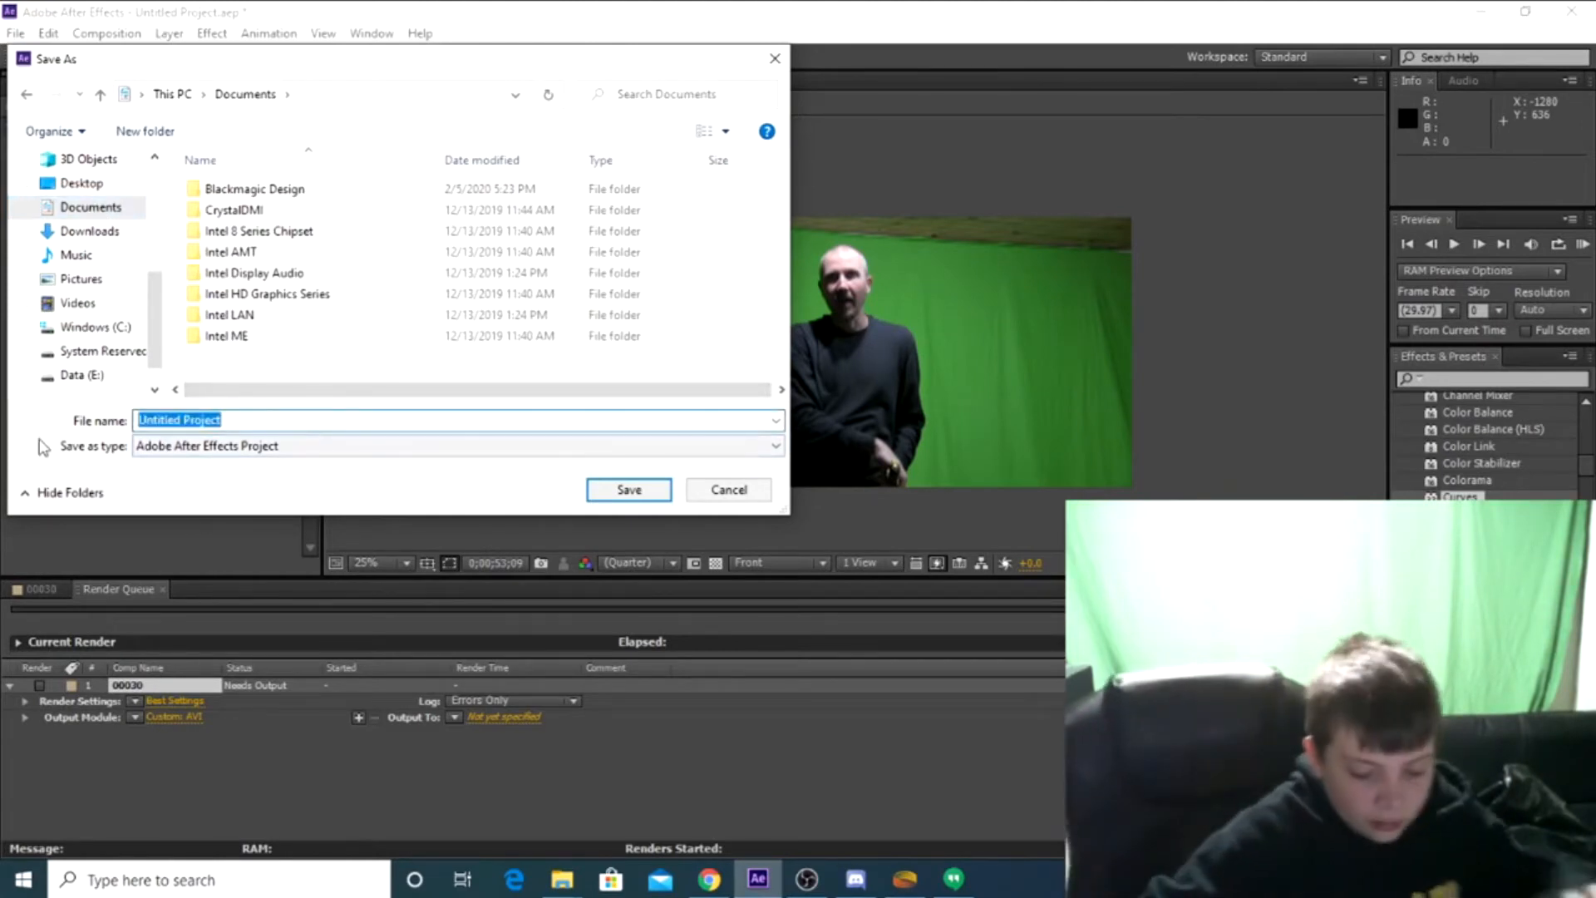
text(lightsaber)
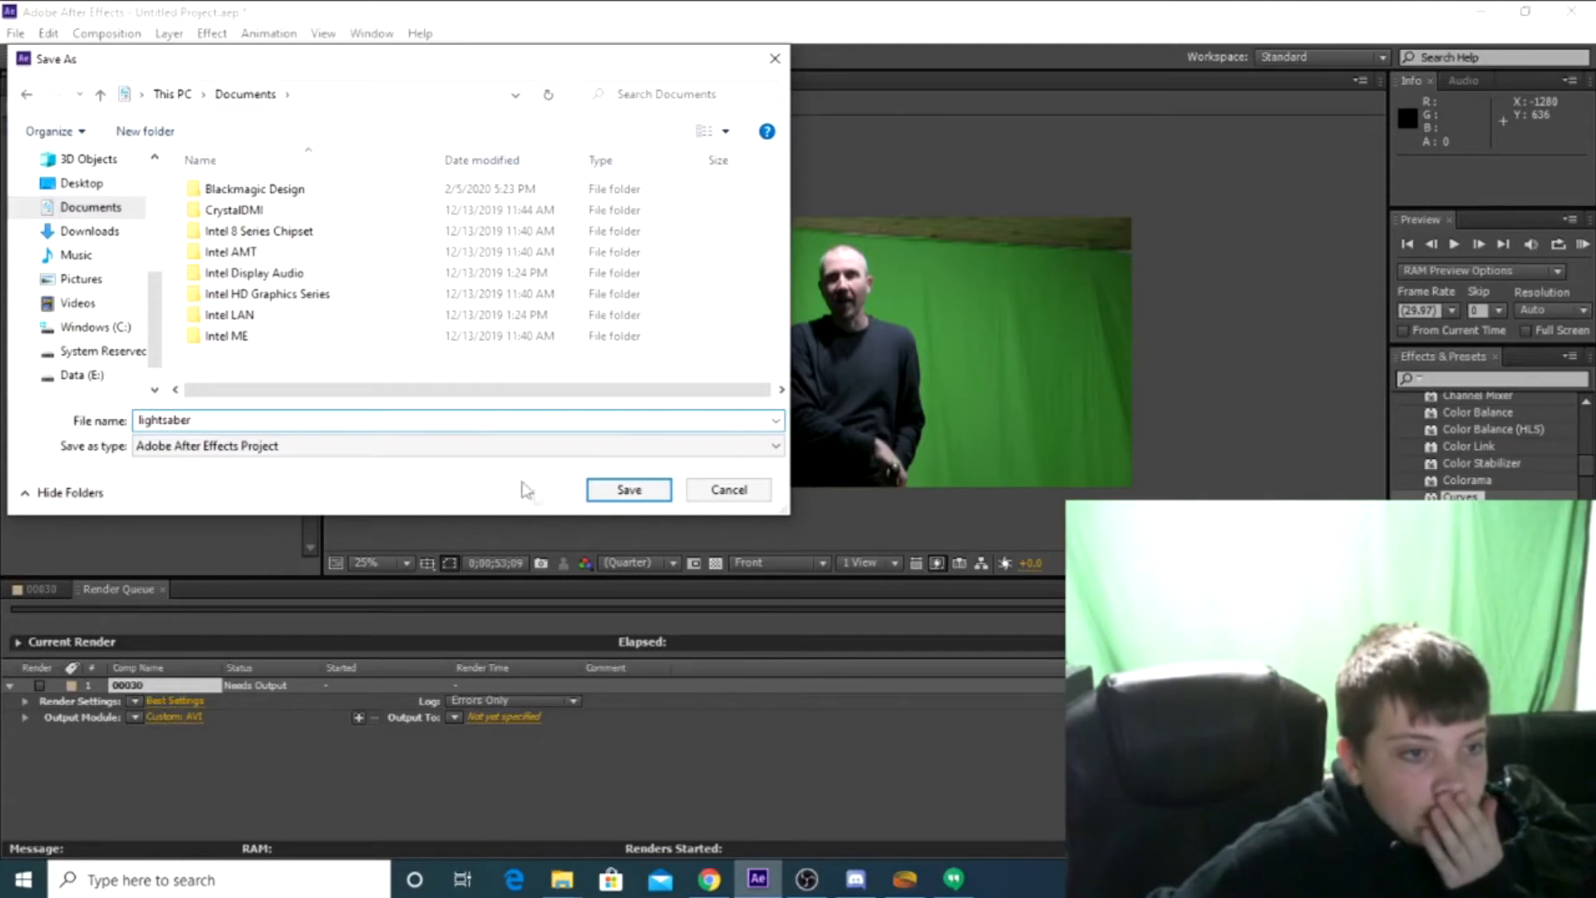
click(399, 449)
click(399, 451)
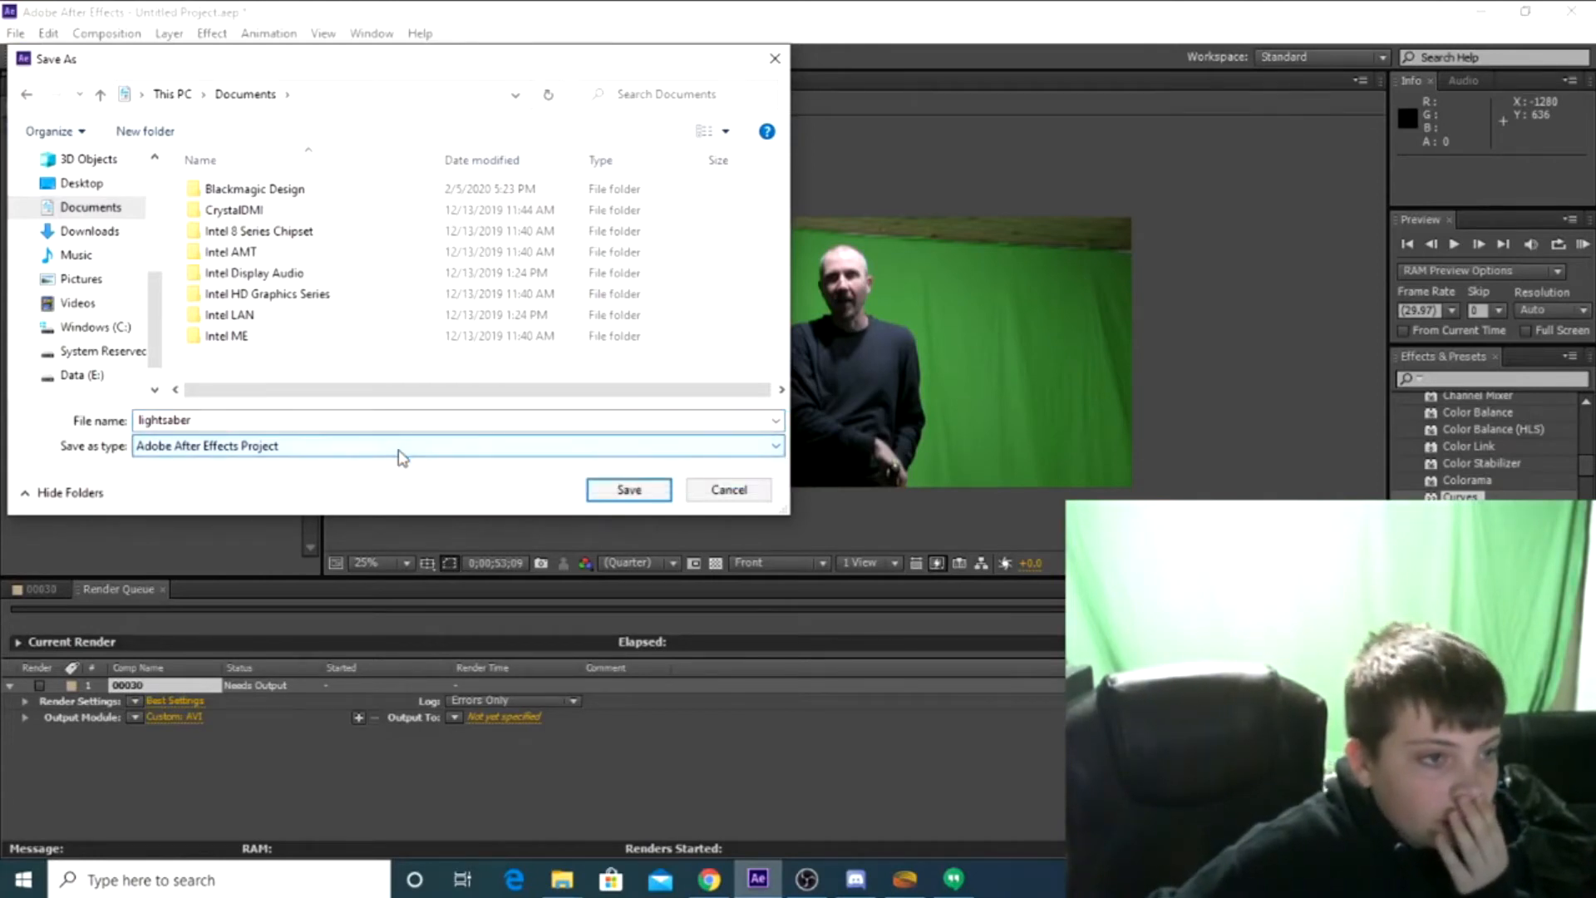
click(651, 498)
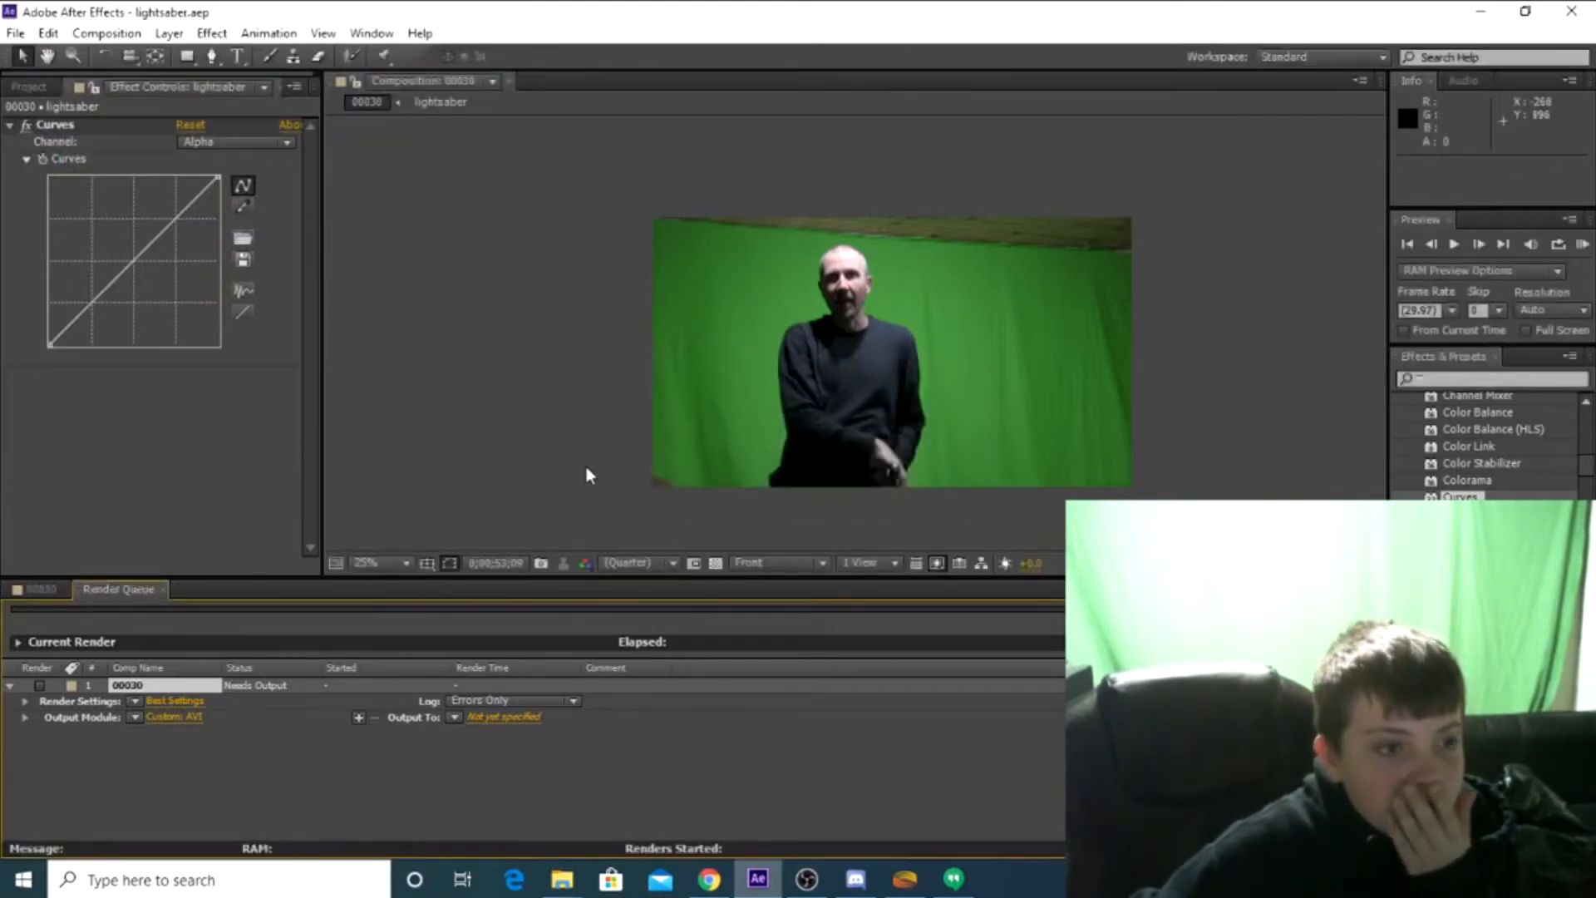
Switch to File Explorer and view the contents of the Documents folder
click(705, 883)
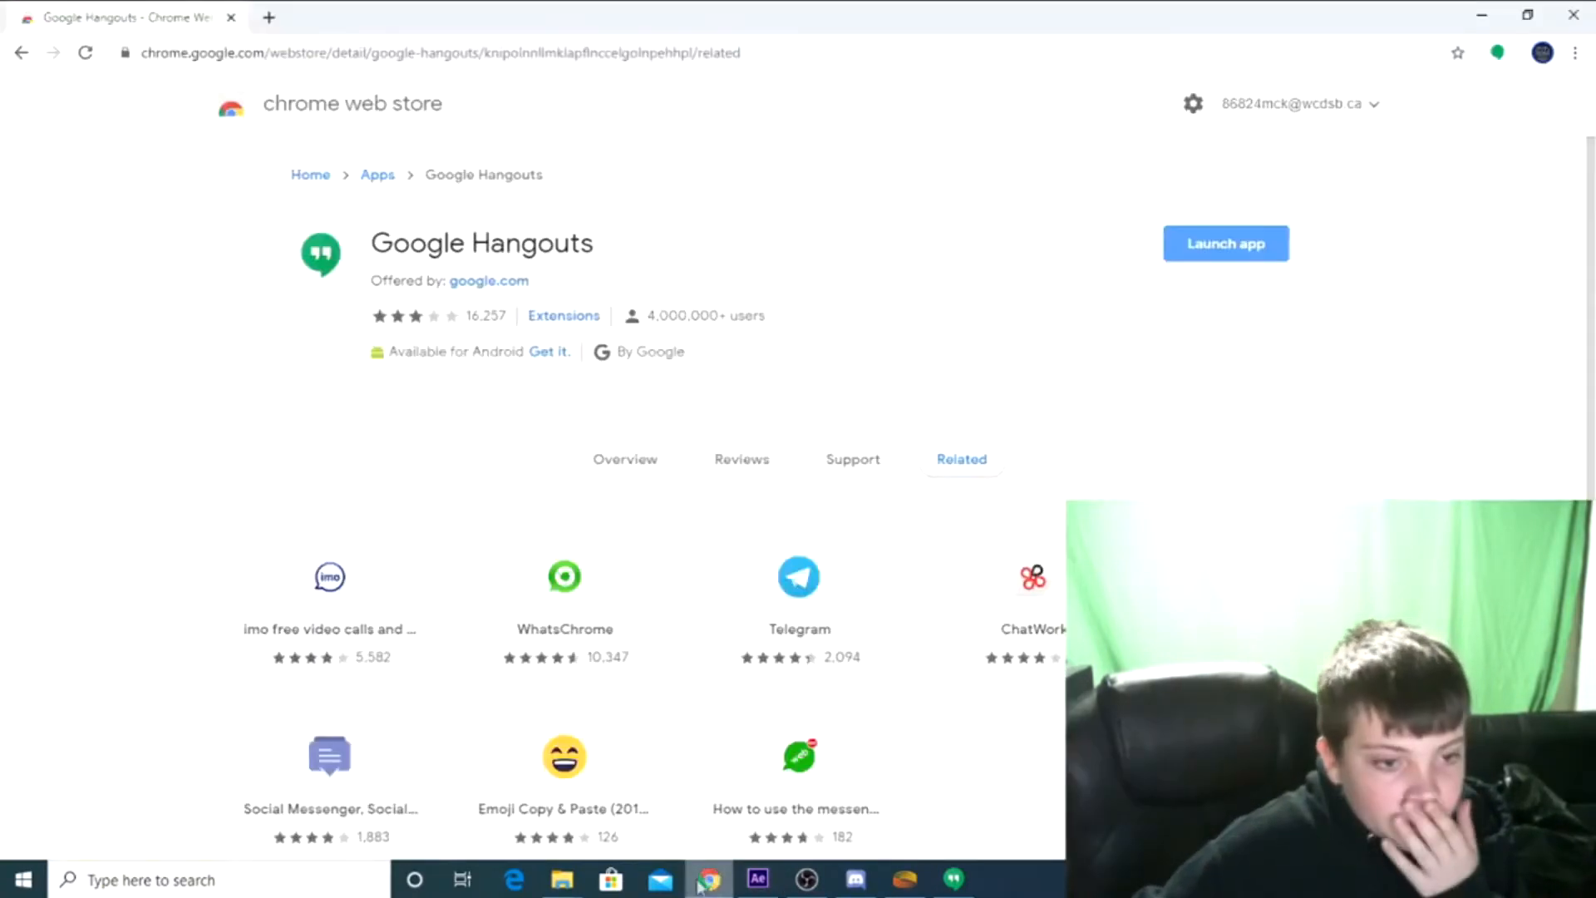
mouse_move(562, 881)
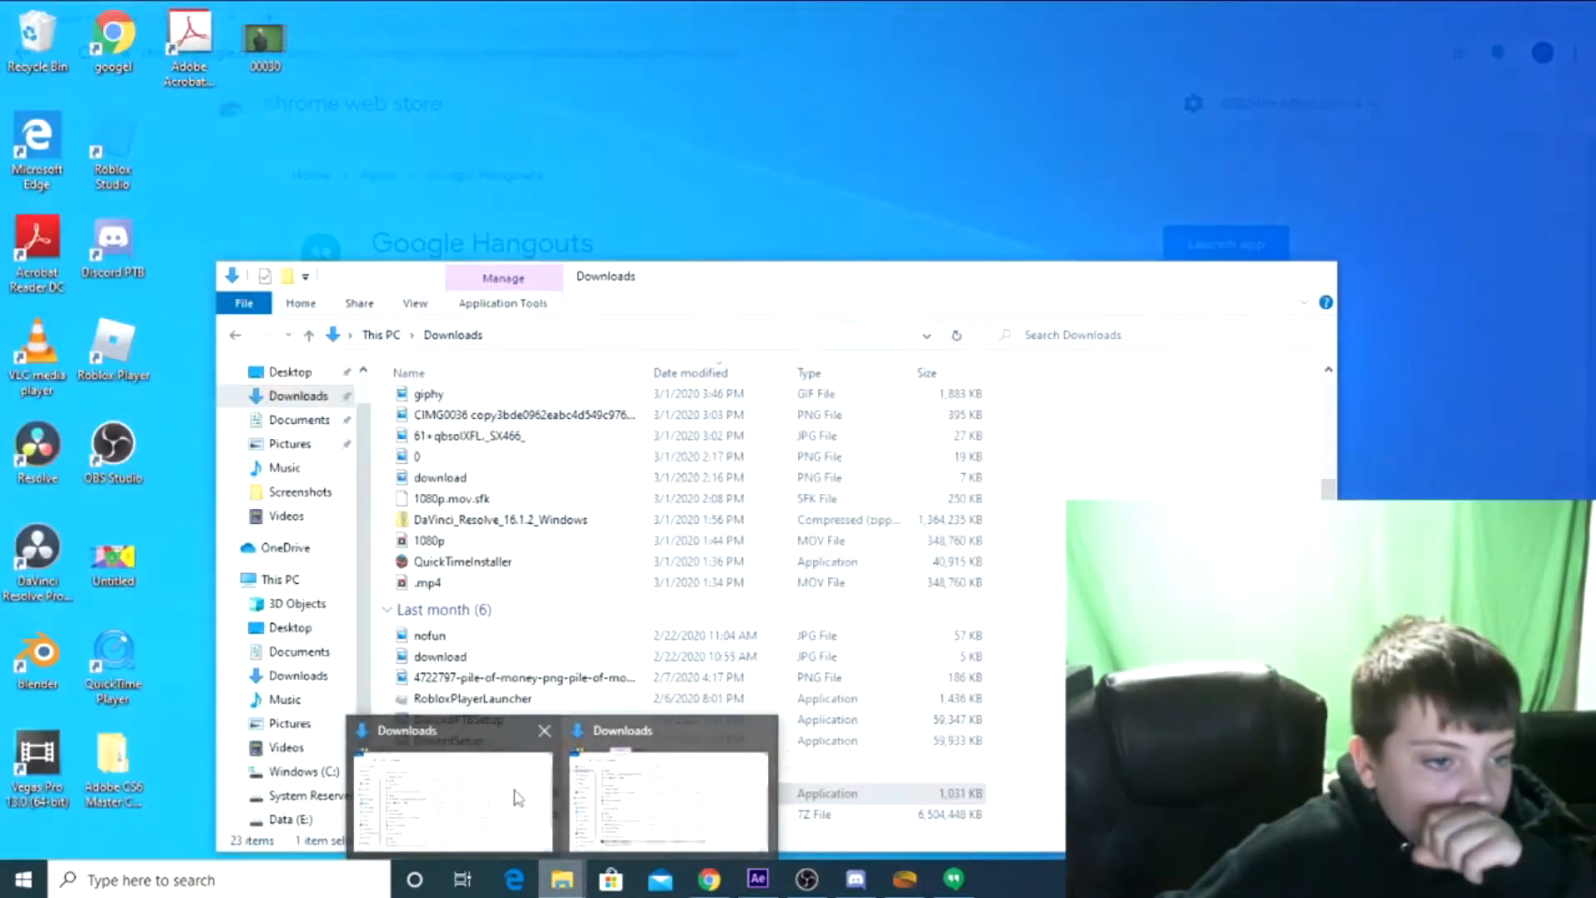
click(517, 799)
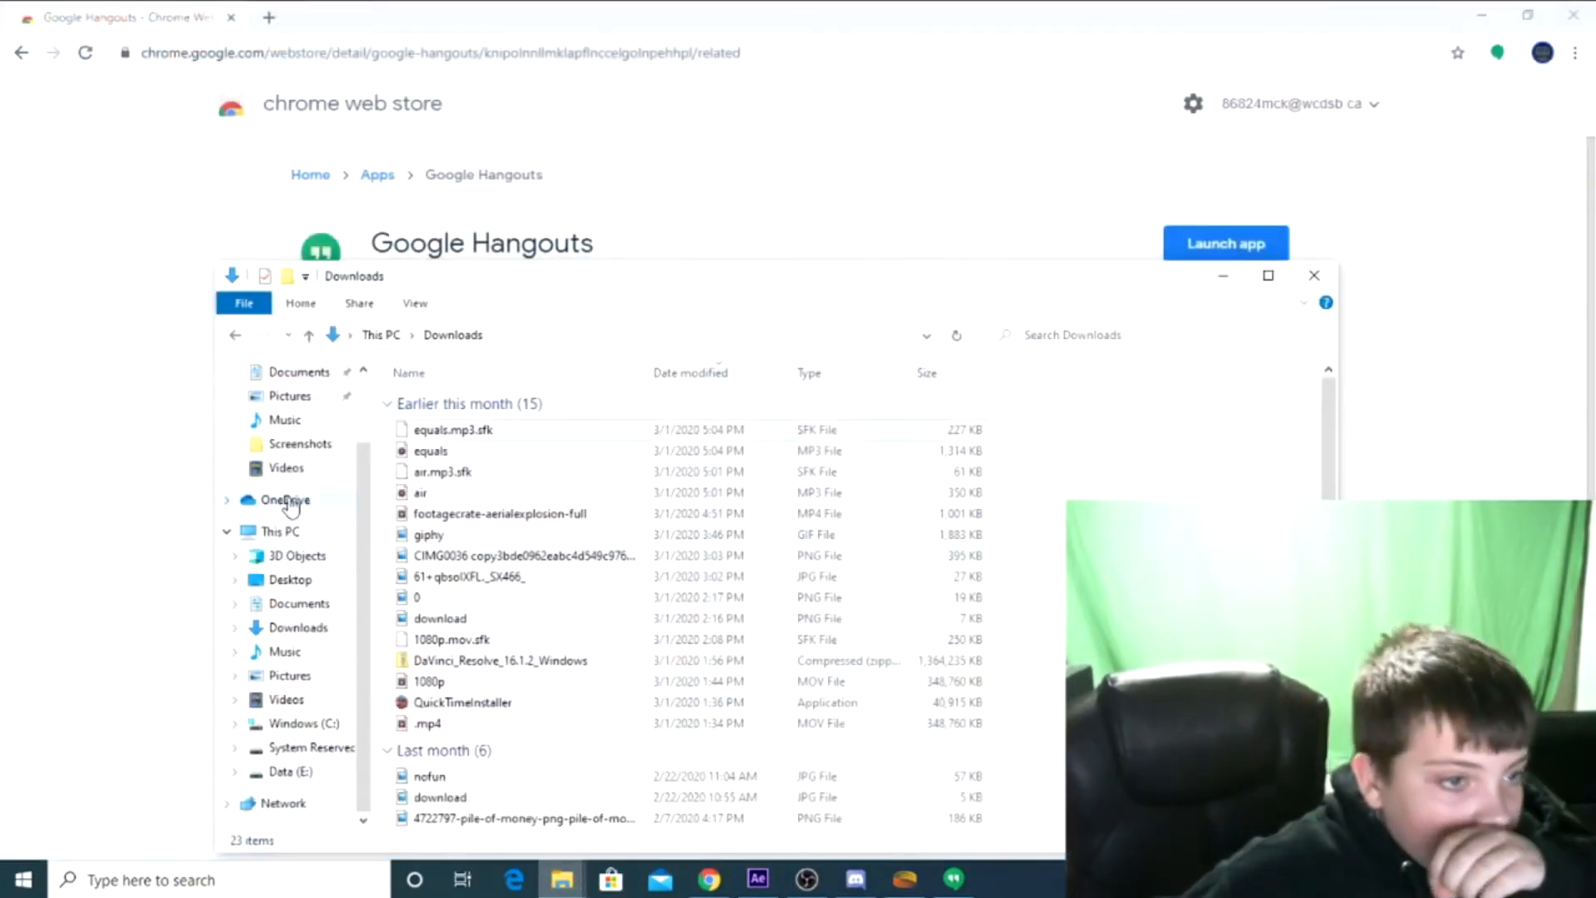
scroll(291, 507, up, 2)
click(291, 460)
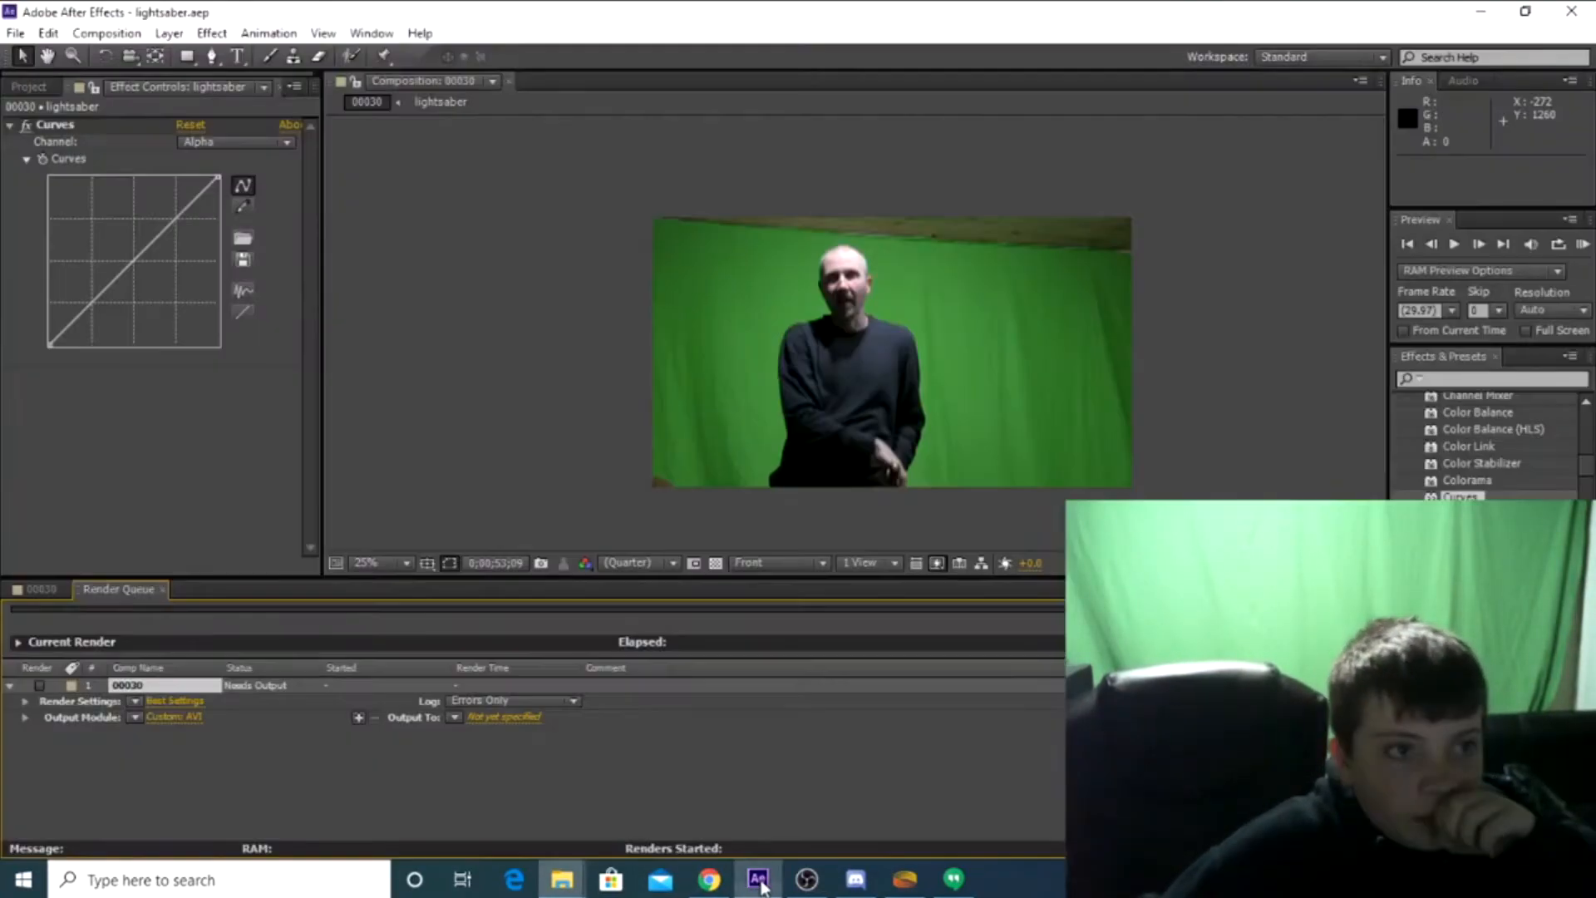
click(13, 33)
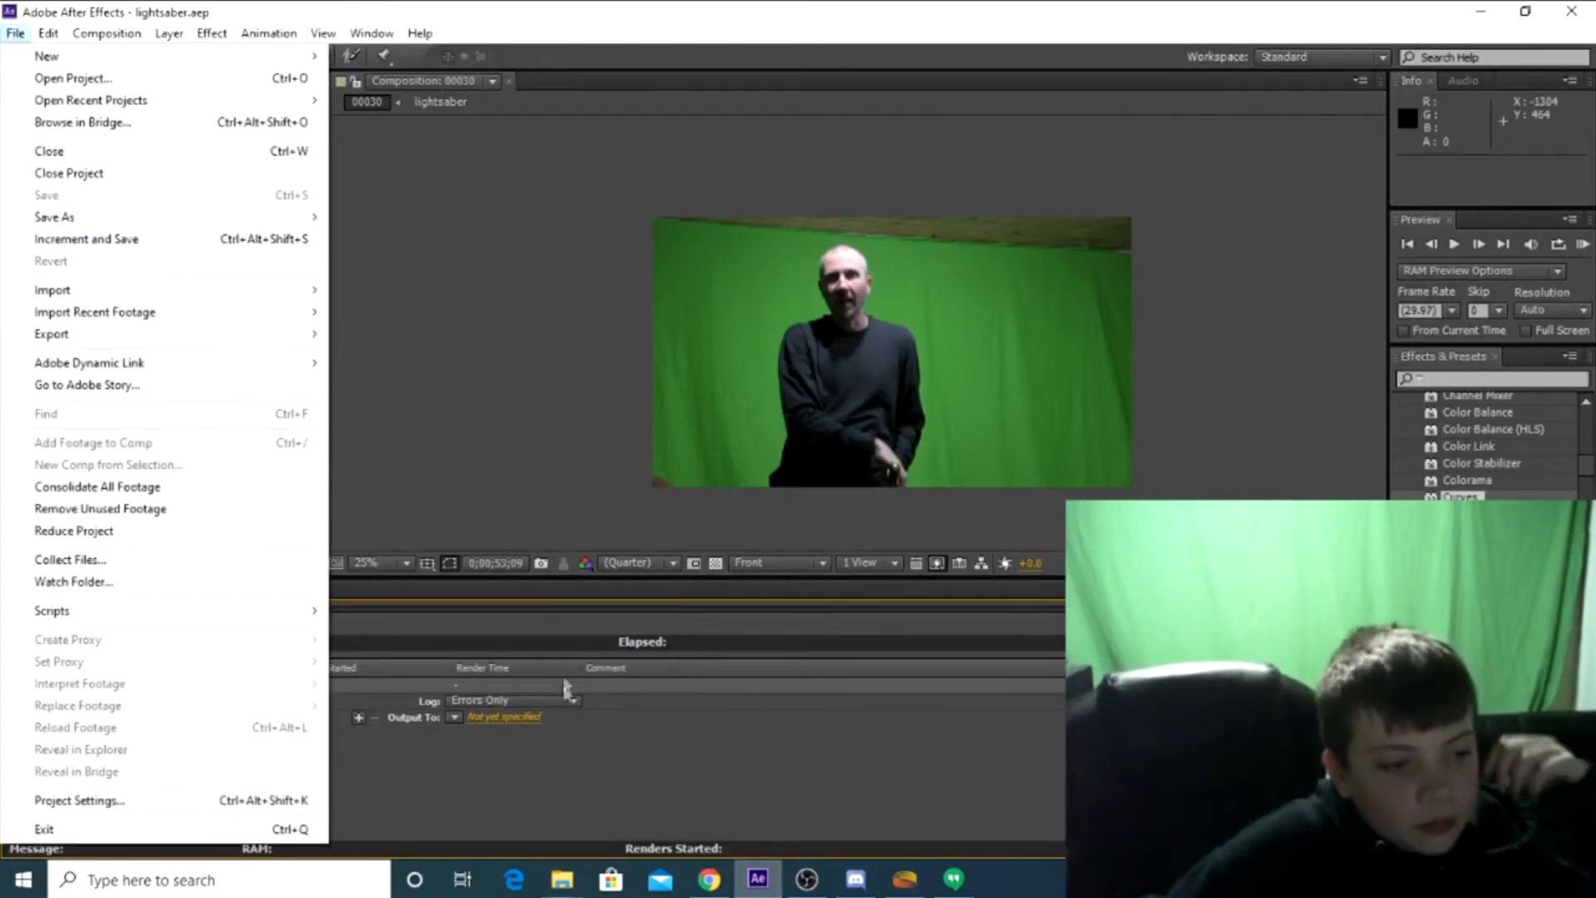
click(561, 762)
click(454, 717)
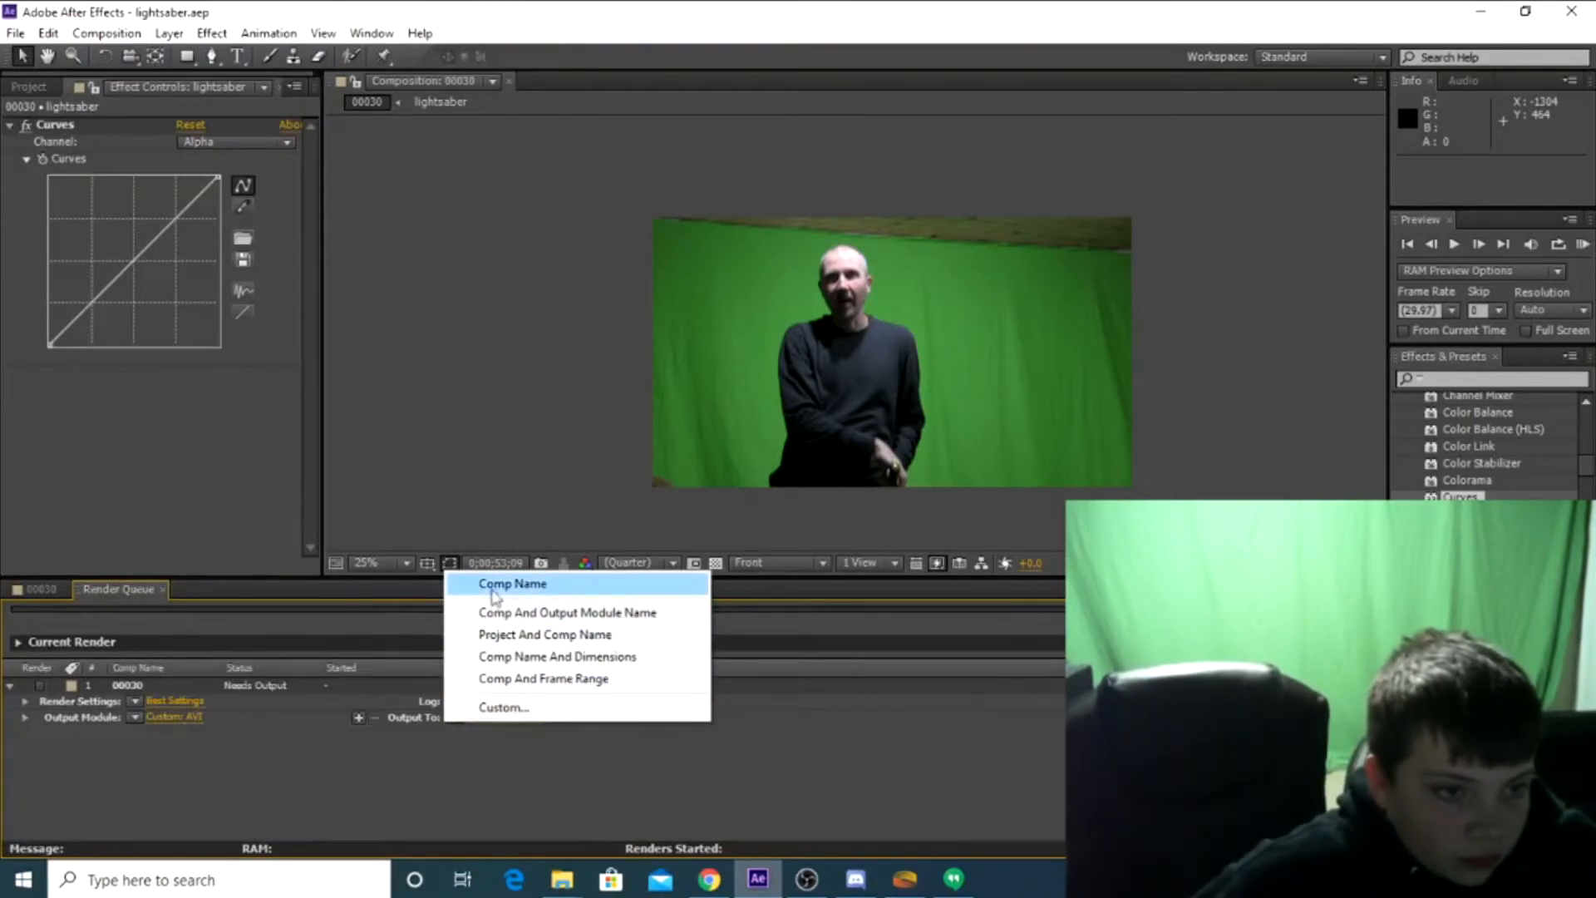
click(236, 752)
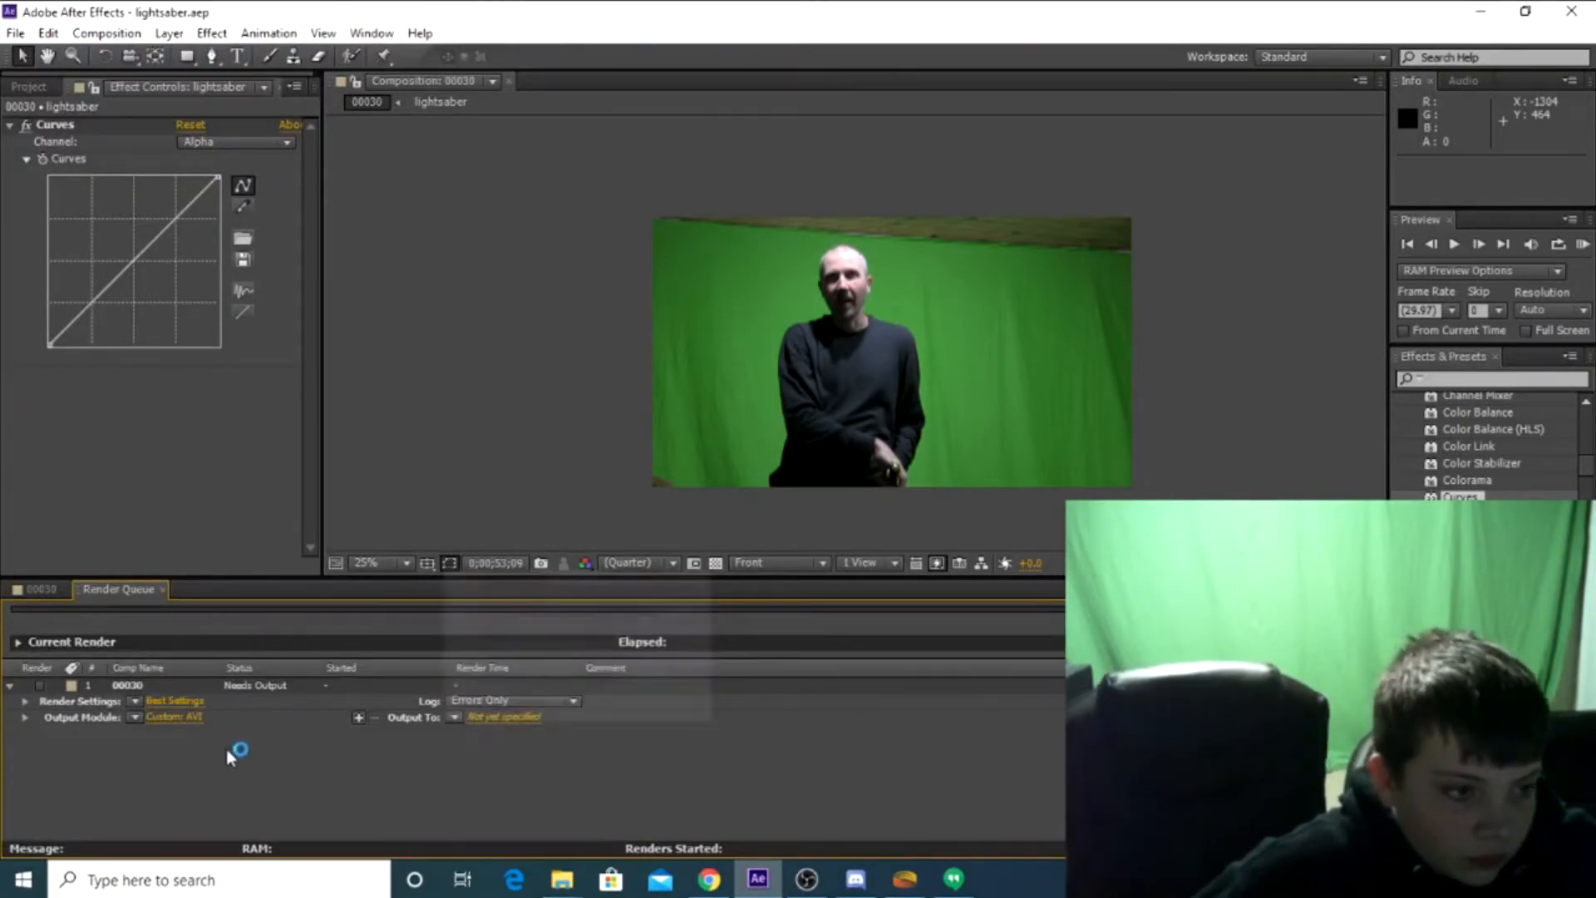
Make an output module template named Untitled 1 from the 00030 render item's current settings
click(134, 717)
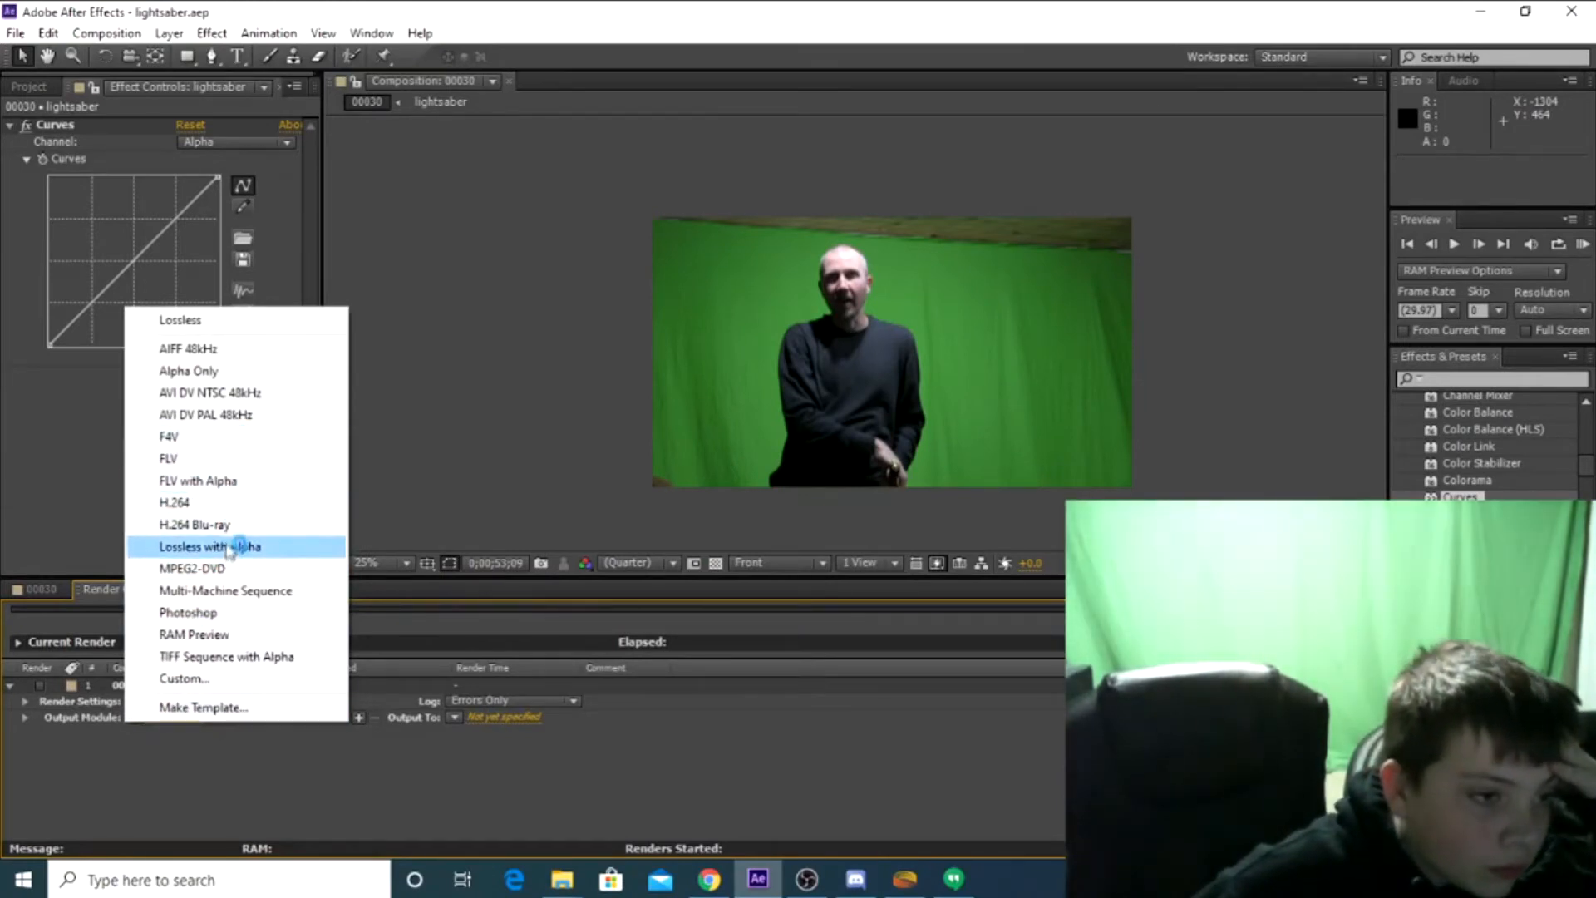
click(265, 801)
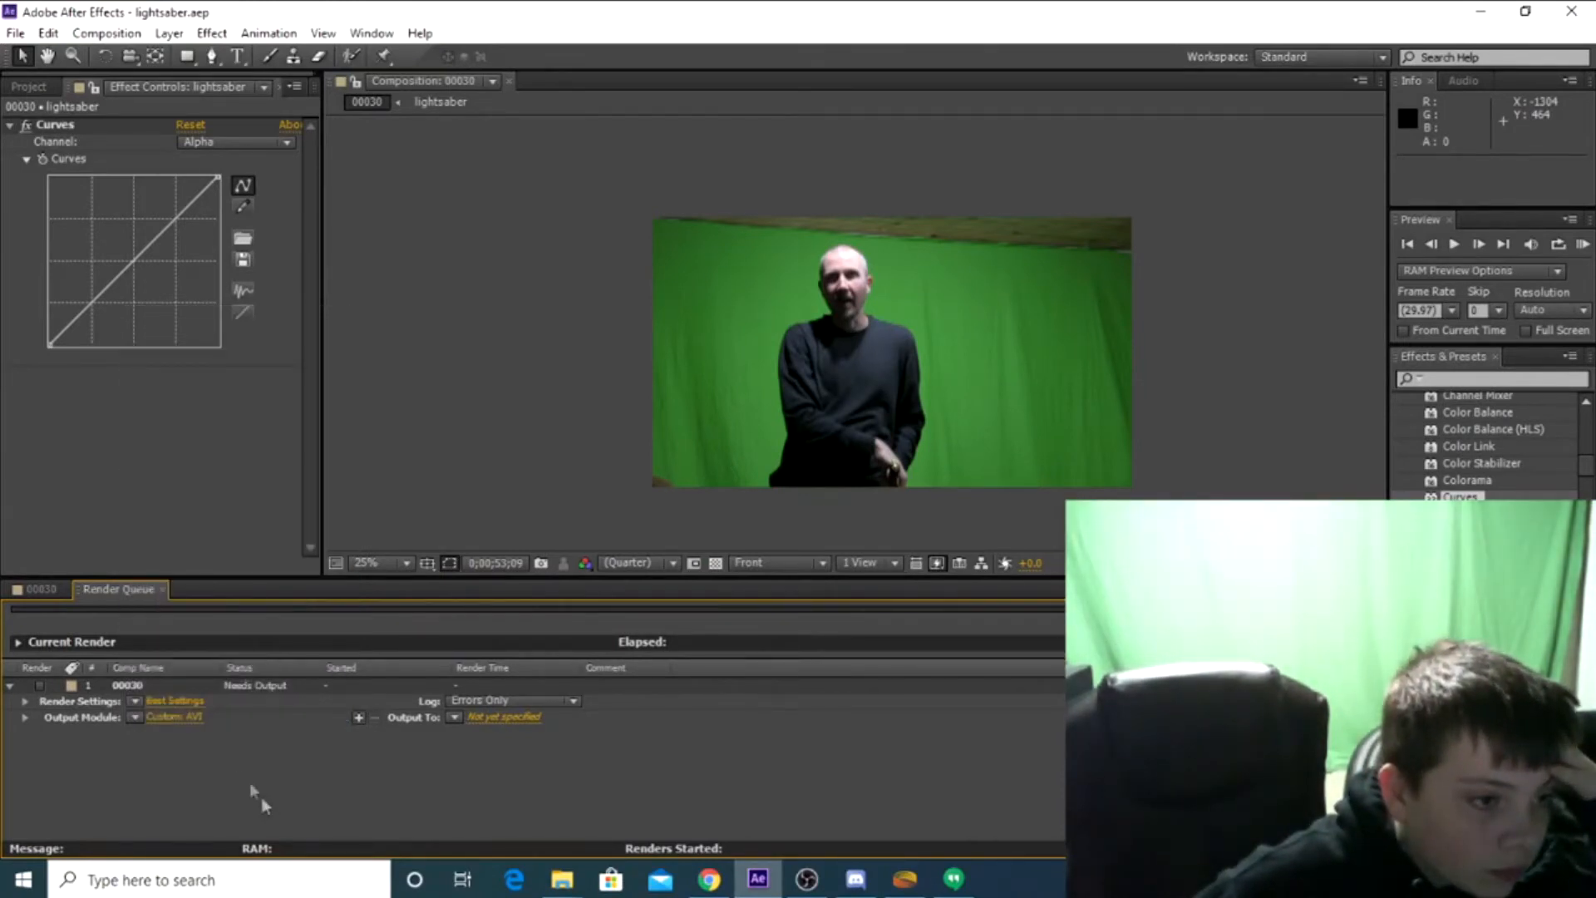
click(137, 718)
click(136, 718)
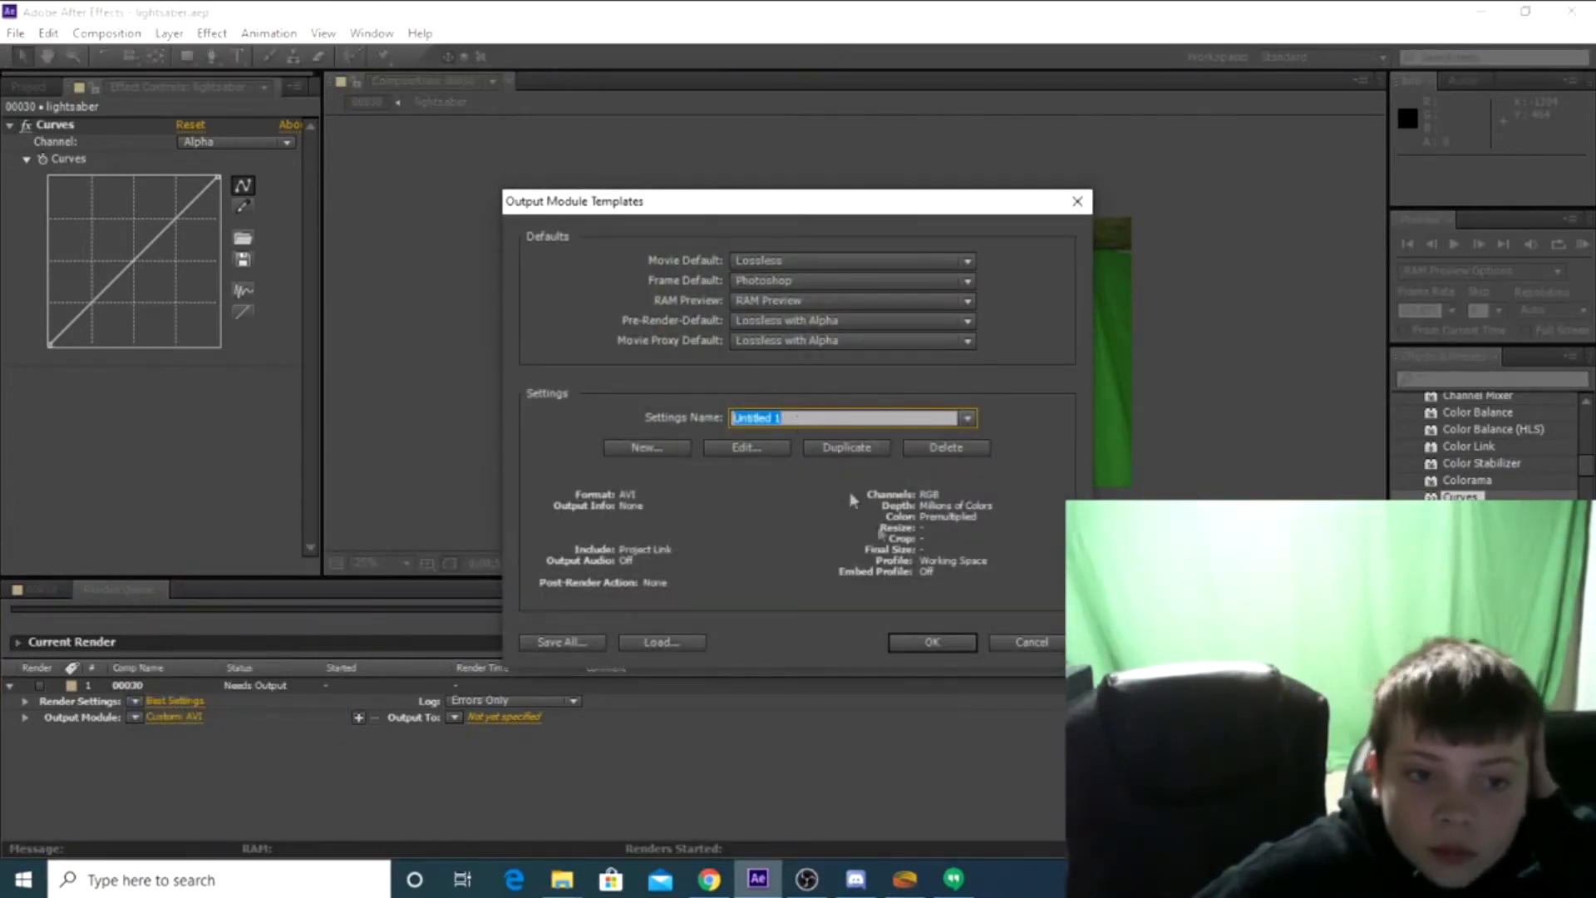
click(934, 643)
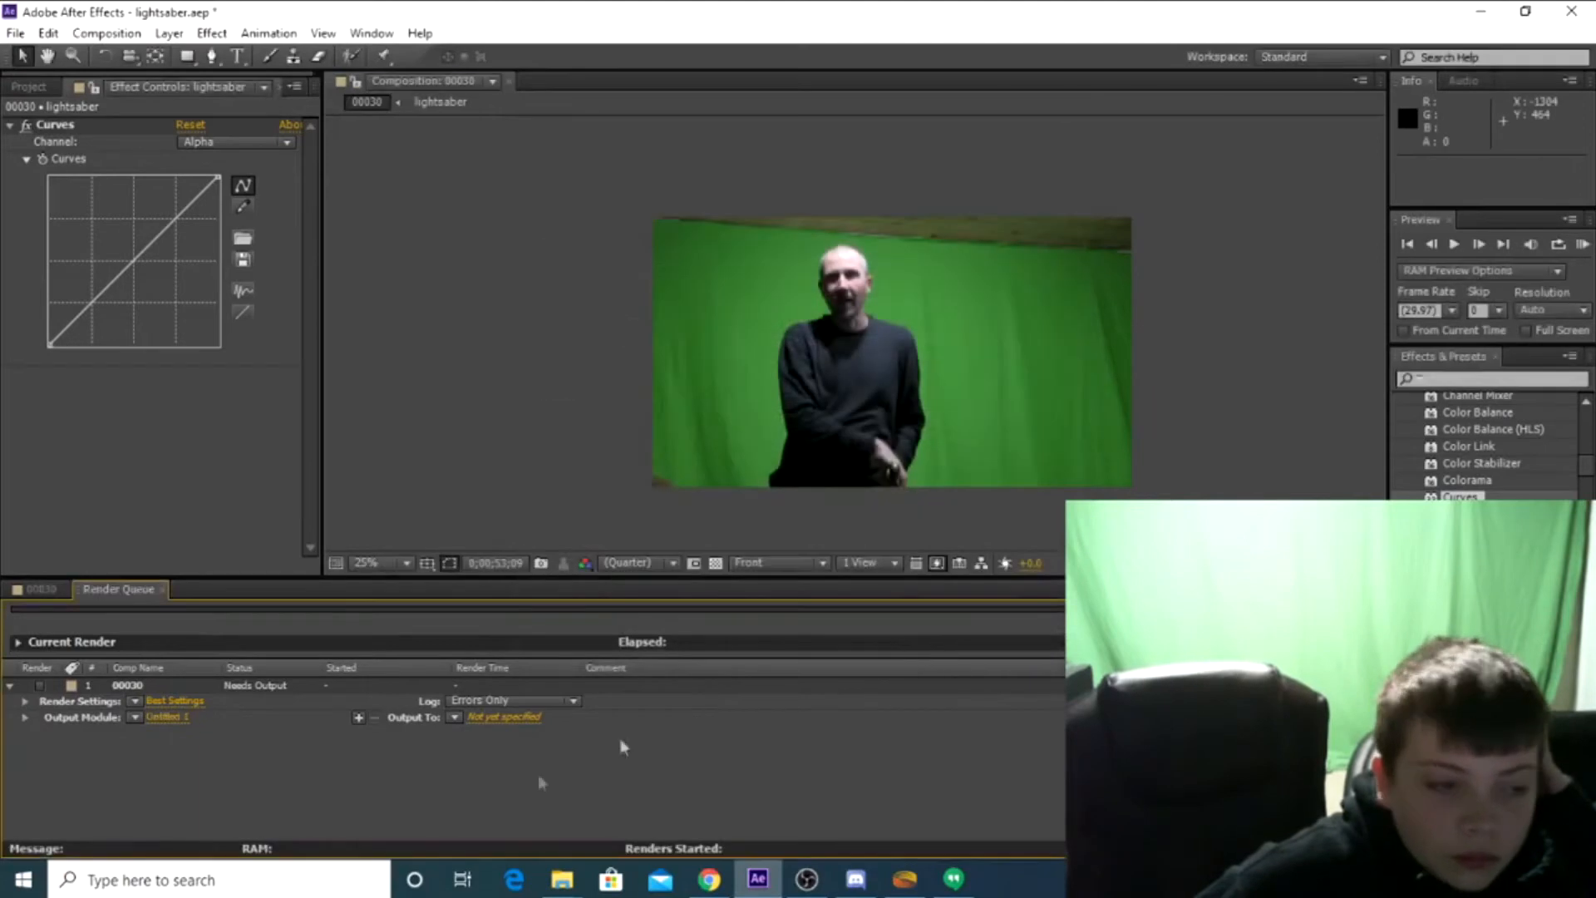
click(453, 718)
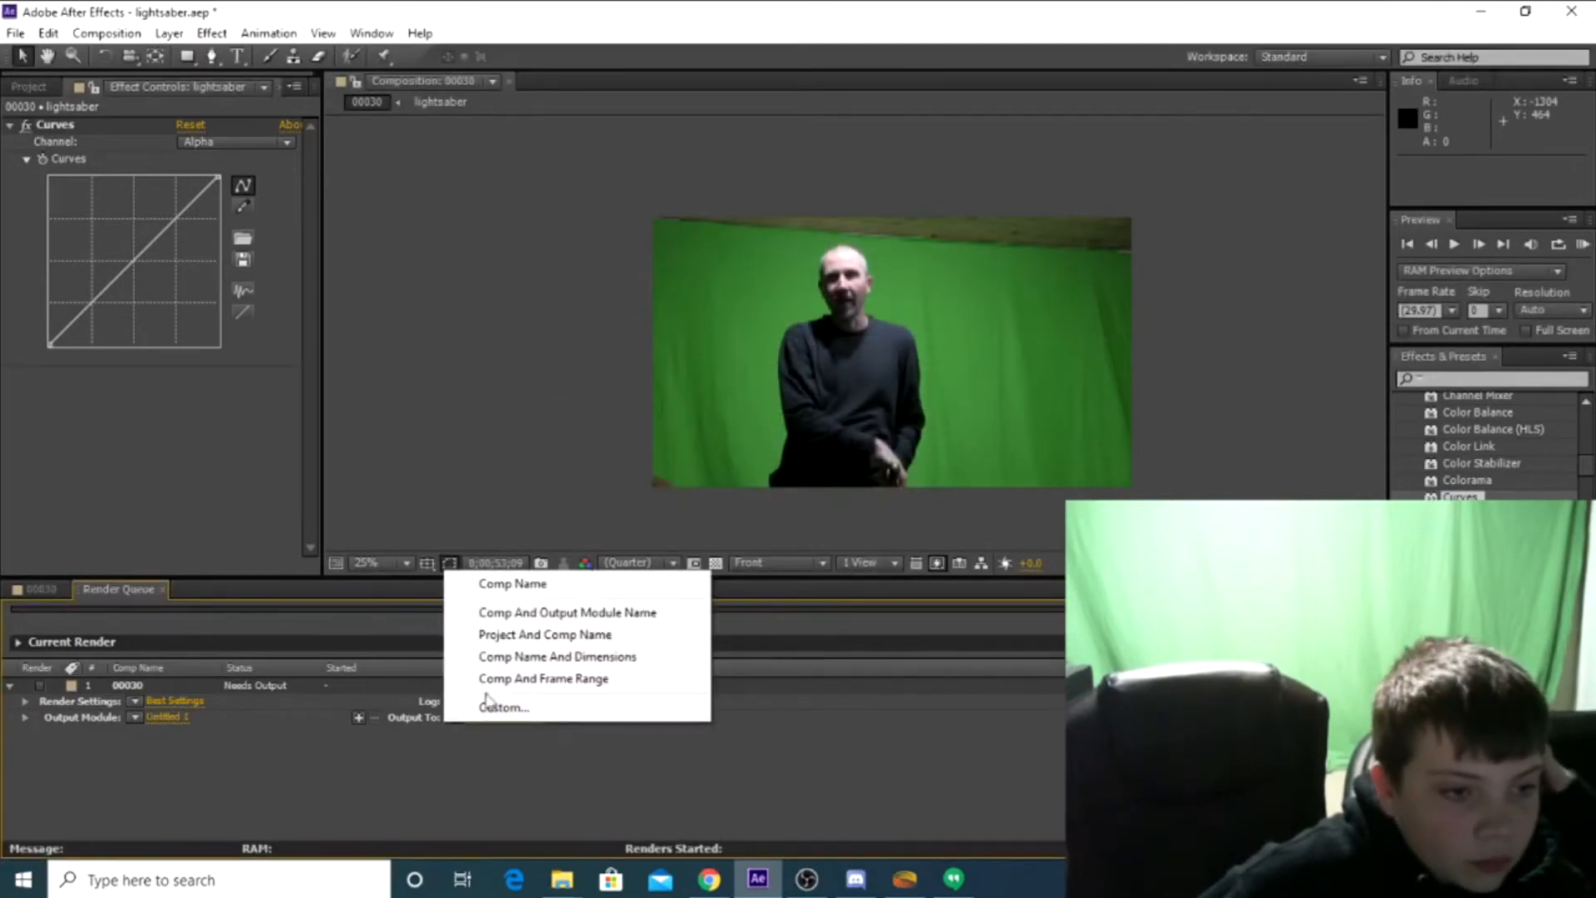
click(521, 717)
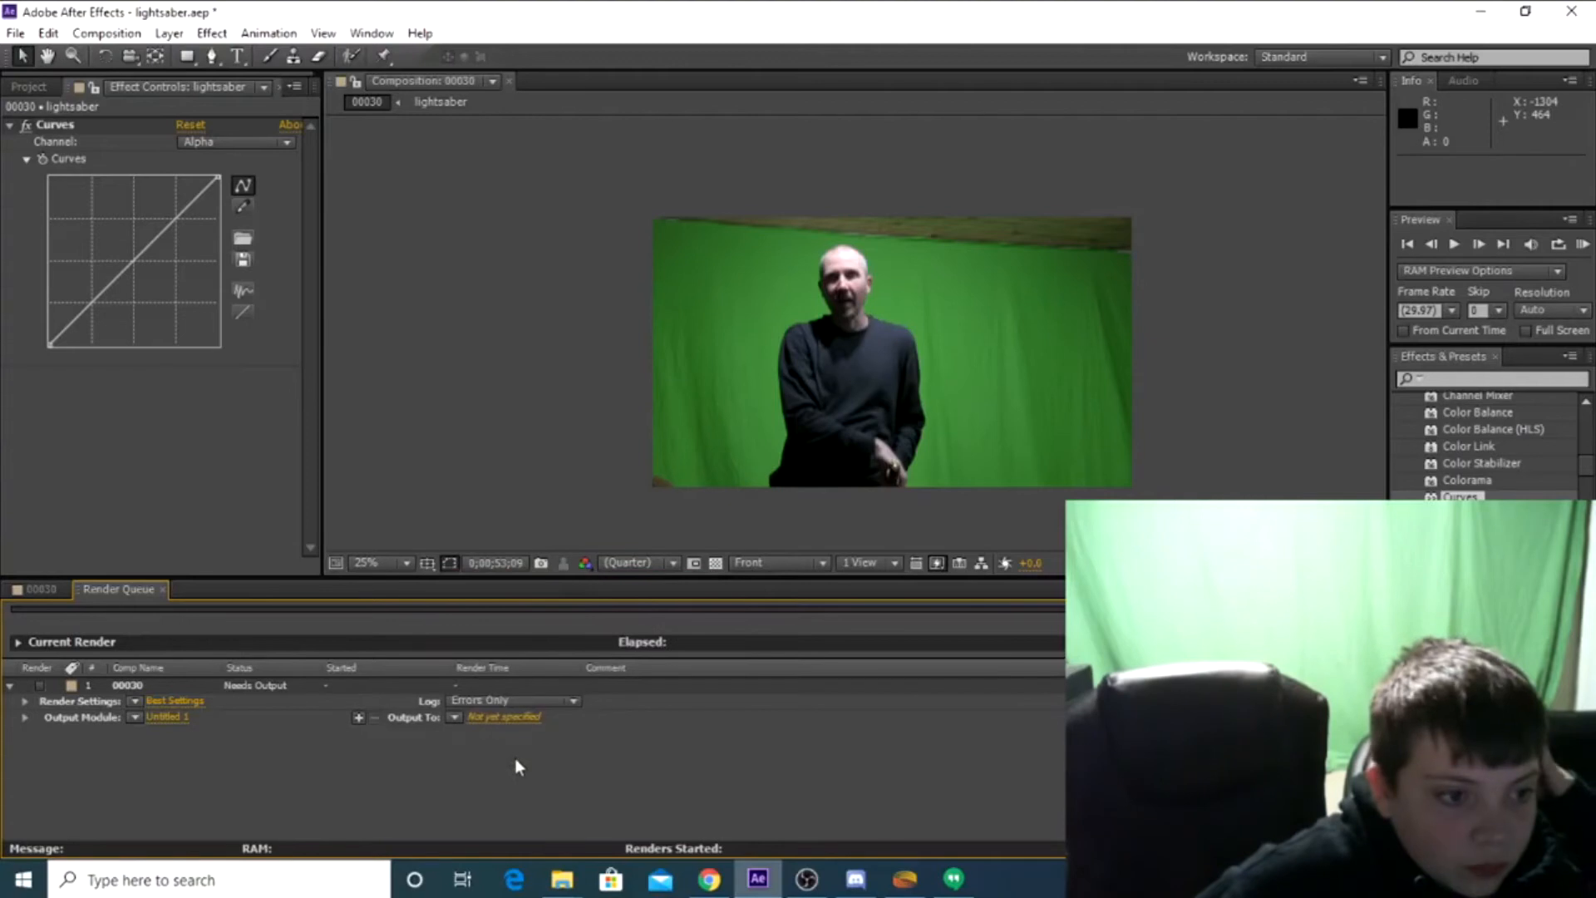
click(358, 718)
click(375, 734)
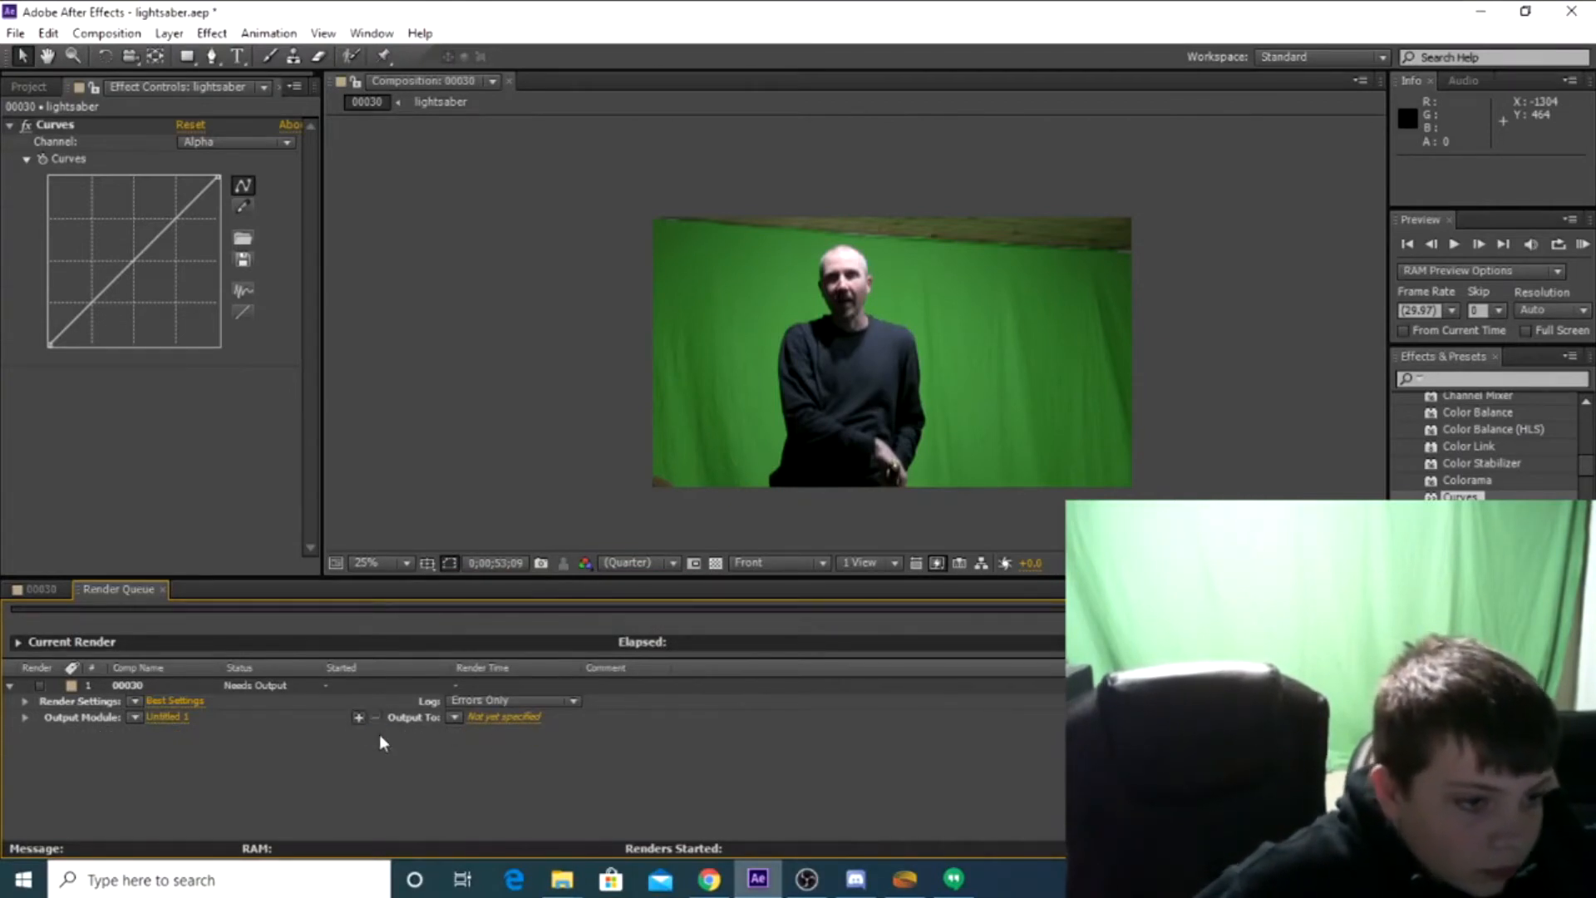
click(157, 718)
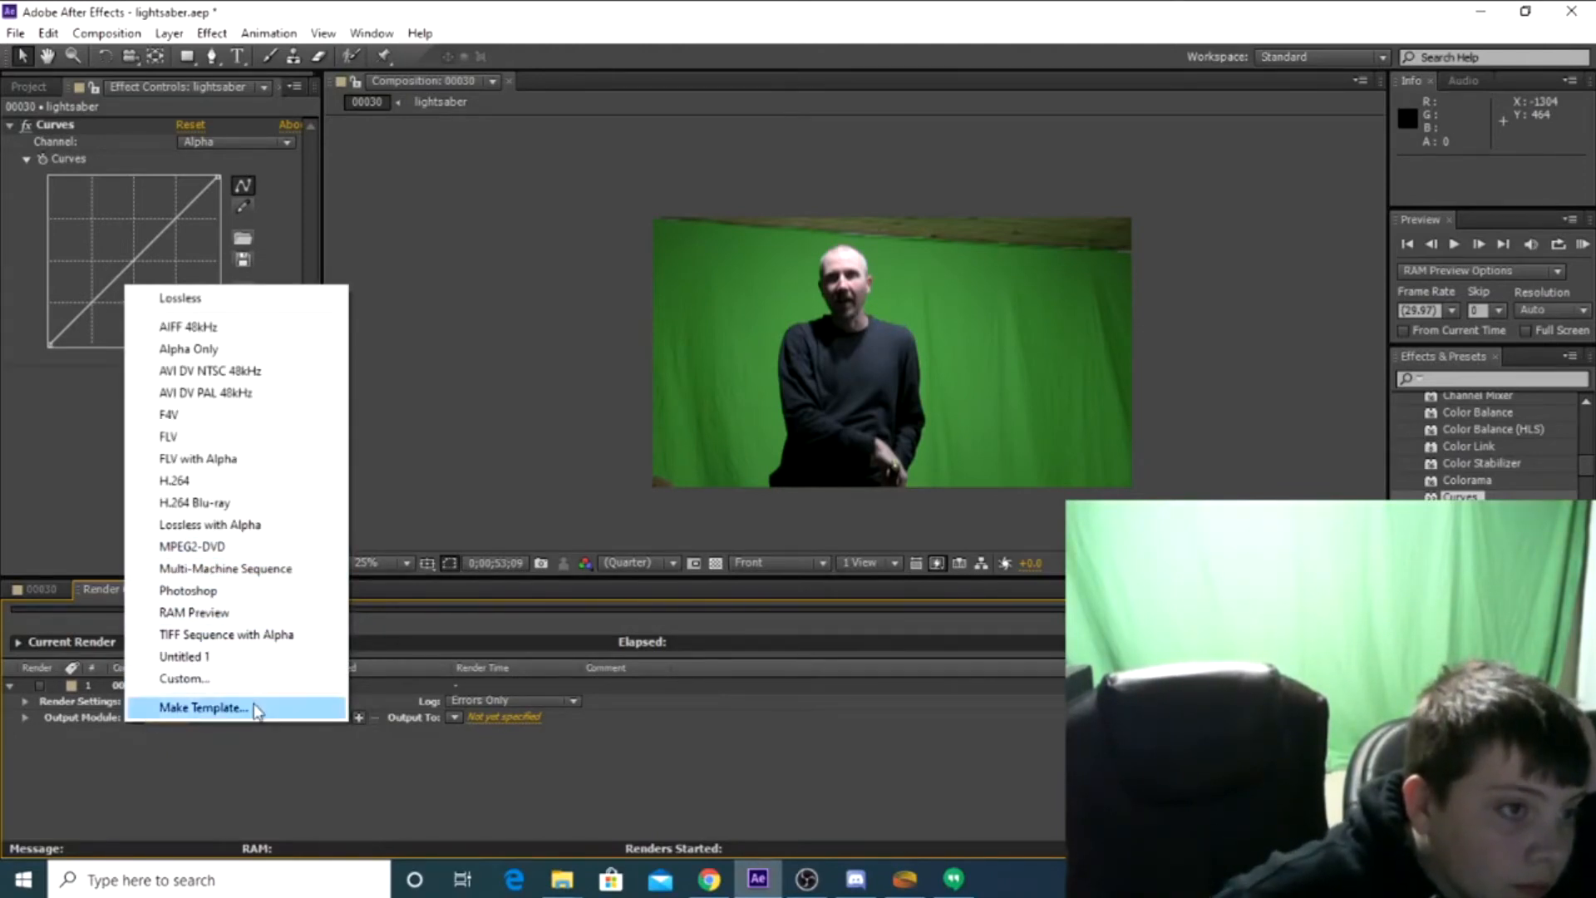
click(272, 772)
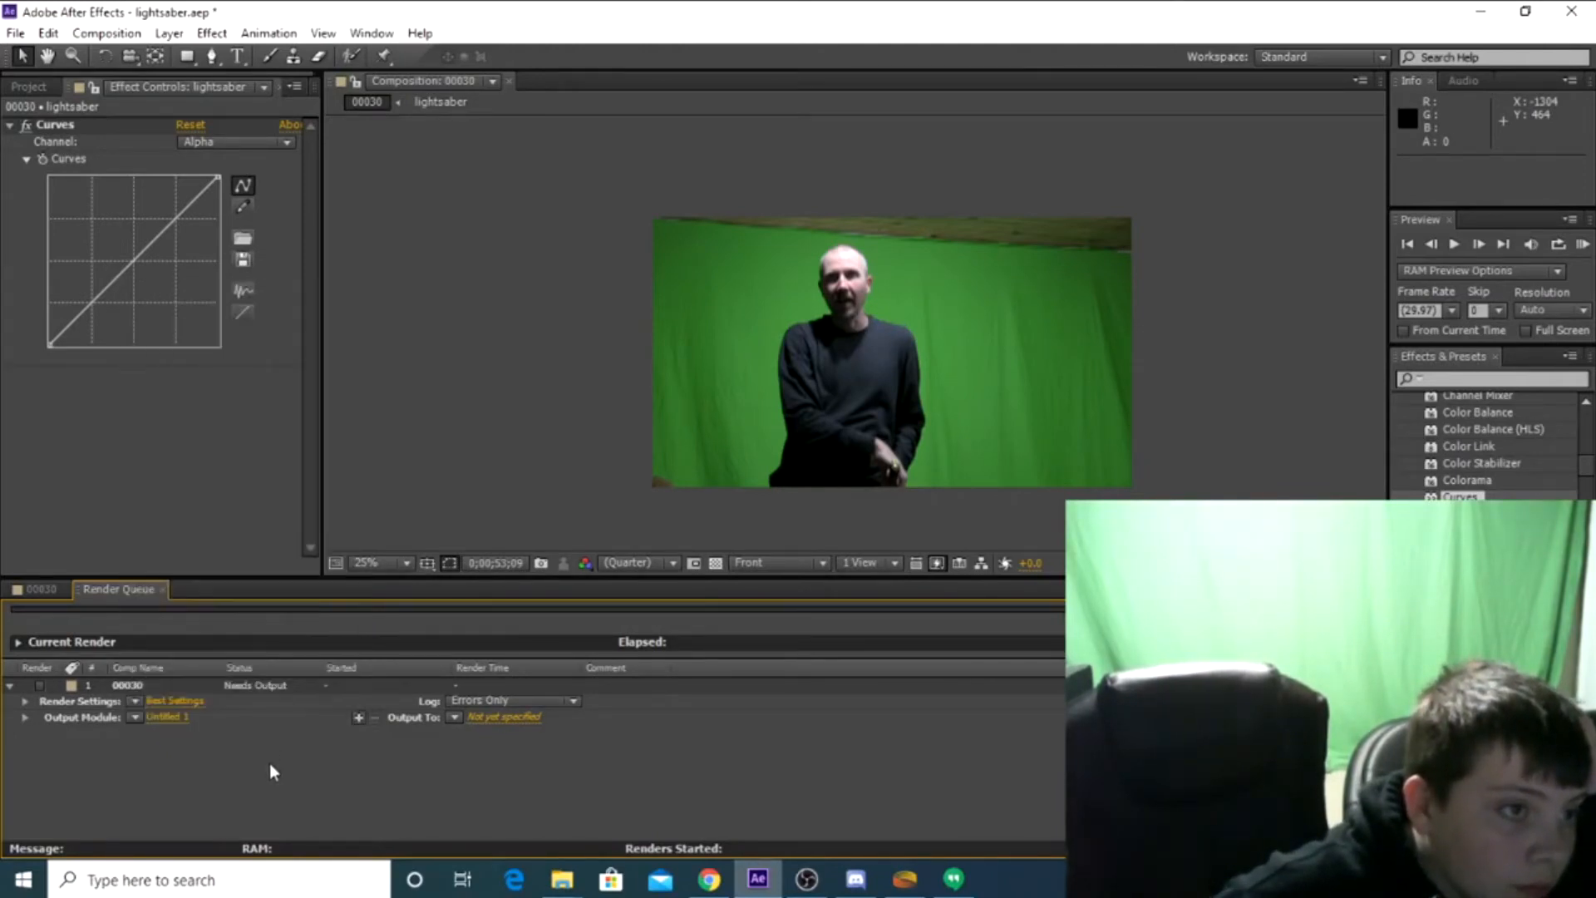
Try to enable the 00030 item for rendering in the render queue
click(158, 686)
click(38, 684)
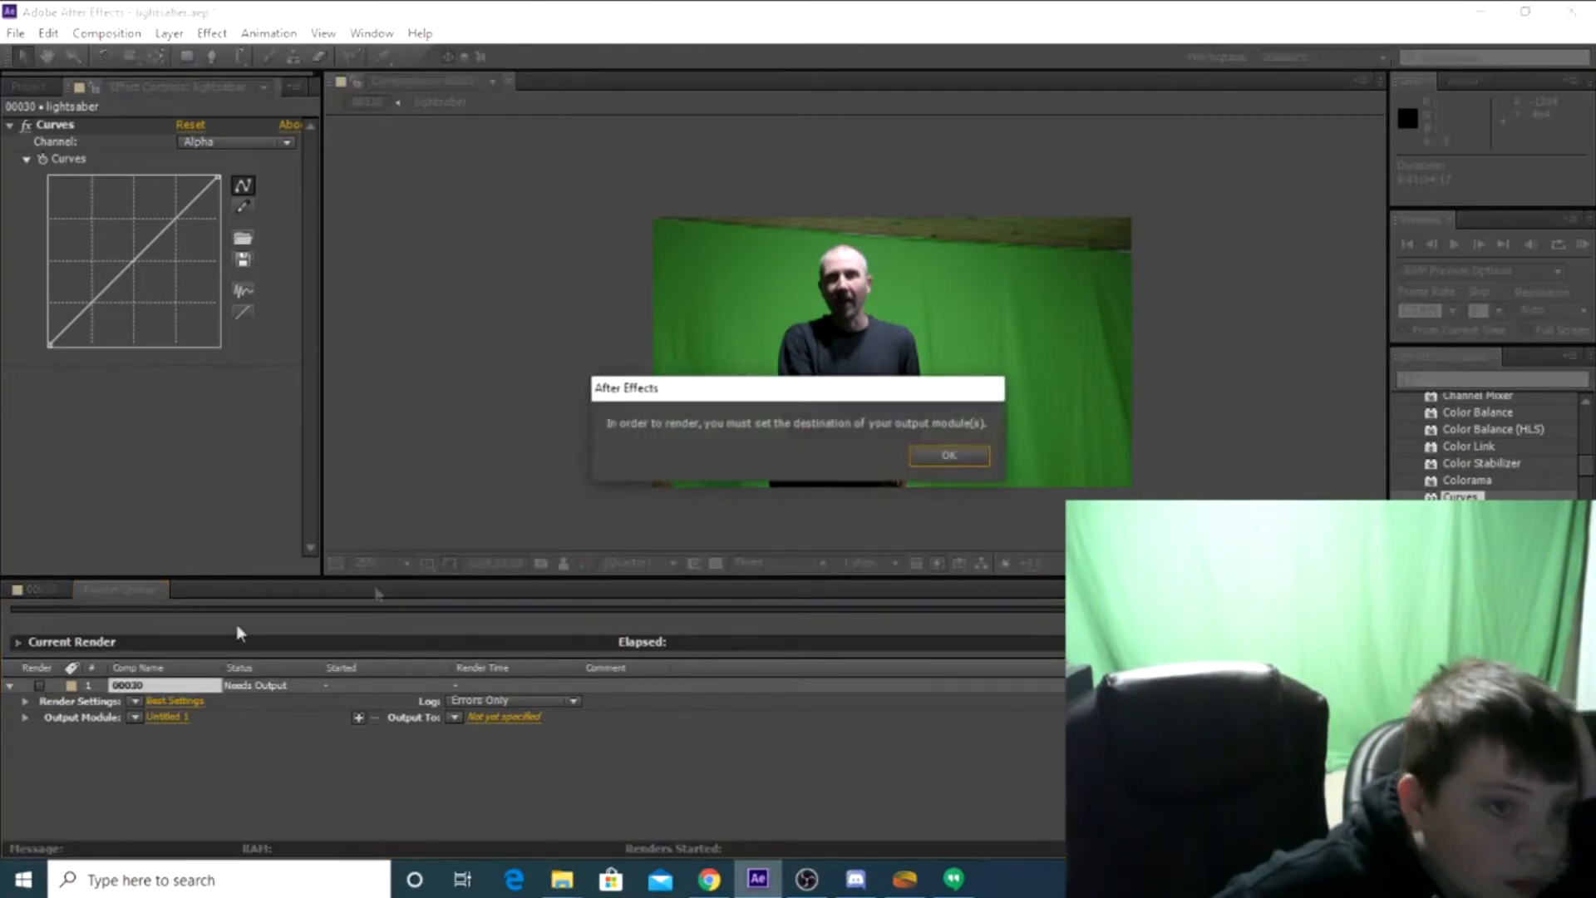
click(948, 456)
click(454, 717)
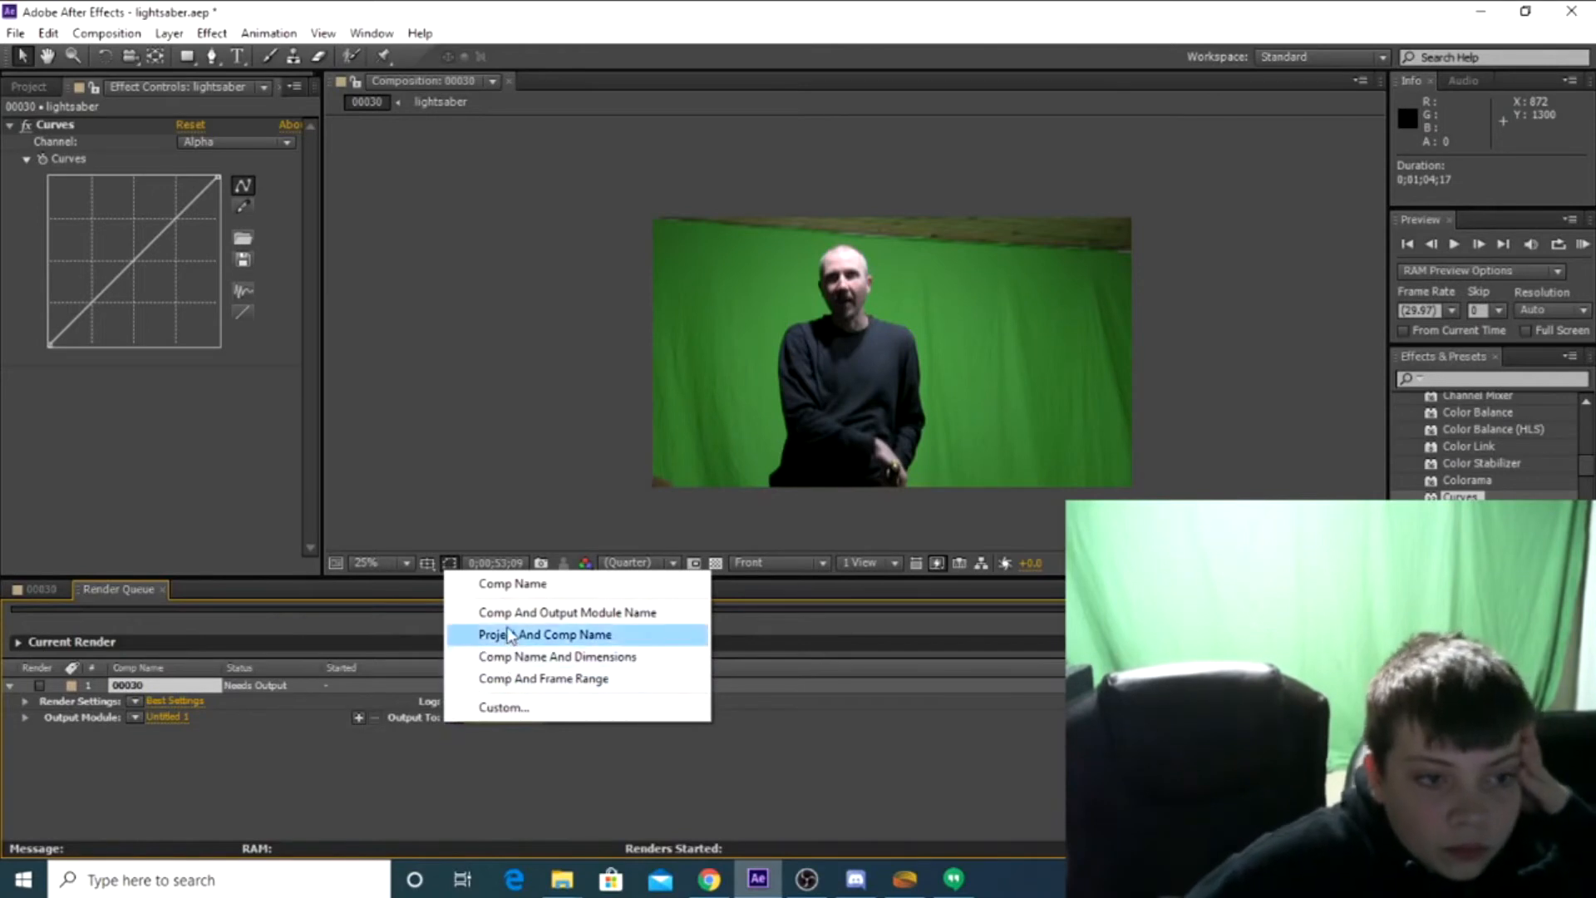
click(494, 585)
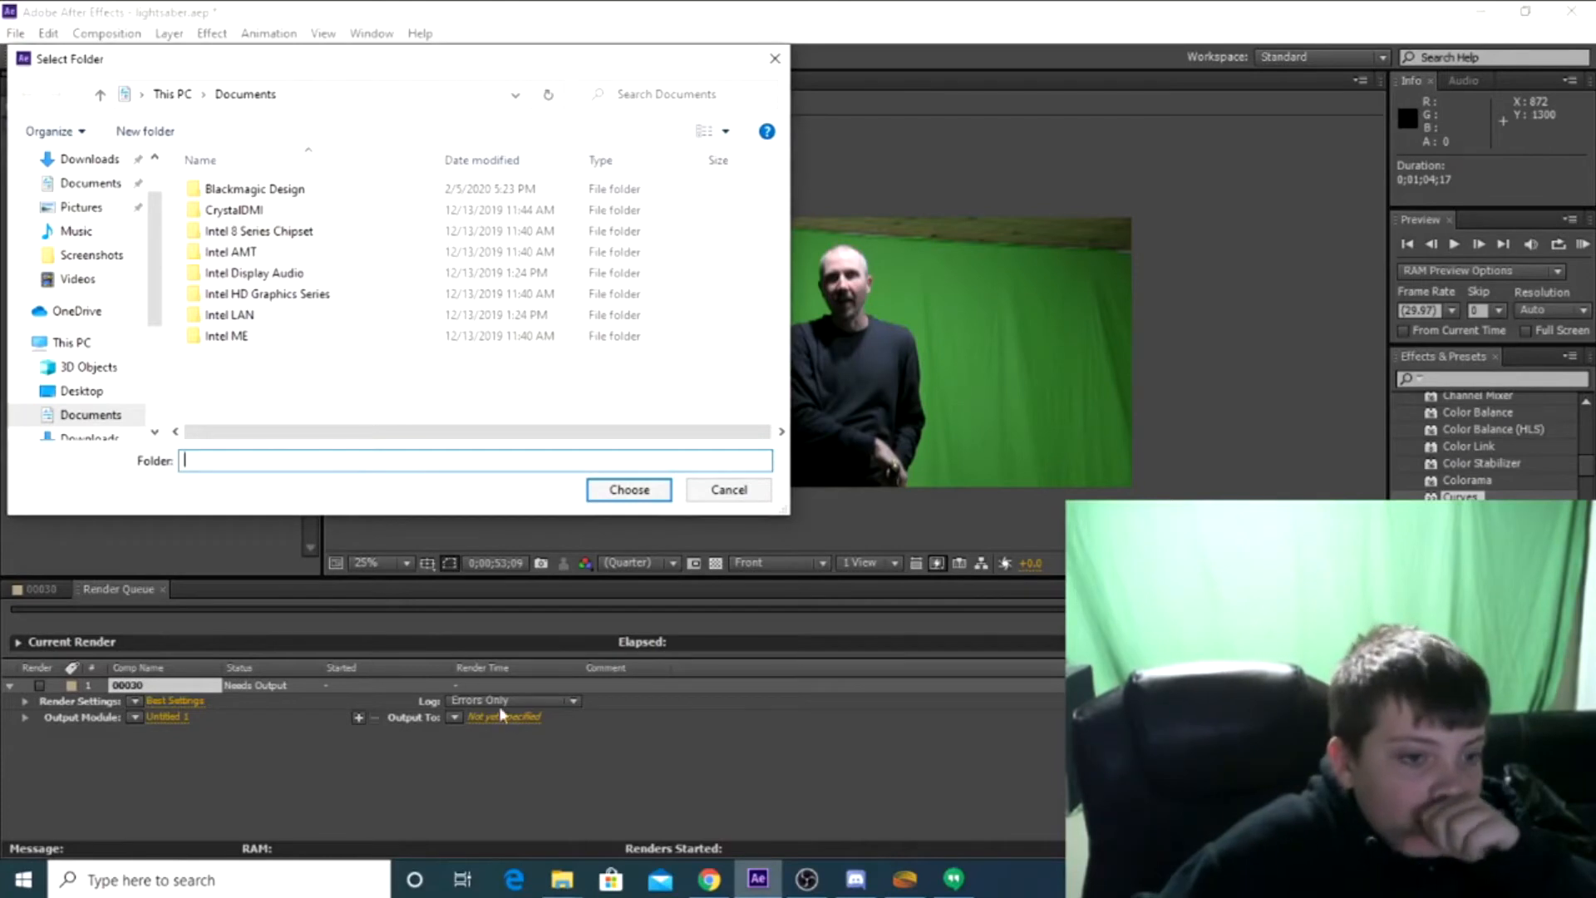
click(716, 493)
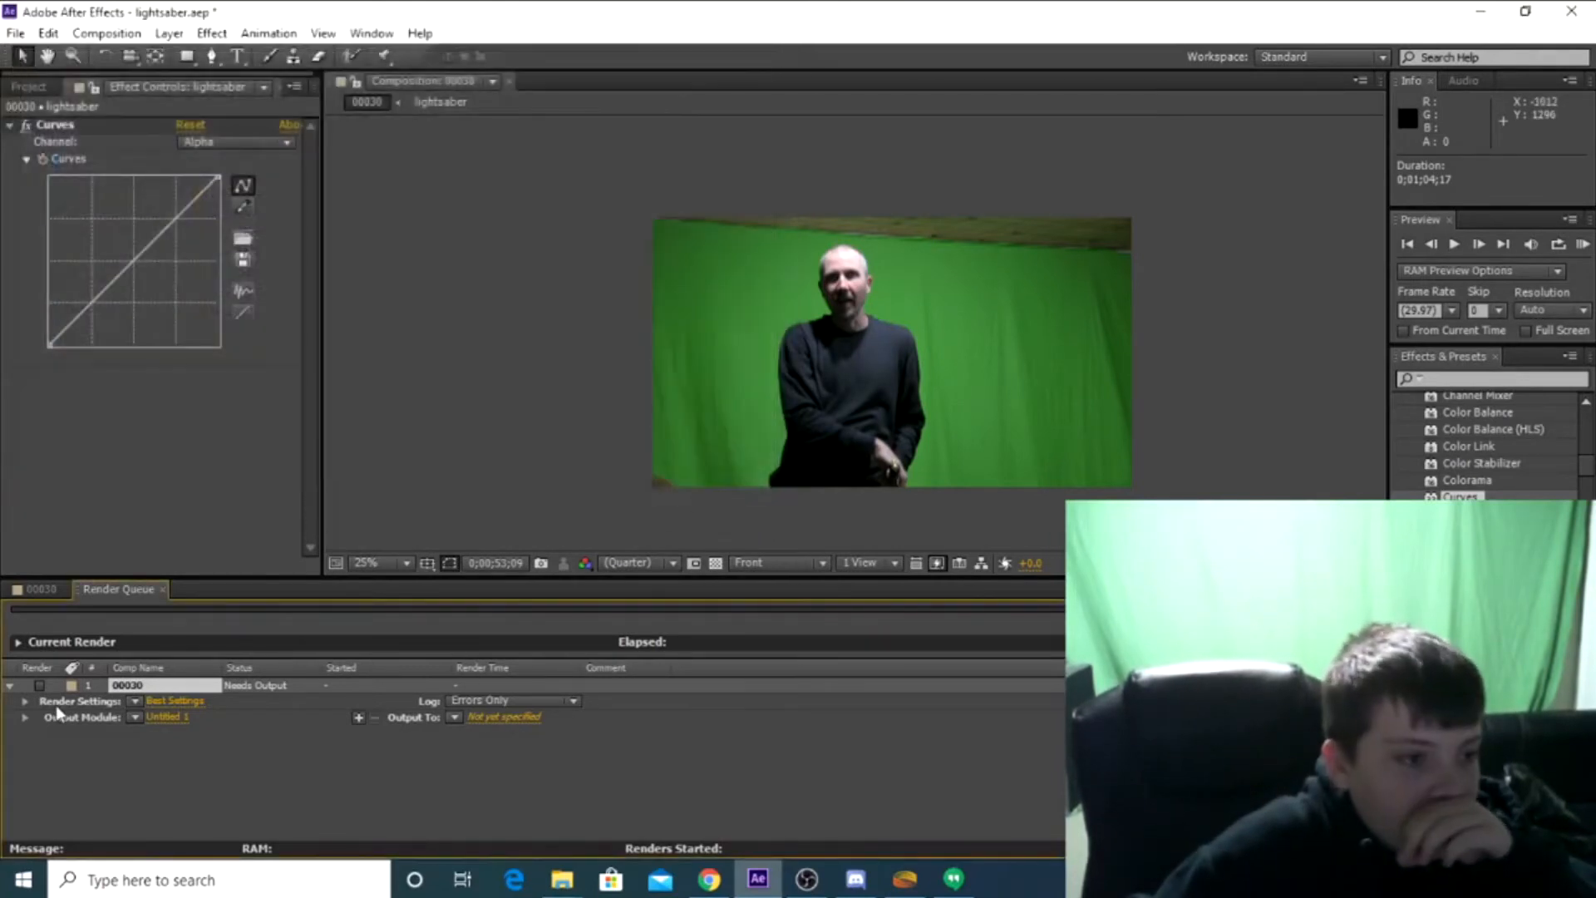
click(25, 594)
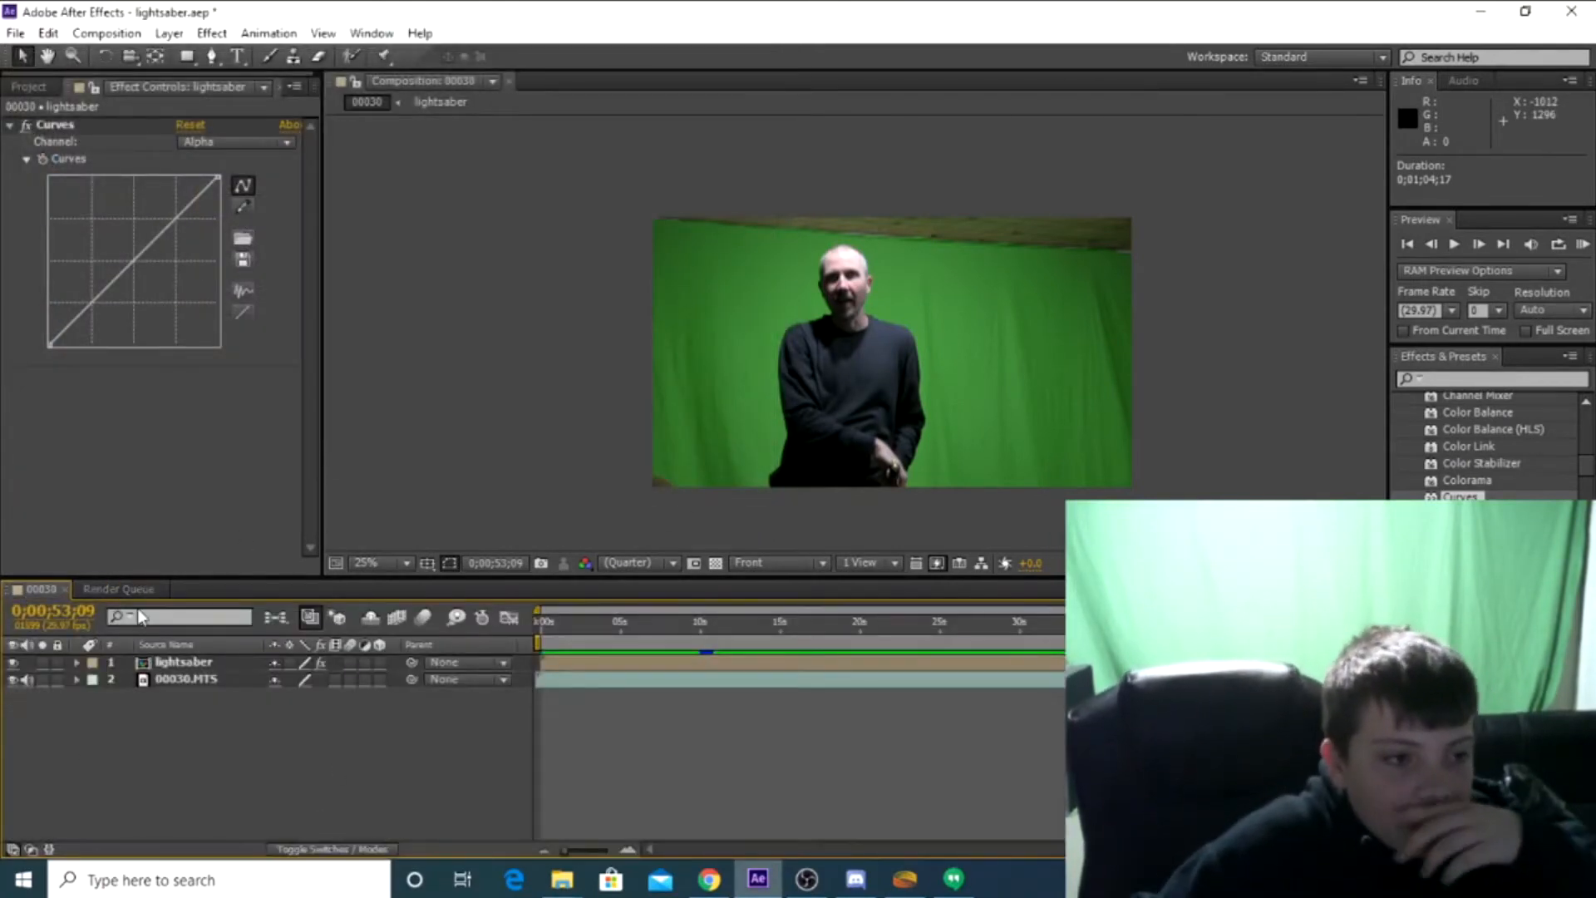
click(131, 591)
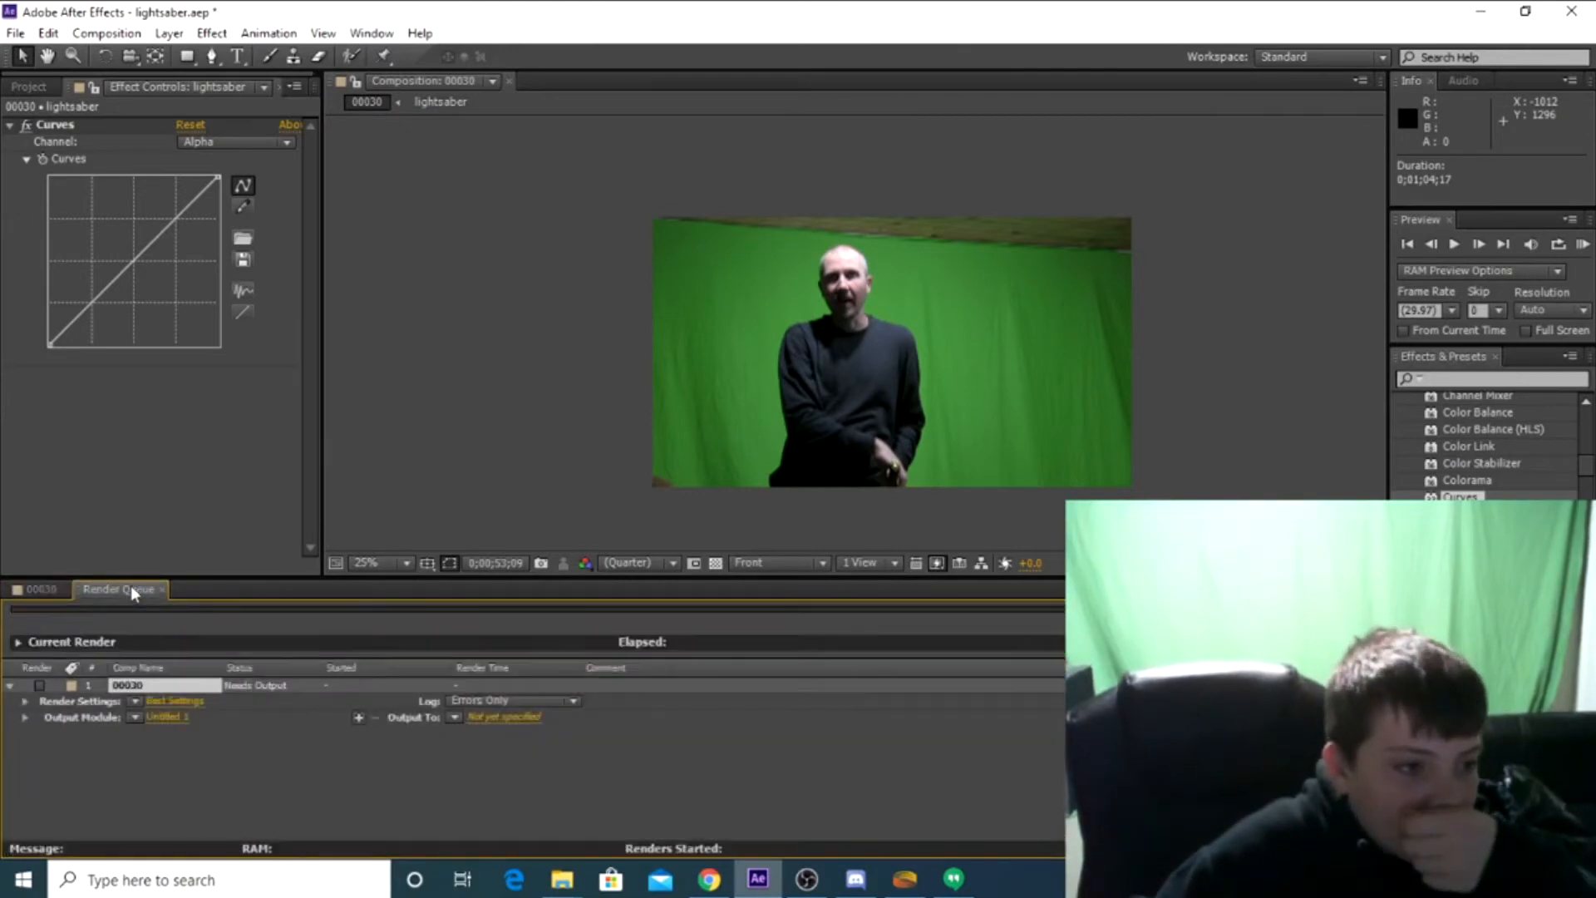
Set the 00030 item's render output to the Comp Name file naming with Documents as the destination folder
click(453, 716)
click(513, 592)
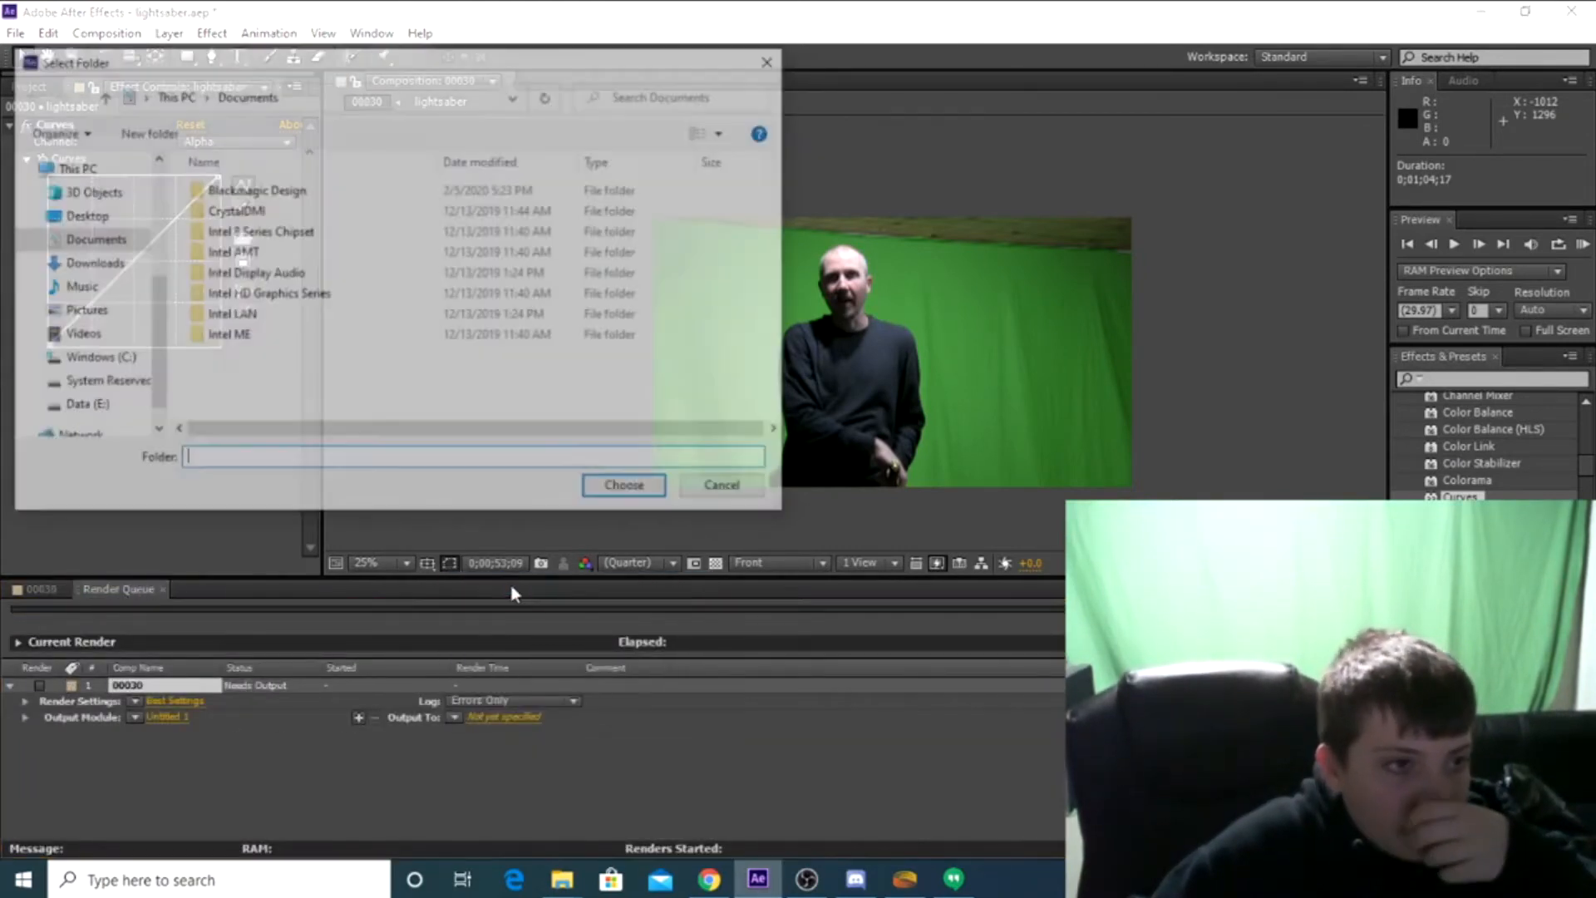
click(91, 241)
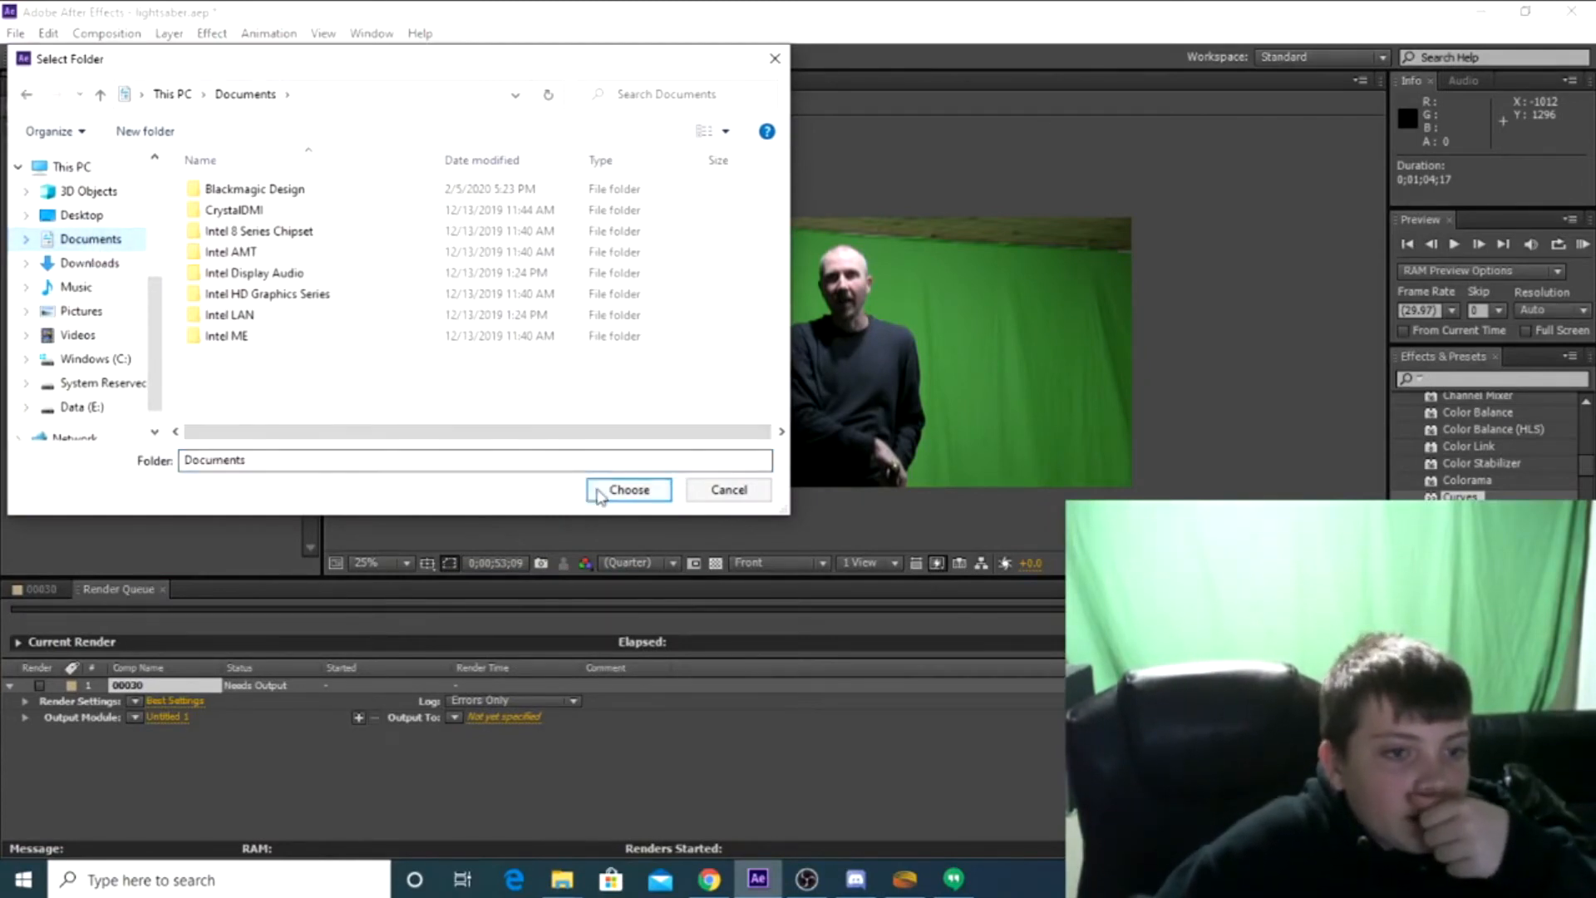
click(627, 490)
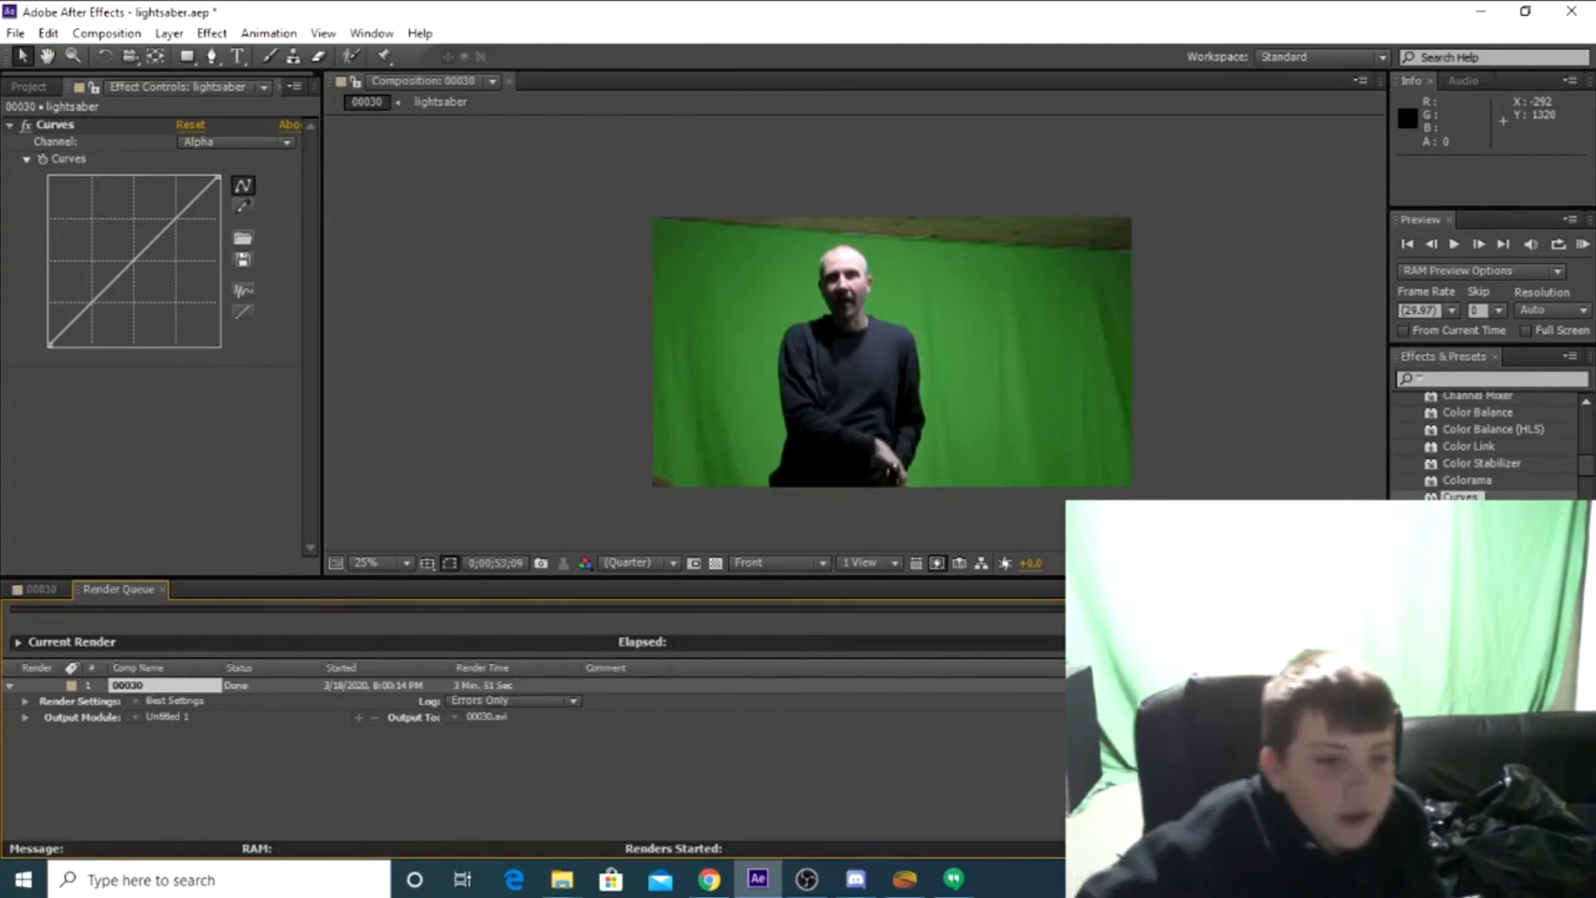
Switch to File Explorer, open the rendered 00030 AVI file from Documents and play it full screen
mouse_move(563, 880)
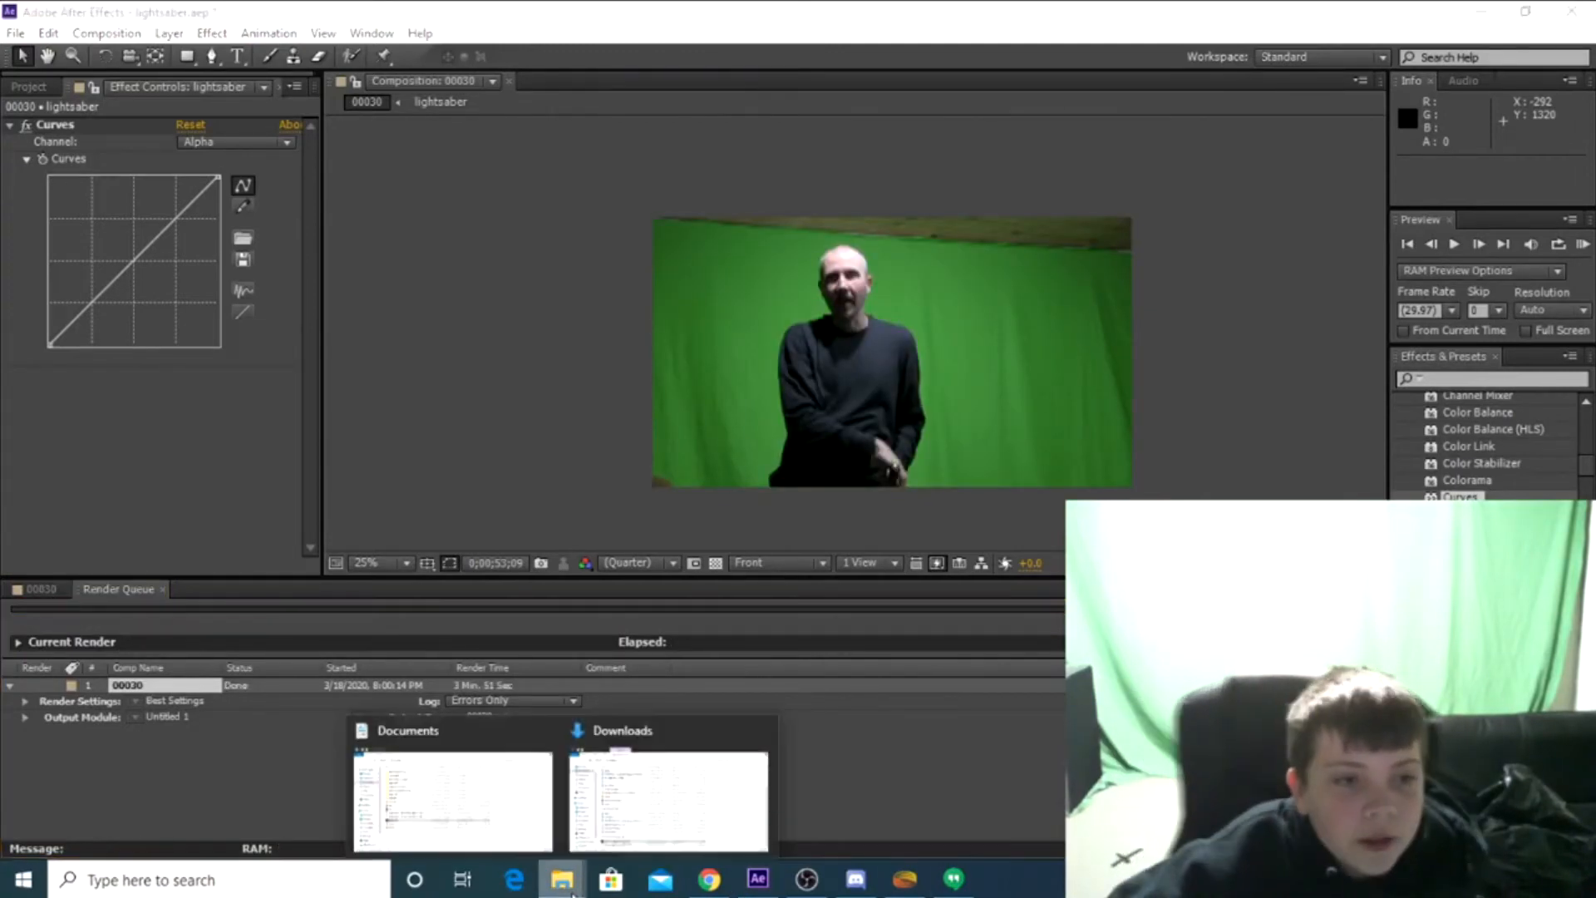
click(497, 821)
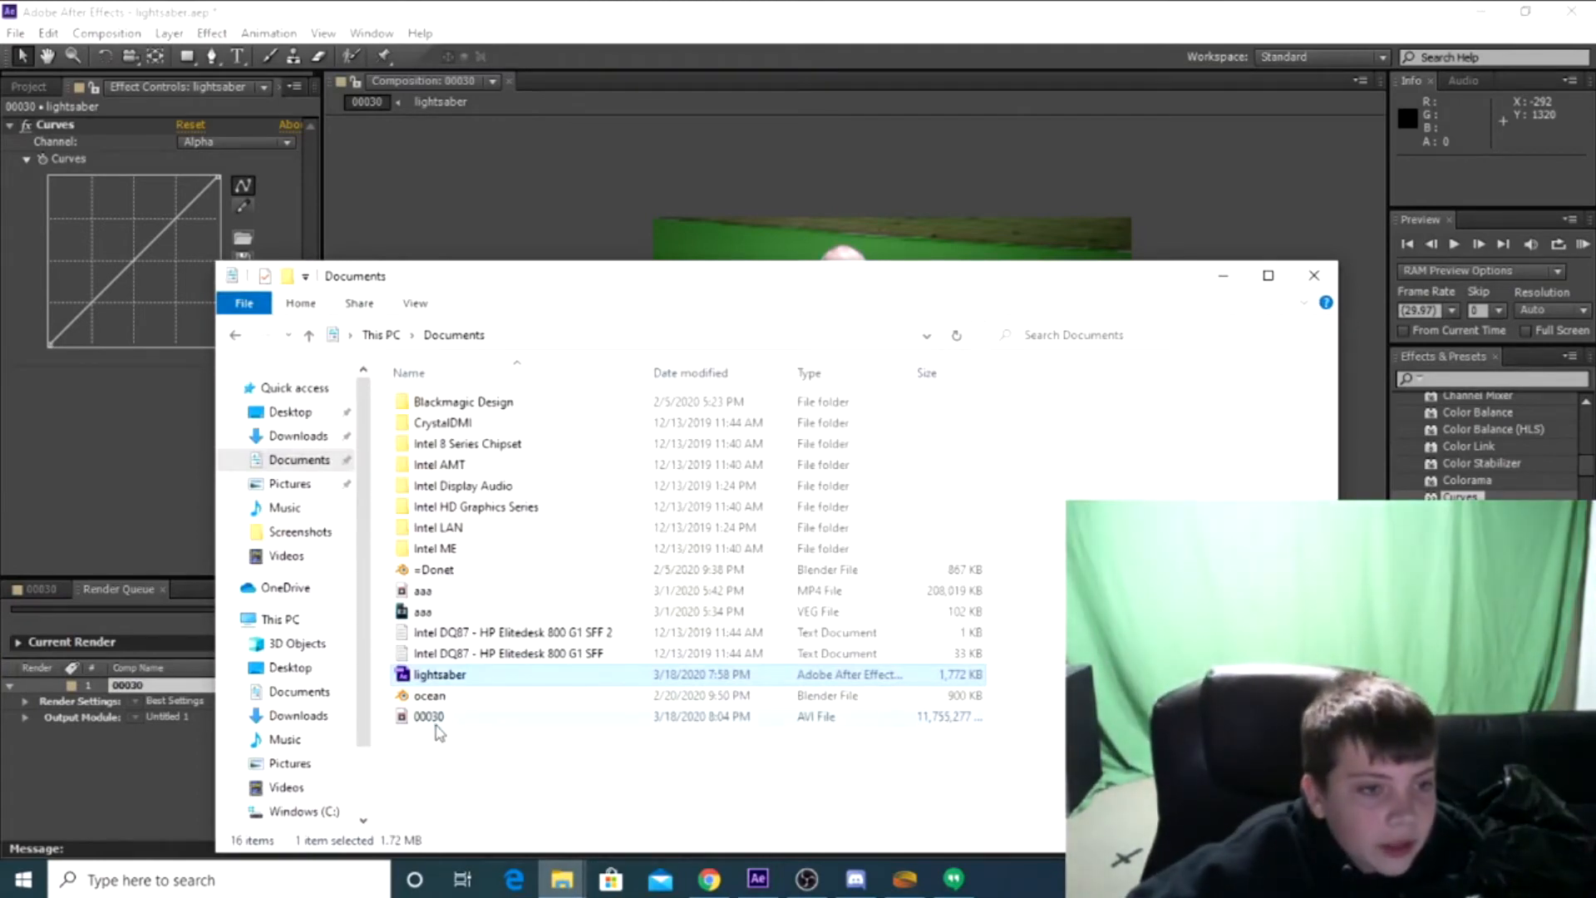
click(436, 721)
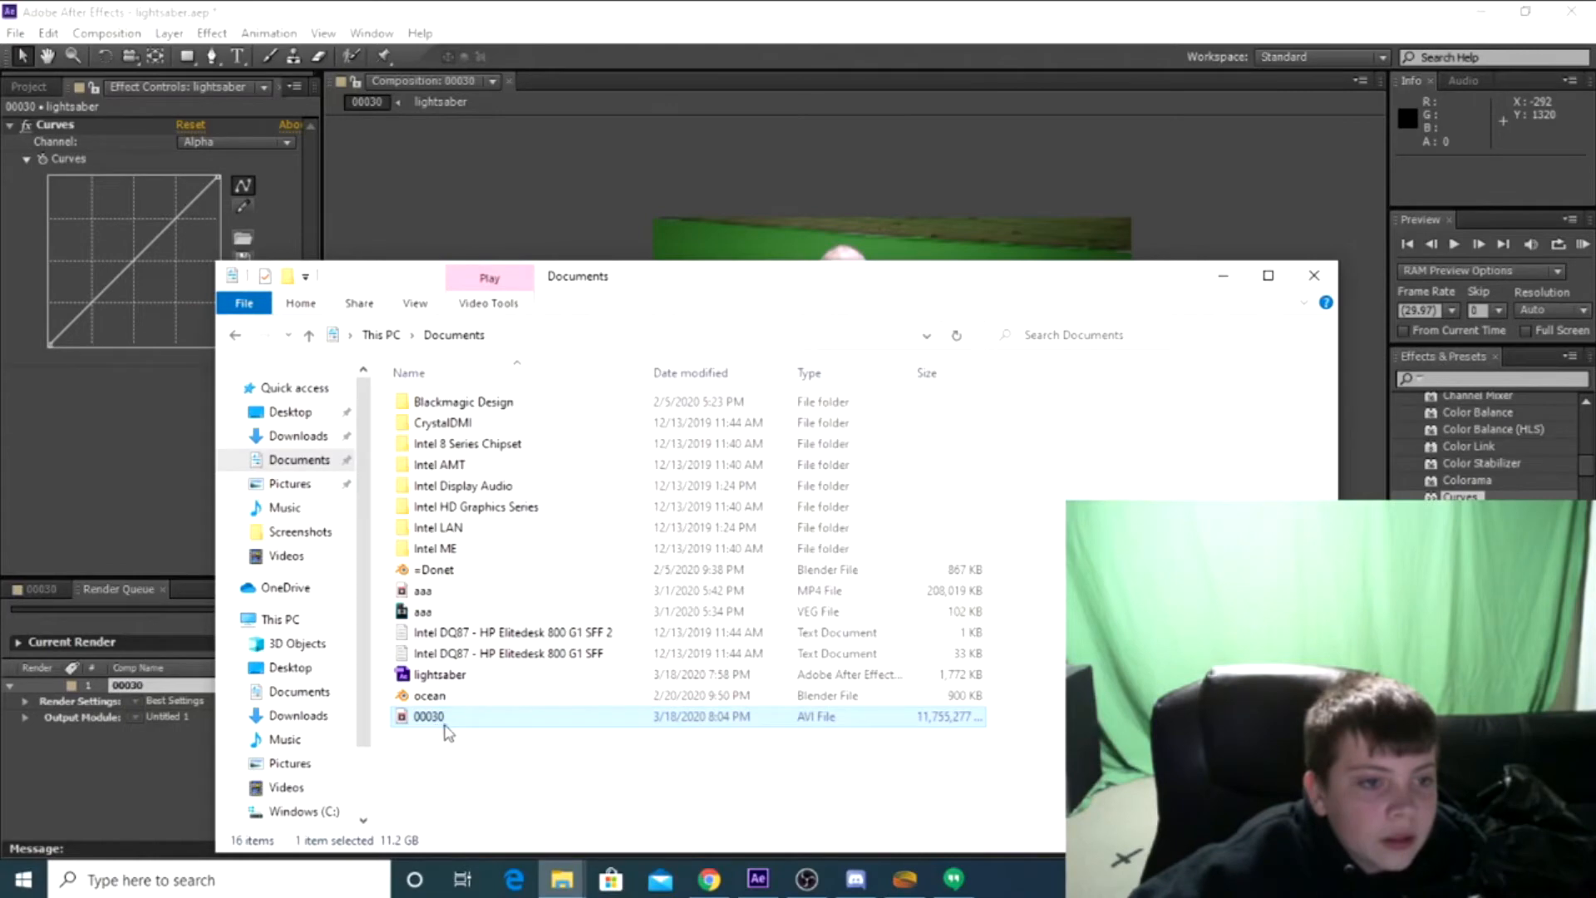
click(858, 707)
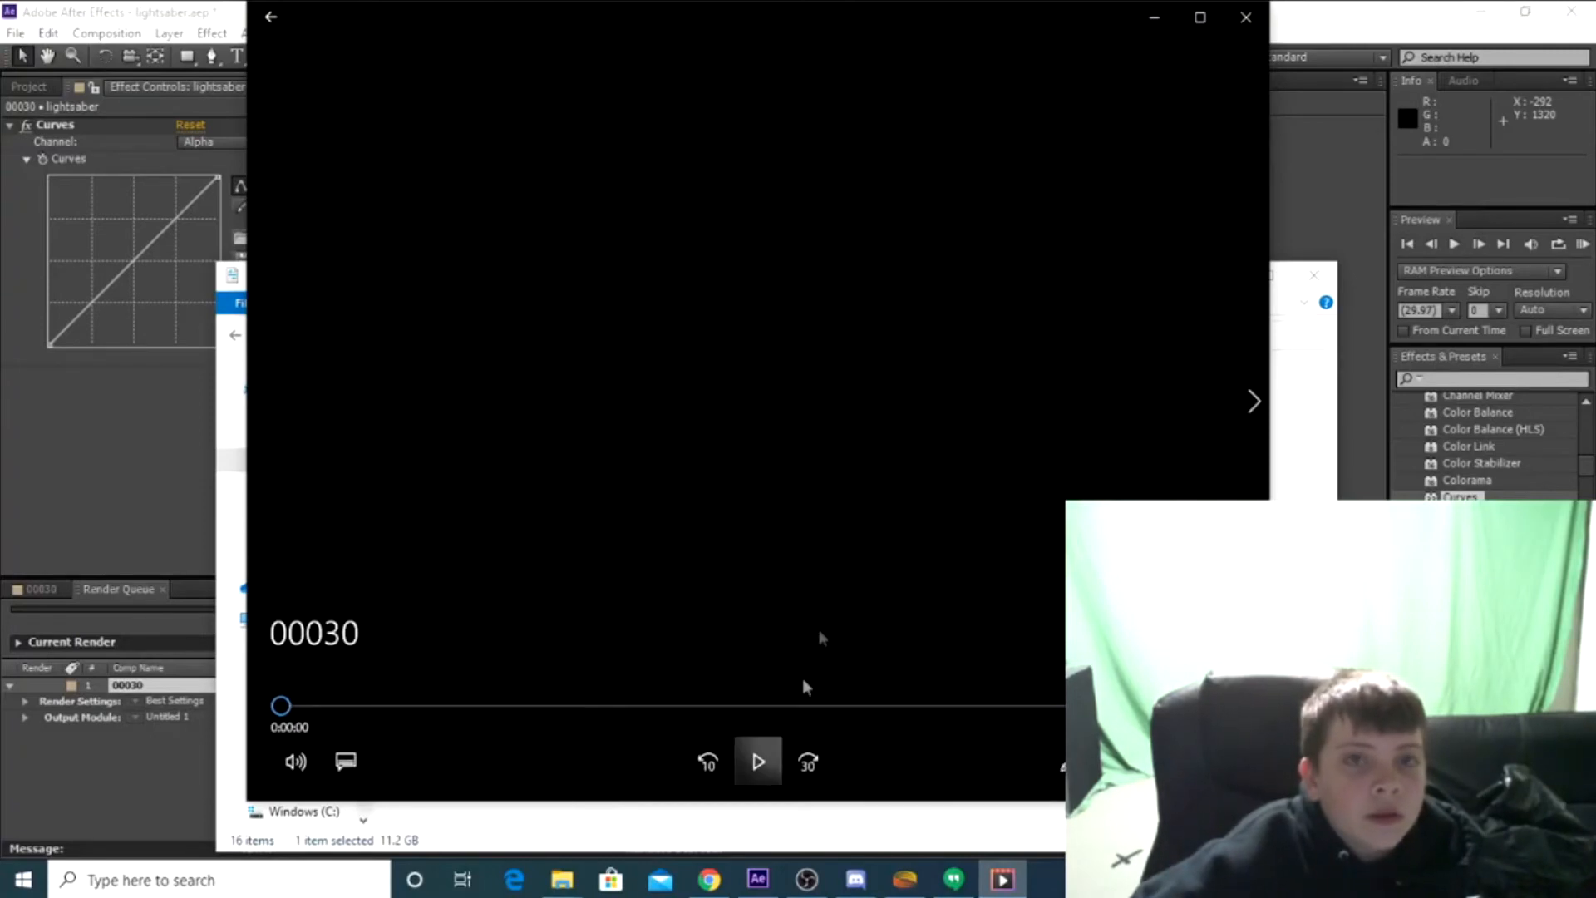
click(759, 761)
click(1198, 23)
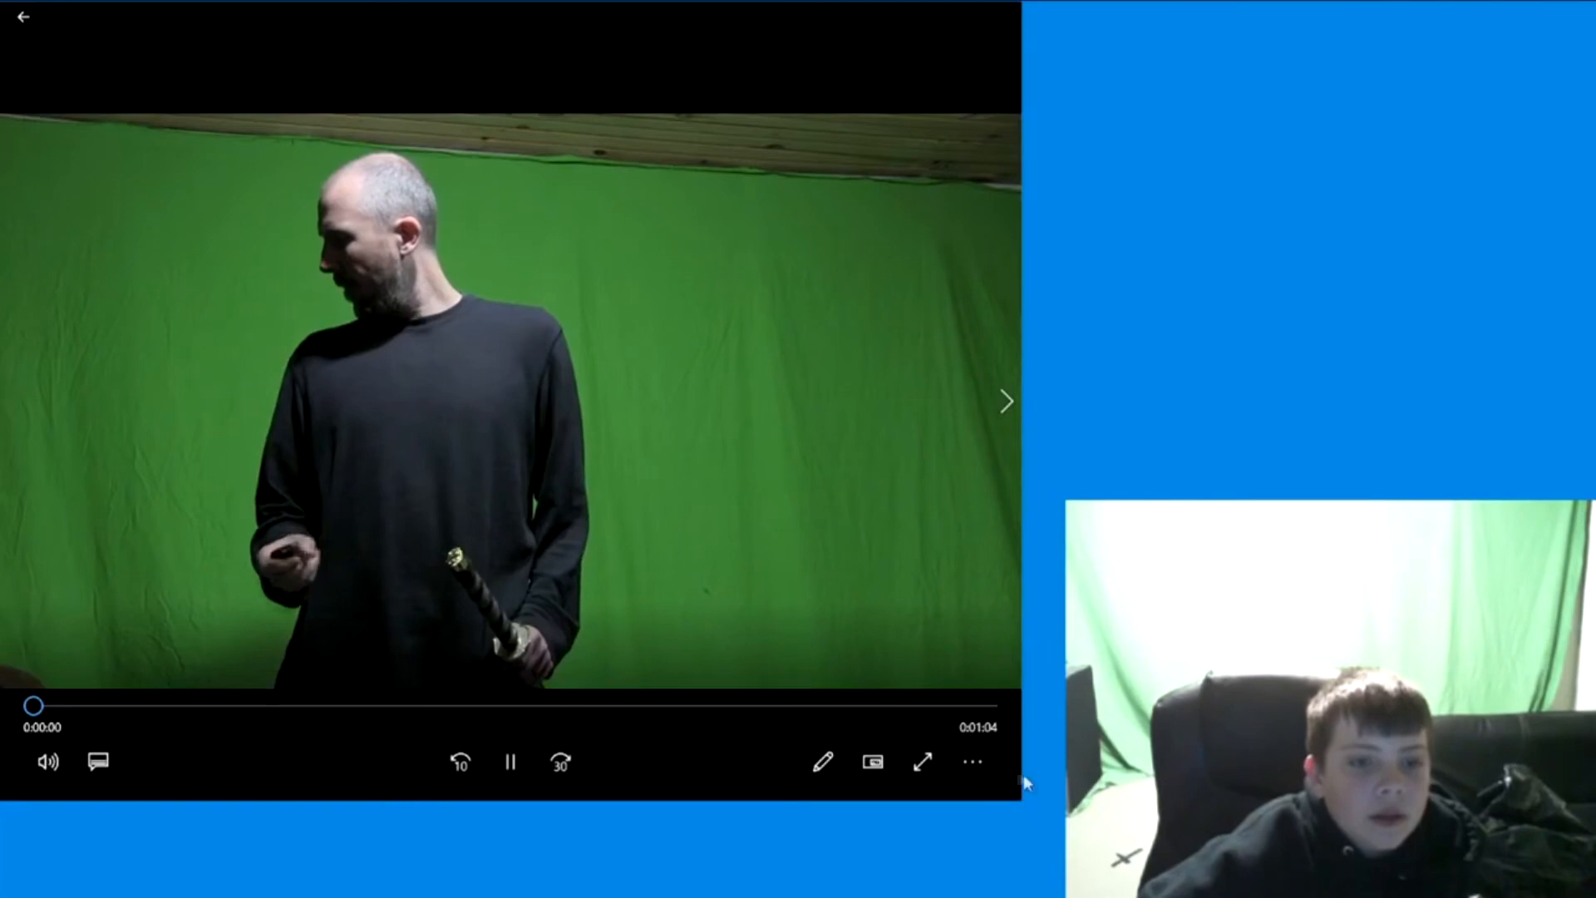
click(922, 762)
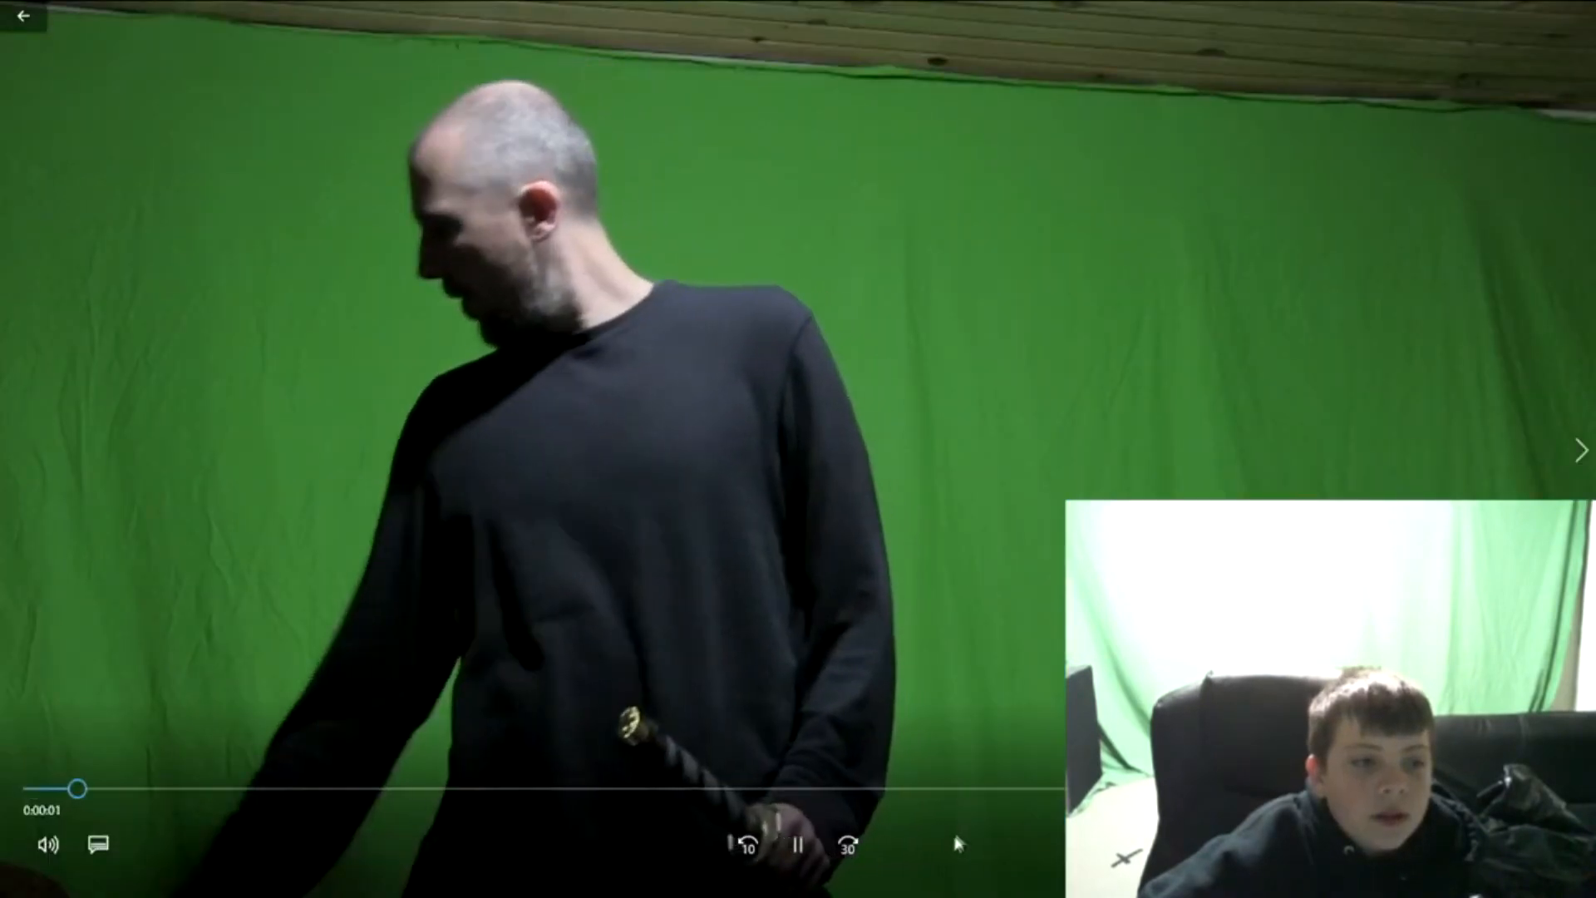
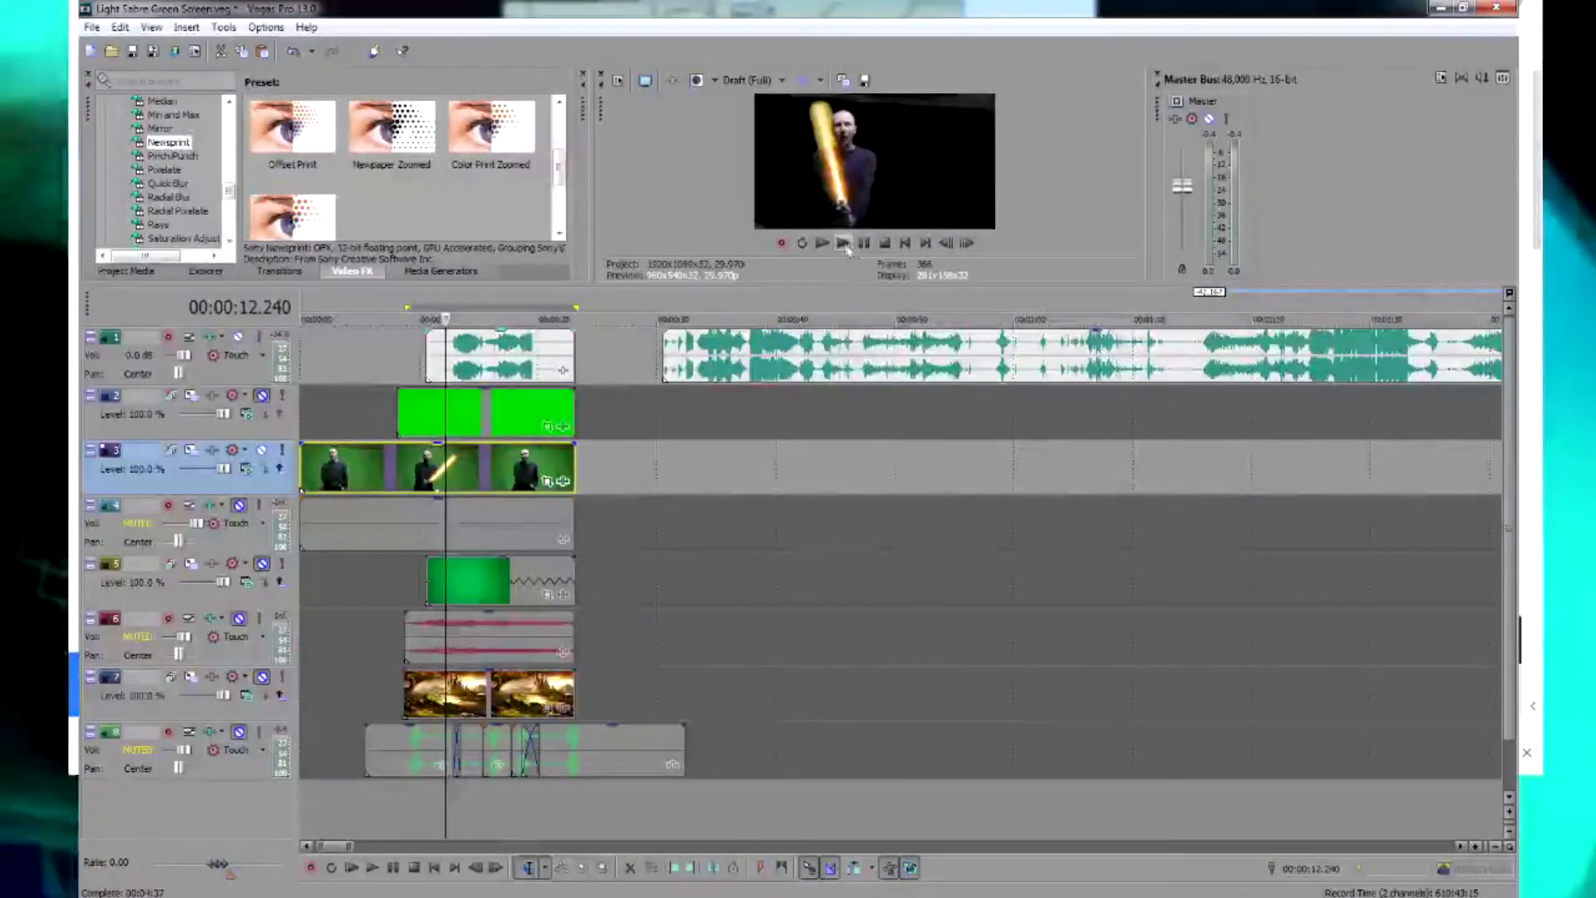
Play the lightsaber footage with the track 1 audio, mute track 1 and play it again from 00:00:14.541
click(843, 242)
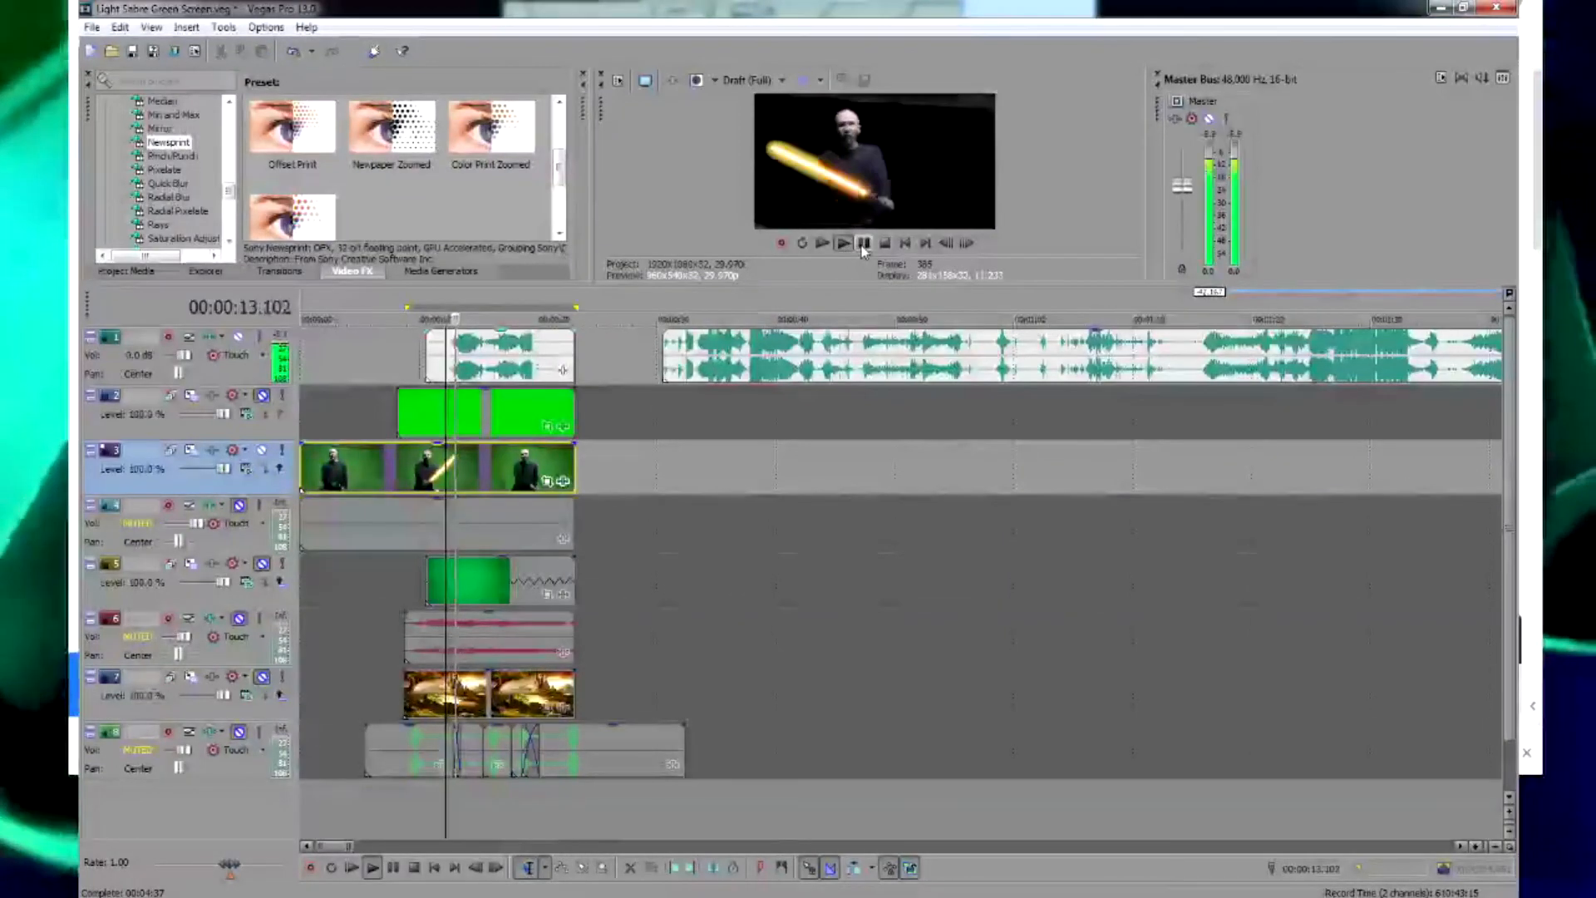
click(863, 243)
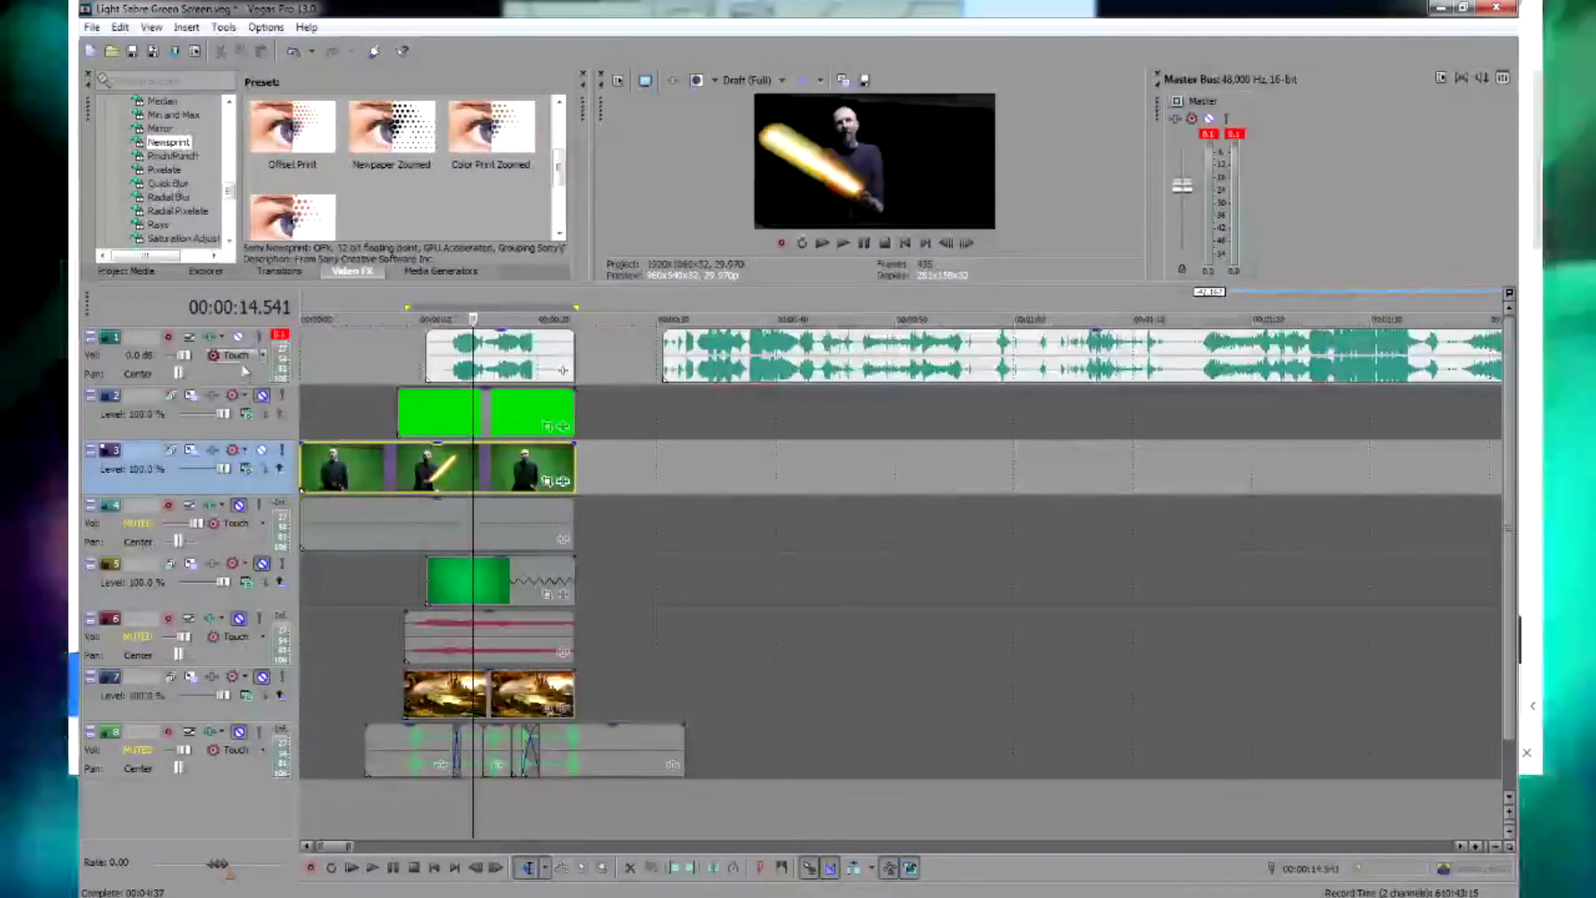
click(238, 338)
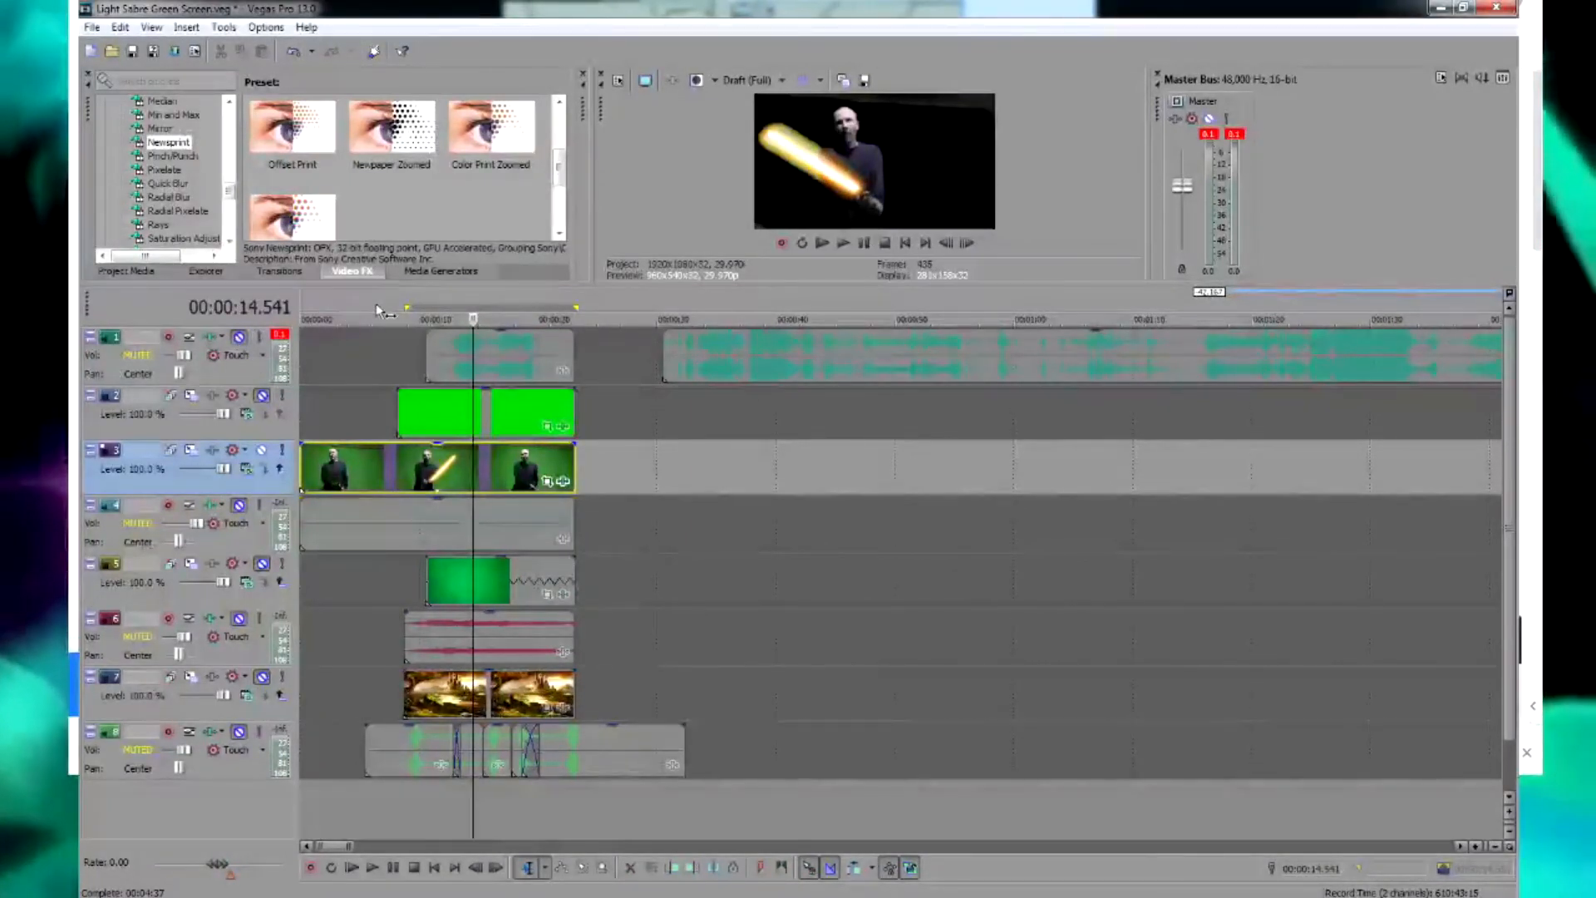
click(842, 242)
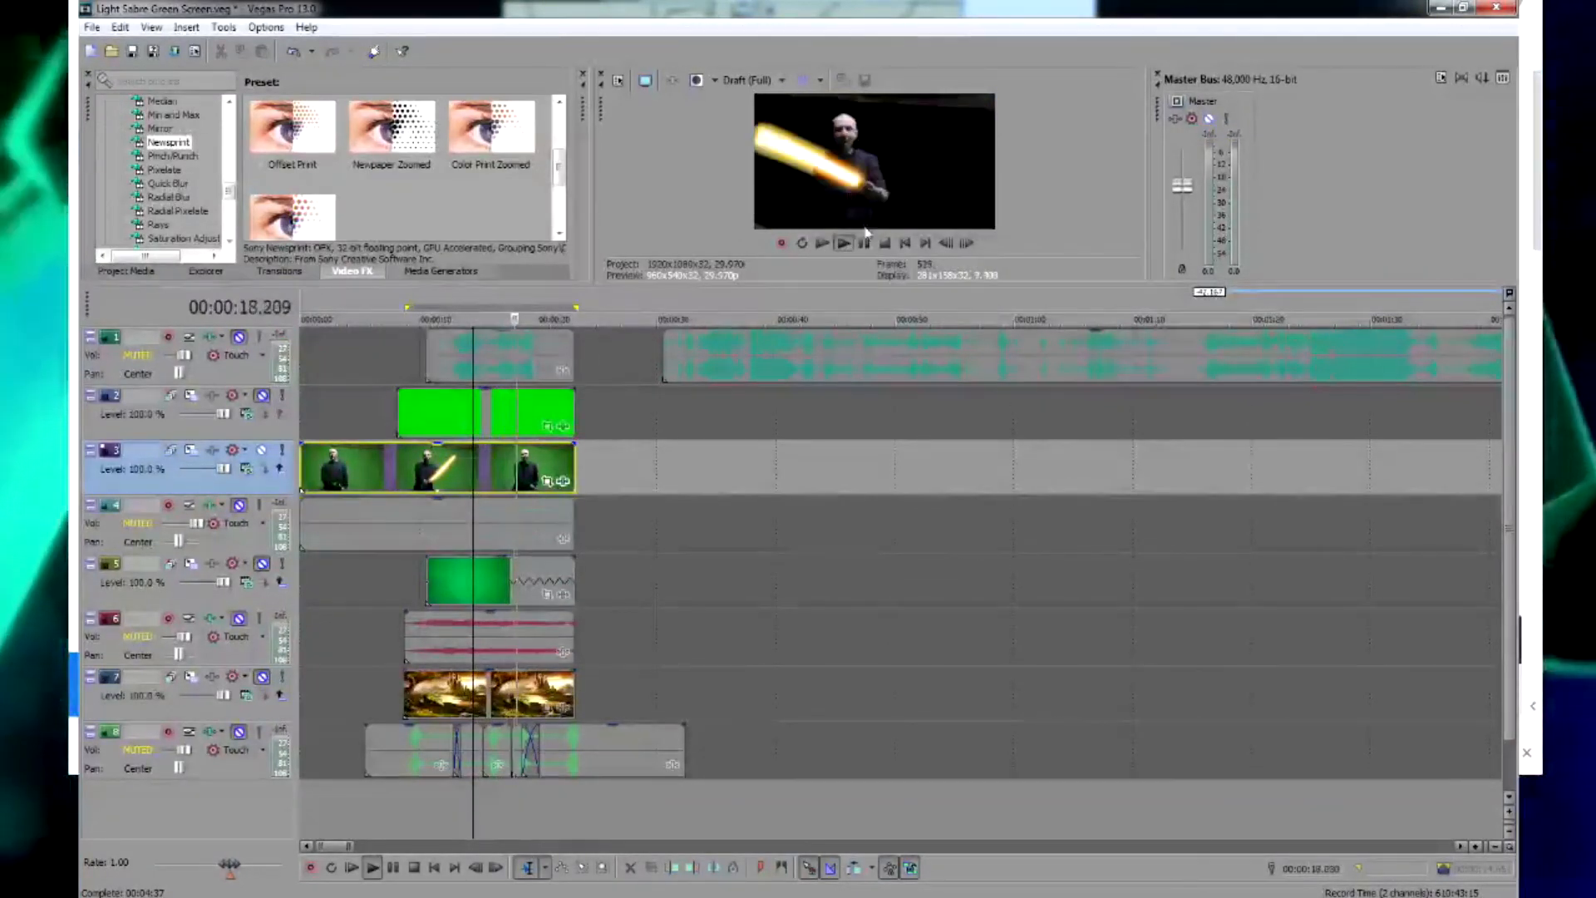
click(865, 243)
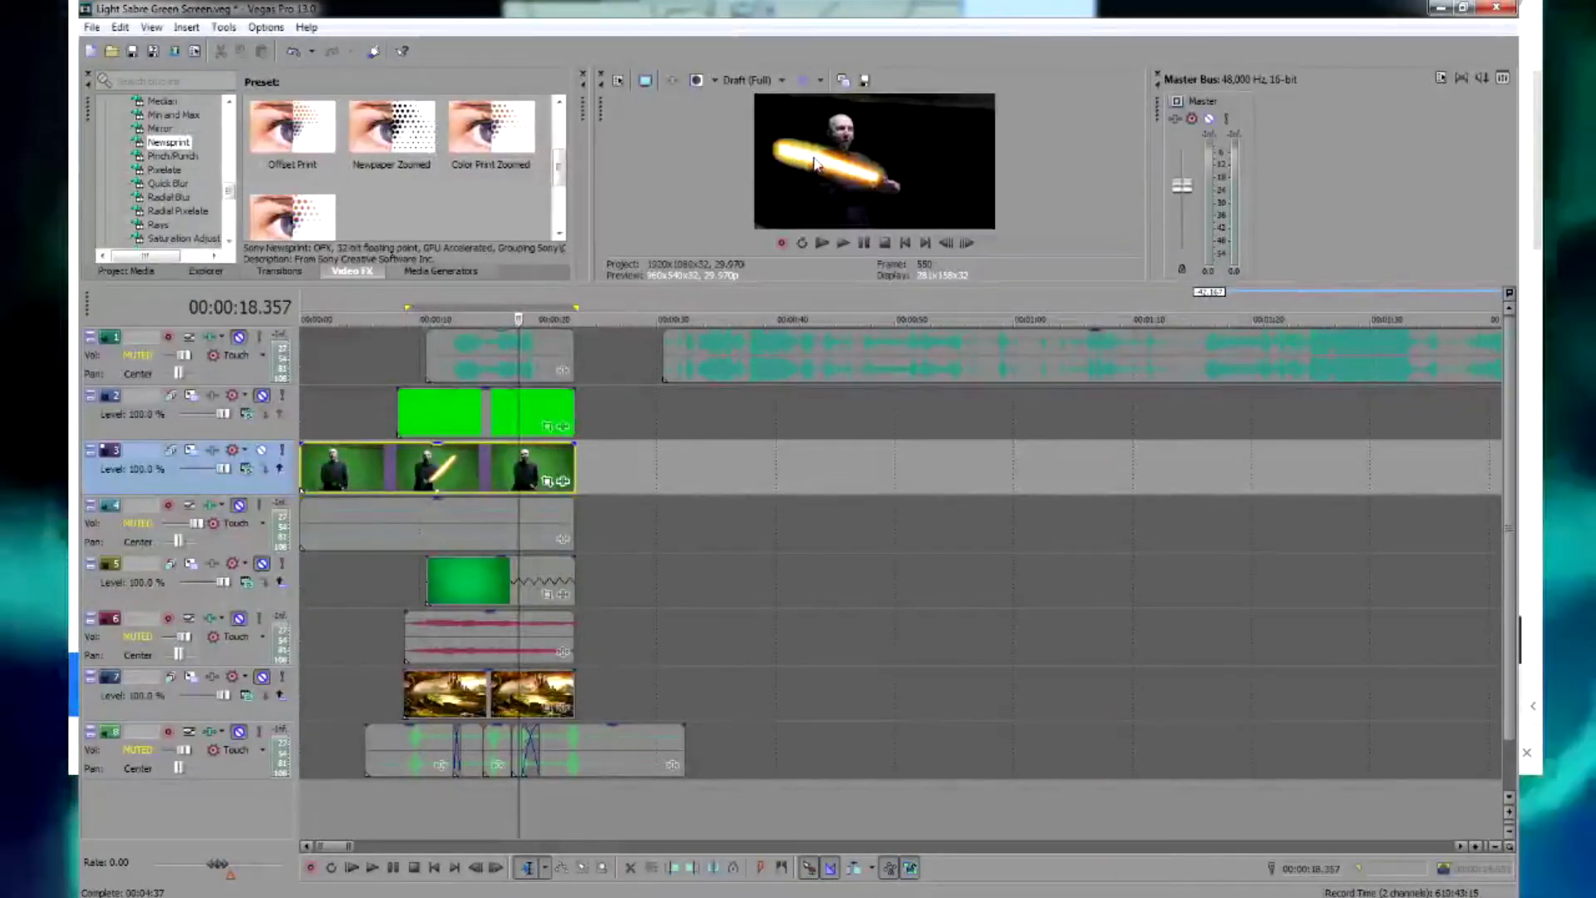
Unmute the castle background on track 7 and the audio on track 8, and preview them from 00:00:18.357
click(263, 676)
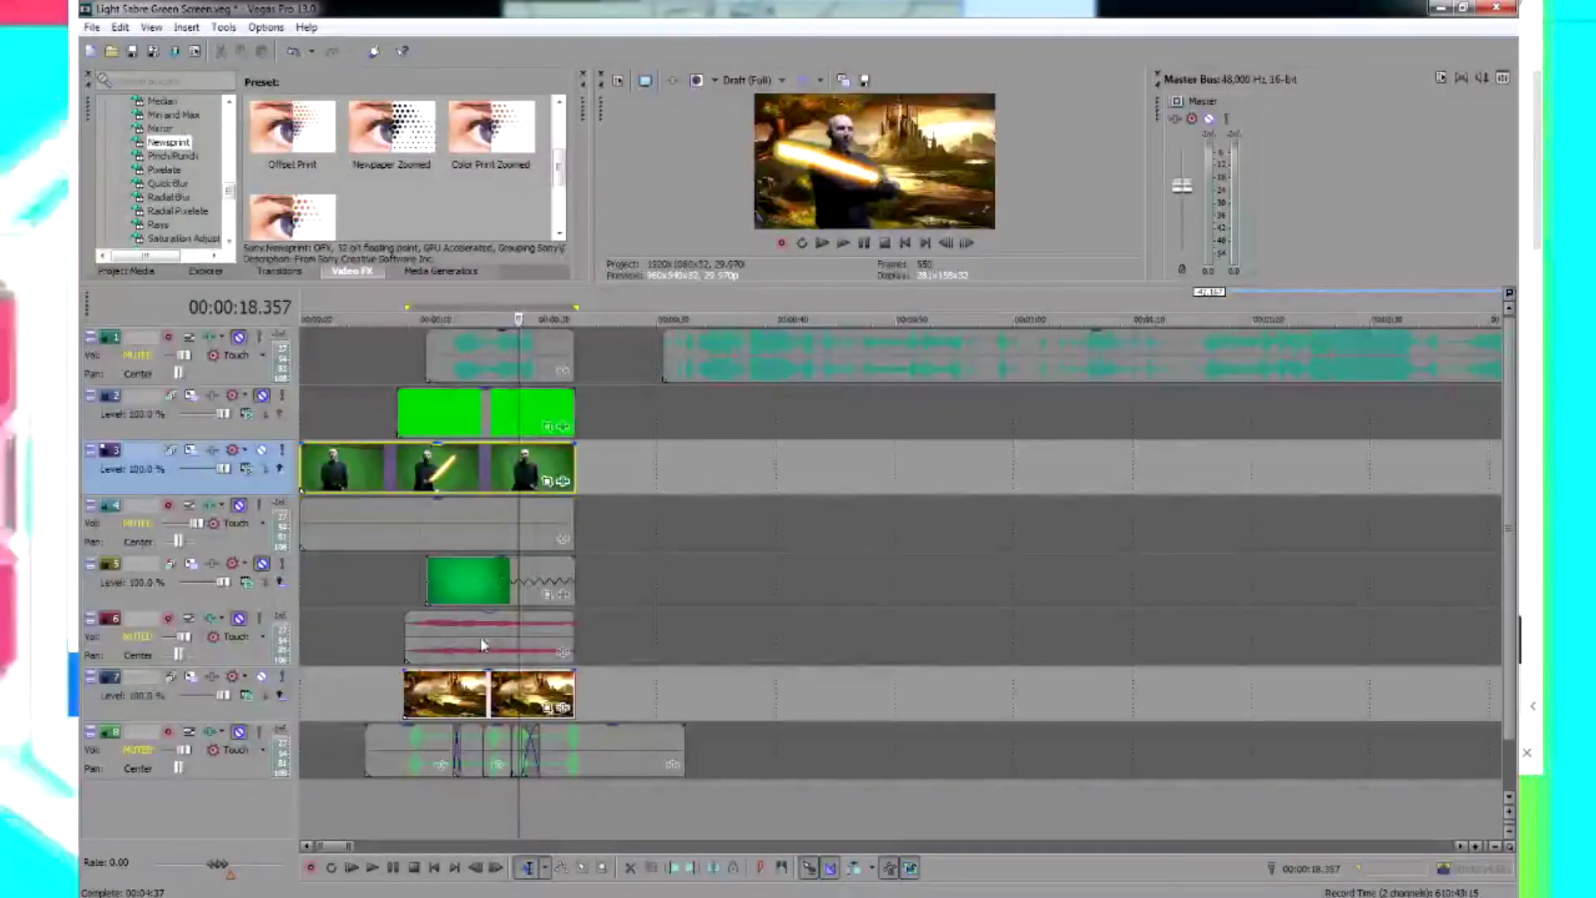
click(238, 732)
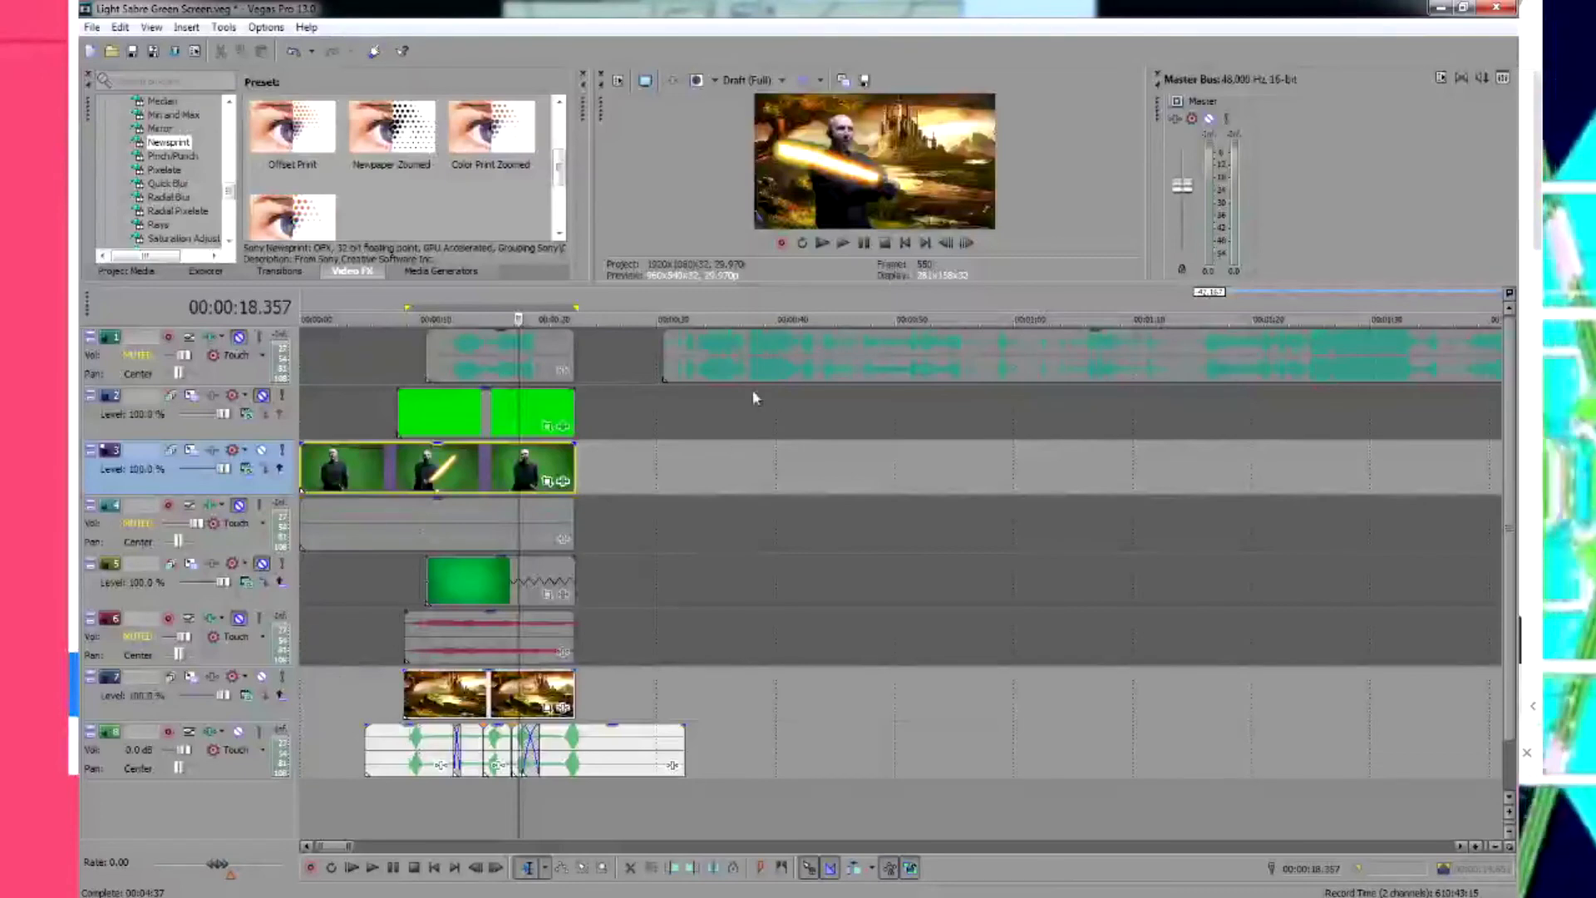
click(843, 243)
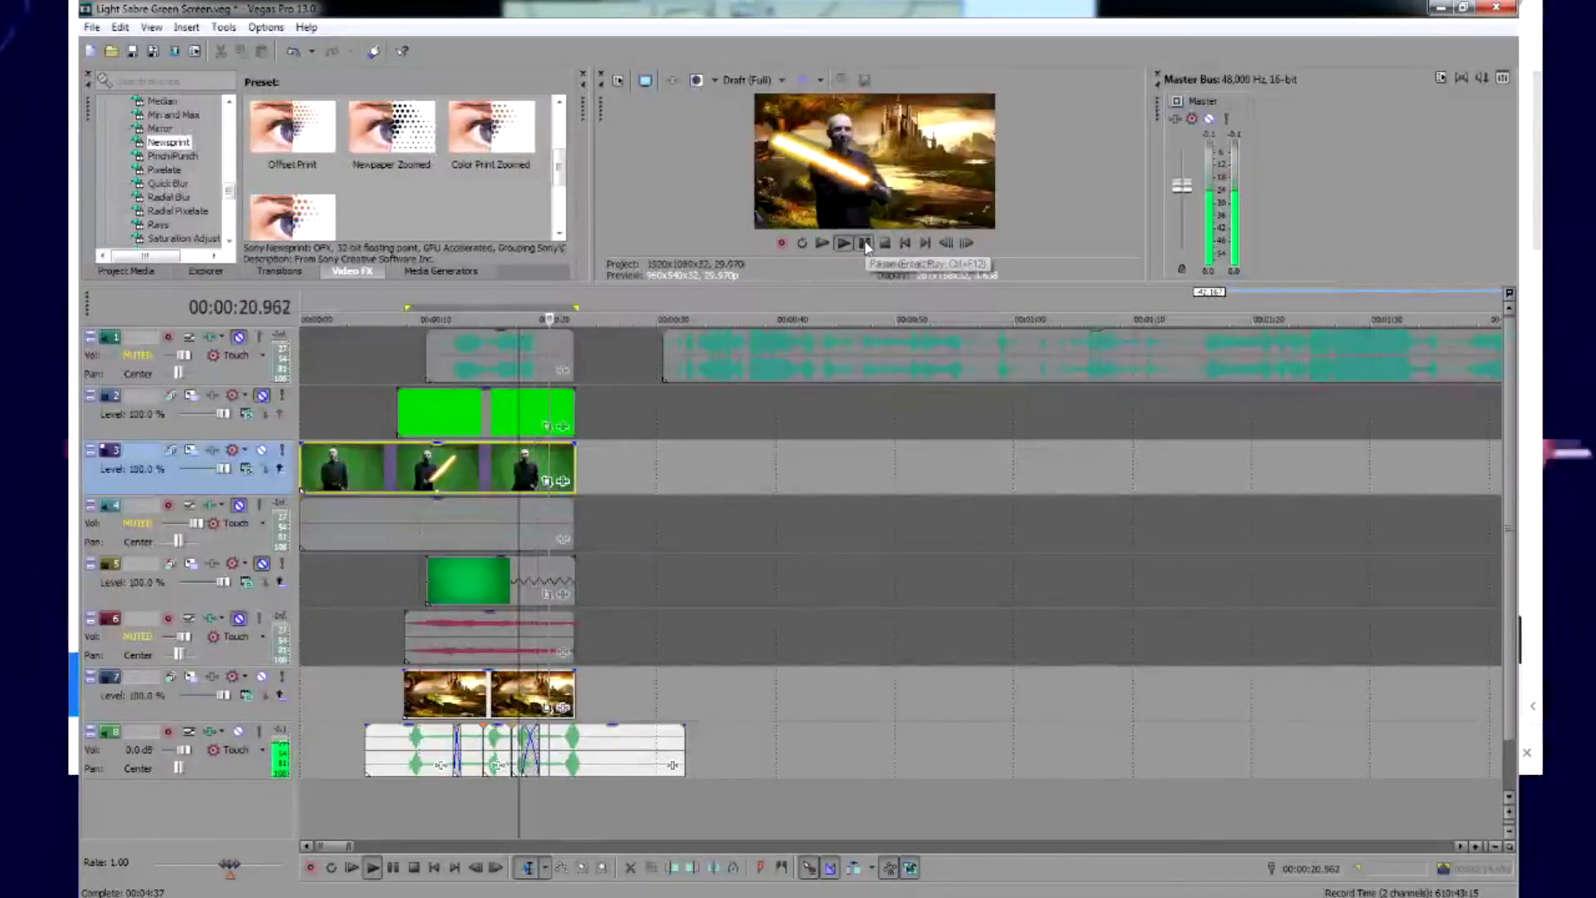
click(864, 243)
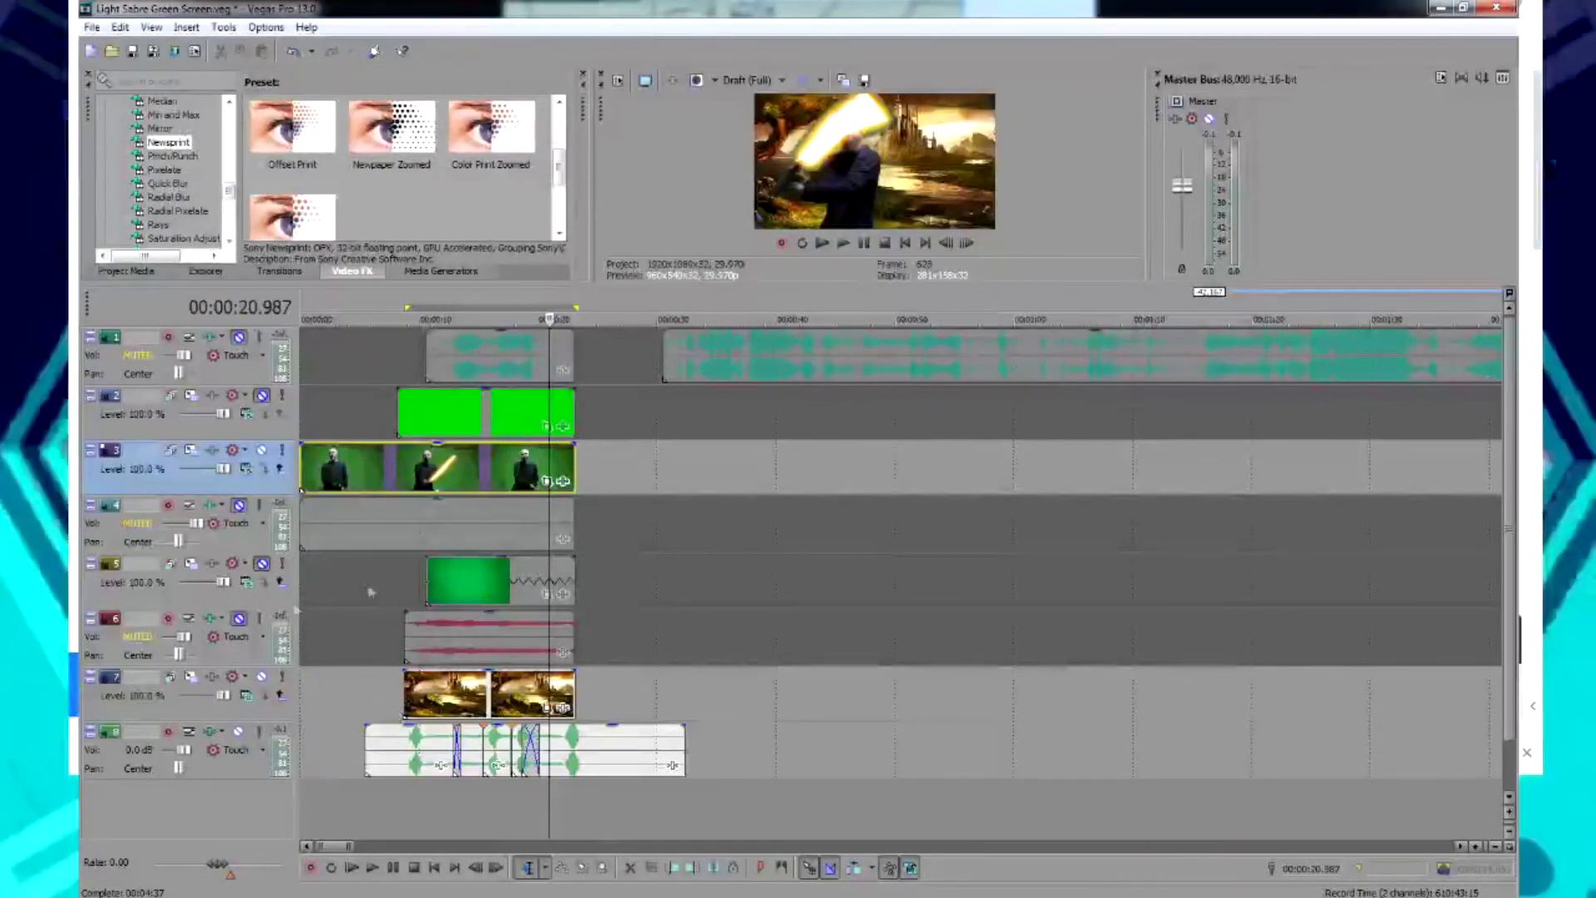
Unmute video track 5, preview the composite and move the playhead back to 00:00:13.389
click(262, 565)
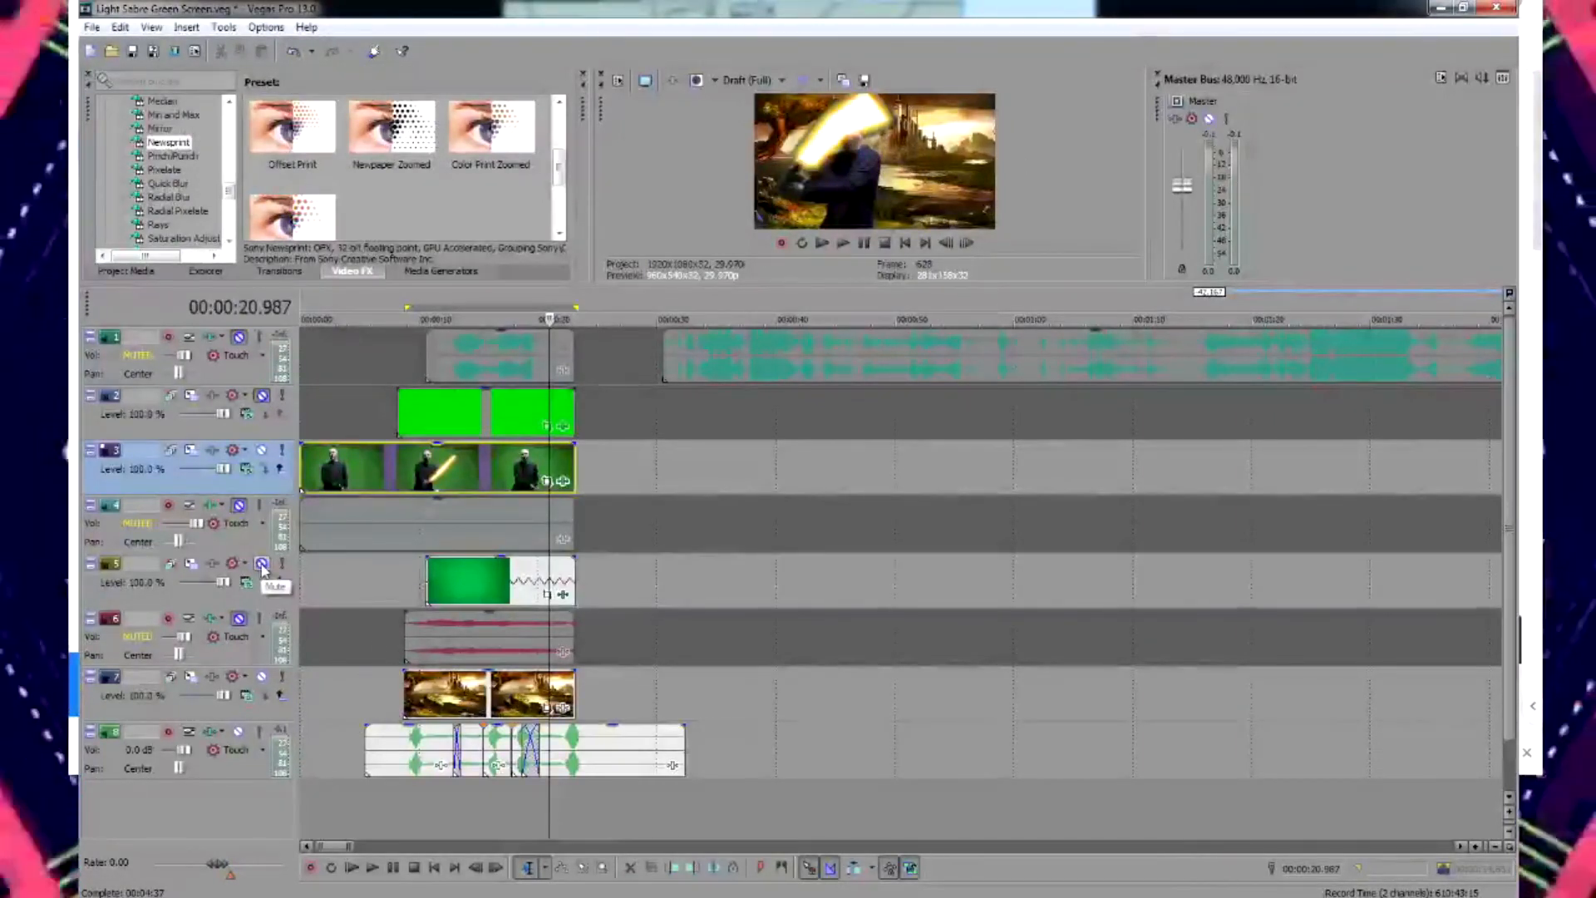
click(536, 445)
key(space)
drag(537, 319, 459, 320)
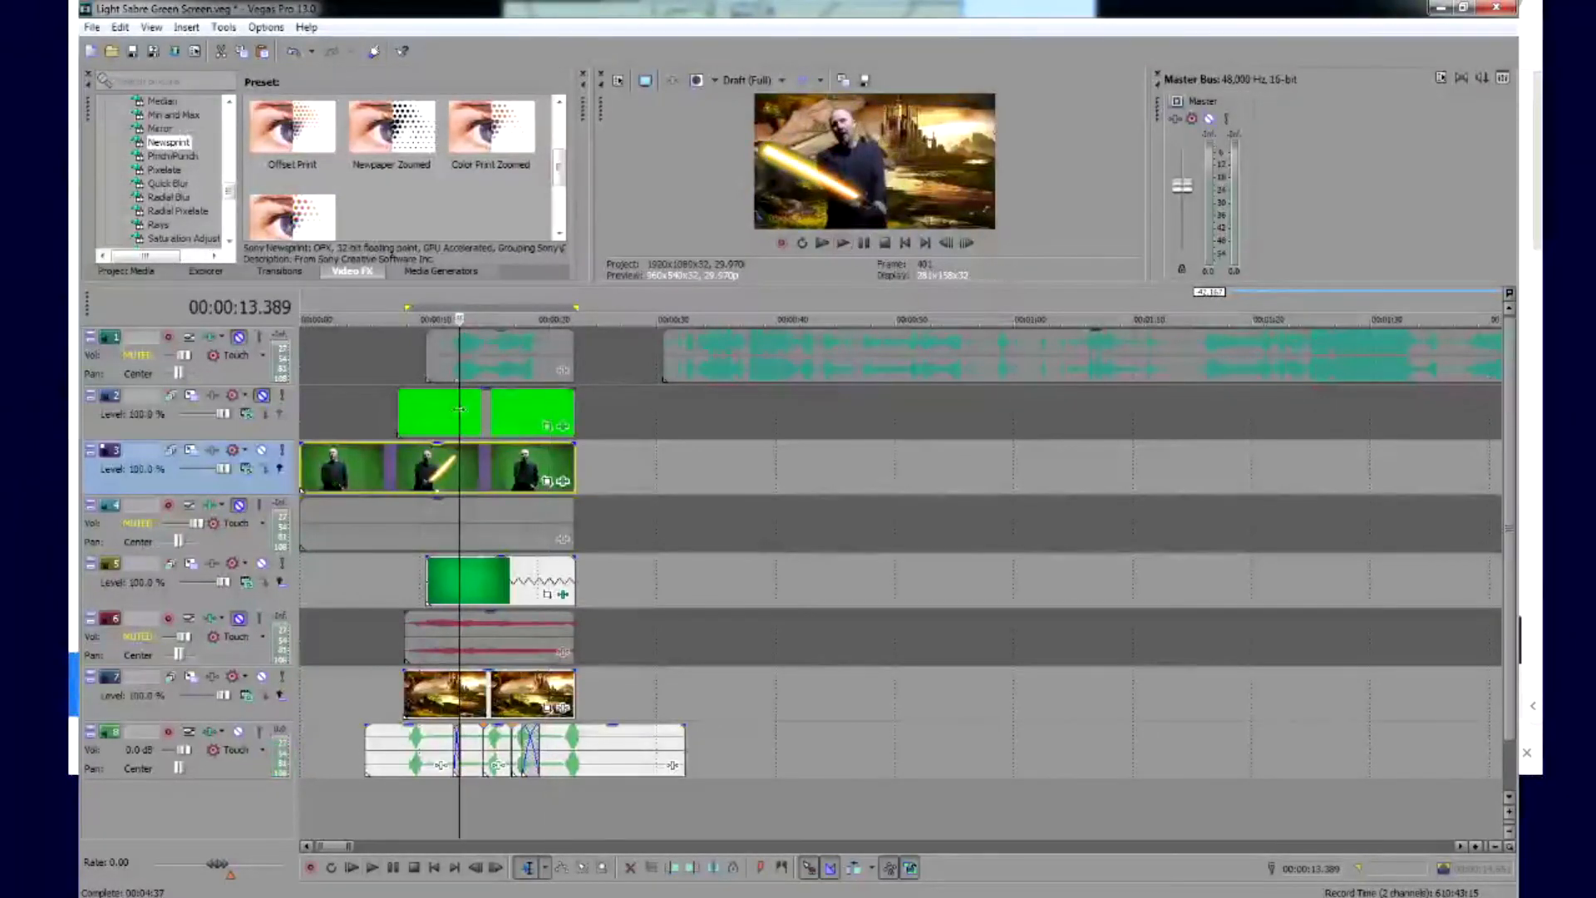
Unmute audio track 6 and preview its sound together with the composite from 00:00:13.389
click(239, 619)
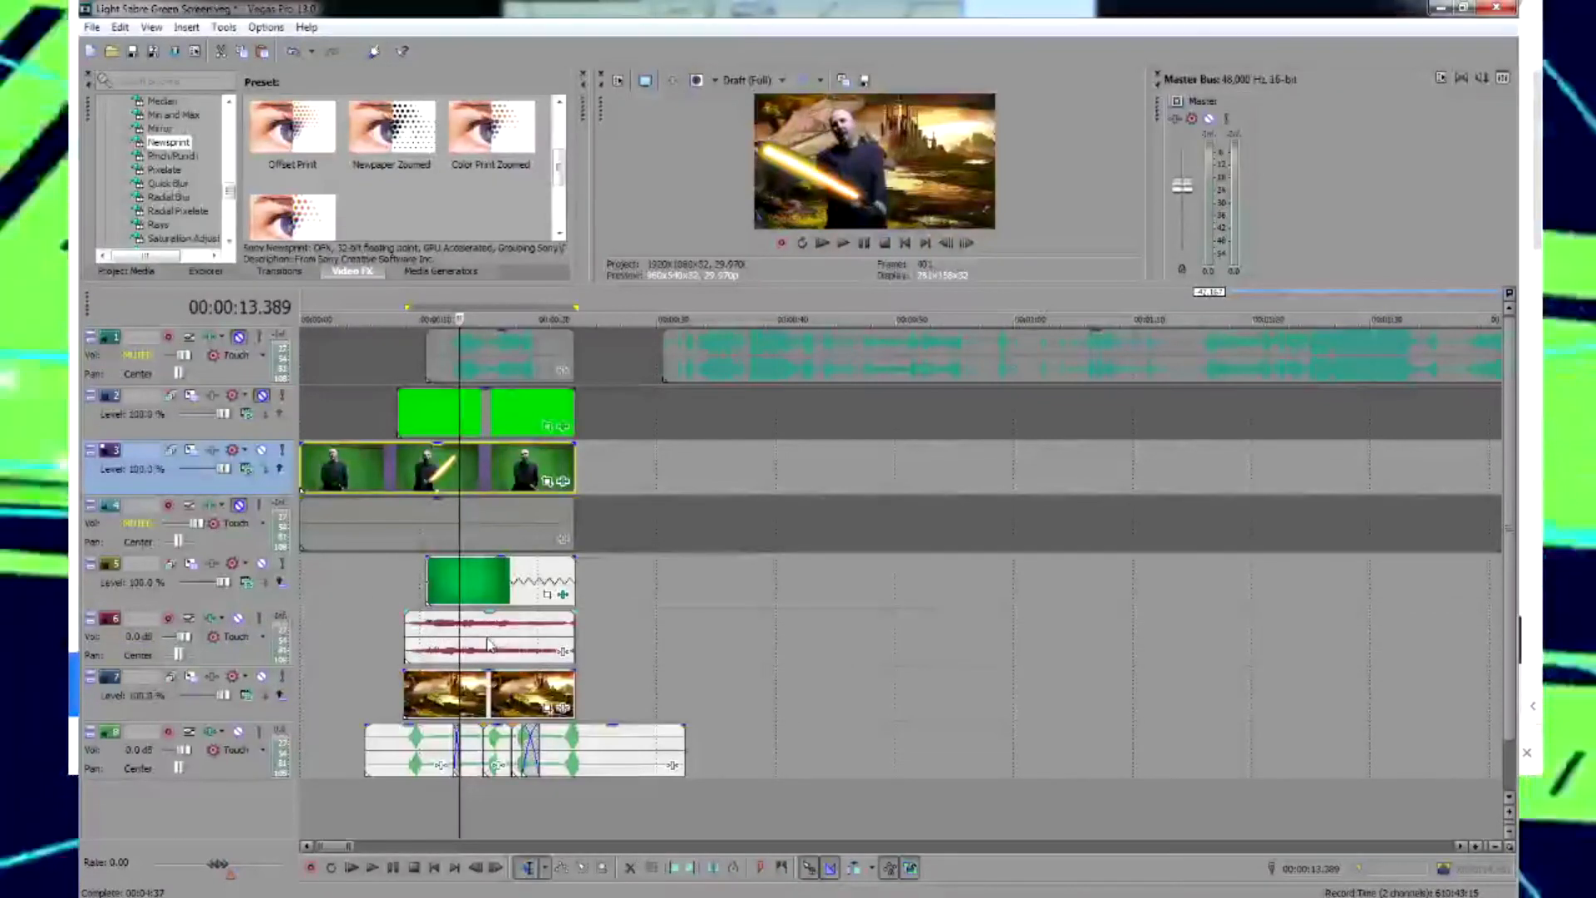
click(843, 242)
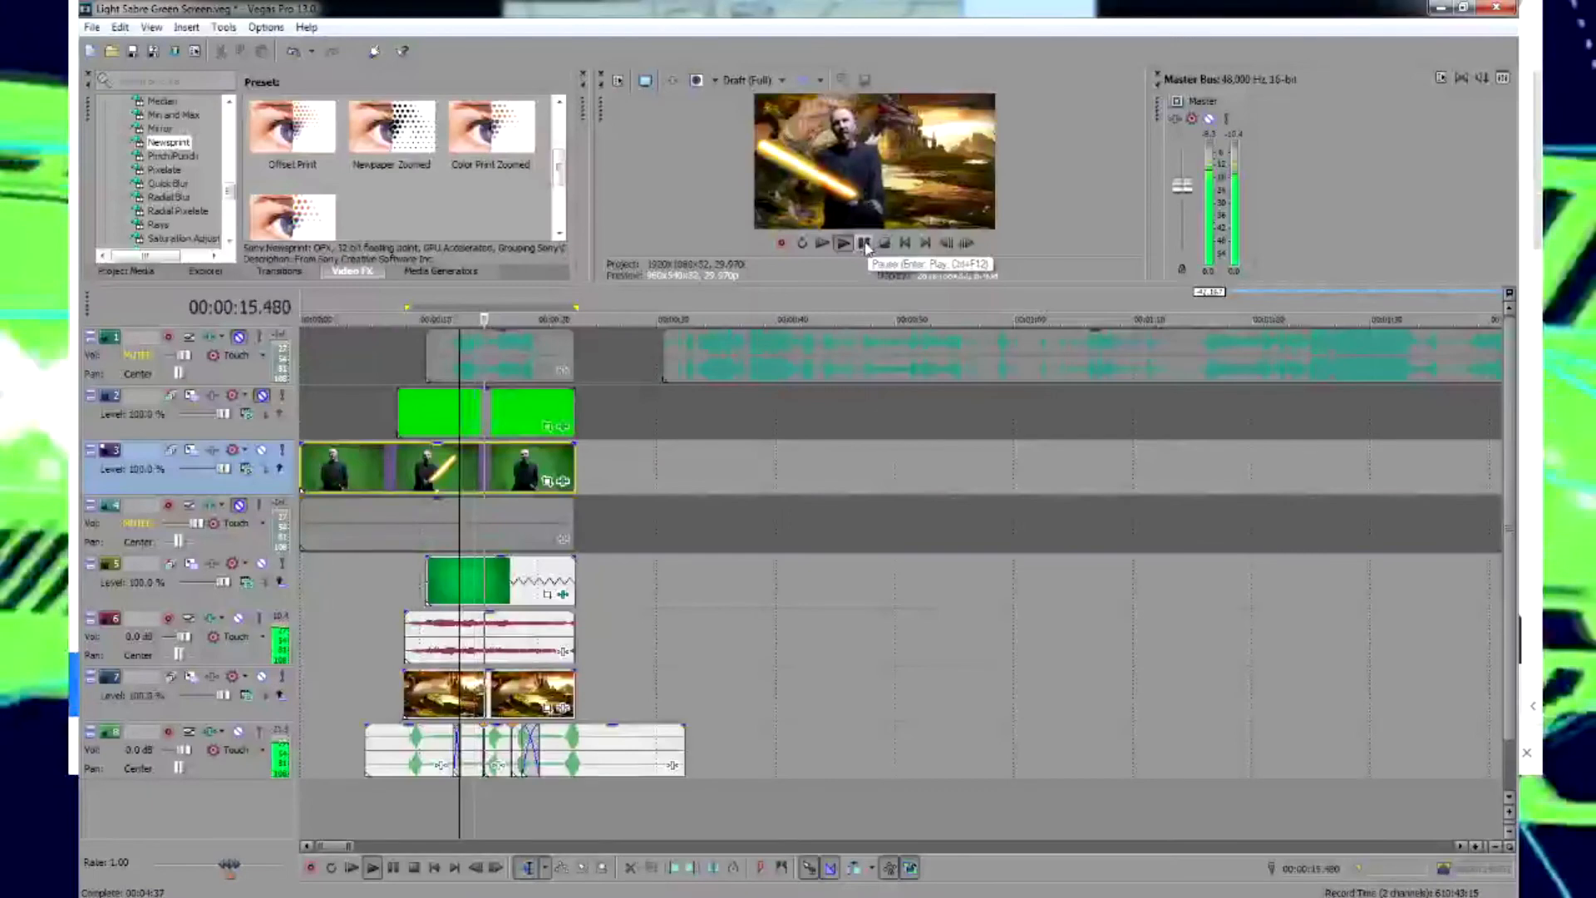
click(865, 244)
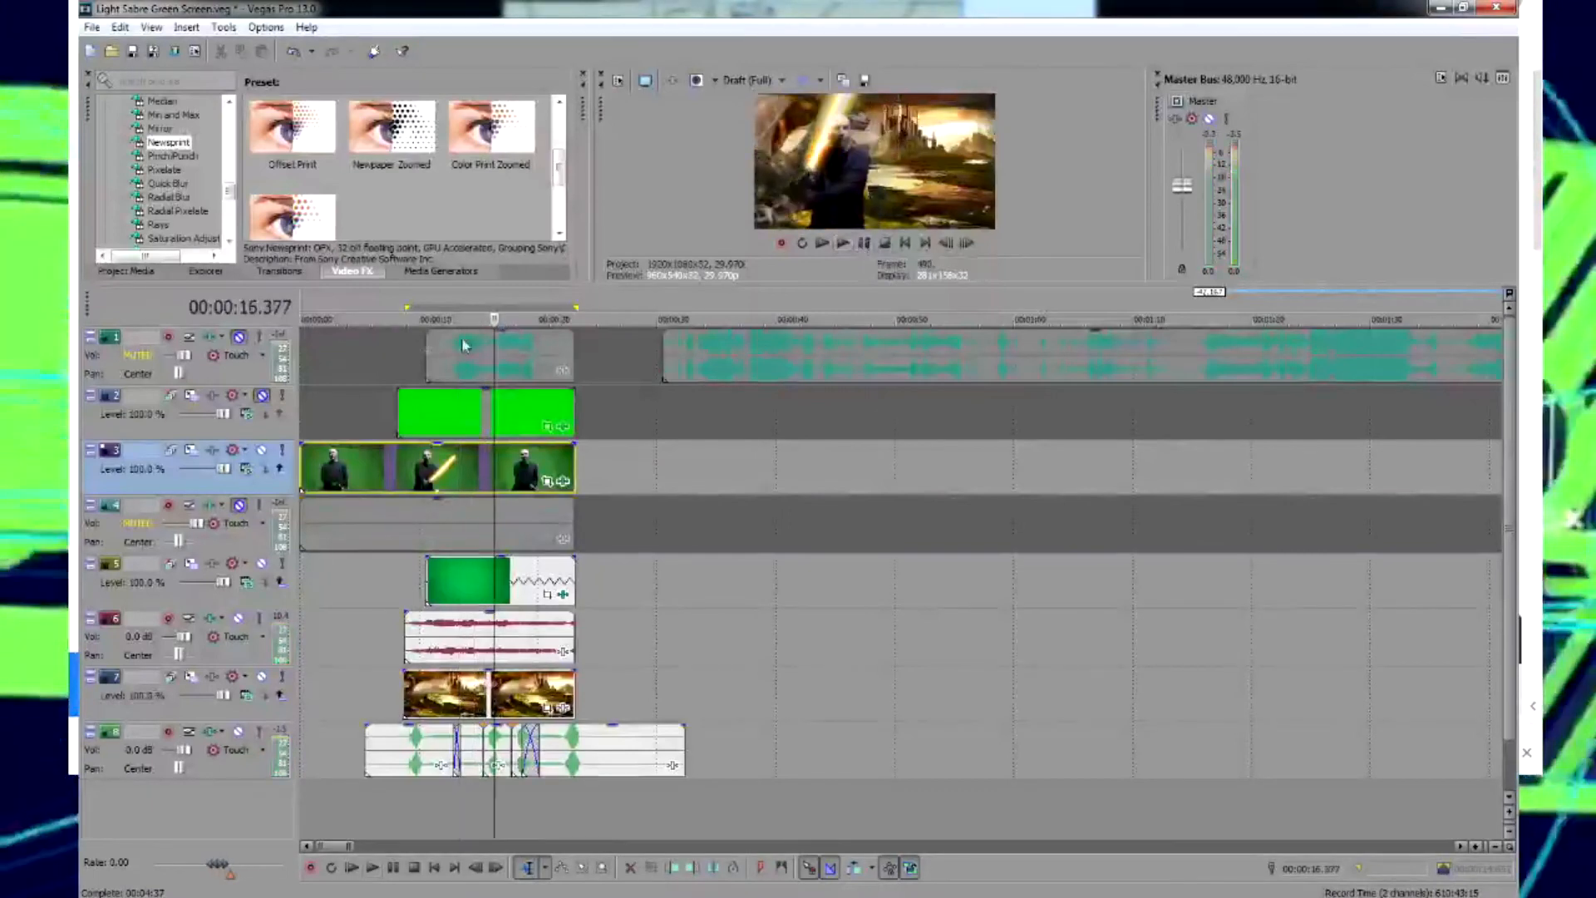
Unmute video track 2 and audio track 1, and play the composite from 00:00:12.868 through the end of the footage
click(263, 397)
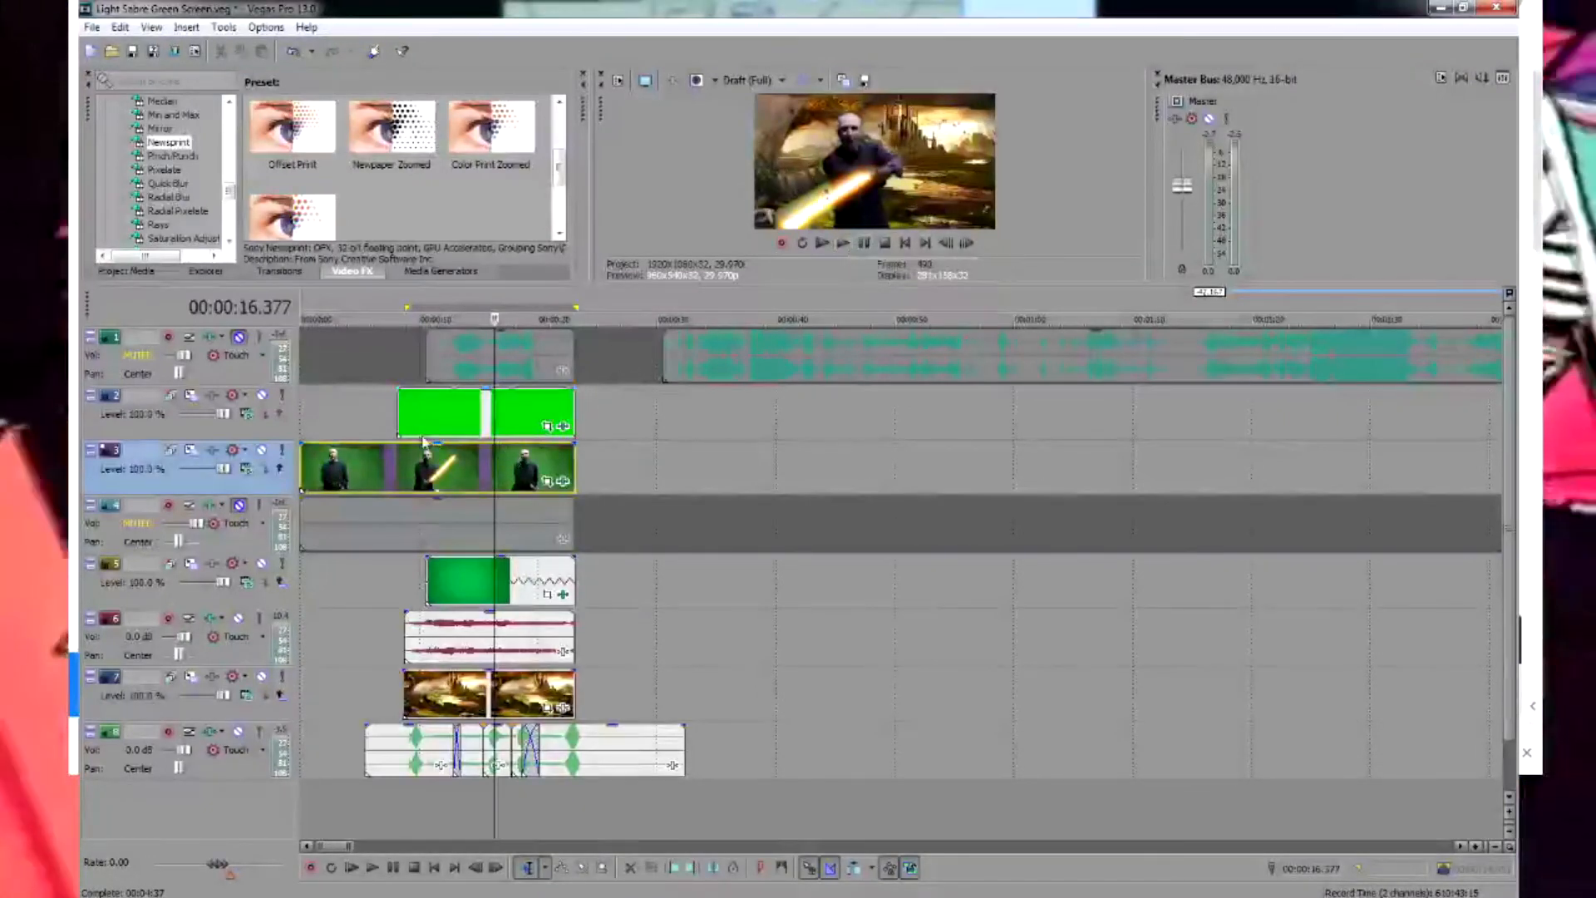
click(238, 339)
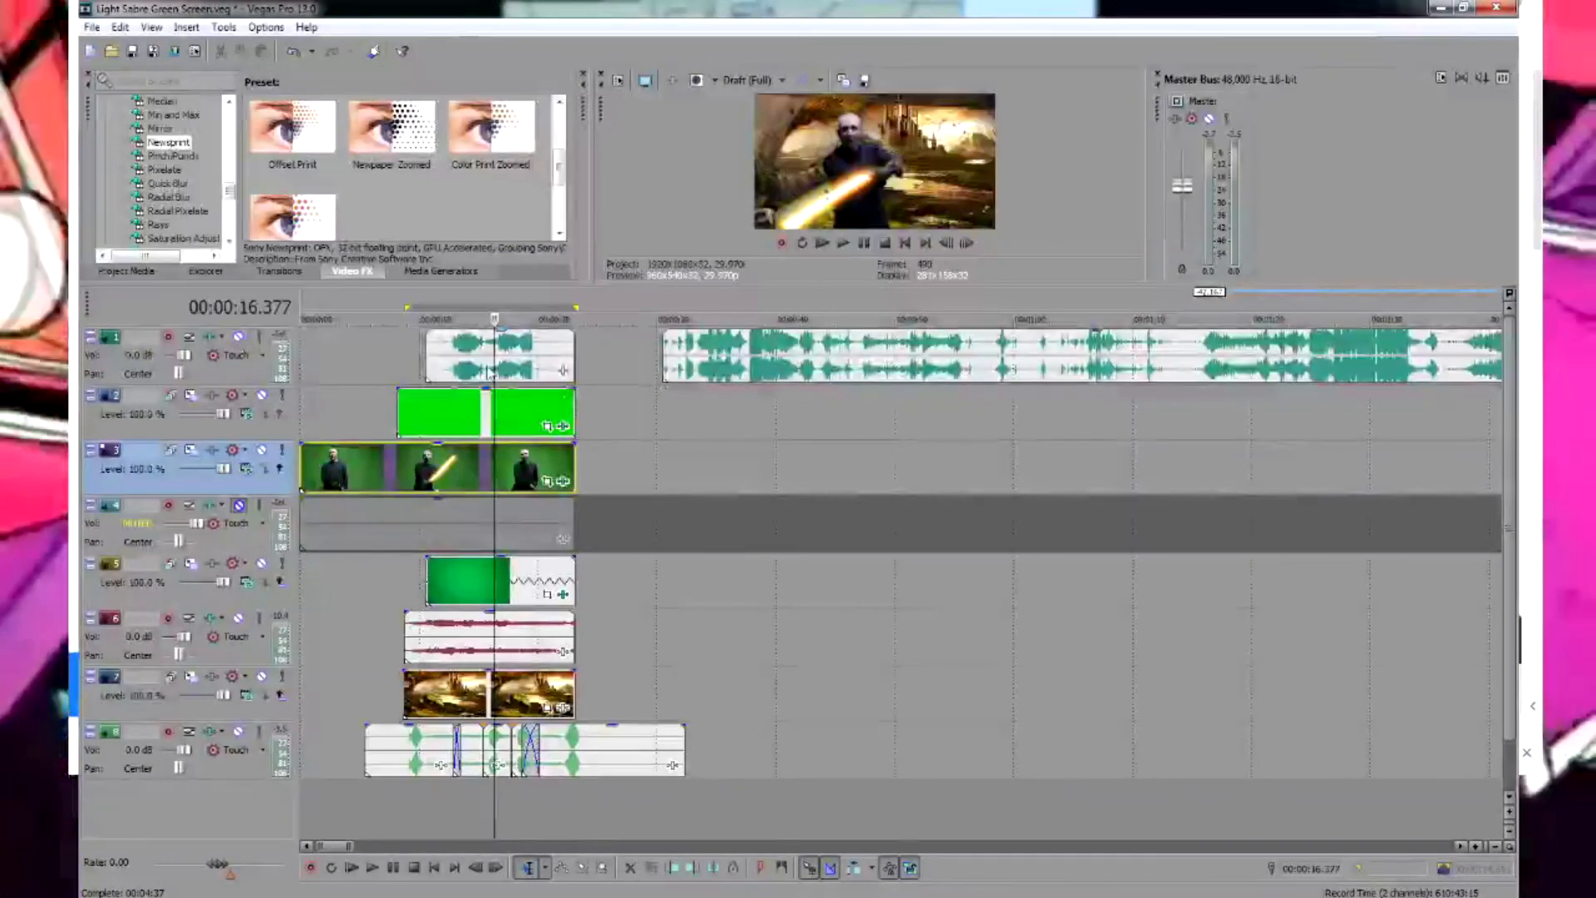
click(451, 372)
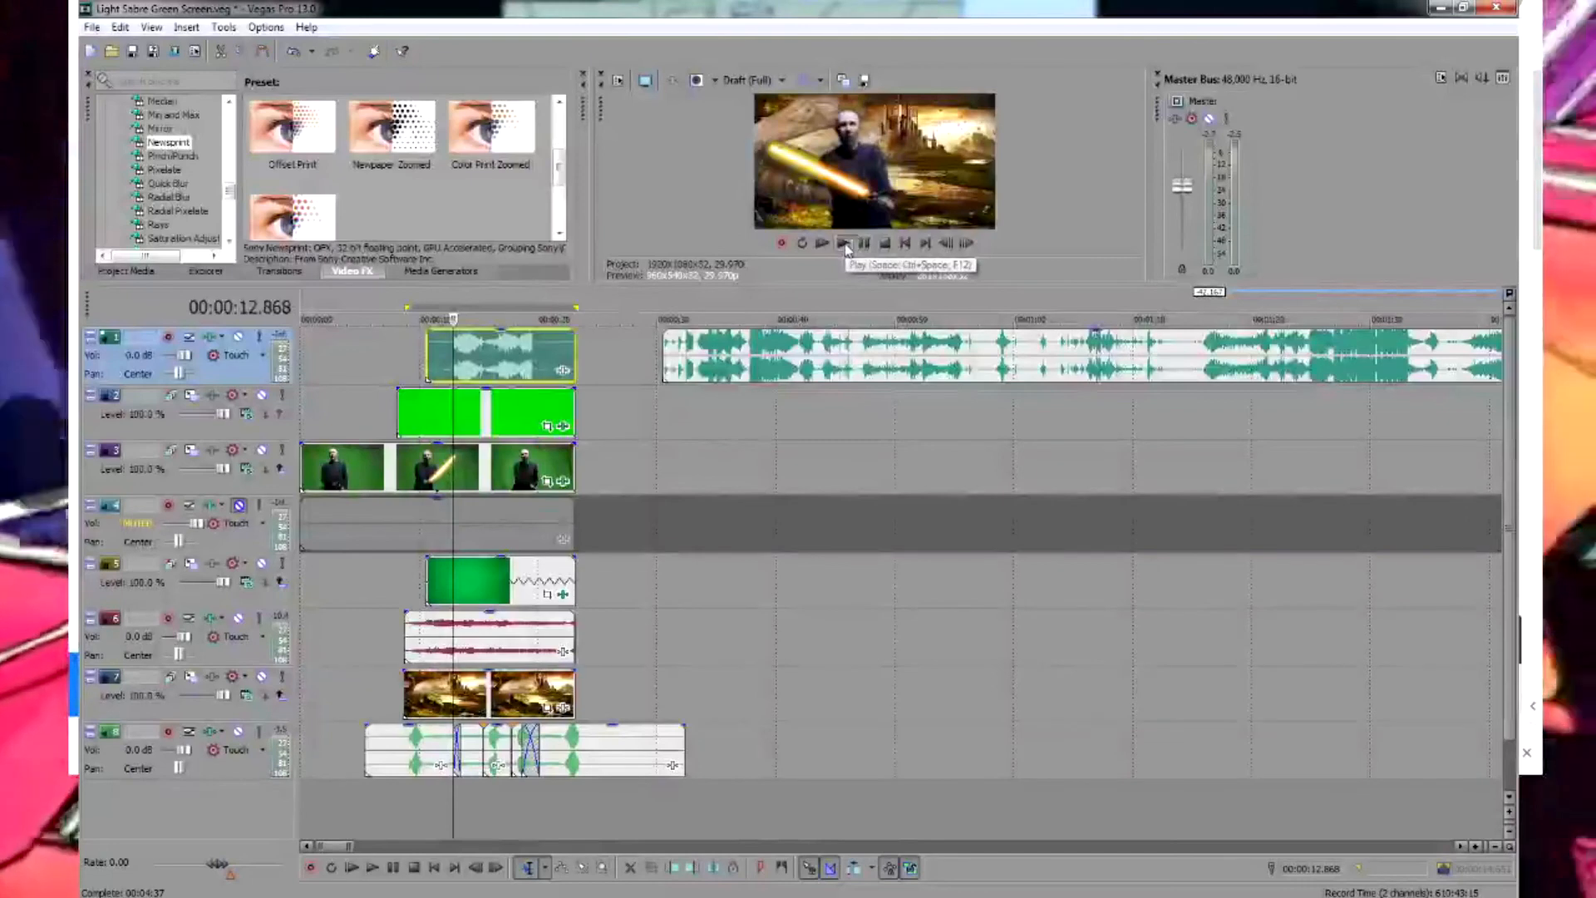
click(845, 244)
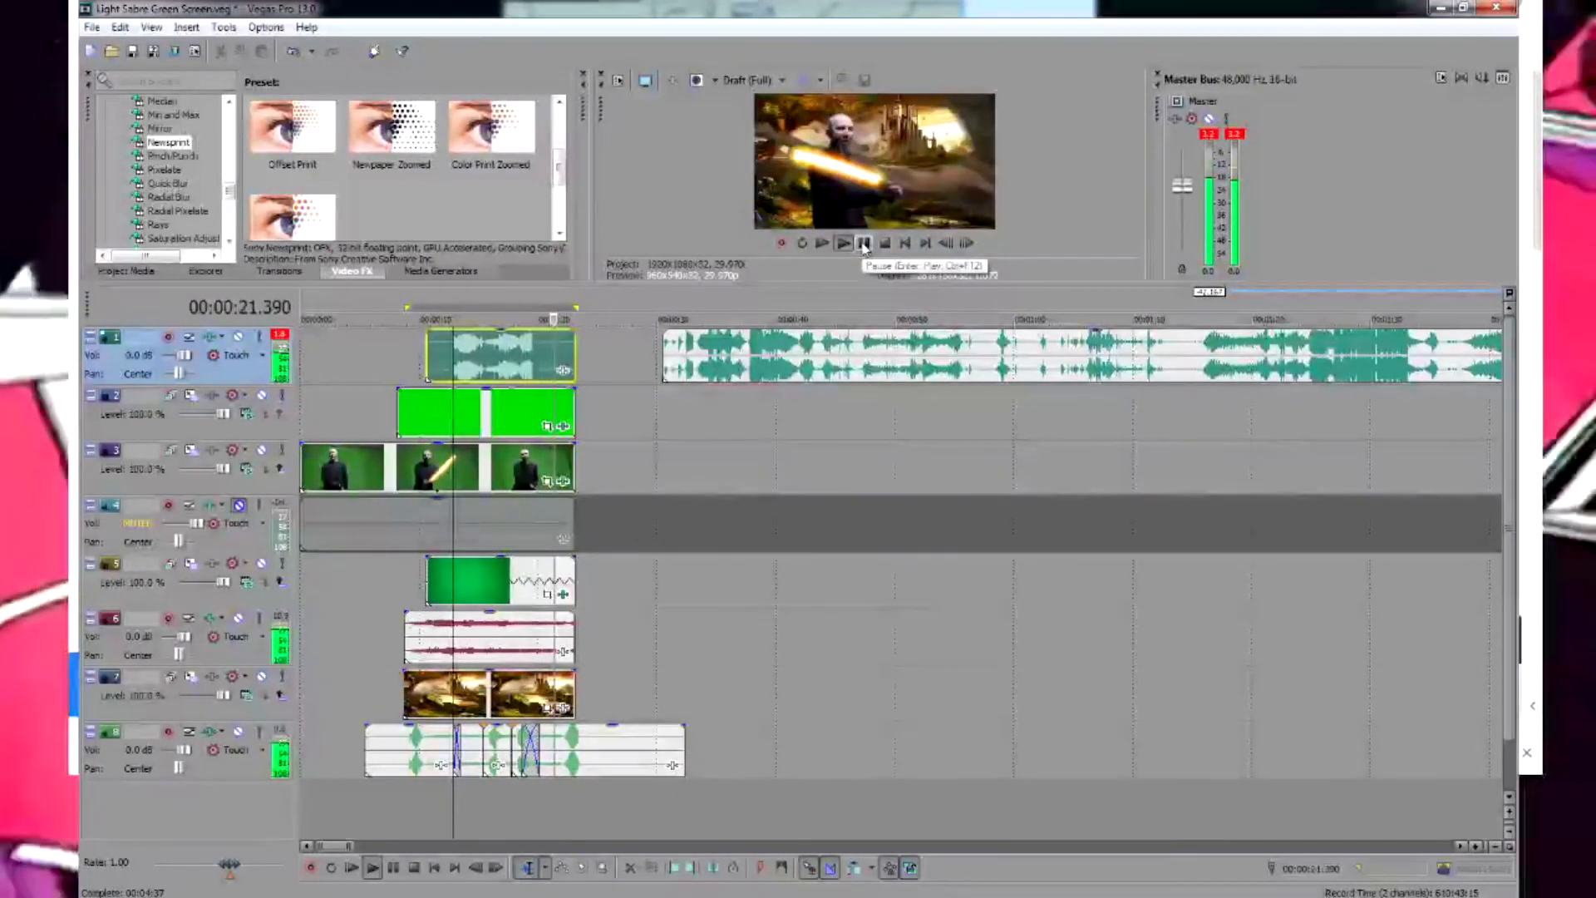
click(864, 243)
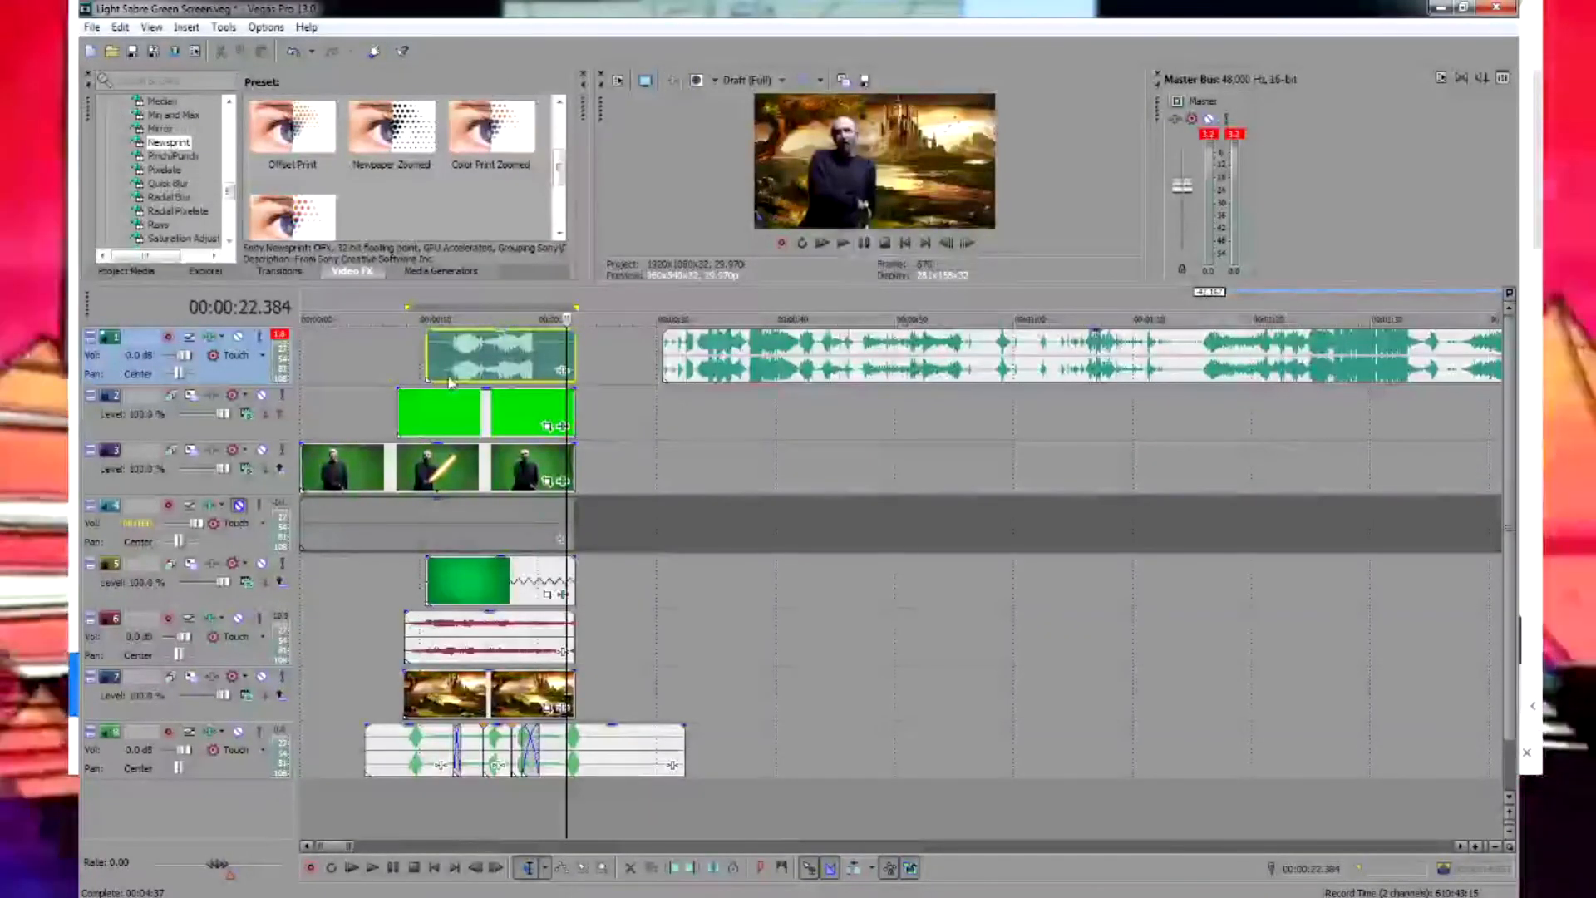
key(space)
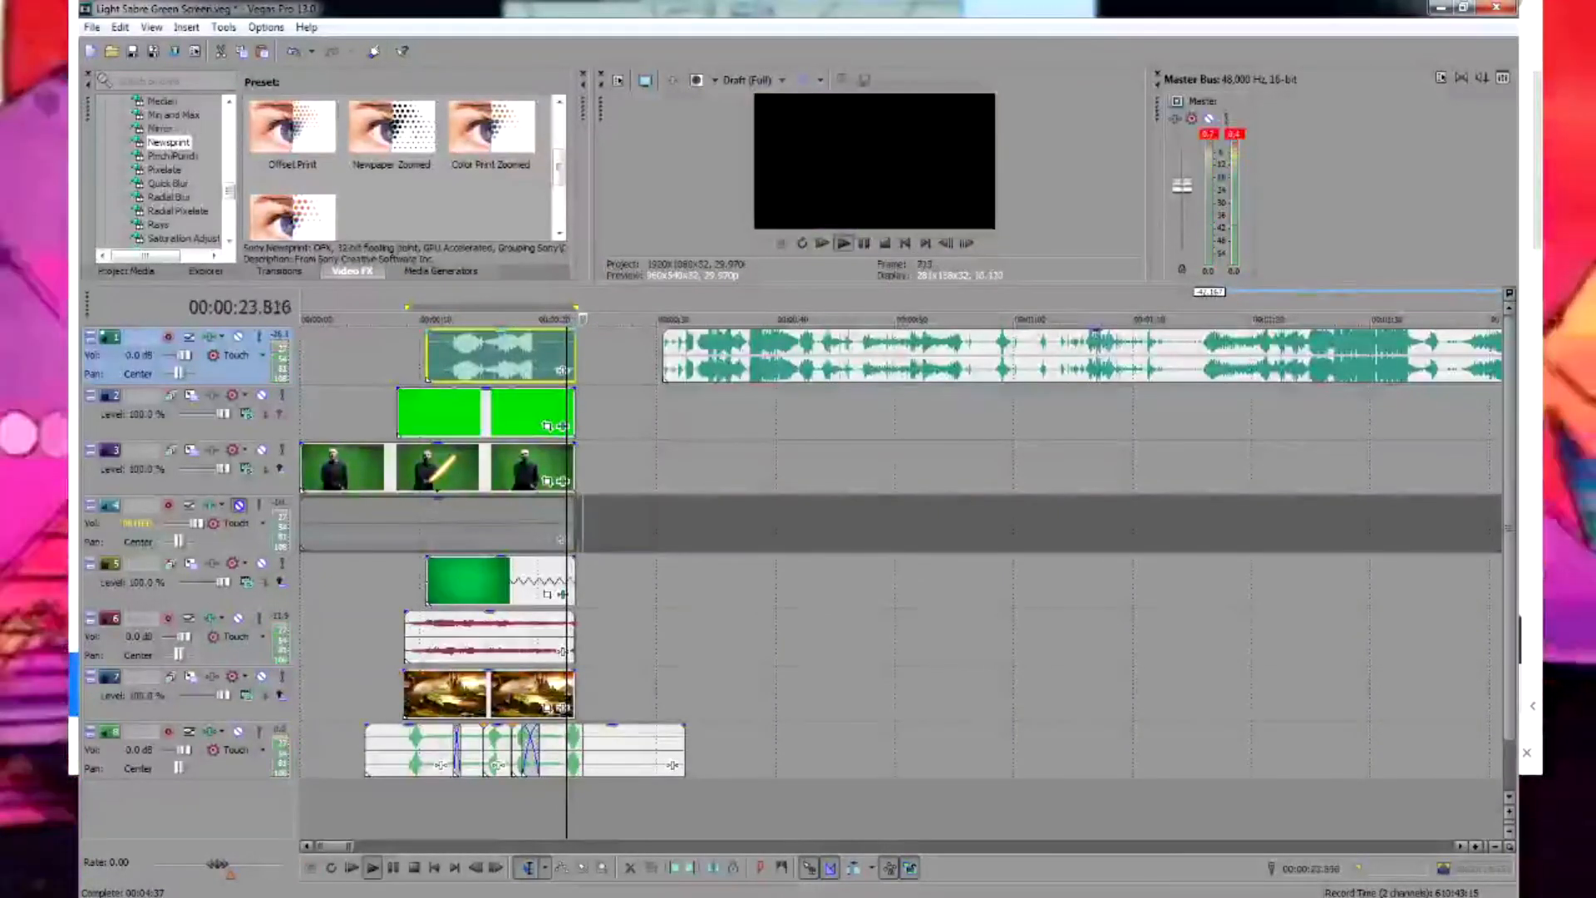
key(space)
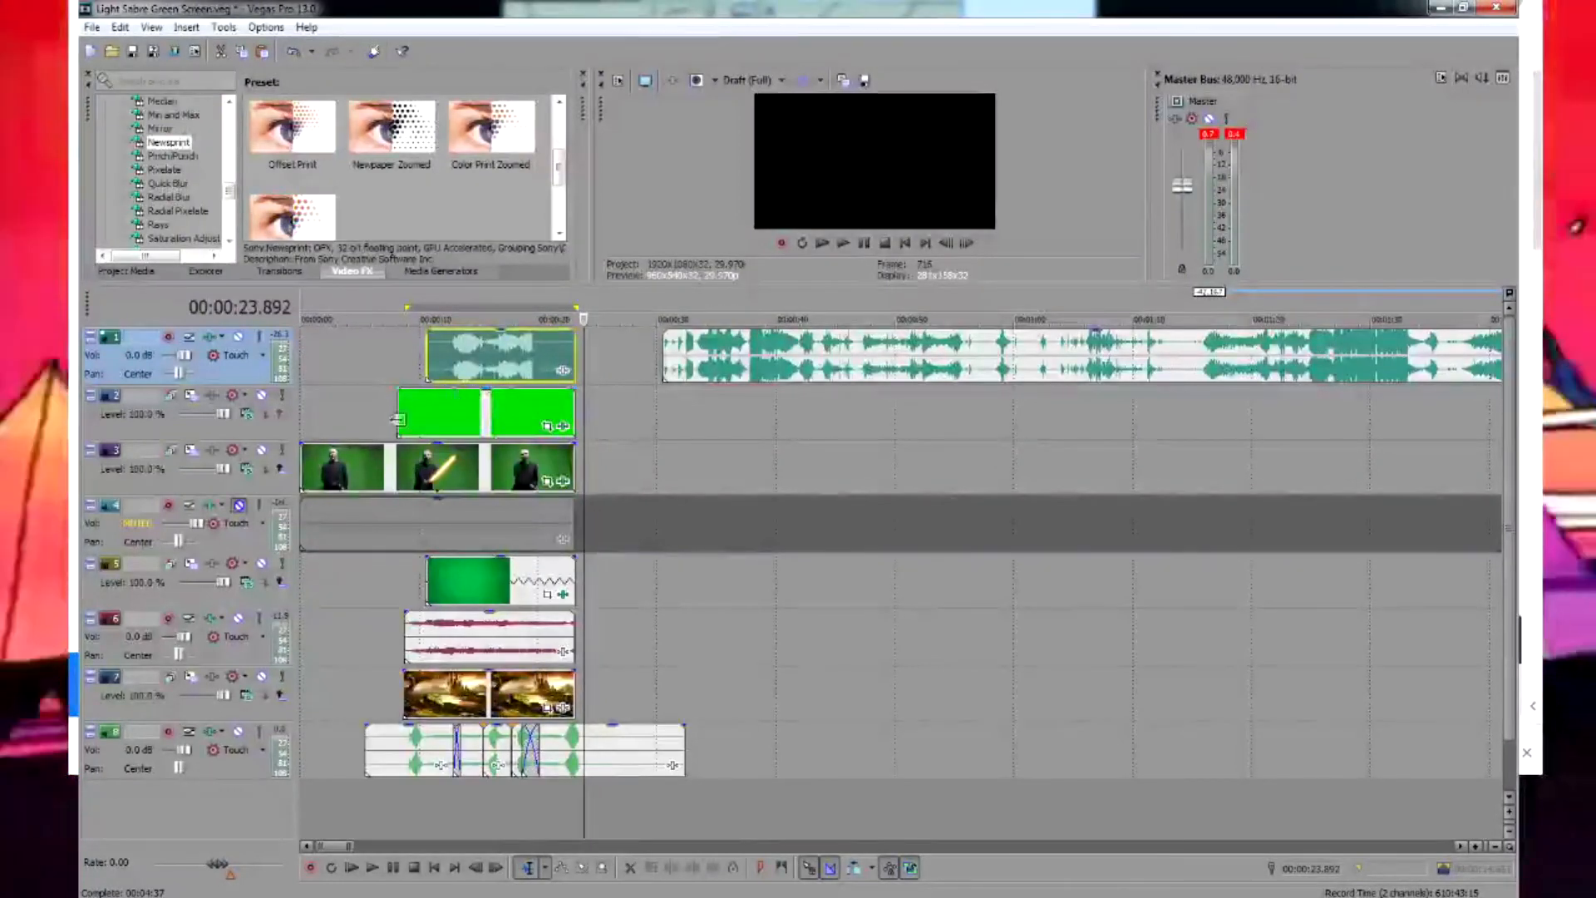
Replay the composite with its effects, background and sounds from 00:00:08.801
click(416, 564)
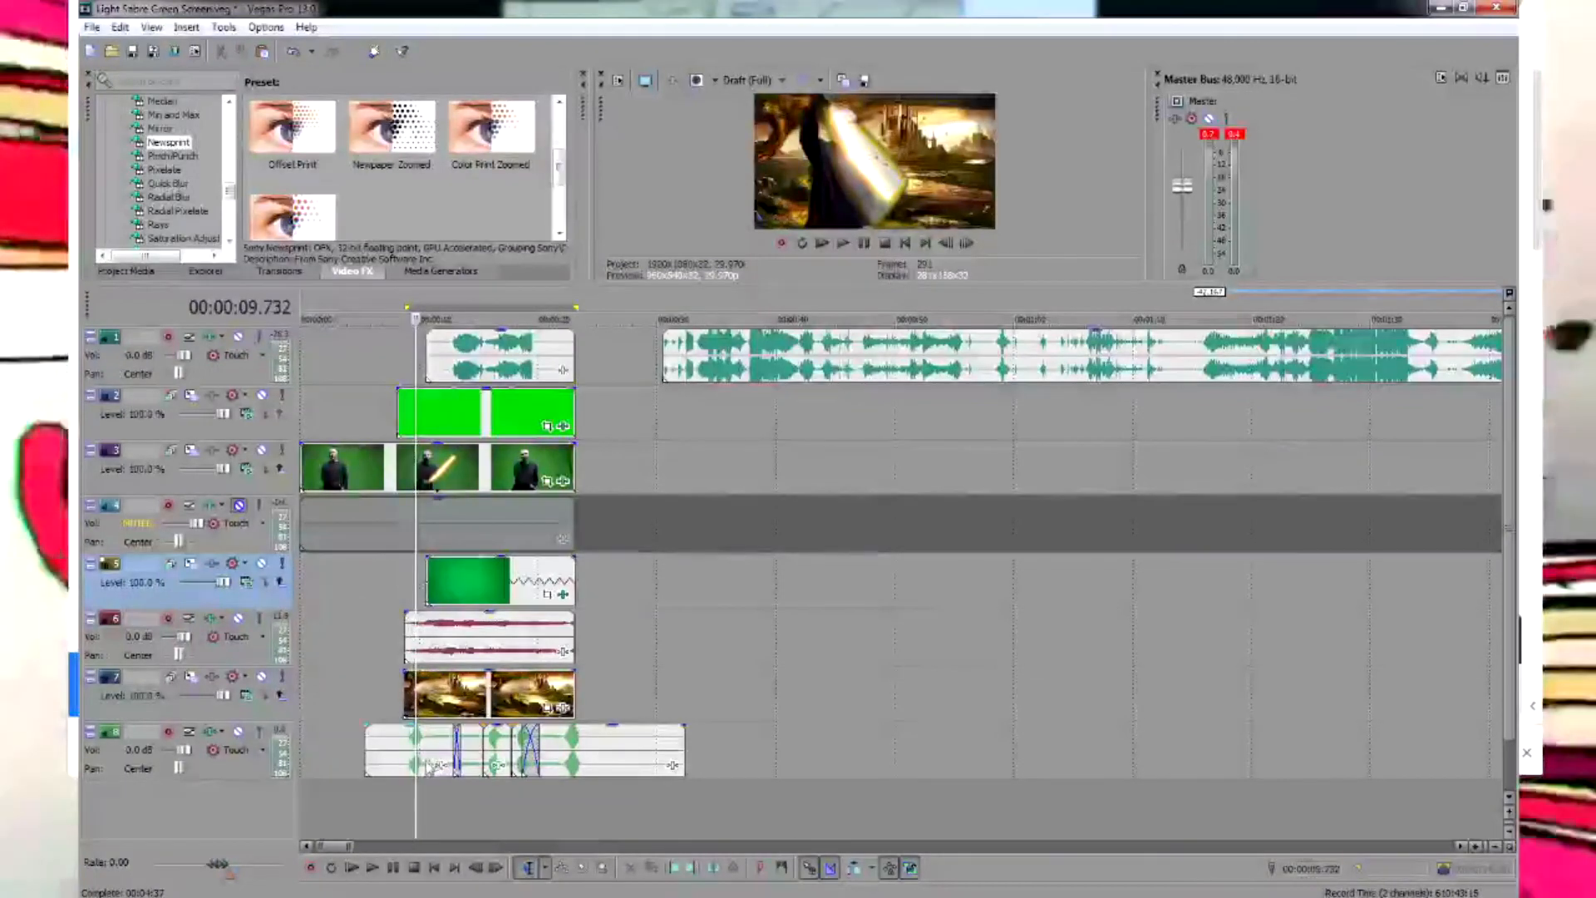
click(405, 794)
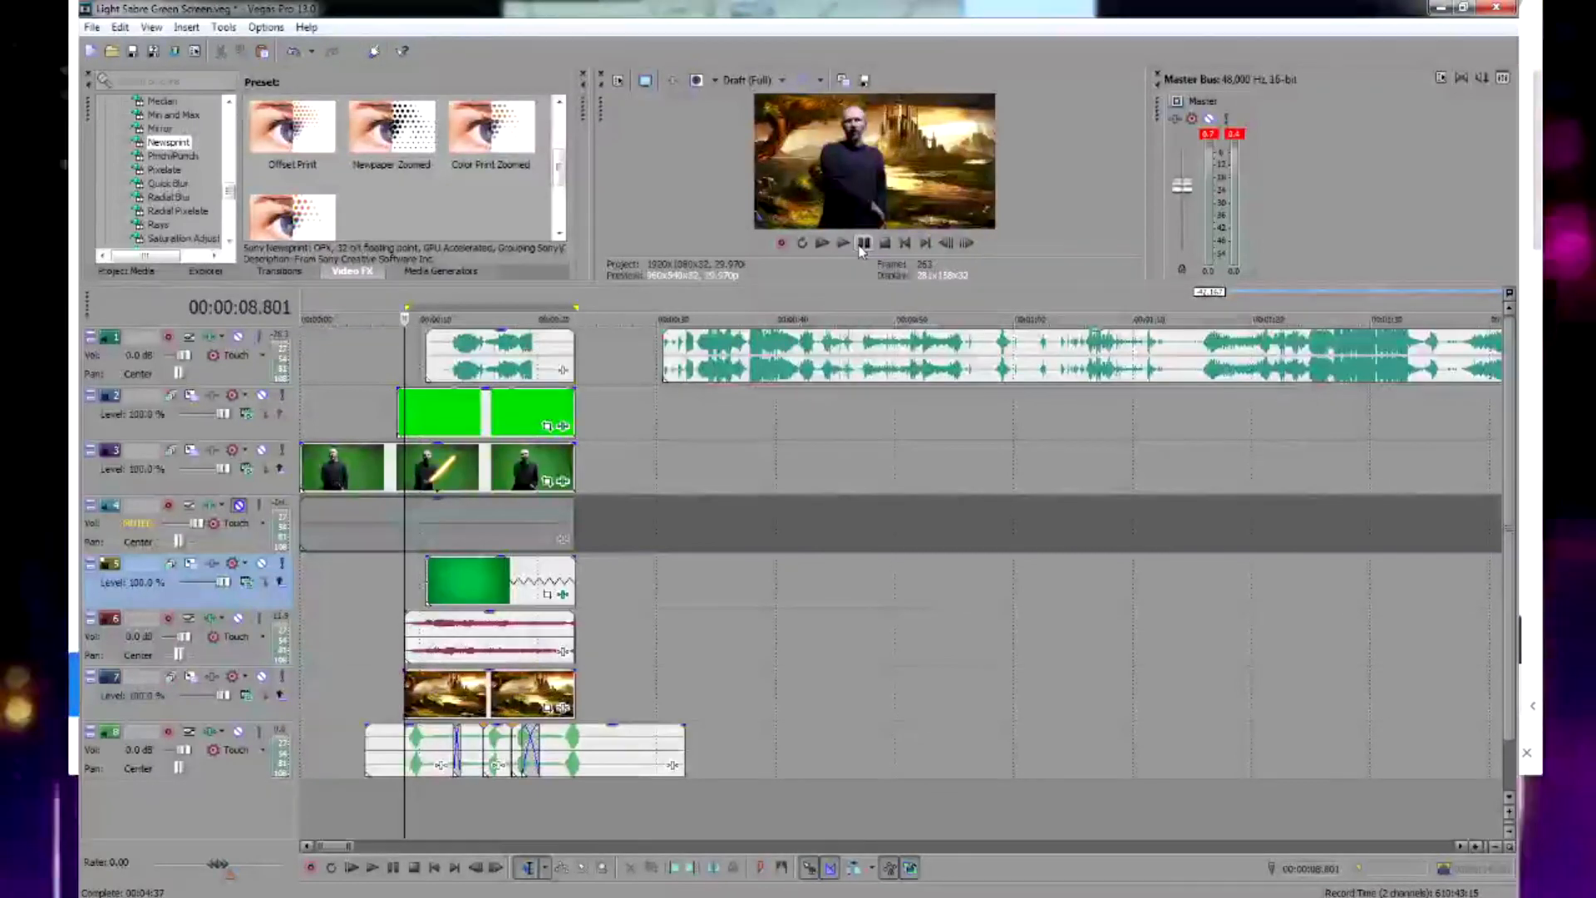
click(865, 244)
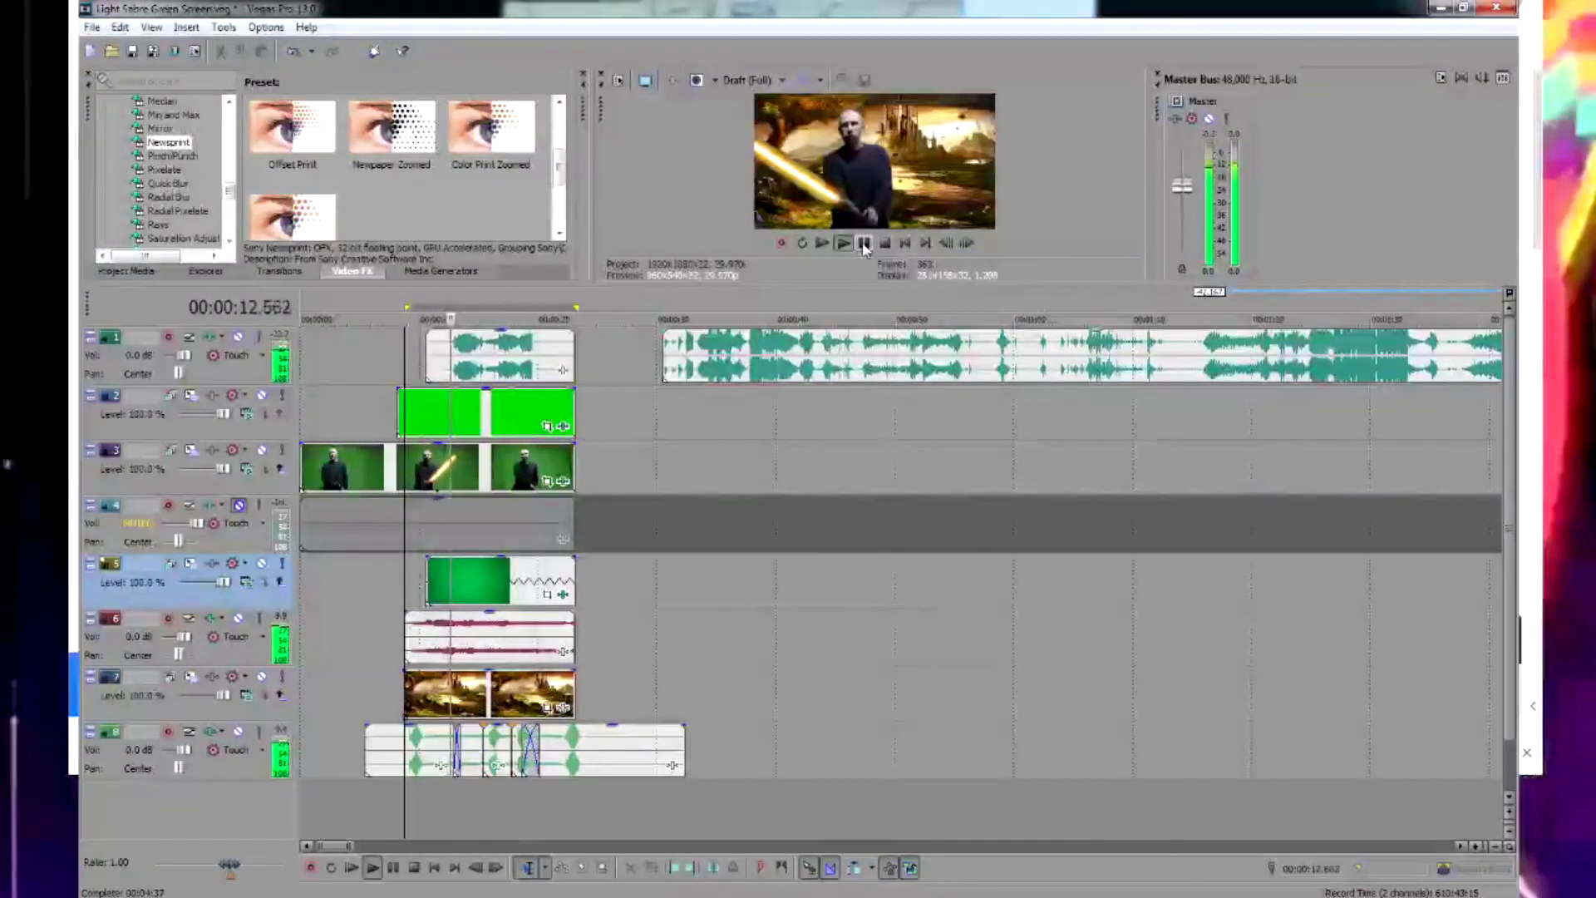
click(864, 244)
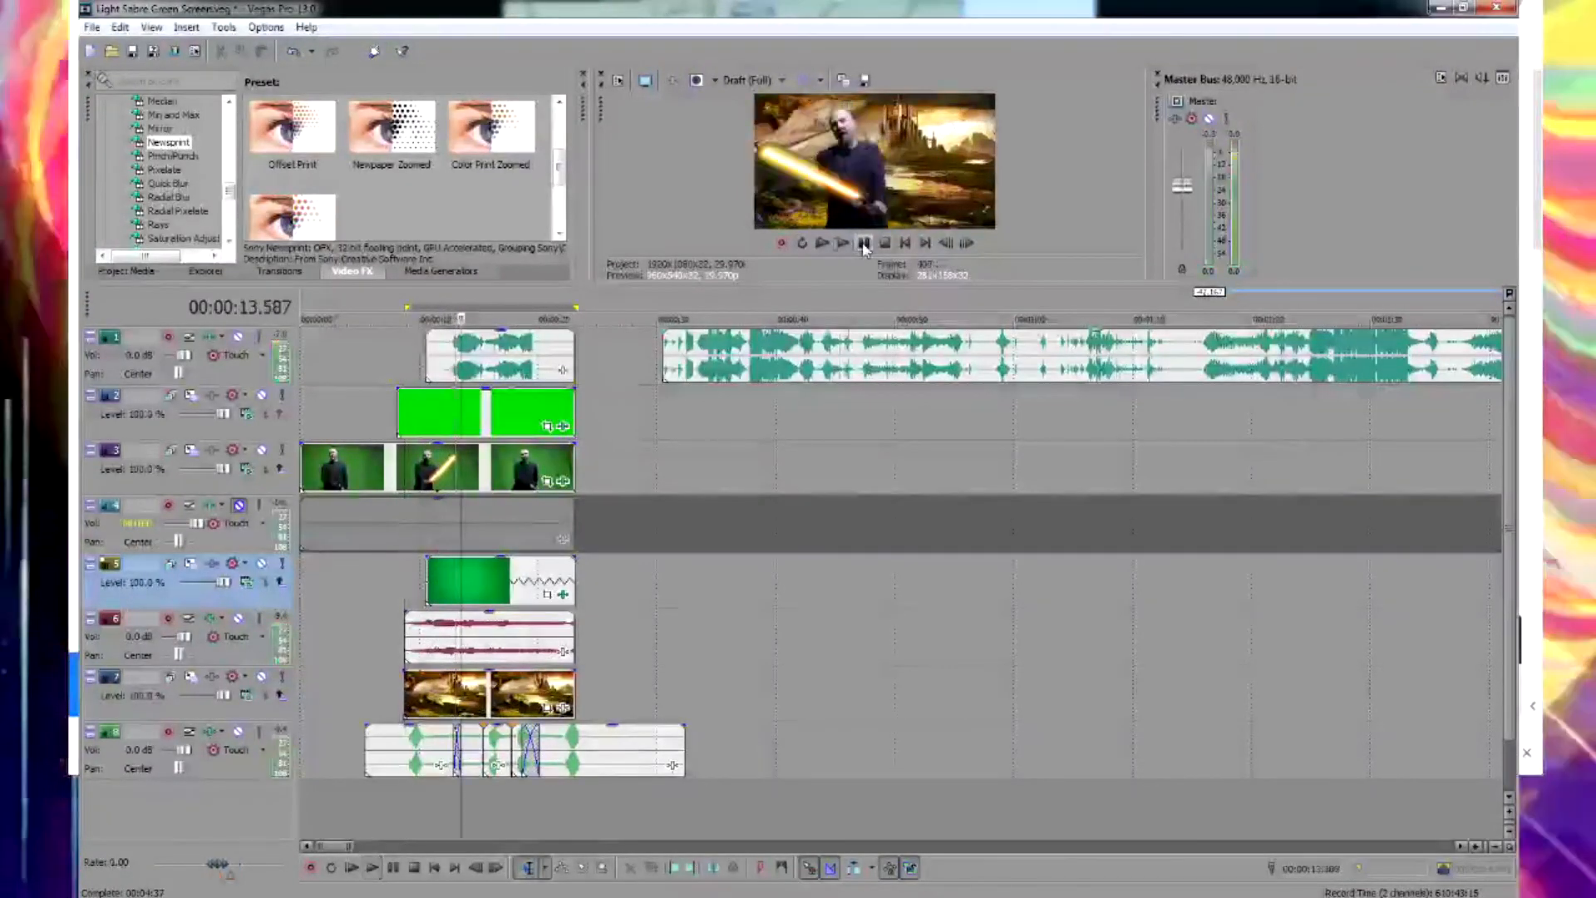